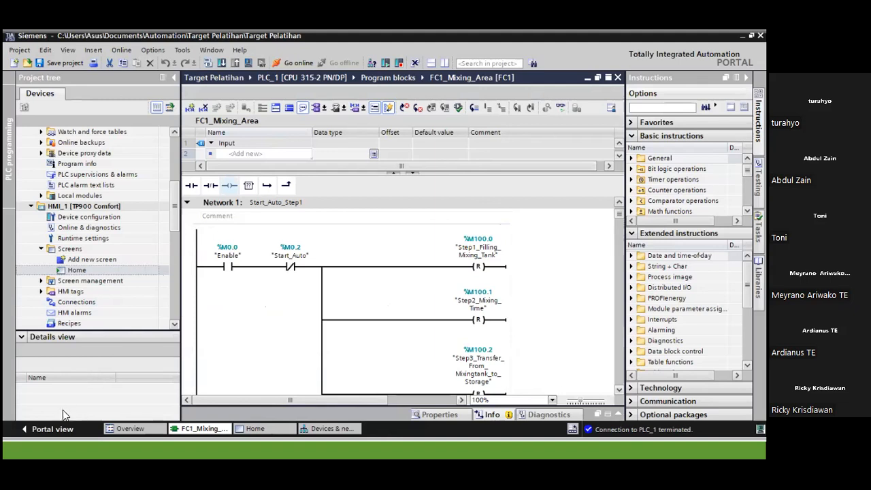
Start a new project in the portal view, naming it "Workshop STITEK" with STITEK as the author
left_click(61, 429)
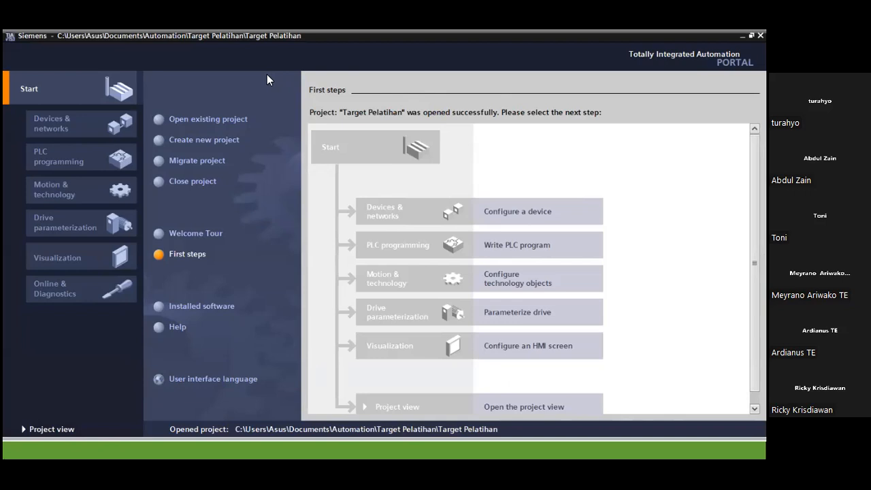
left_click(200, 137)
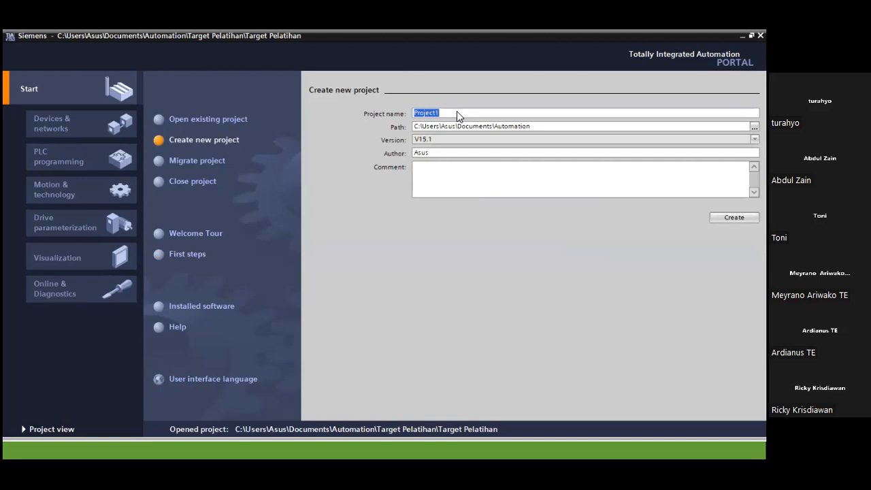
type("Workshop STITEK")
left_click(445, 152)
key("BackSpace")
key("BackSpace")
key("BackSpace")
key("BackSpace")
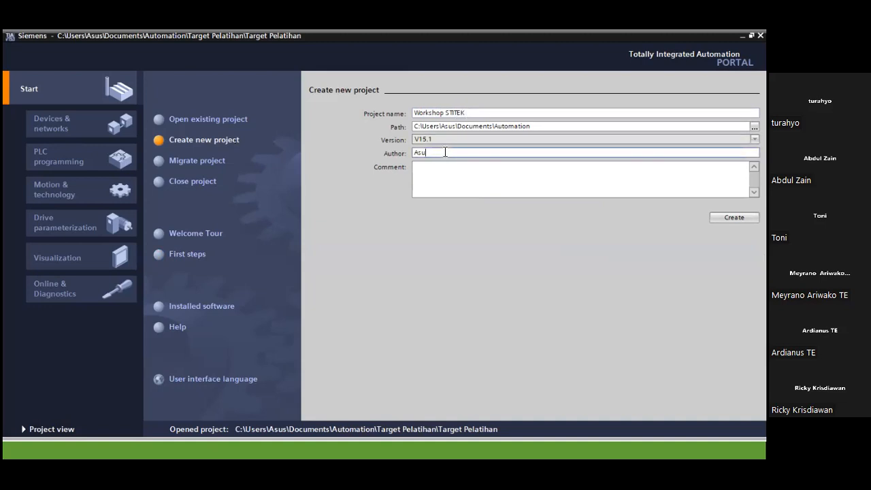
type("STITEK")
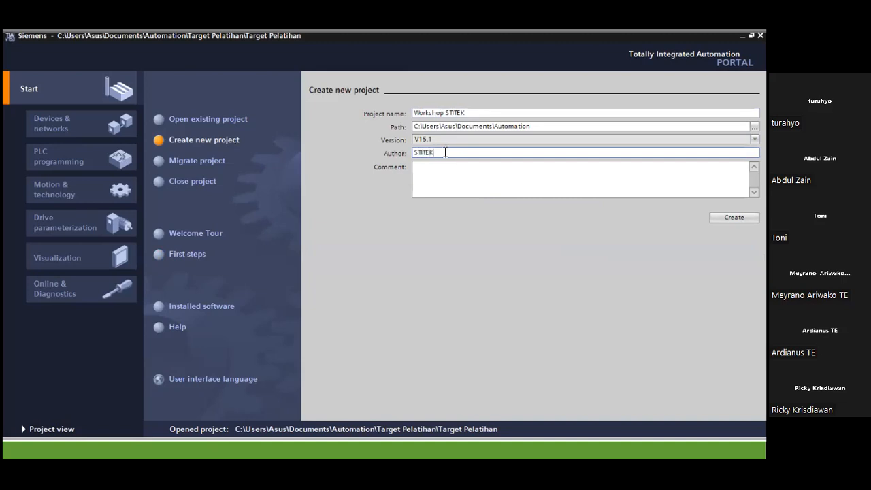
left_click(485, 182)
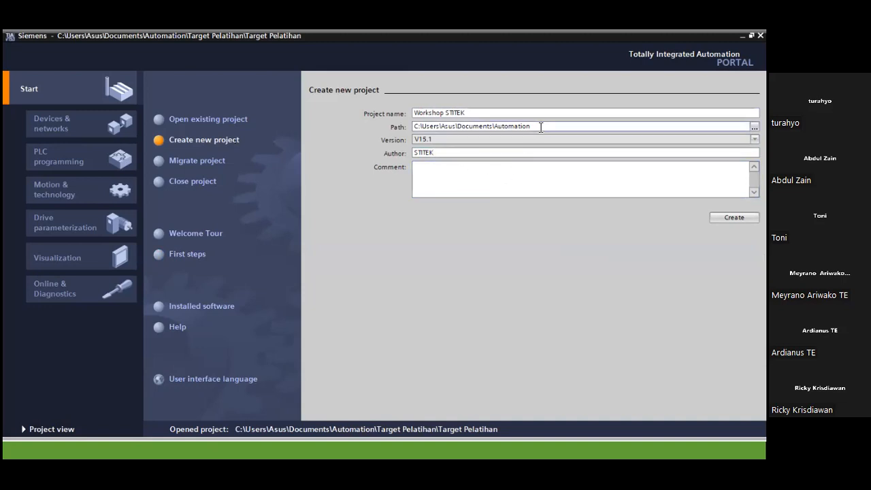
Create the project, saving the changes to the currently open project and closing its running simulation
left_click(734, 217)
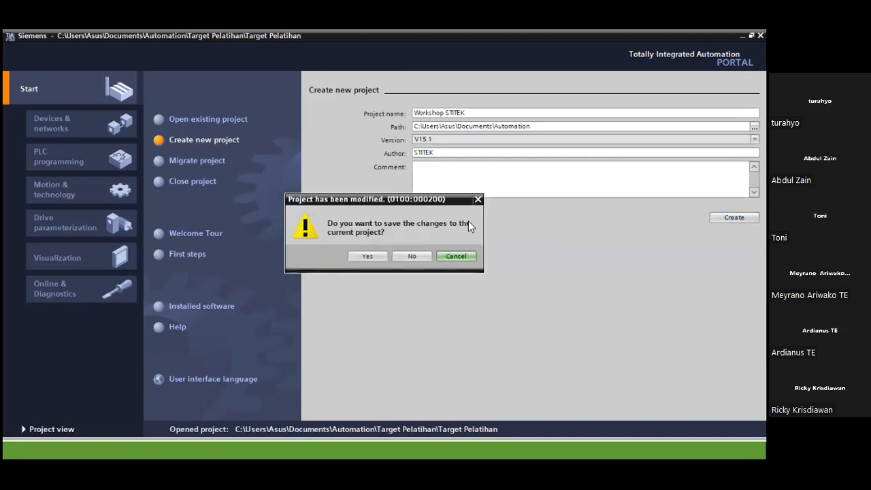
left_click(371, 255)
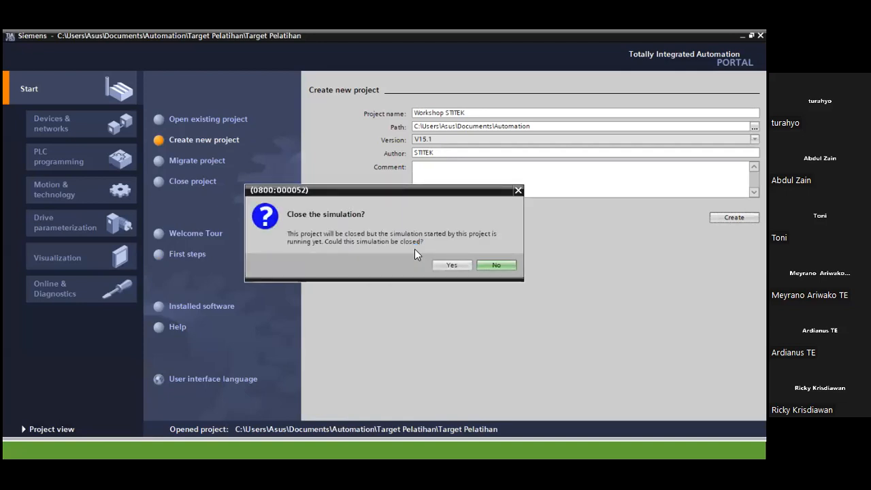
left_click(451, 265)
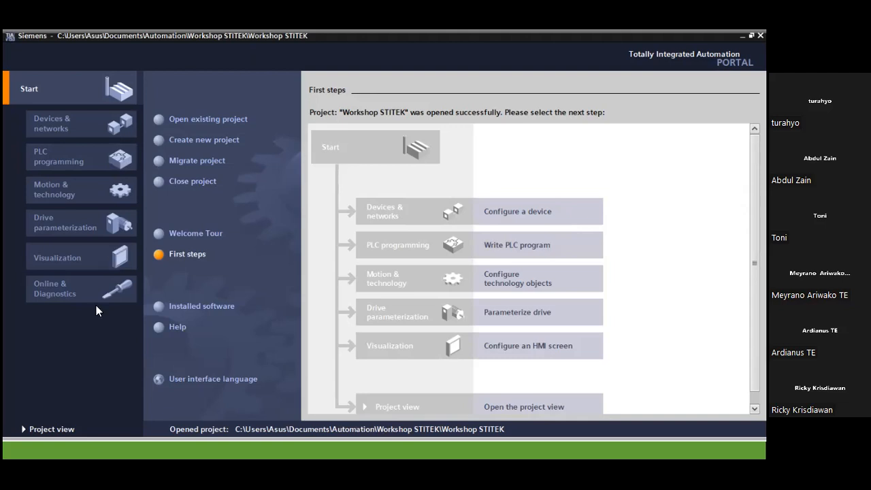
Switch to the project view and start adding a new device to the Workshop STITEK project
left_click(60, 429)
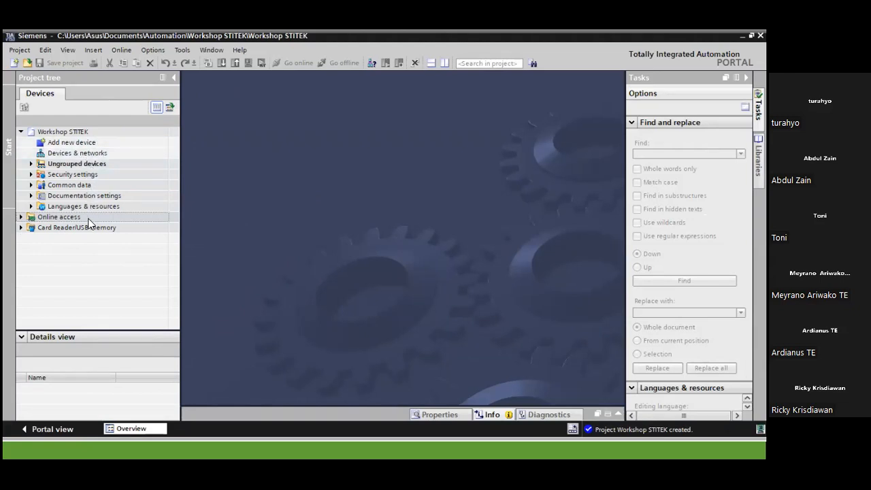
left_click(68, 144)
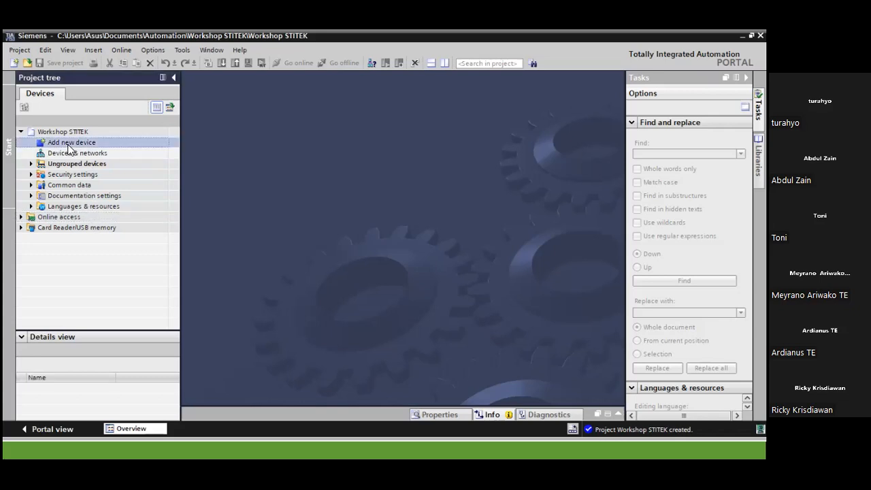
double_click(68, 144)
Look through the available controllers, HMI panels, including SIMATIC Comfort Panel display sizes, PC systems and SINAMICS drives
left_click(233, 128)
left_click(235, 182)
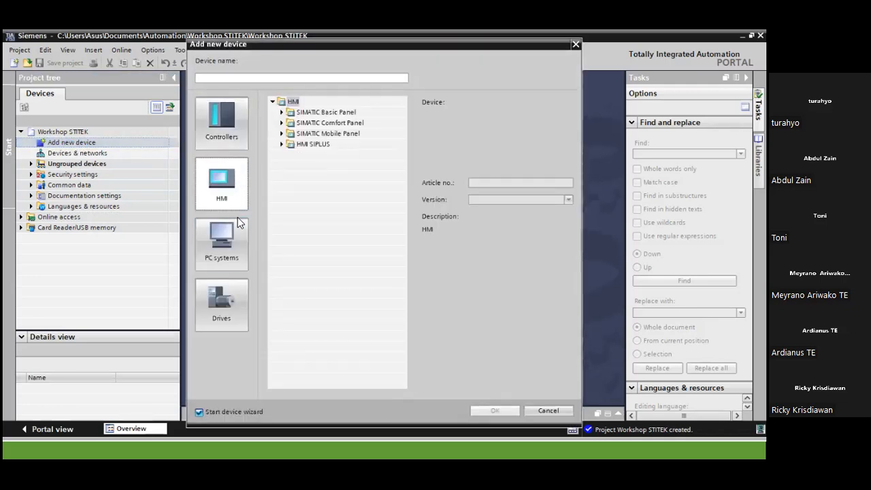
left_click(238, 234)
left_click(237, 295)
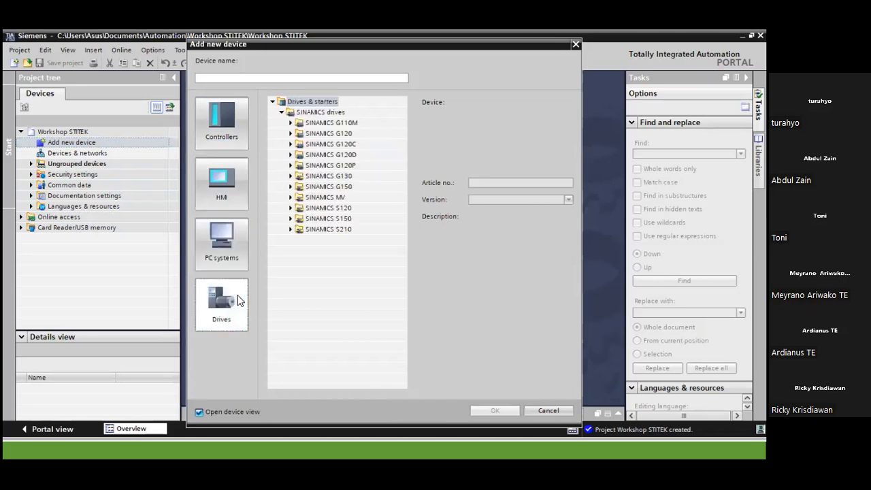
left_click(245, 138)
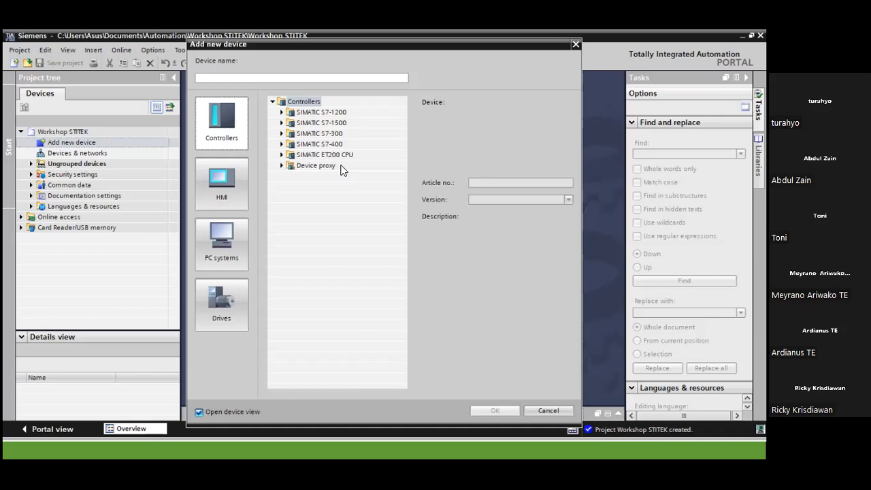
left_click(240, 181)
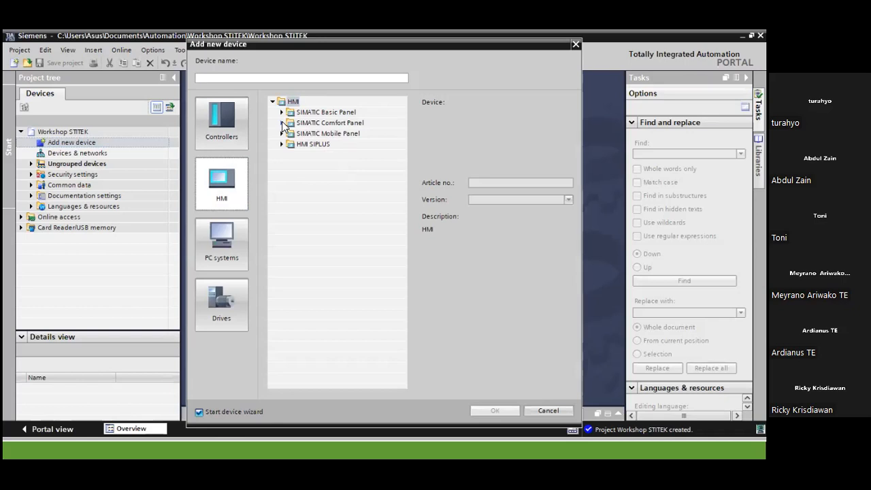
left_click(282, 123)
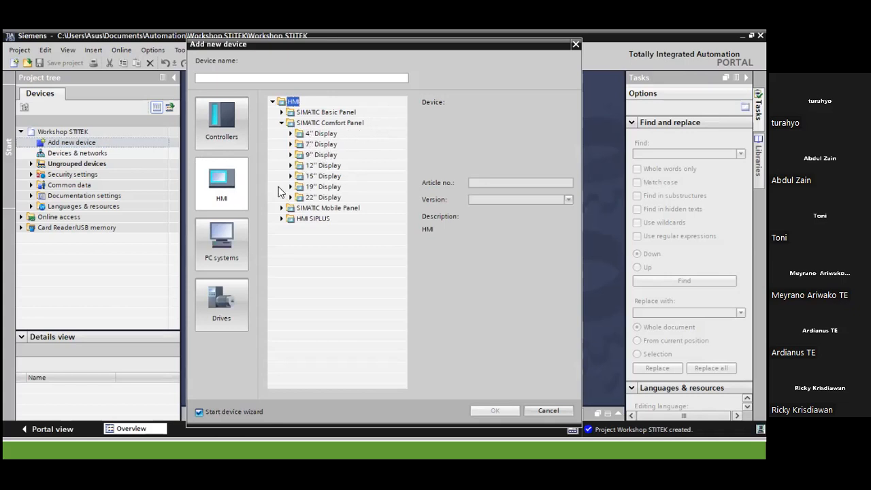
left_click(229, 240)
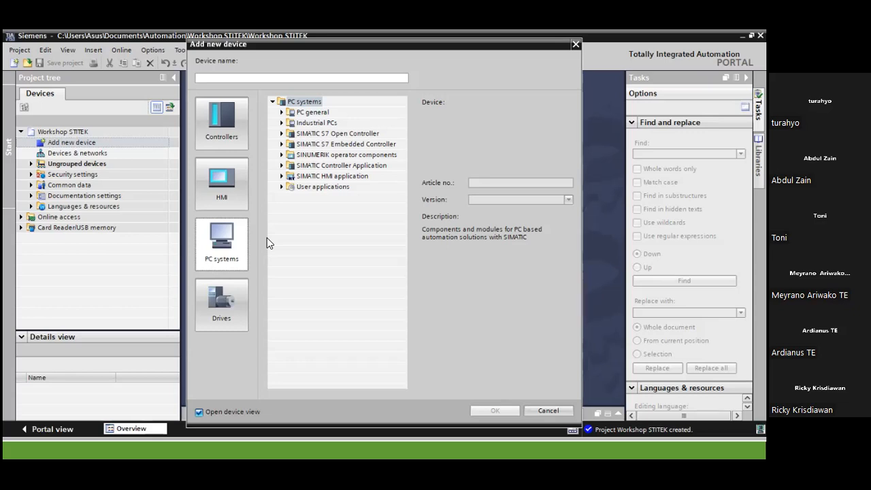
left_click(217, 300)
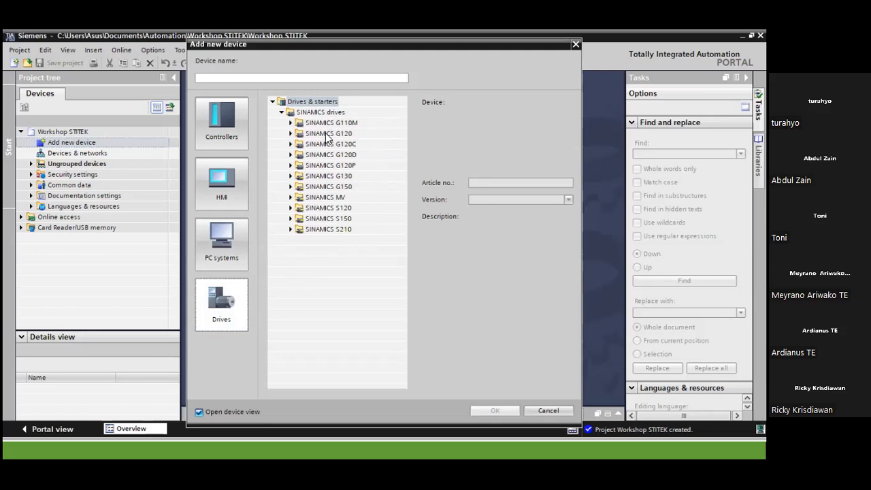
Examine the list of SIMATIC S7-1200 CPU models among the controllers
left_click(230, 133)
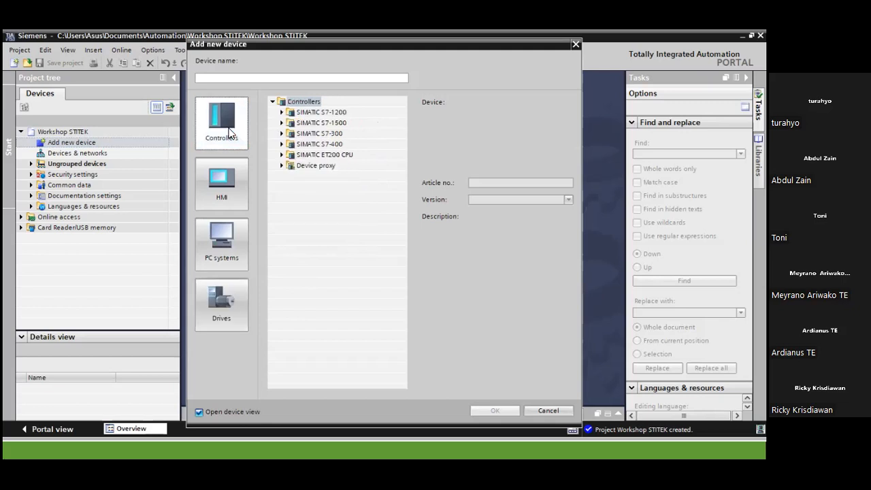
left_click(281, 112)
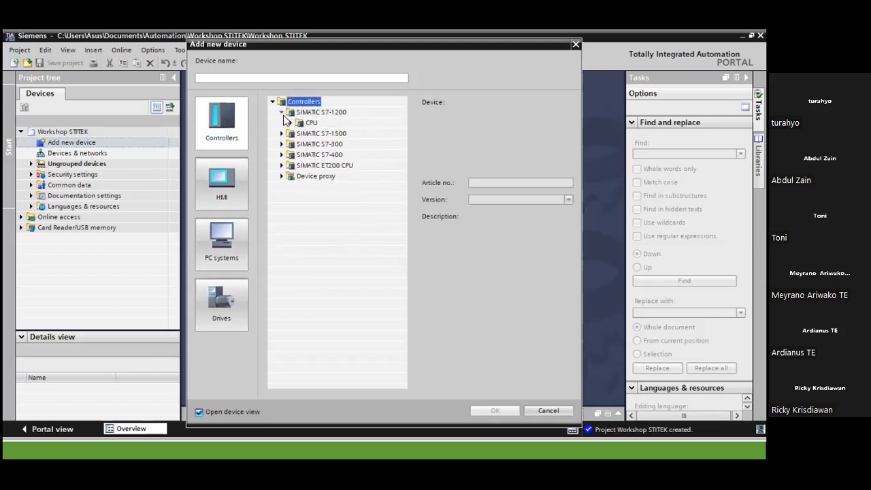
left_click(282, 112)
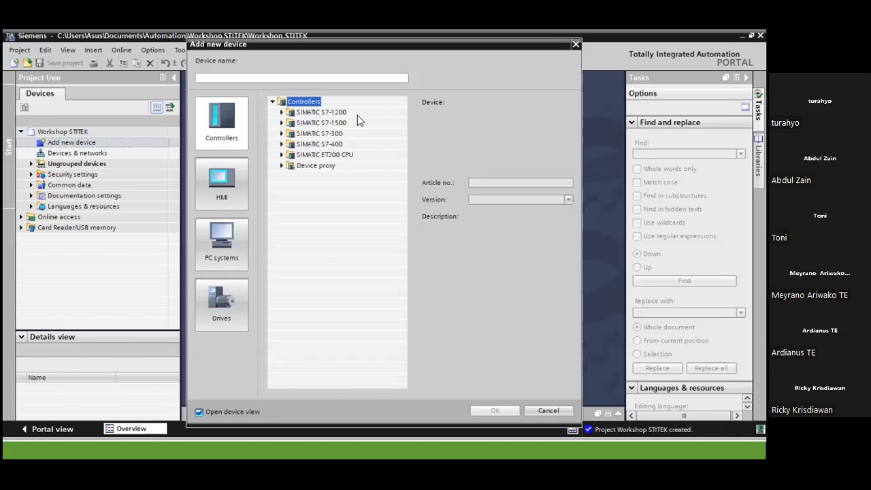
left_click(283, 112)
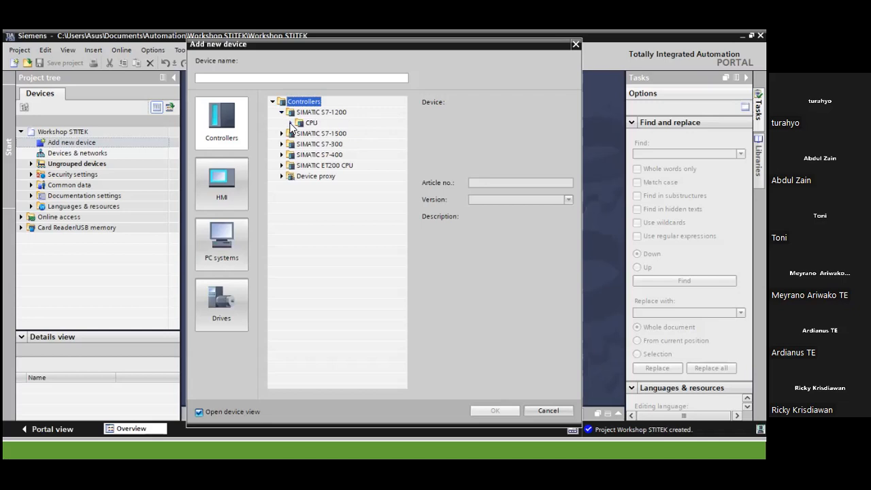
left_click(291, 123)
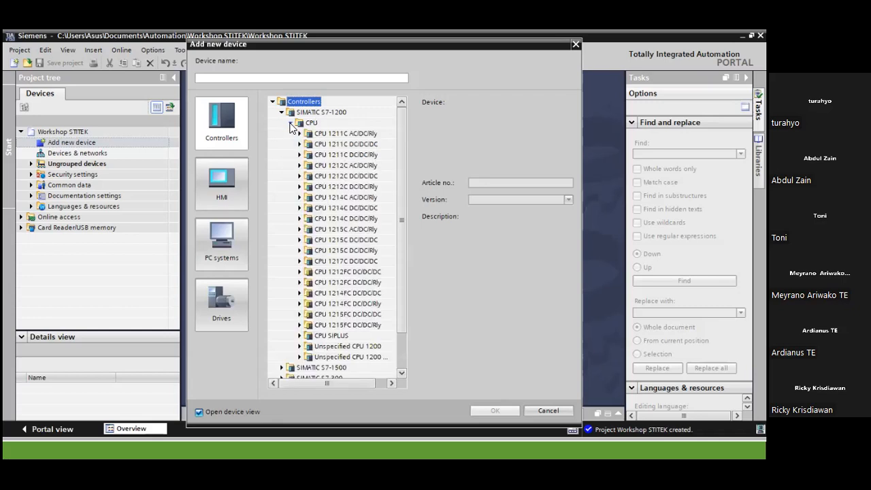
scroll(402, 221, "down", 1)
scroll(401, 221, "down", 2)
scroll(401, 221, "up", 2)
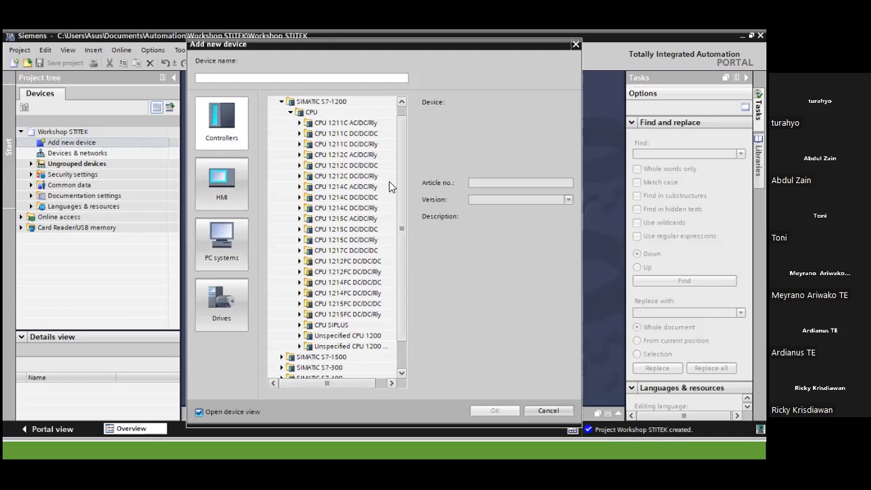
scroll(398, 179, "up", 1)
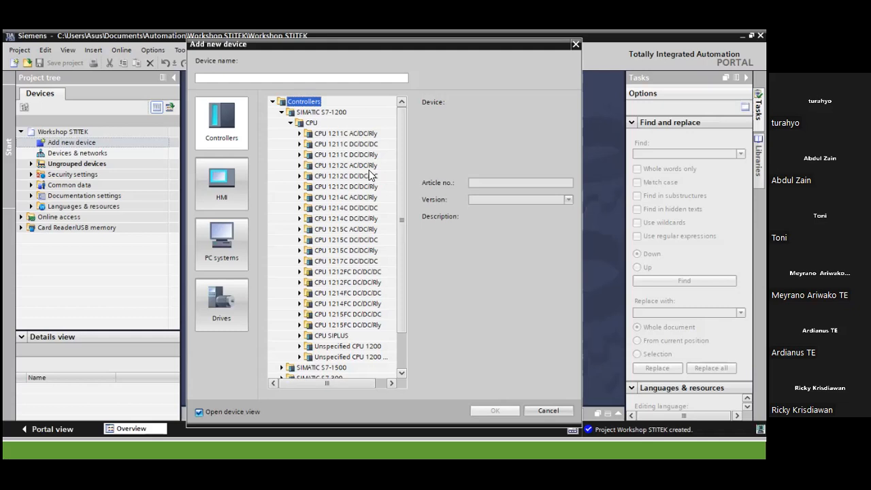
Compare the article numbers, firmware versions and descriptions offered for the CPU 1212C AC/DC/Rly
left_click(299, 166)
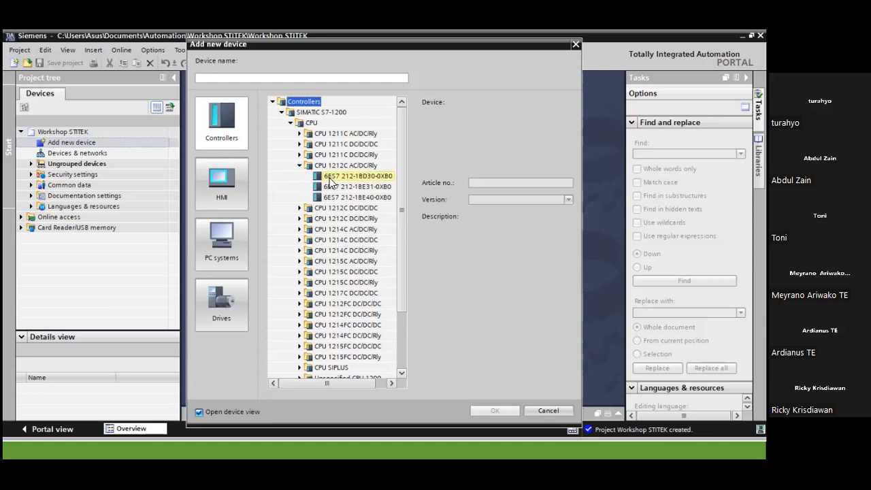
left_click(364, 177)
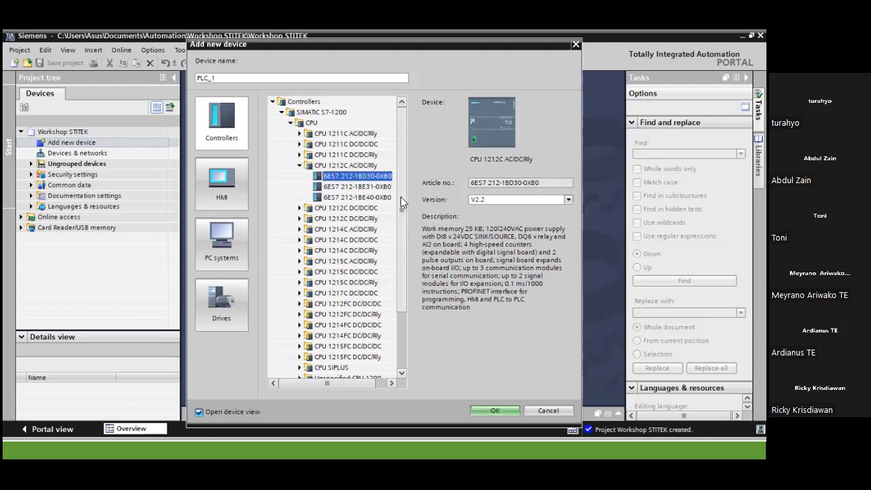
left_click(378, 186)
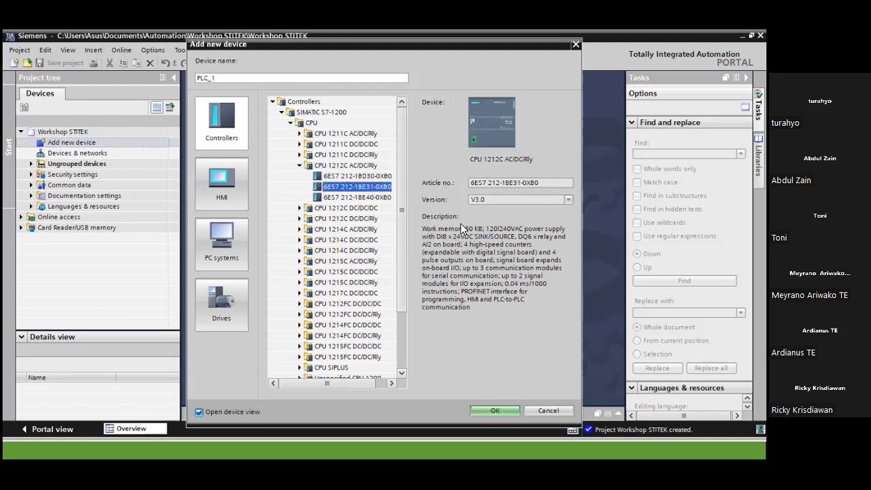
key("Down")
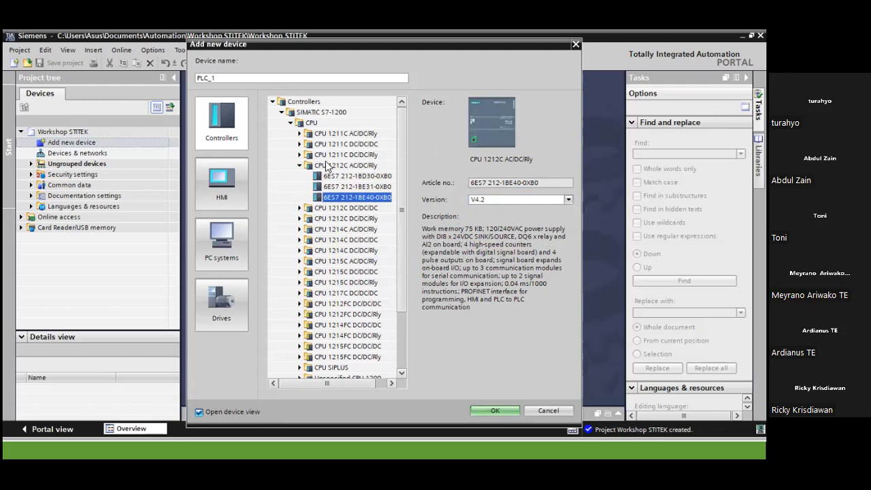
left_click(300, 165)
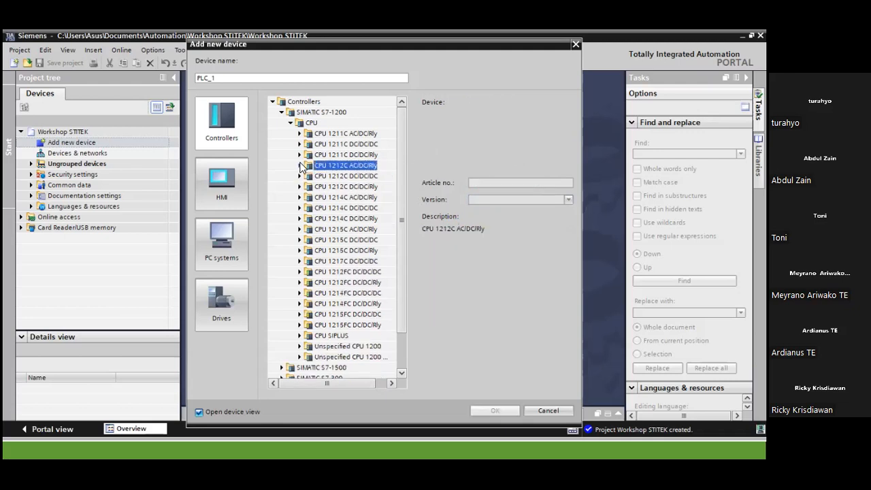
left_click(281, 112)
Add a SIMATIC S7-300 CPU 315-2 PN/DP controller with article number 6ES7 315-2EH14-0AB0 and version V3.2 to the project
left_click(282, 134)
left_click(291, 144)
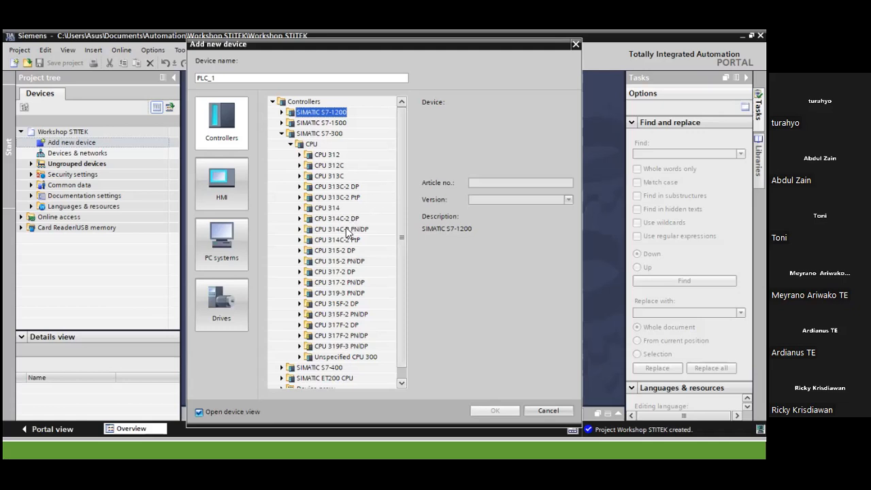
left_click(300, 261)
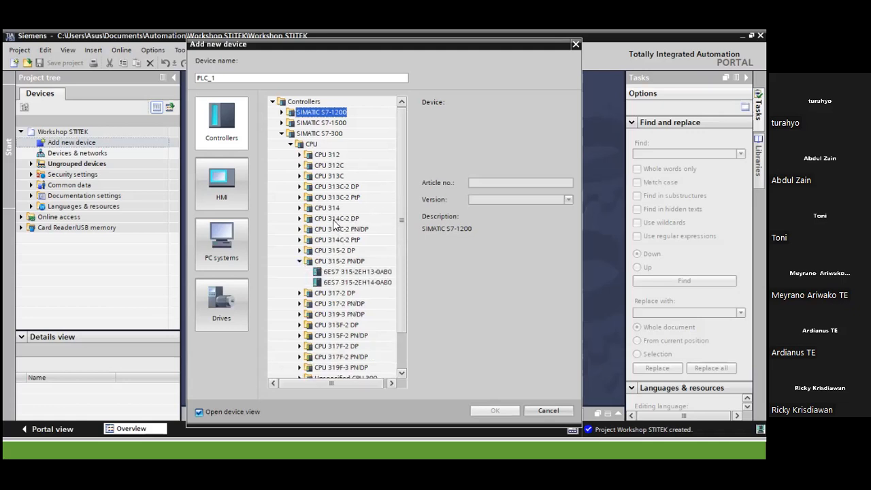
left_click(370, 272)
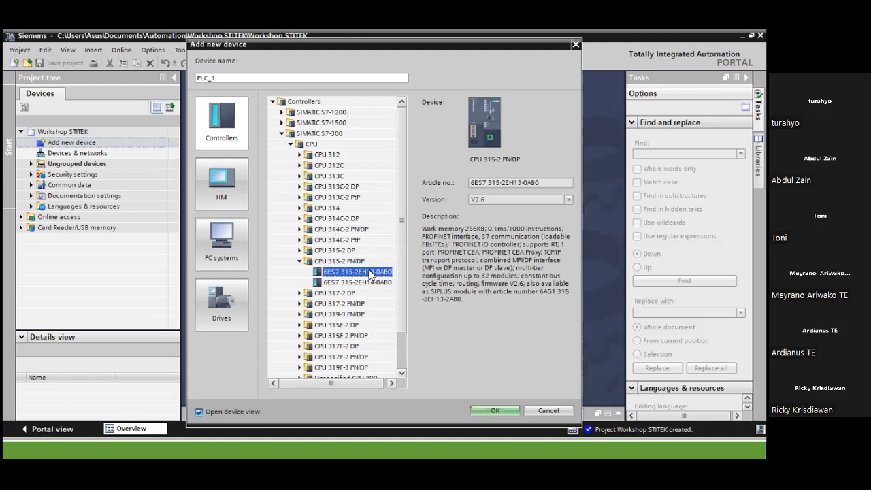
left_click(374, 282)
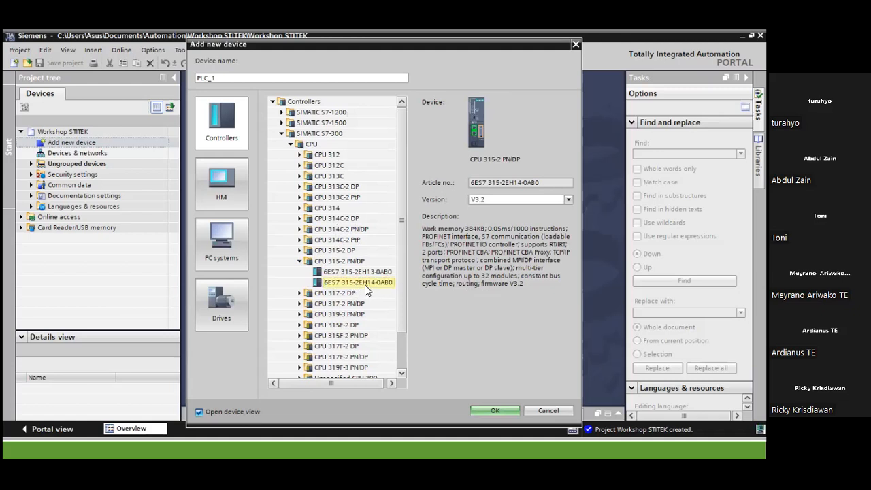
left_click(366, 282)
left_click(502, 407)
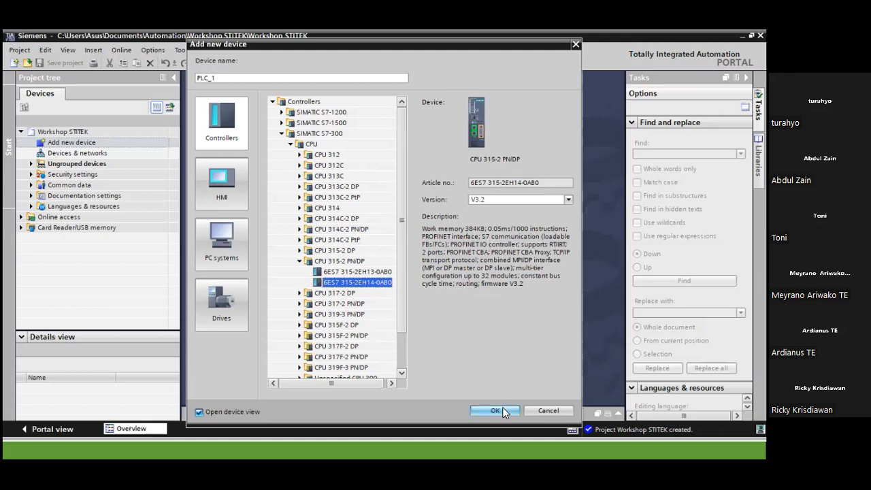
left_click(503, 407)
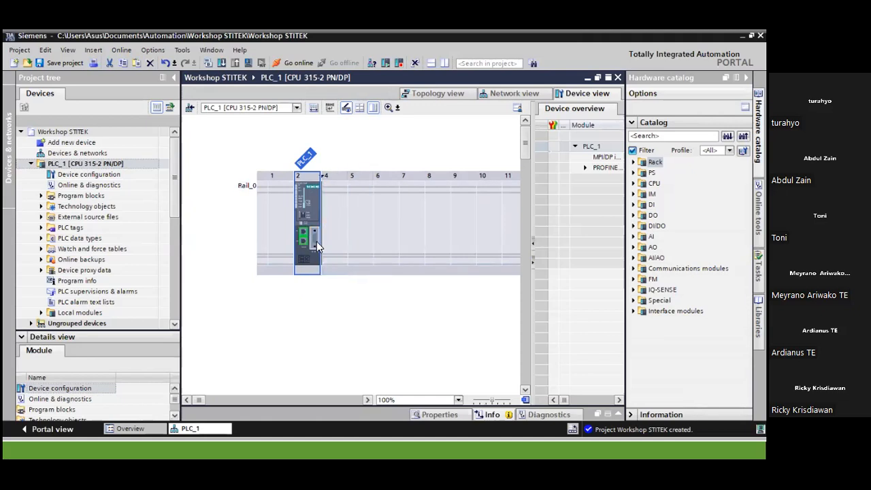
Widen the device overview table and expand the CPU's PROFINET interface to view its ports and the rack slots
left_click(500, 110)
left_click(453, 197)
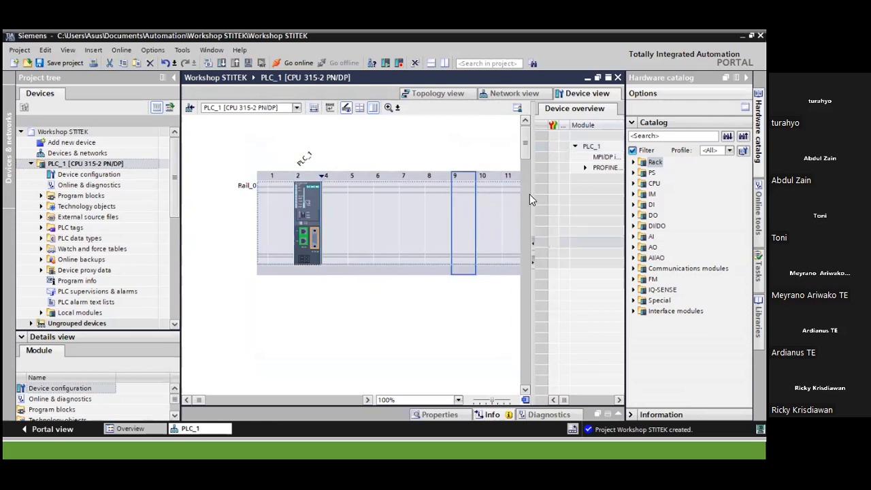
left_click_drag(530, 195, 418, 194)
left_click(311, 217)
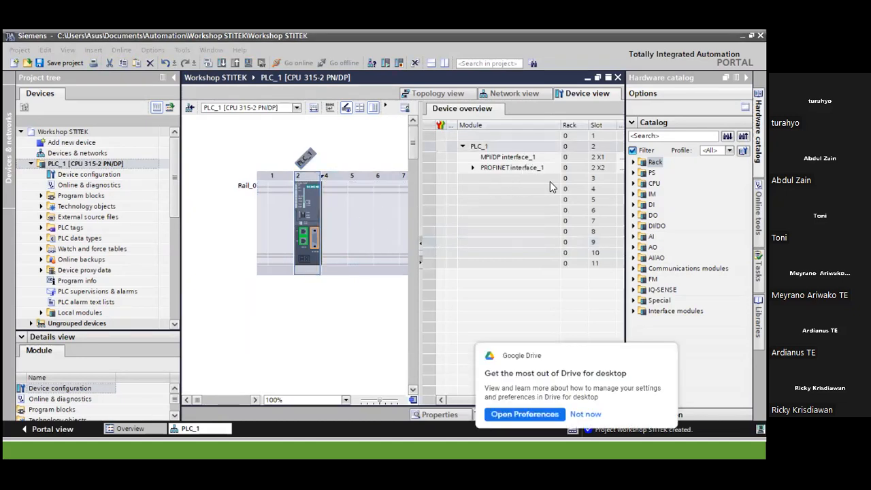
left_click(586, 414)
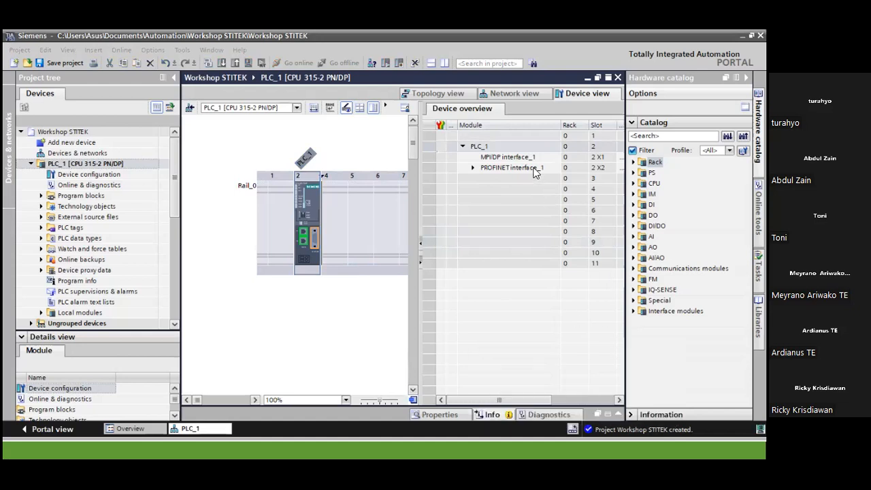
left_click(474, 170)
left_click(473, 168)
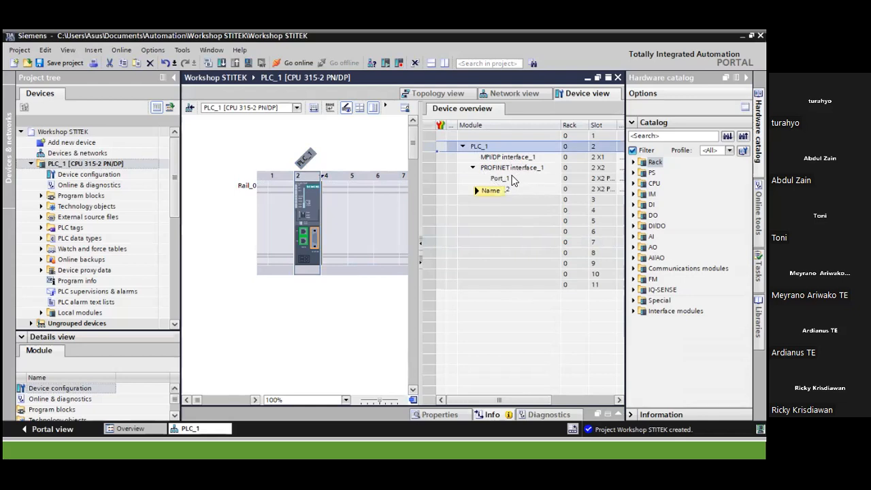
left_click(549, 230)
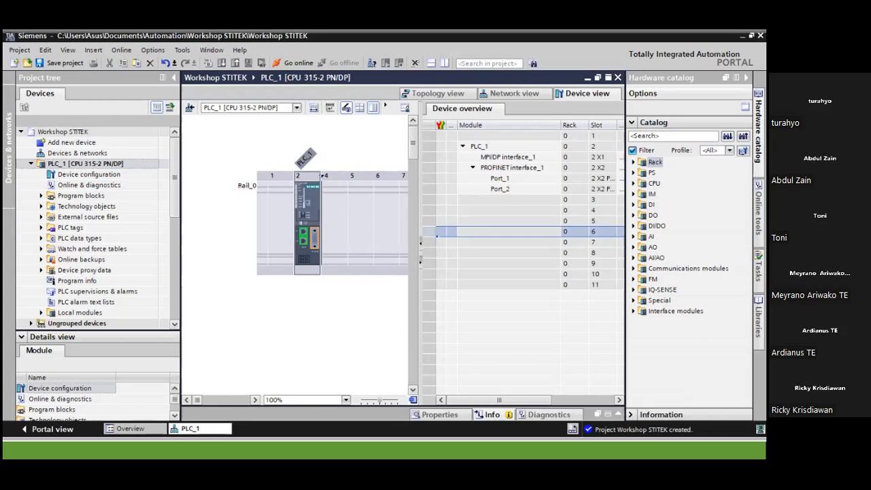
Insert a DI 16x24VDC digital input module with article number 6ES7 321-1BH50-0AA0 into slot 4 of the rail
left_click(633, 205)
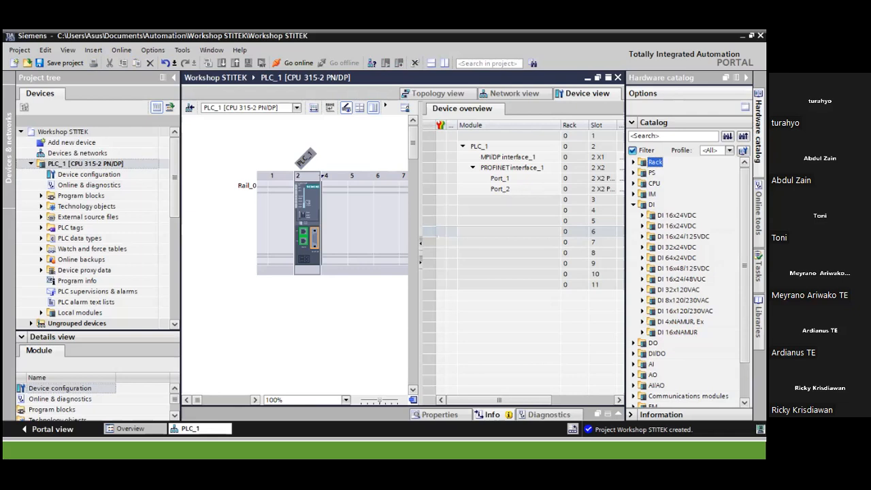
left_click(642, 215)
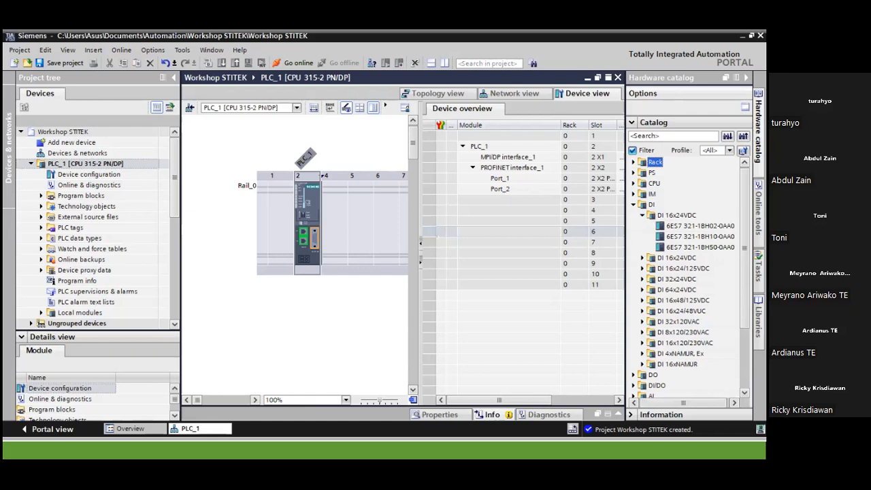
left_click(699, 247)
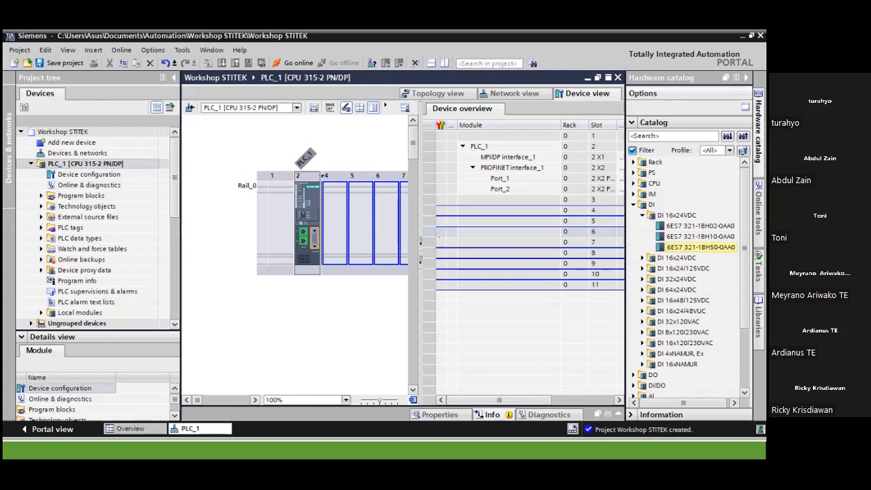
left_click_drag(701, 247, 334, 210)
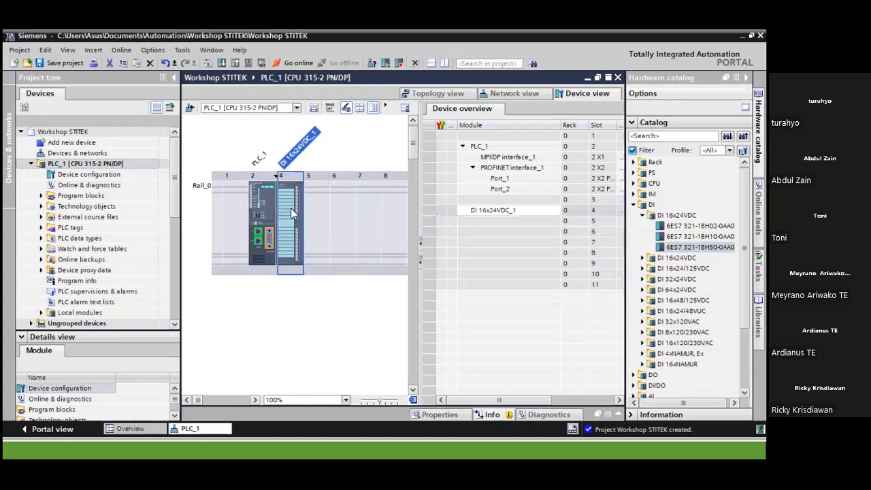
Examine the digital input module's general properties, catalog description and input start and end addresses
double_click(291, 209)
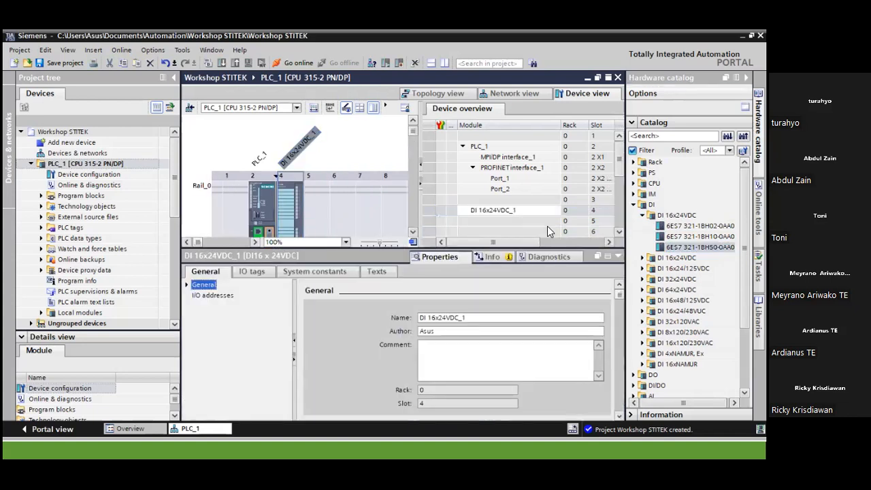
left_click(617, 256)
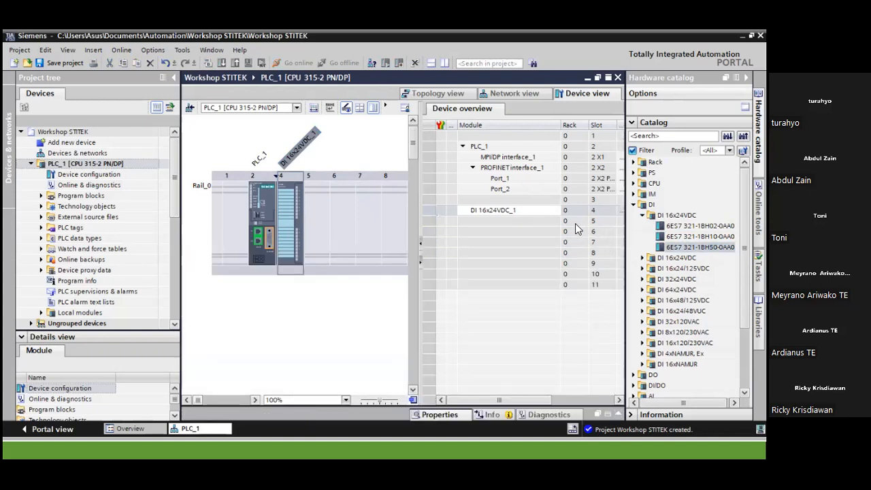
mouse_move(525, 396)
left_mouse_down()
mouse_move(556, 394)
mouse_move(510, 391)
left_mouse_up()
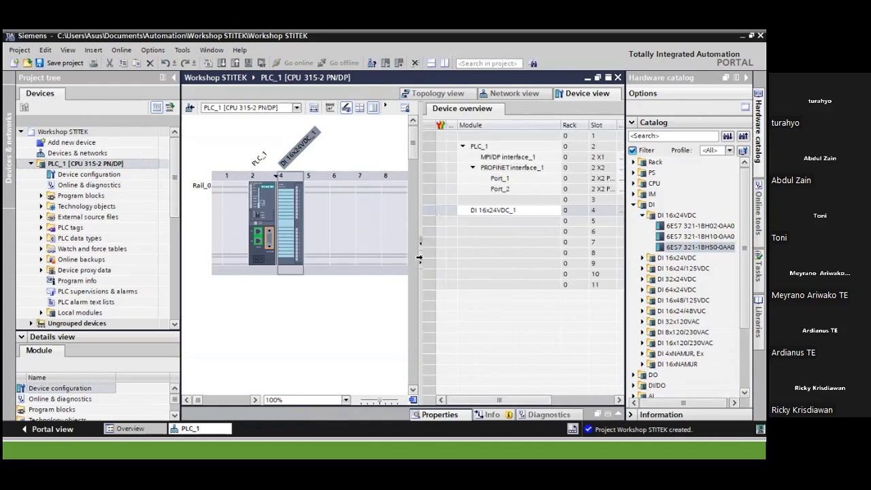
left_click(295, 222)
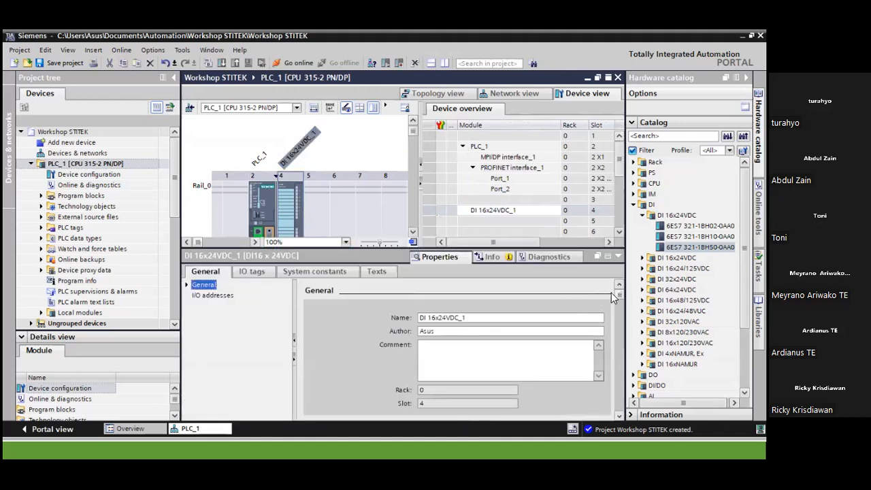
left_click_drag(620, 297, 618, 341)
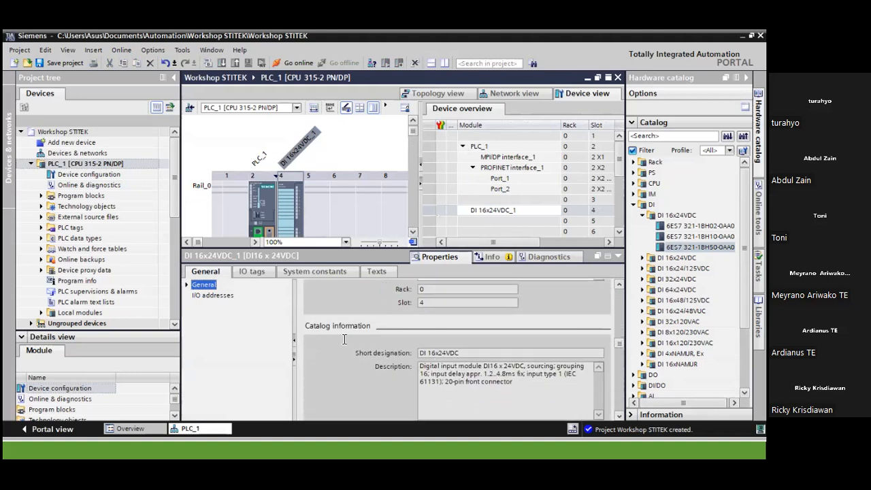
left_click(218, 298)
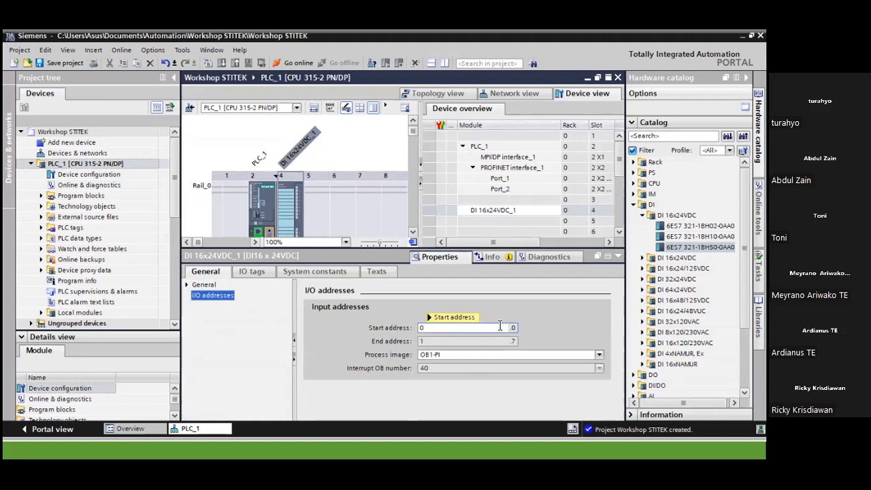
mouse_move(501, 327)
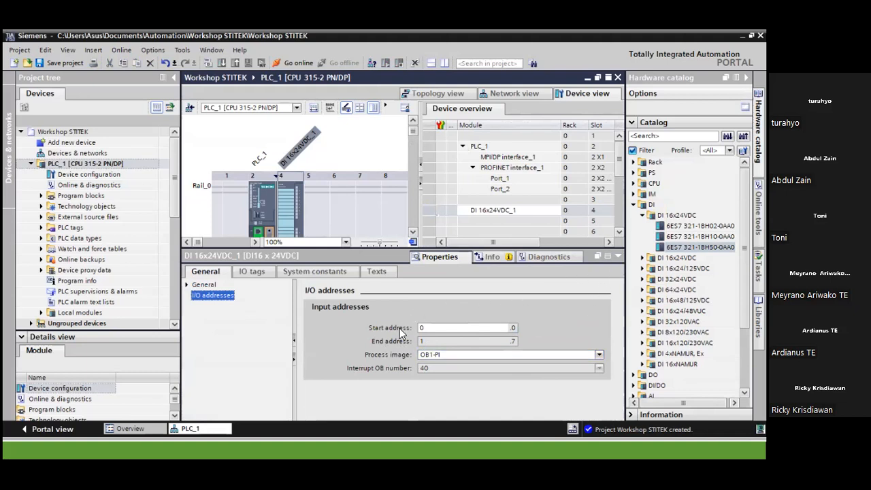
left_click(618, 257)
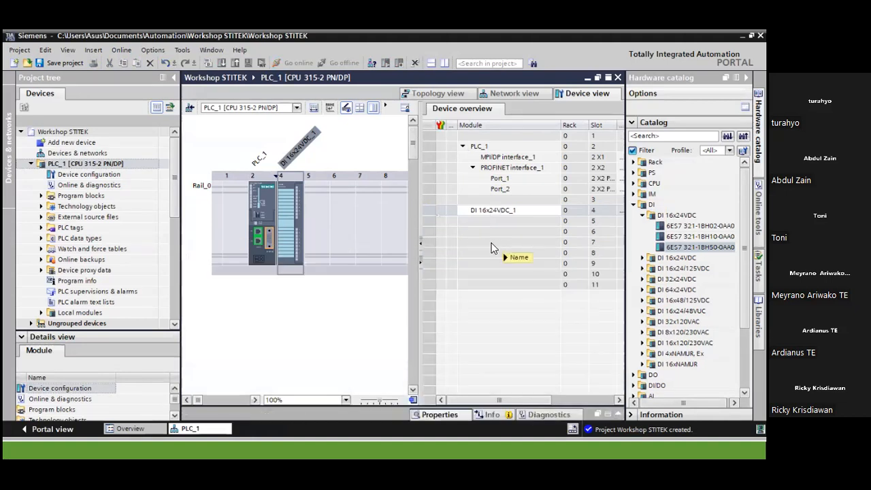
Insert a DO 8x24VDC/2A digital output module with article number 6ES7 322-1BF01-0AA0 into slot 5 of the rail
left_click(634, 204)
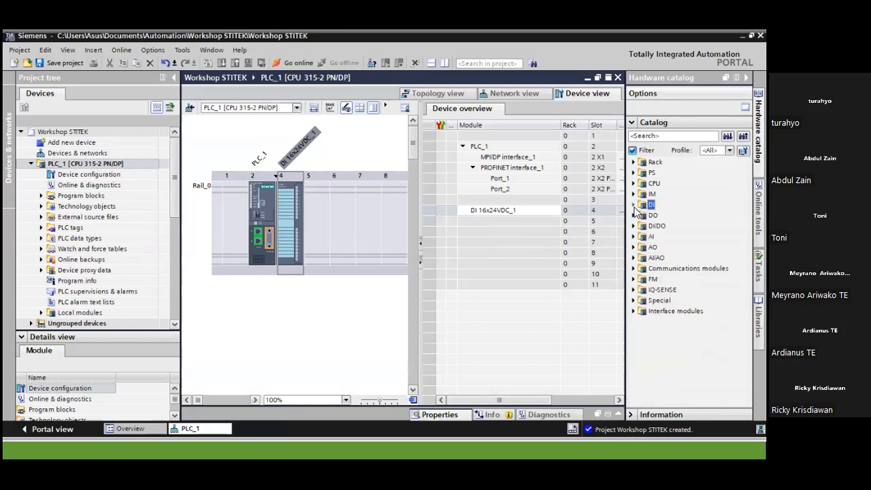
left_click(634, 215)
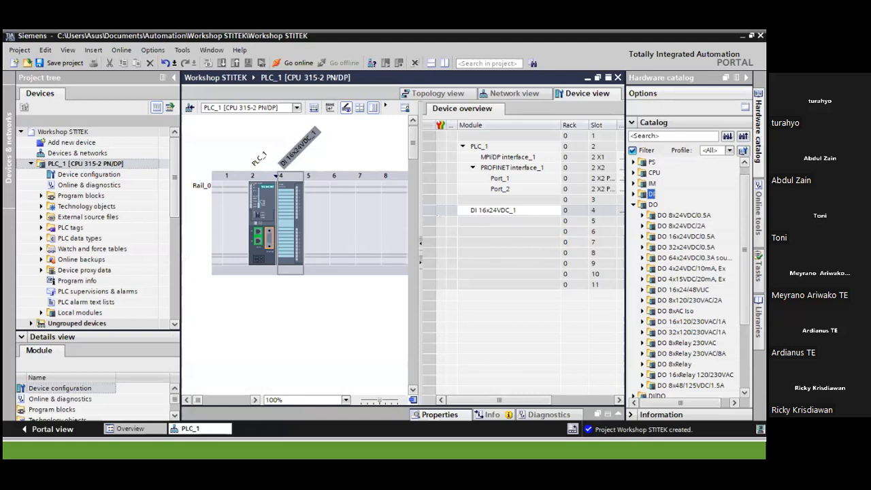
left_click(642, 225)
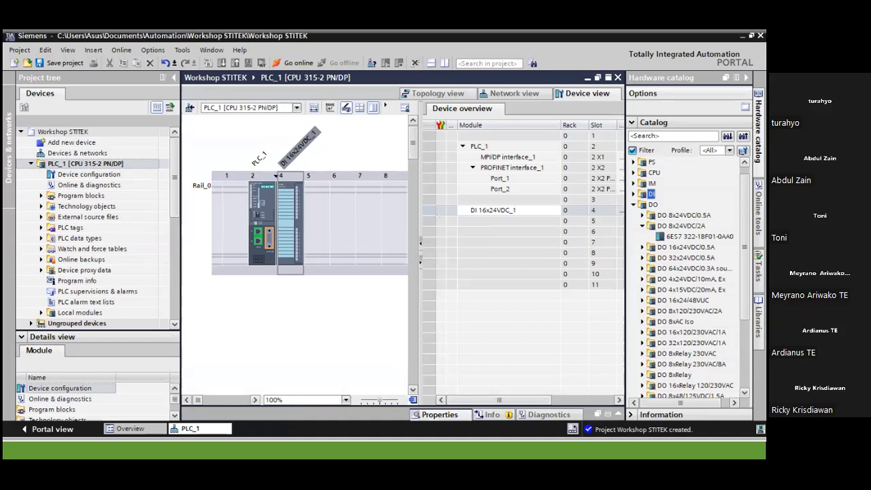
left_click(699, 237)
left_click_drag(490, 235, 319, 229)
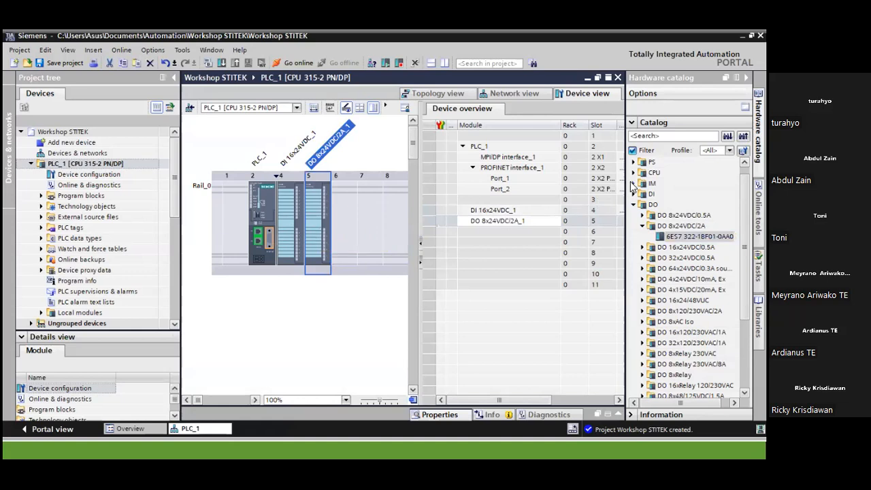
Hide the device overview table and show the CPU's properties in an enlarged area below the rack
left_click(420, 262)
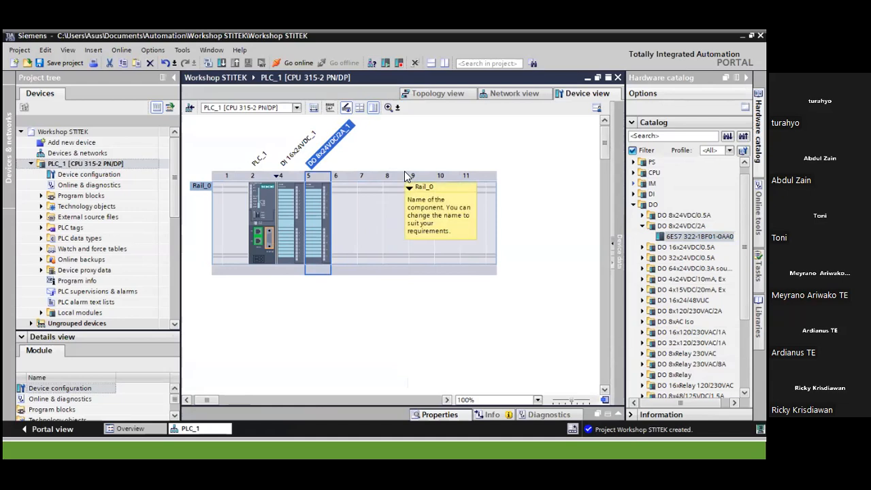
double_click(257, 239)
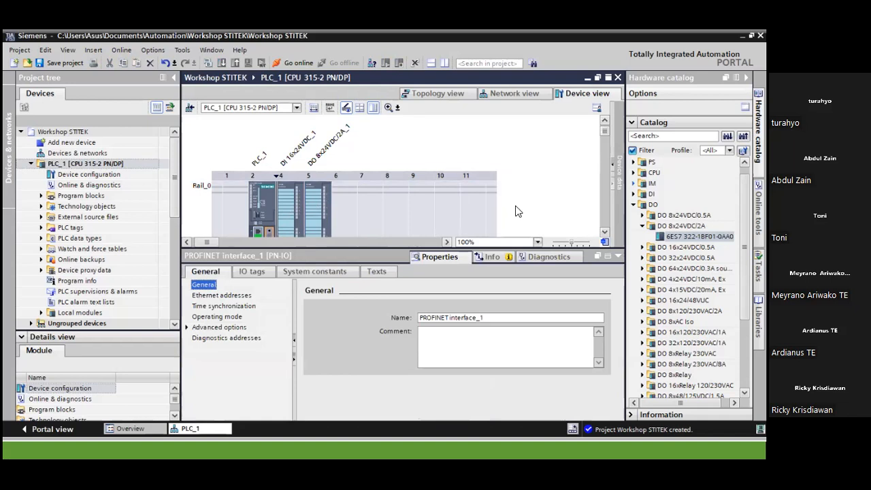
left_click(264, 216)
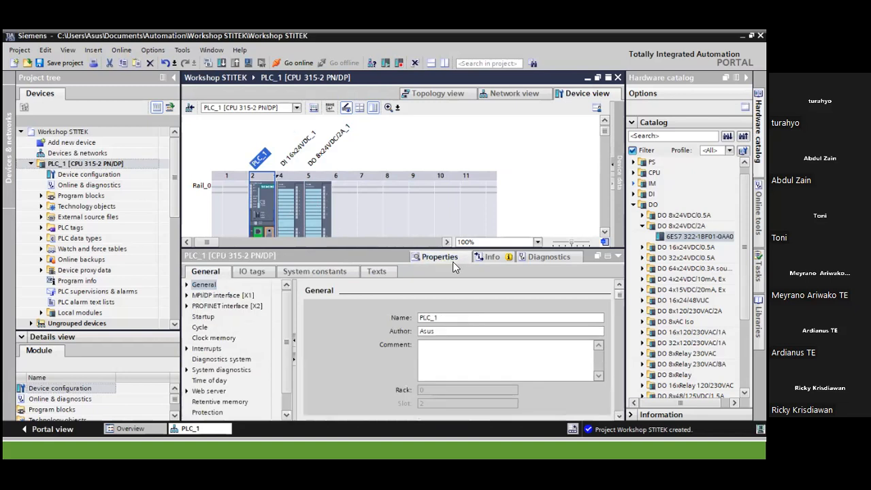
left_click(617, 257)
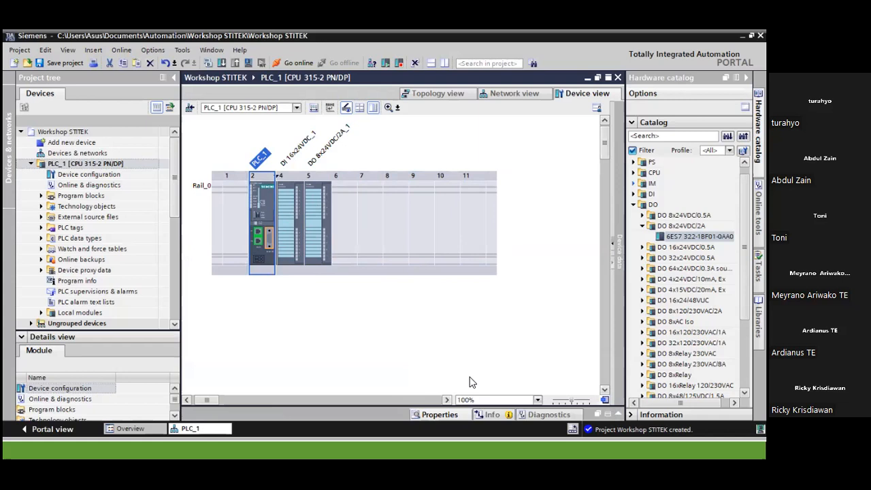
left_click(430, 415)
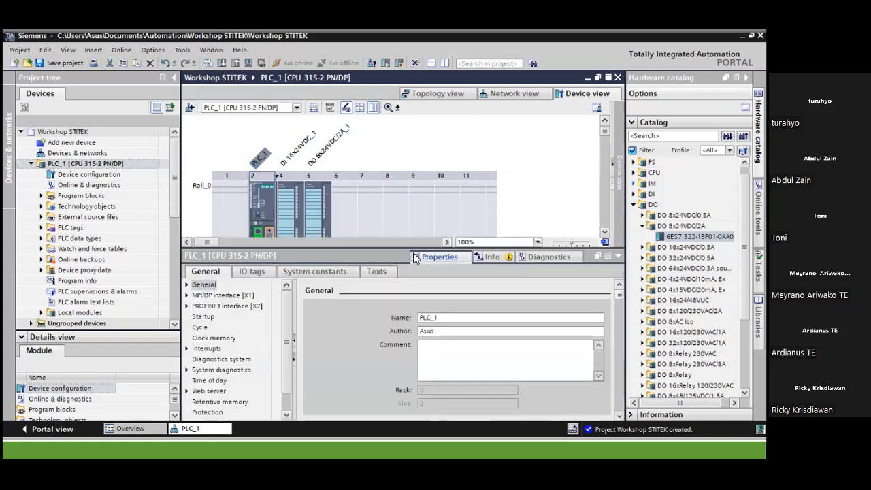
left_click_drag(415, 248, 412, 204)
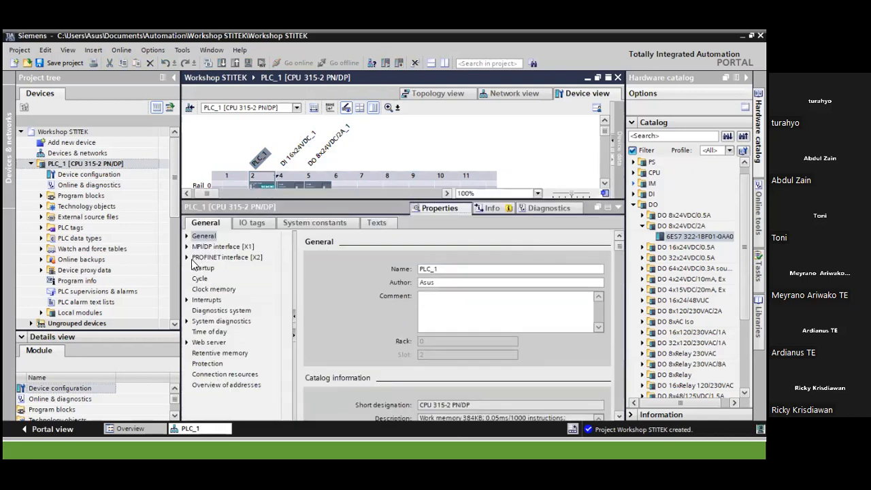
Set the IP address of the CPU's PROFINET interface [X2] to 192.168.0.100 and connect the interface to a new subnet
left_click(238, 259)
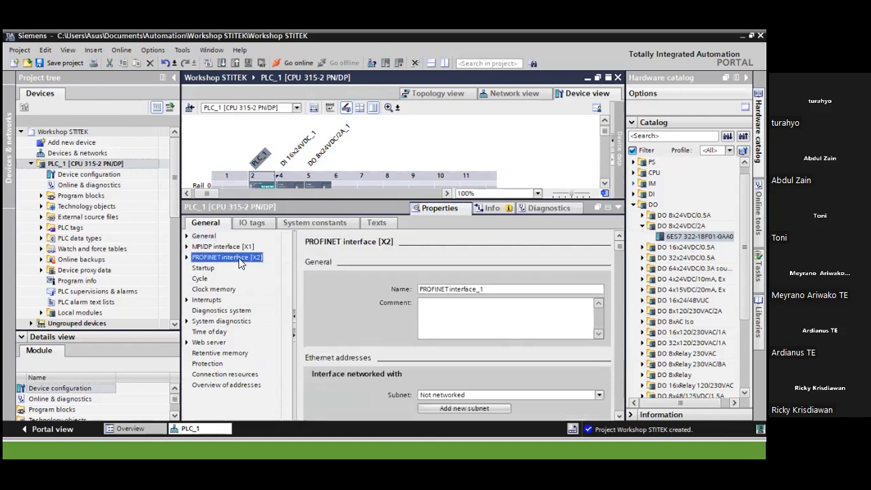
left_click_drag(620, 245, 622, 252)
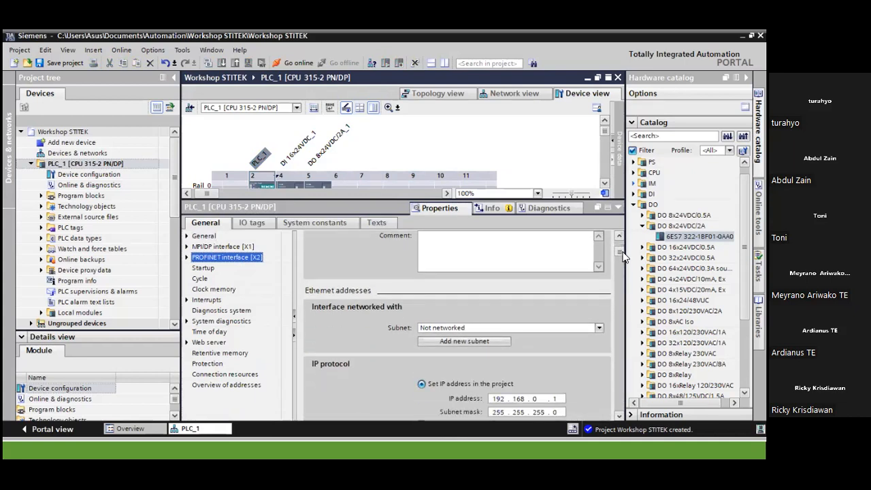
left_click(597, 328)
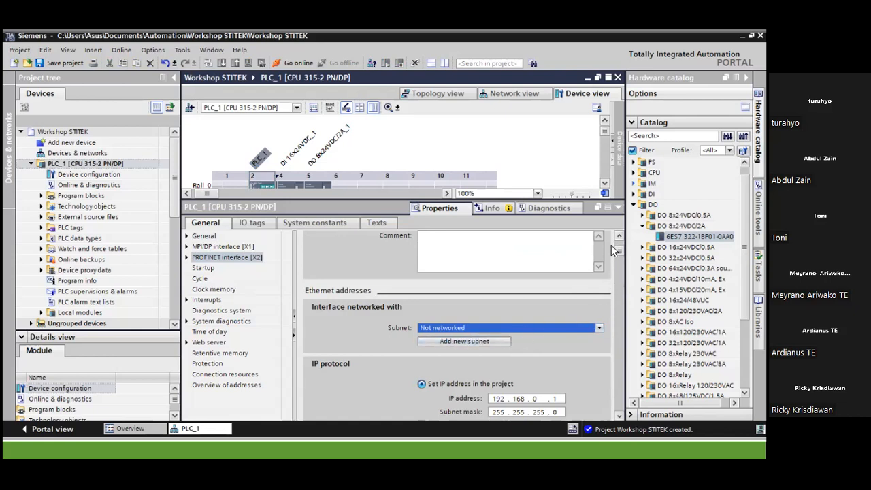
left_click_drag(620, 252, 620, 258)
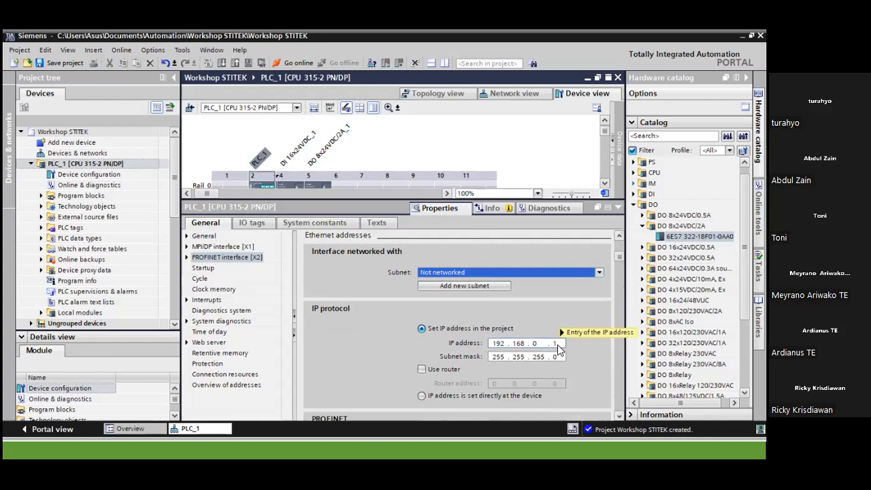
mouse_move(557, 344)
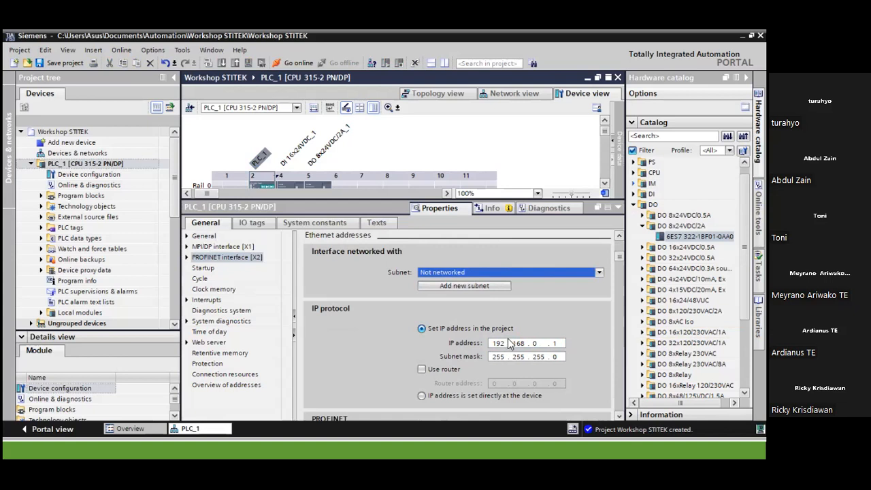
double_click(554, 344)
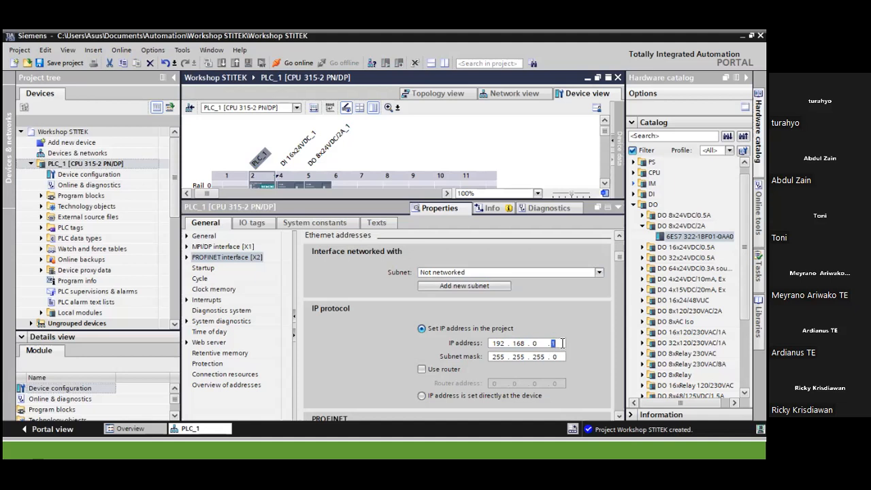
type("100")
left_click(503, 290)
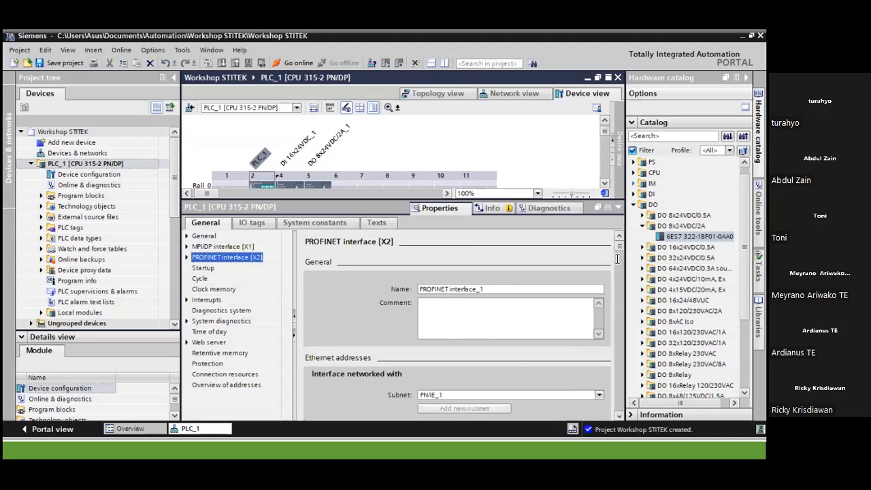
left_click_drag(620, 249, 620, 260)
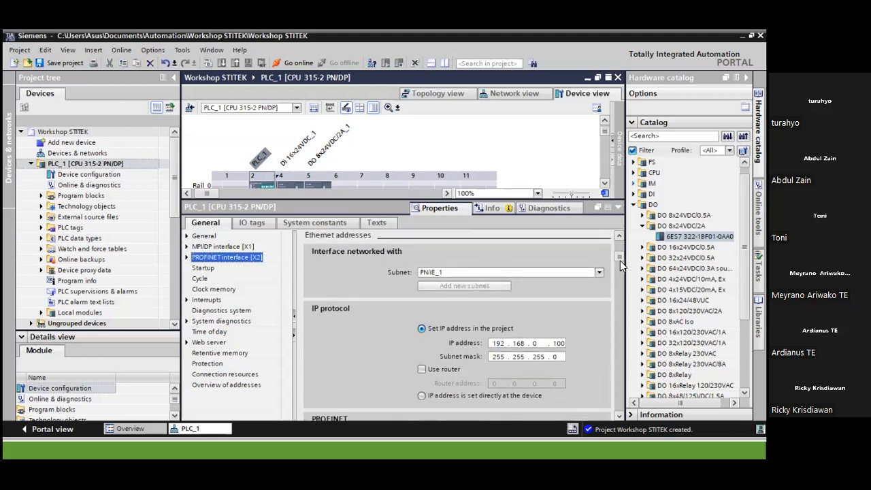
Add a SIMATIC Comfort Panel with a 9'' display, TP900 Comfort, article number 6AV2 124-0JC01-0AX0, to the project with the device wizard enabled
left_click(618, 208)
left_click(546, 194)
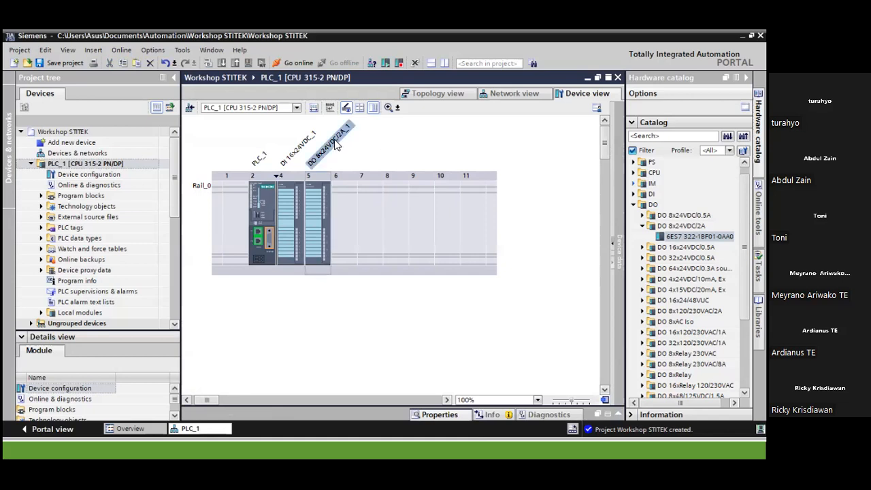
double_click(58, 144)
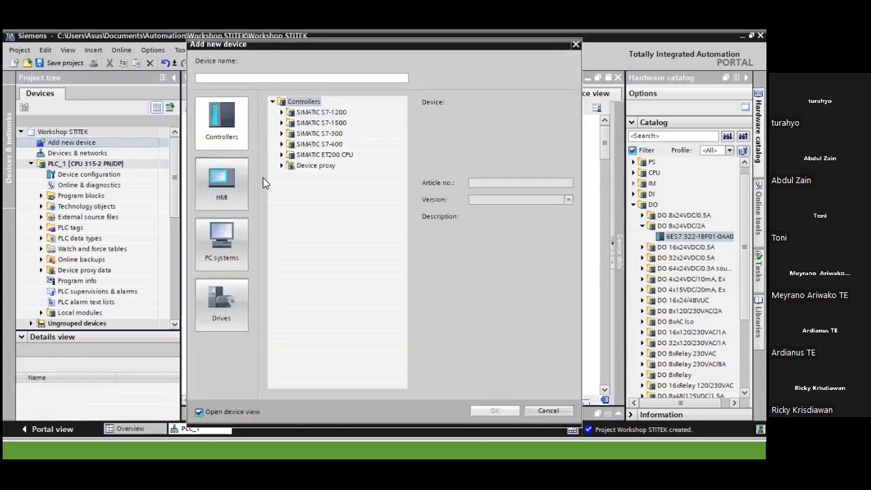
left_click(239, 186)
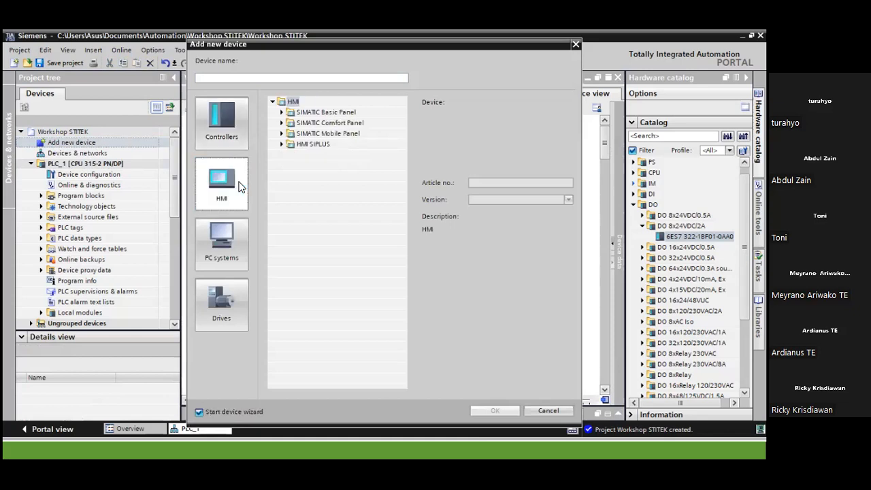
left_click(283, 123)
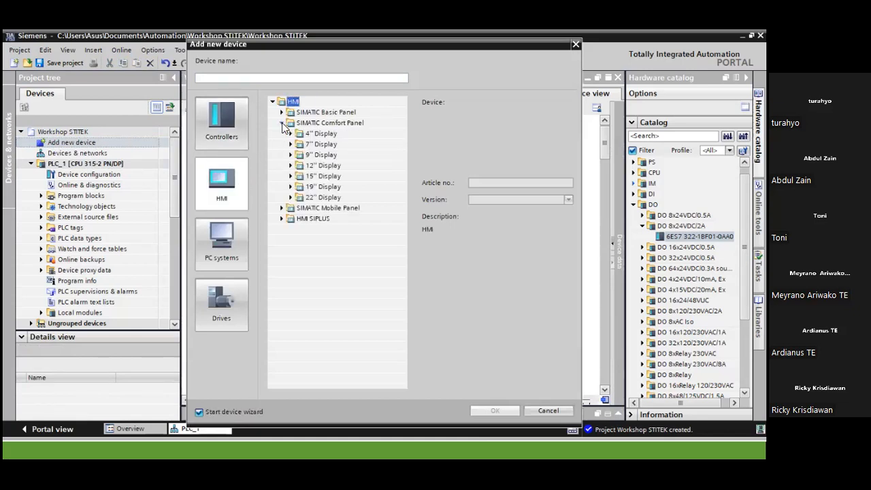
left_click(291, 155)
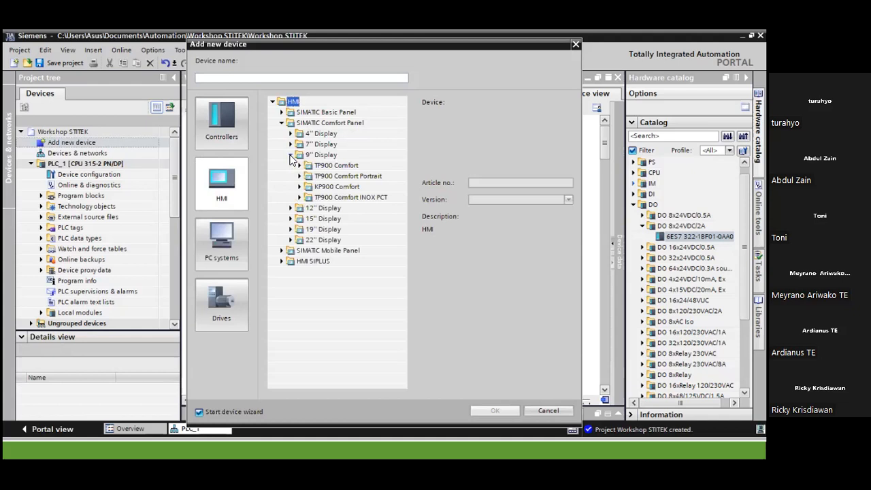
double_click(335, 168)
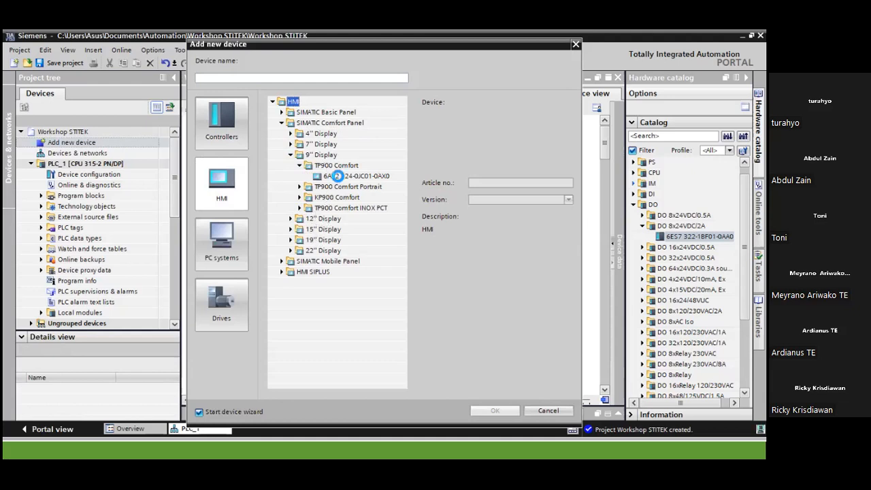
left_click(338, 177)
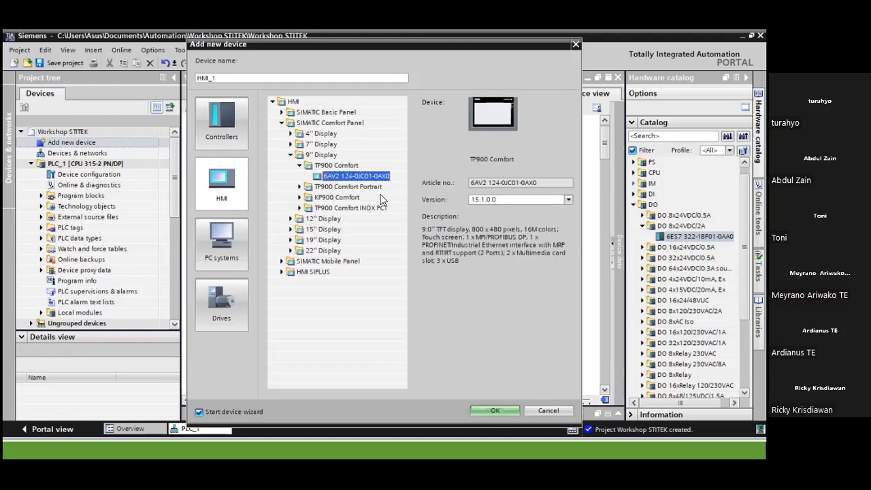
left_click(504, 412)
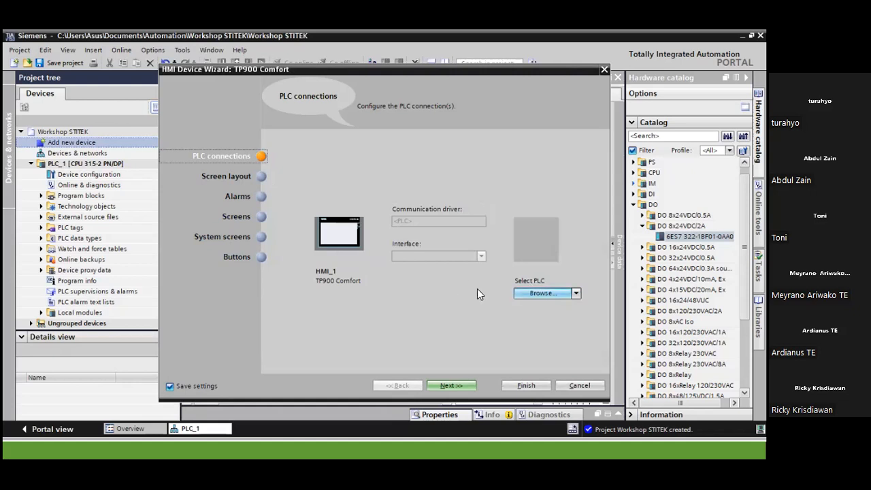
Select PLC_1 as the connection partner of the HMI panel in the device wizard
left_click(575, 292)
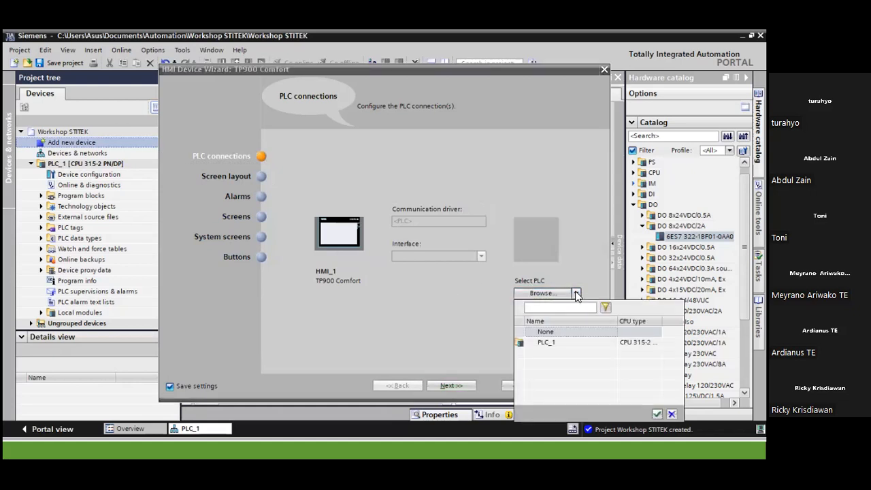
left_click(557, 341)
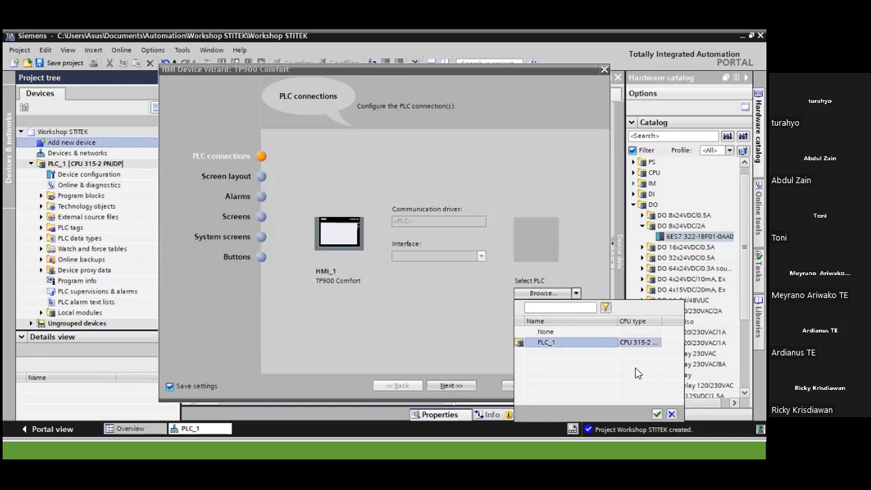
left_click(656, 414)
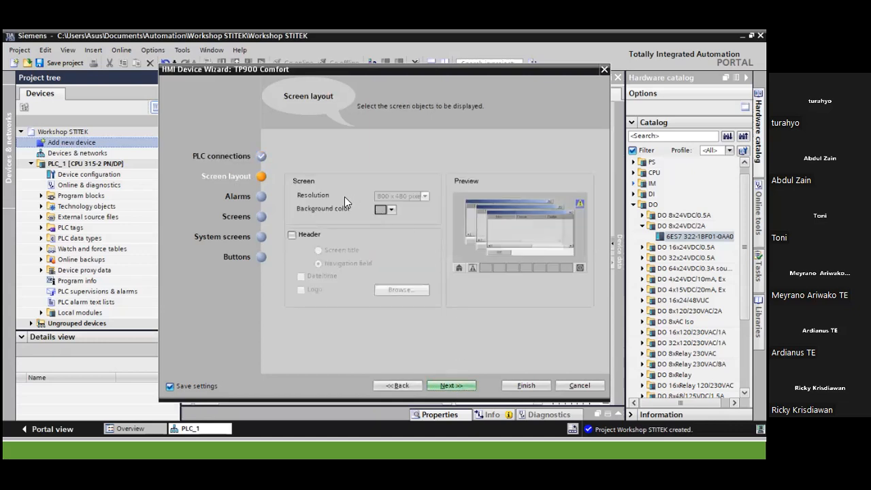
Complete the HMI device wizard with the header disabled, keeping the default alarms, root screen, system screens and bottom button area
left_click(294, 234)
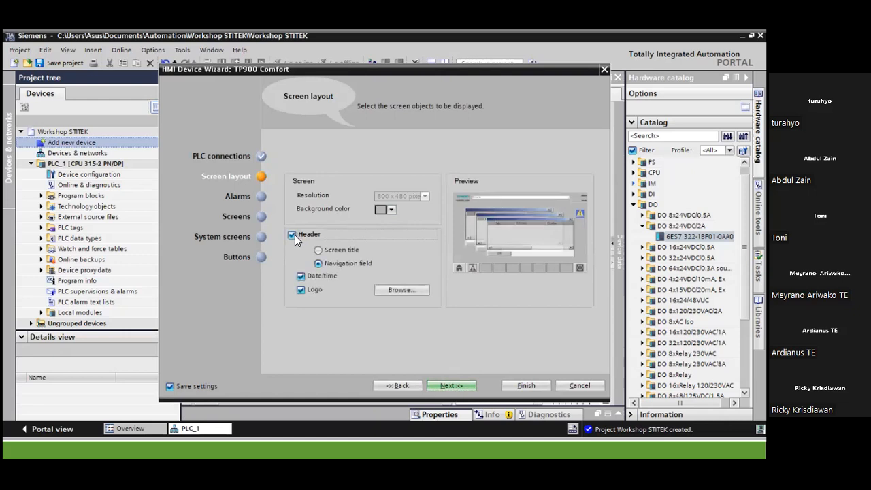
left_click(295, 235)
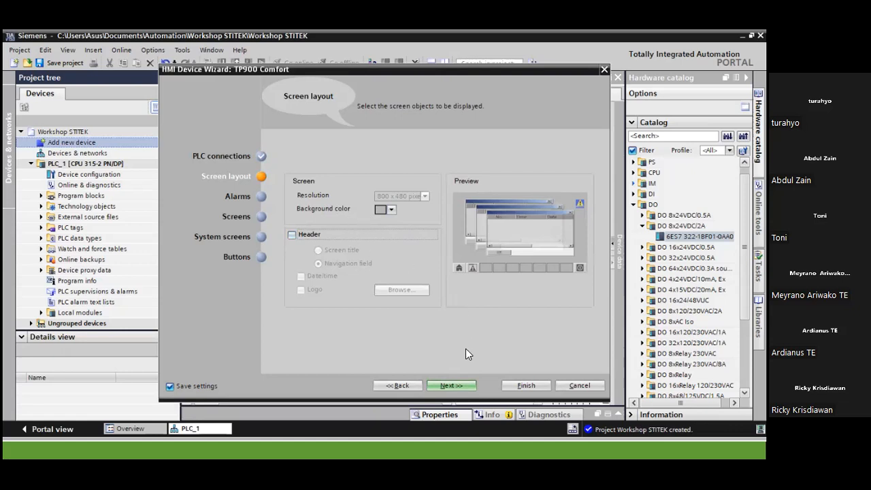
left_click(450, 385)
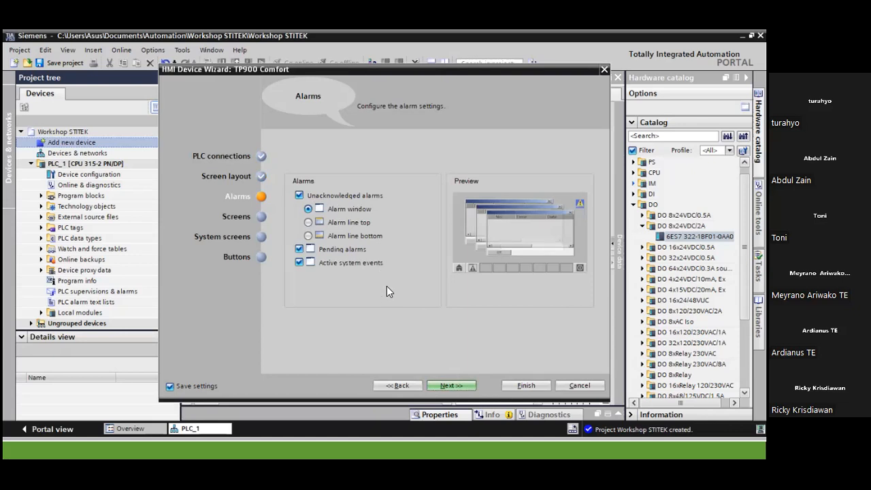
left_click(449, 385)
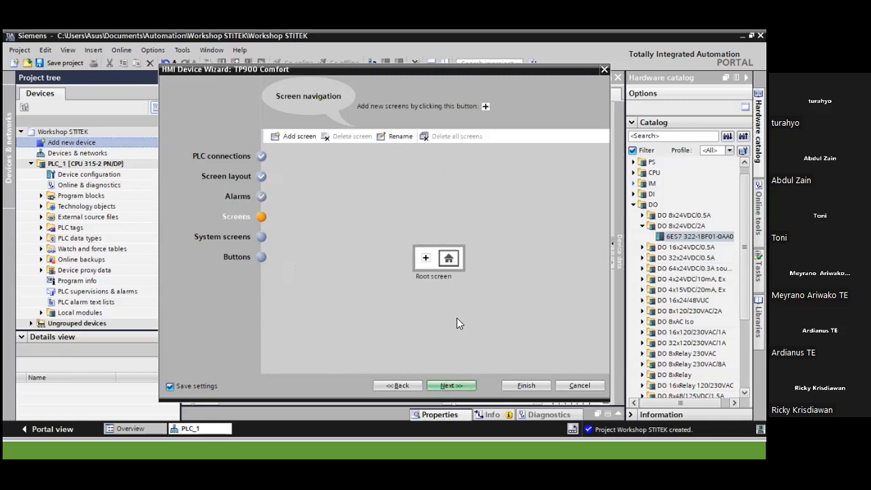
left_click(455, 390)
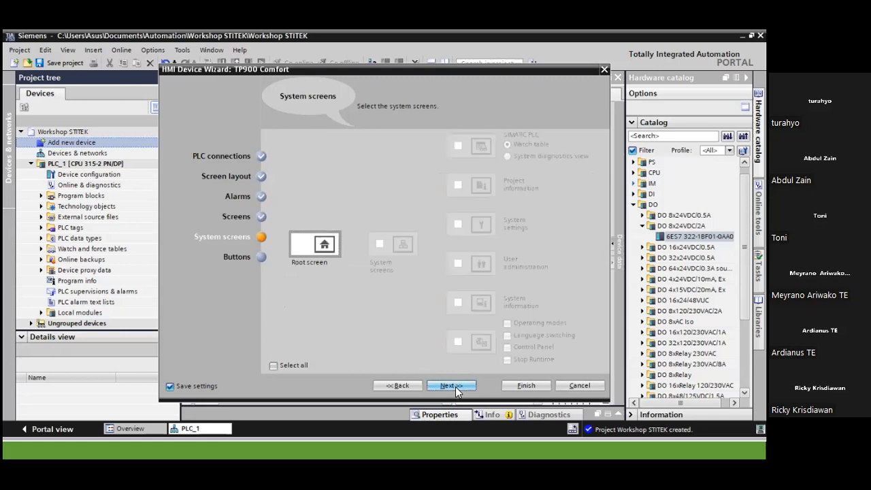
left_click(455, 388)
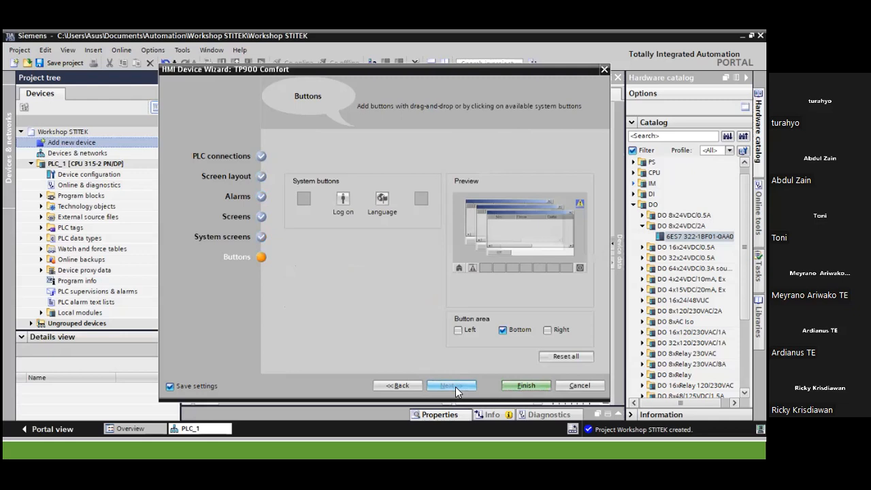
left_click(503, 331)
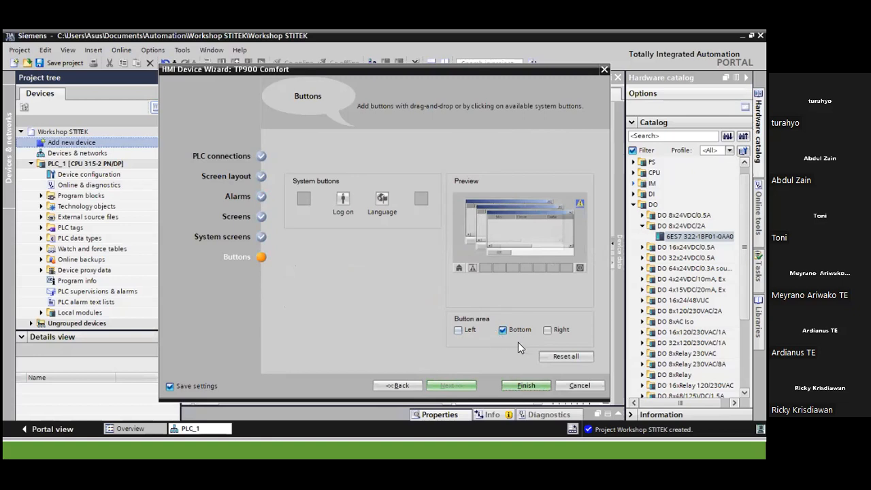
left_click(524, 385)
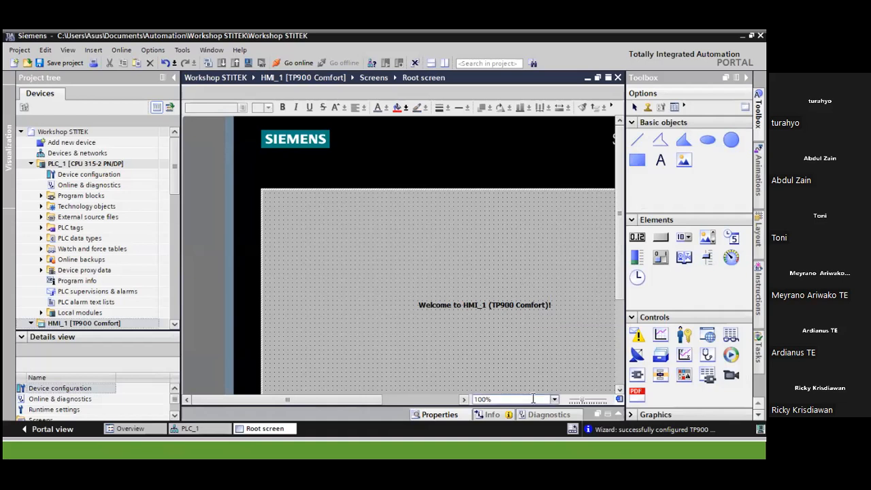
Delete the welcome text from the HMI's root screen
left_click(554, 399)
left_click(554, 399)
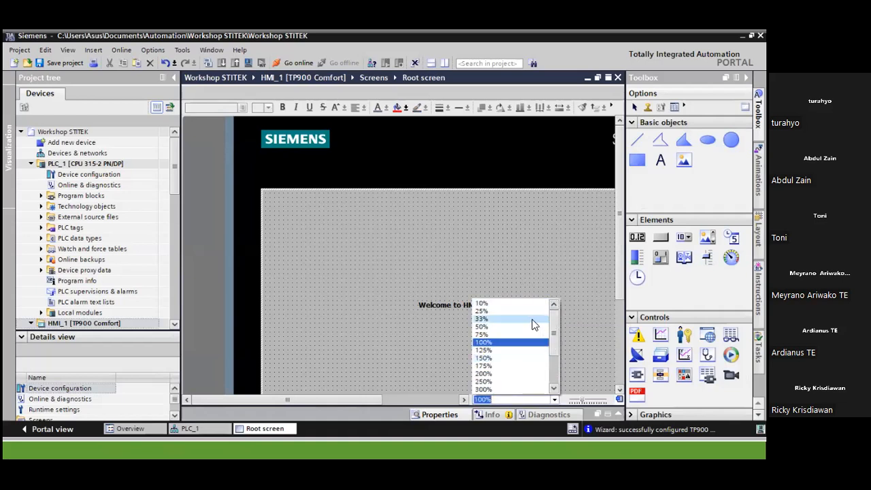
left_click(493, 334)
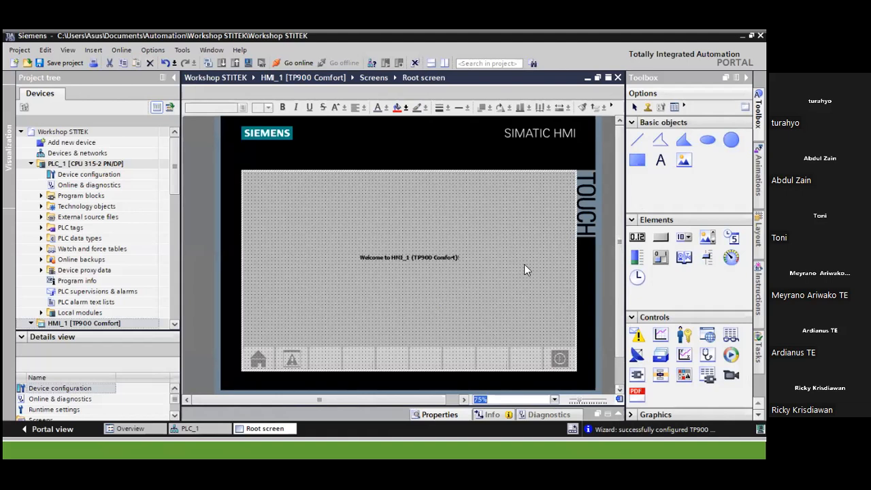
left_click(454, 262)
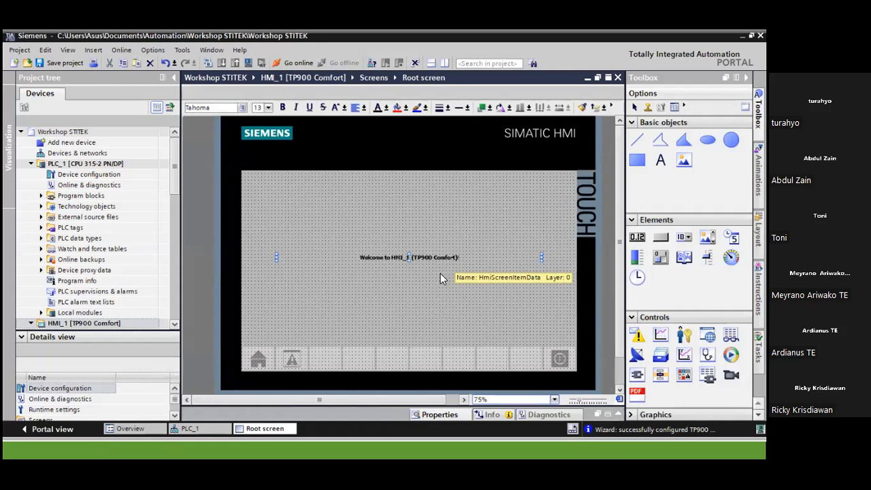
key("Delete")
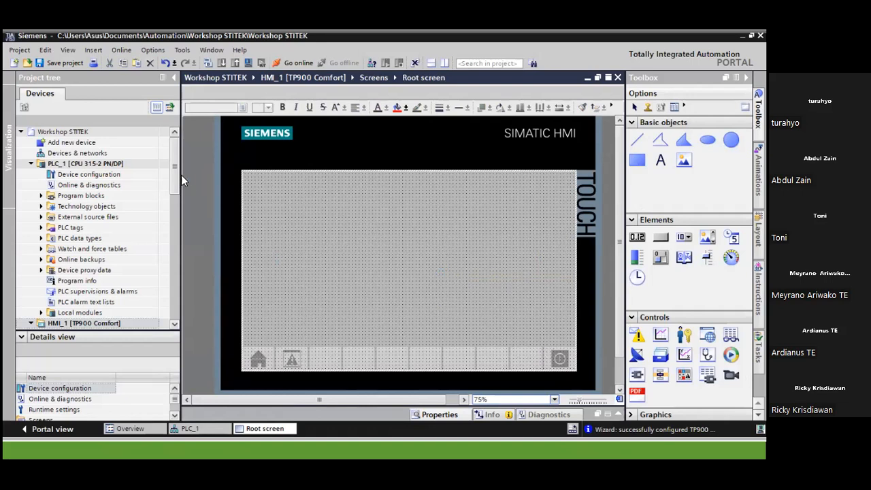
Rename the HMI's root screen as Home in the project tree
left_click(31, 164)
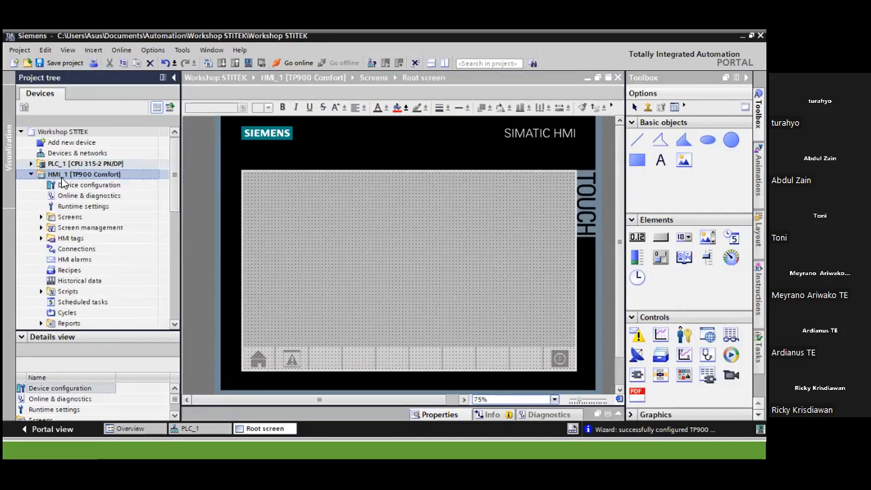
left_click(41, 217)
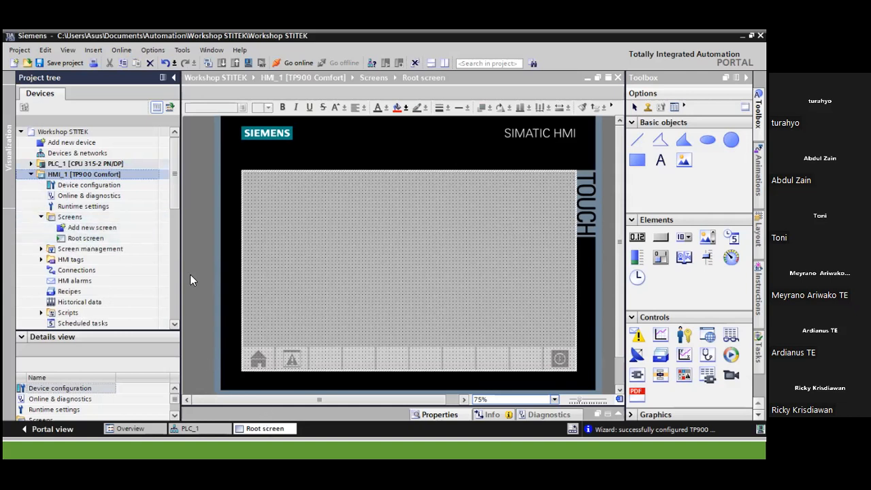
left_click(86, 239)
right_click(87, 239)
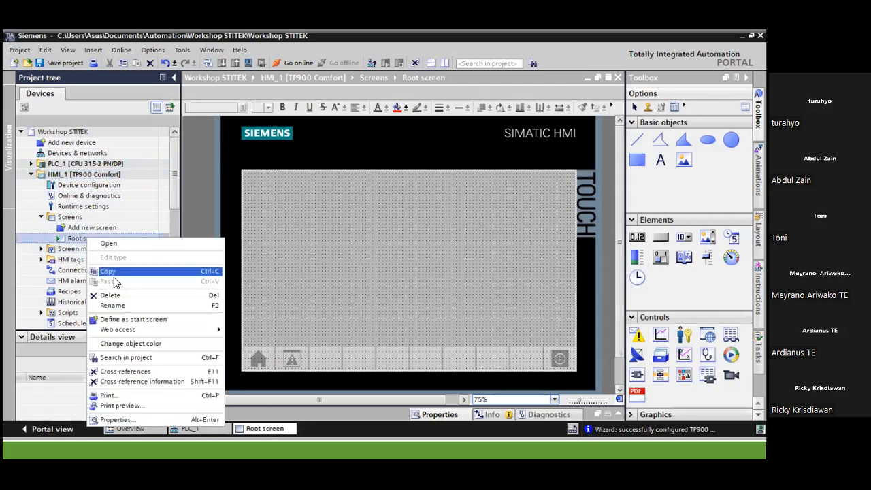
left_click(123, 310)
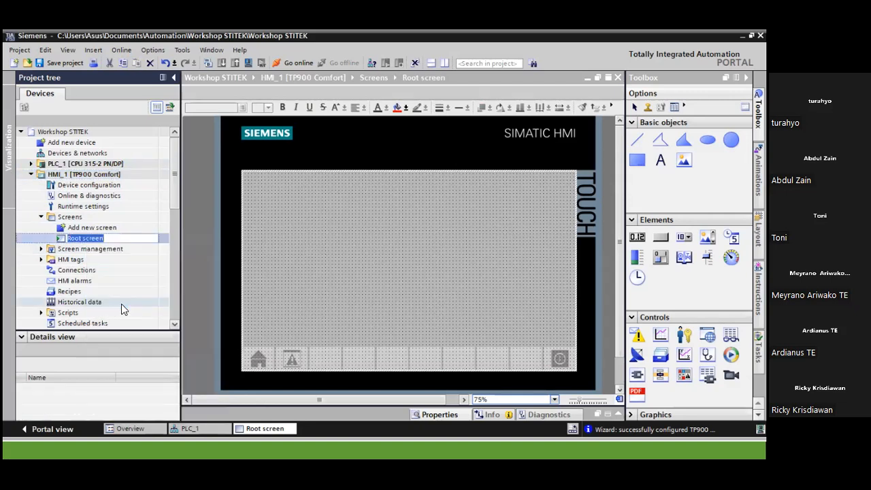
type("Home")
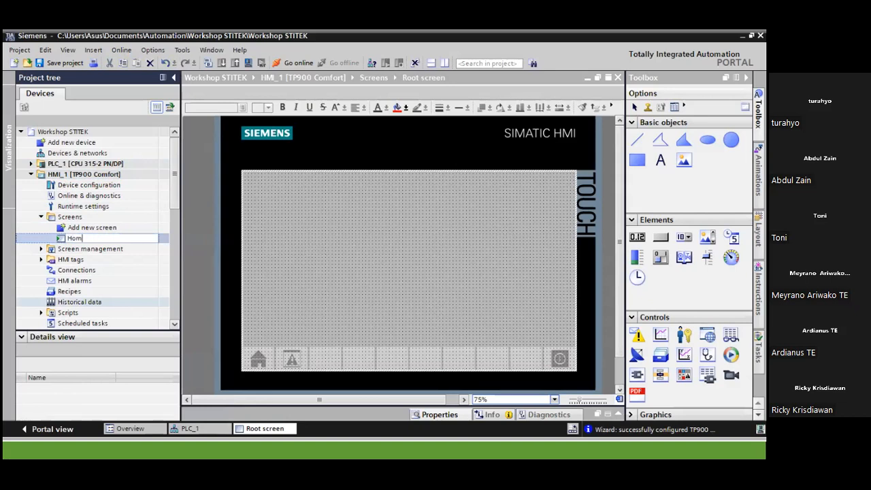
key("Return")
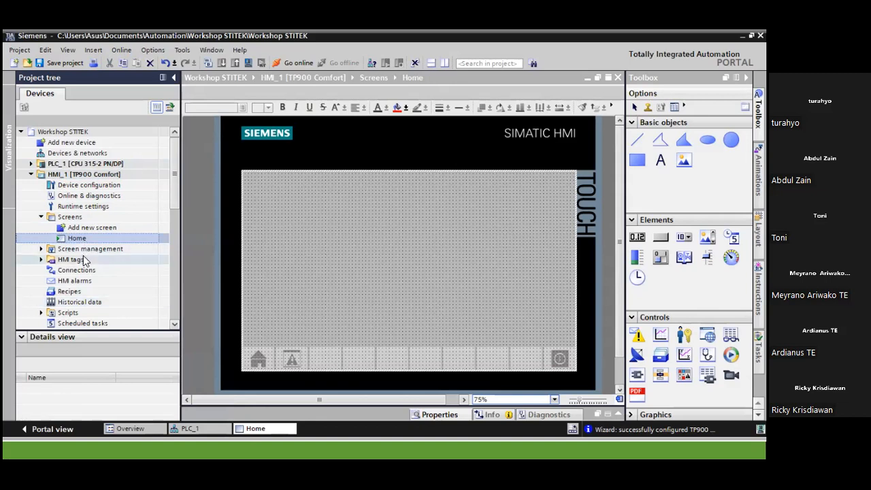
Open Template_1 from the HMI's screen management templates and select the empty button beside the power button
left_click(41, 249)
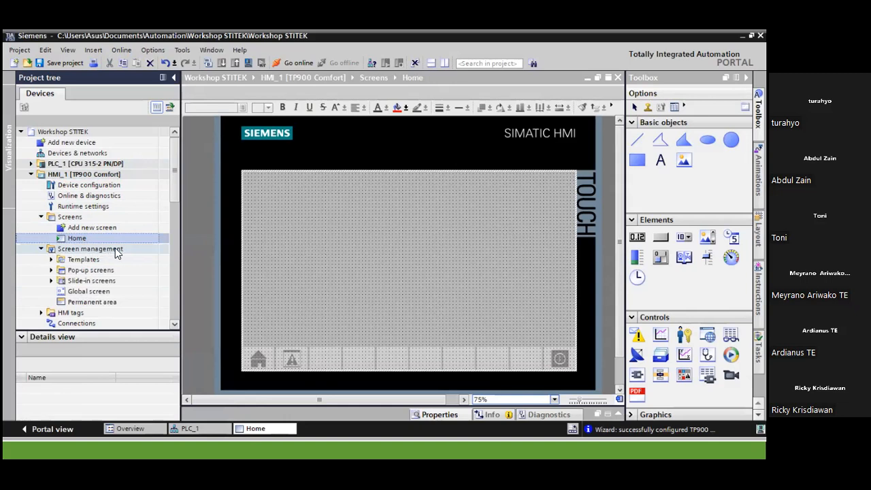
left_click(50, 260)
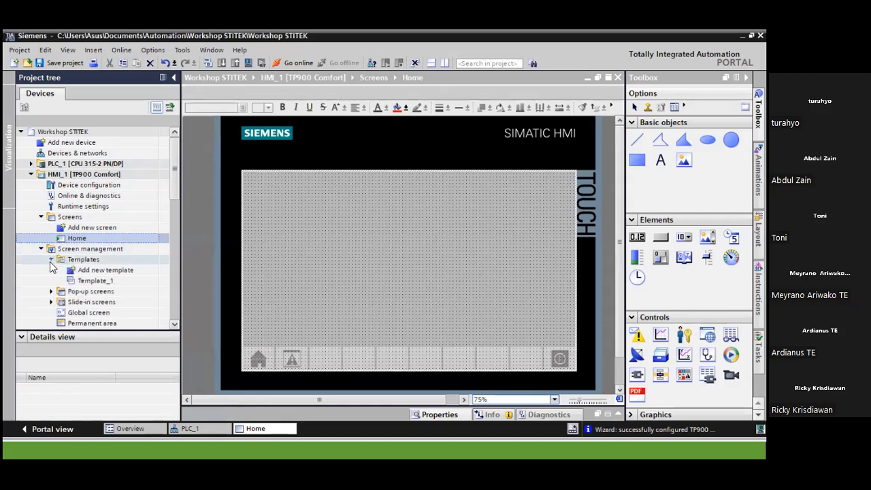
left_click(91, 281)
double_click(91, 281)
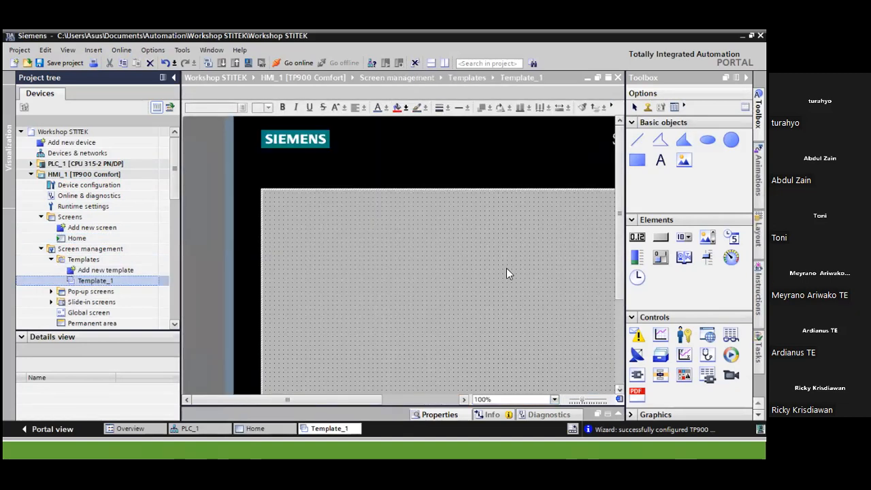
left_click(554, 399)
scroll(555, 317, "up", 3)
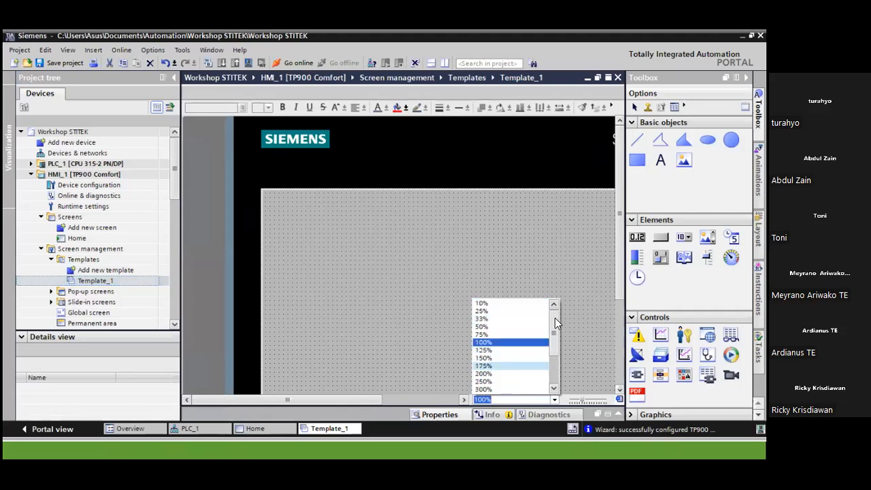
left_click(503, 332)
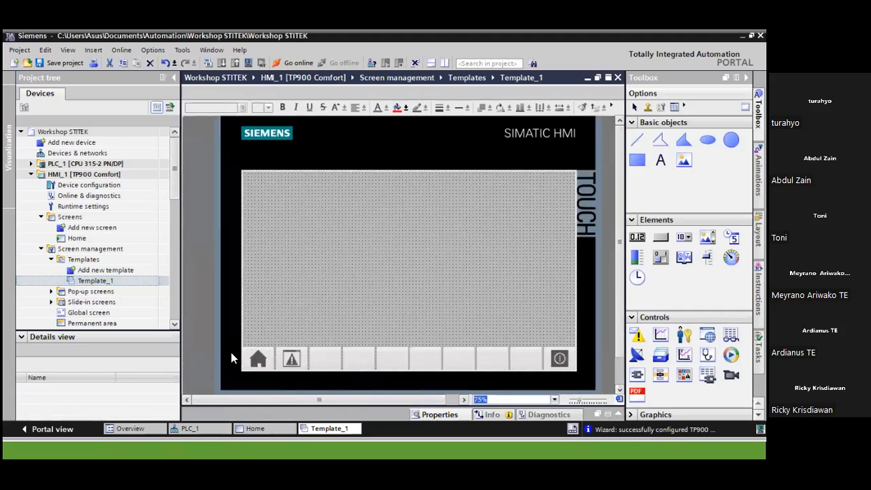
left_click(534, 359)
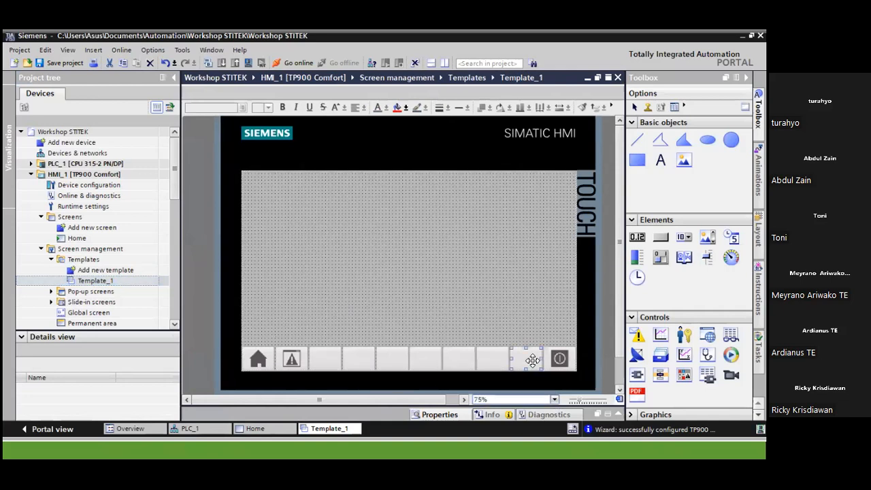
Delete every button from Template_1's bottom bar, including the home and alarm buttons, keeping only the power button
key("Delete")
left_click(499, 362)
key("Delete")
left_click(454, 361)
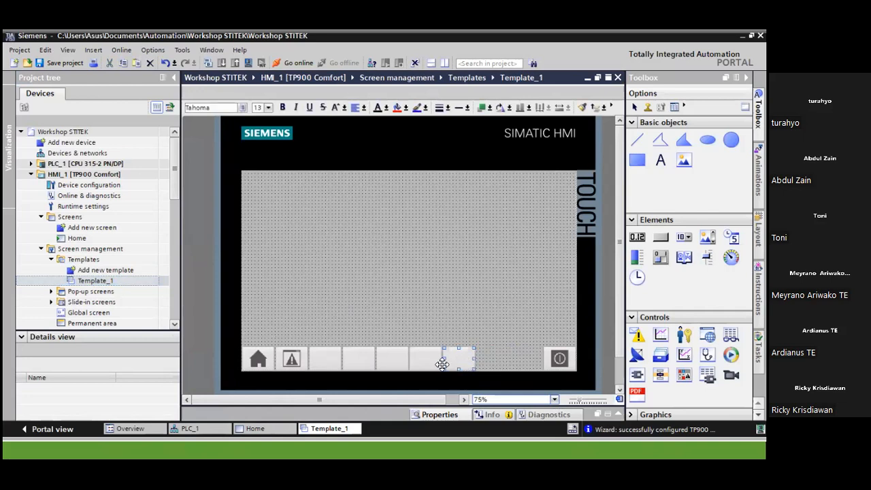
key("Delete")
left_click(433, 362)
key("Delete")
left_click(402, 361)
key("Delete")
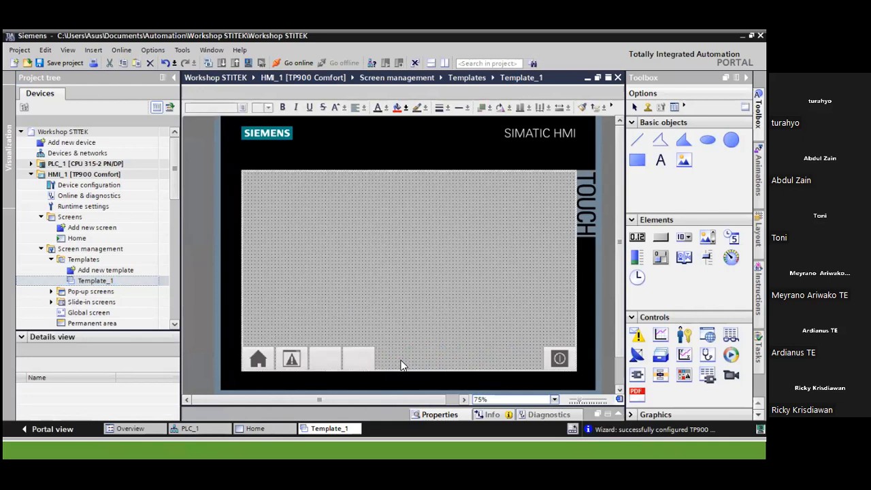
left_click(364, 359)
key("Delete")
left_click(328, 359)
key("Delete")
left_click(292, 359)
key("Delete")
left_click(262, 358)
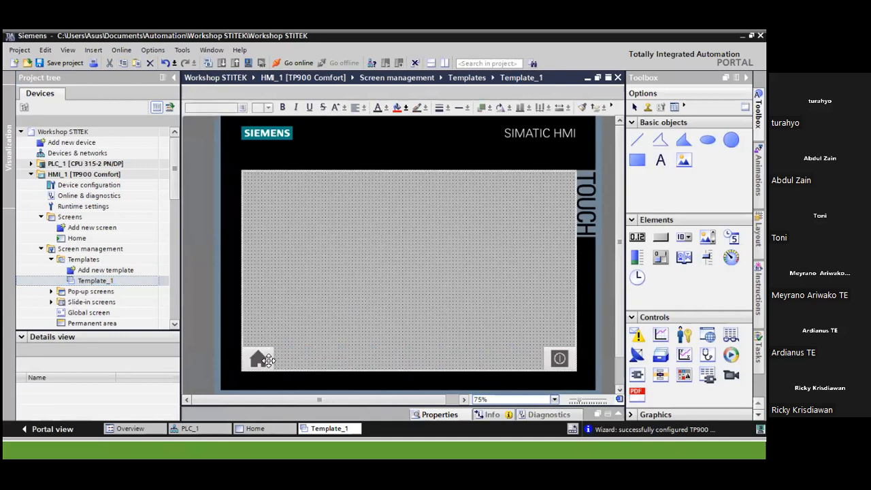
key("Delete")
Open the Home screen and add a text button in the left part of its display area
left_click(78, 238)
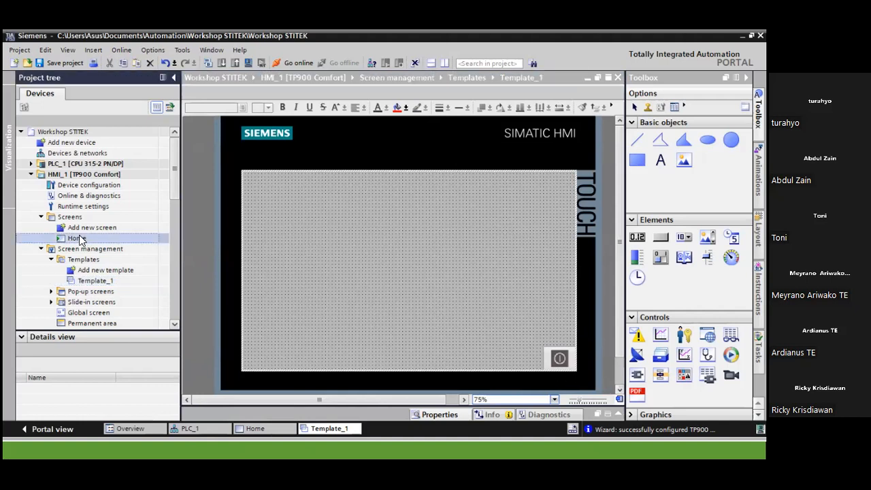
double_click(79, 237)
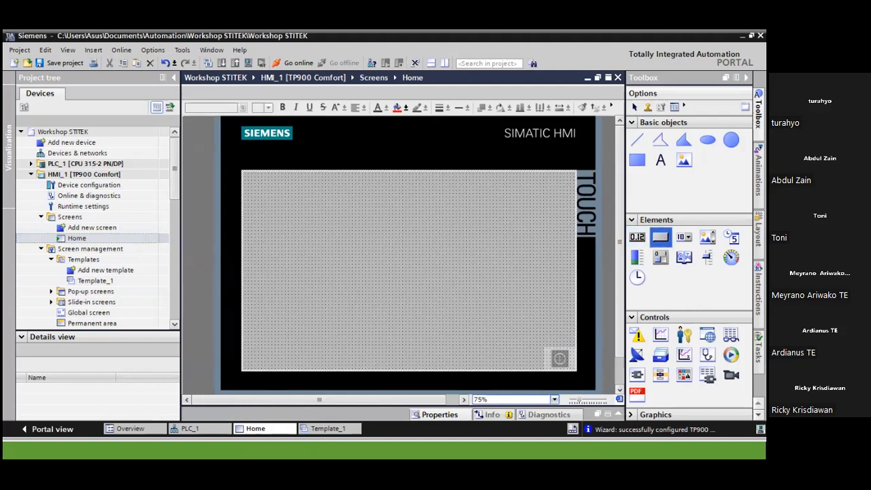
left_click_drag(637, 237, 278, 243)
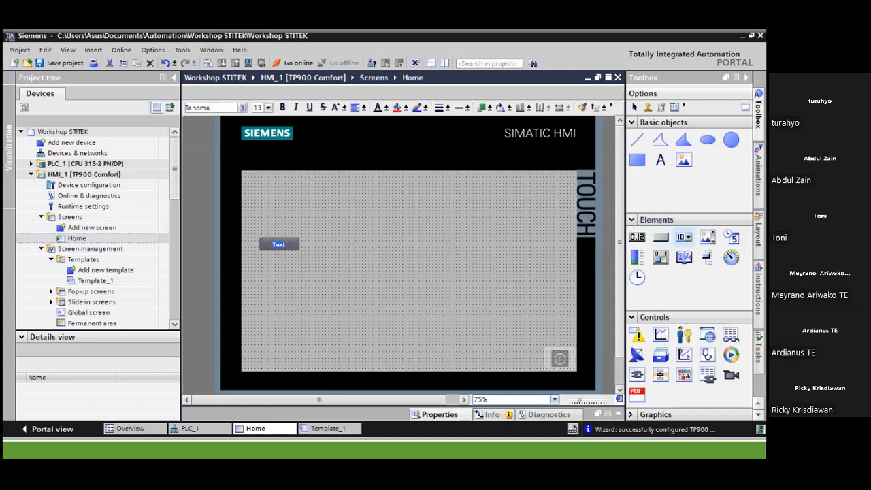
Add a symbol library object to the Home screen and place it near the centre of the upper half
left_click(684, 257)
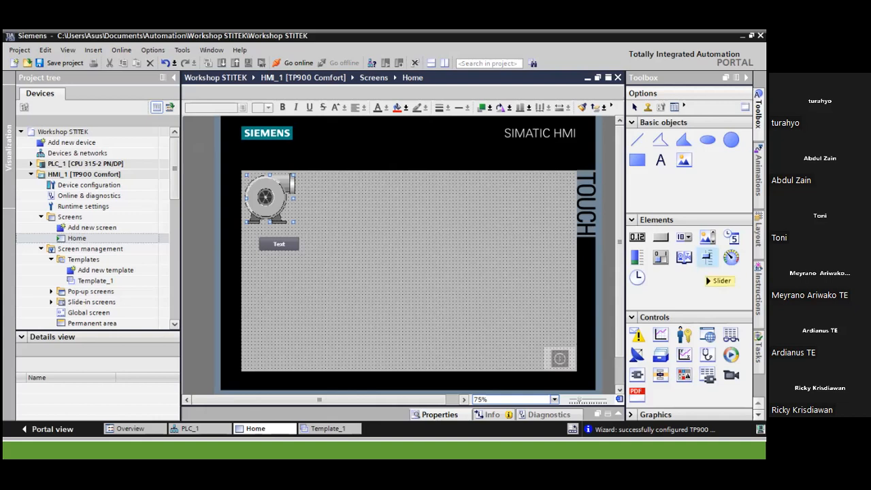
mouse_move(708, 257)
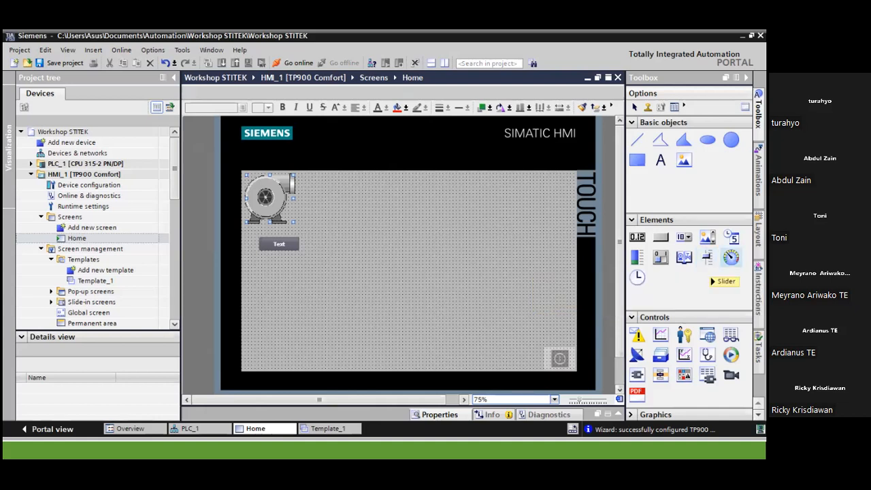
left_click_drag(280, 193, 430, 219)
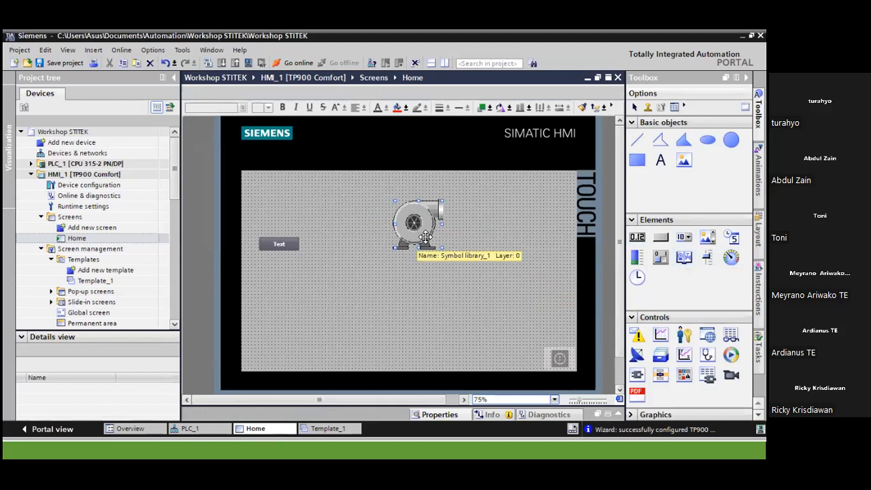
Open the pump symbol's general properties and enlarge the properties area to show the full category list
left_click(442, 414)
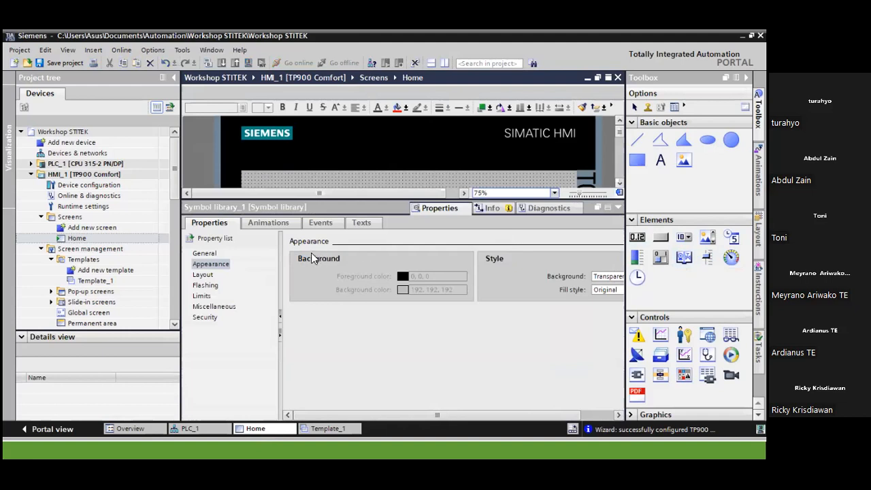
left_click(205, 253)
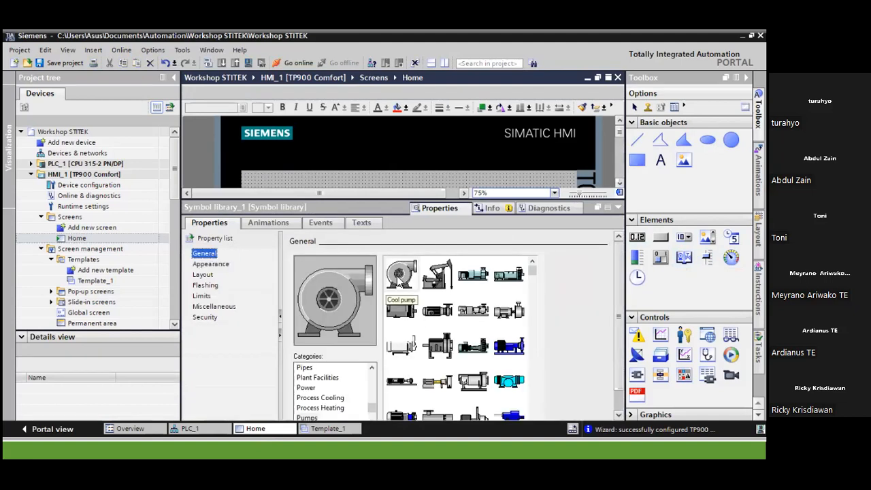
left_click_drag(424, 161, 426, 141)
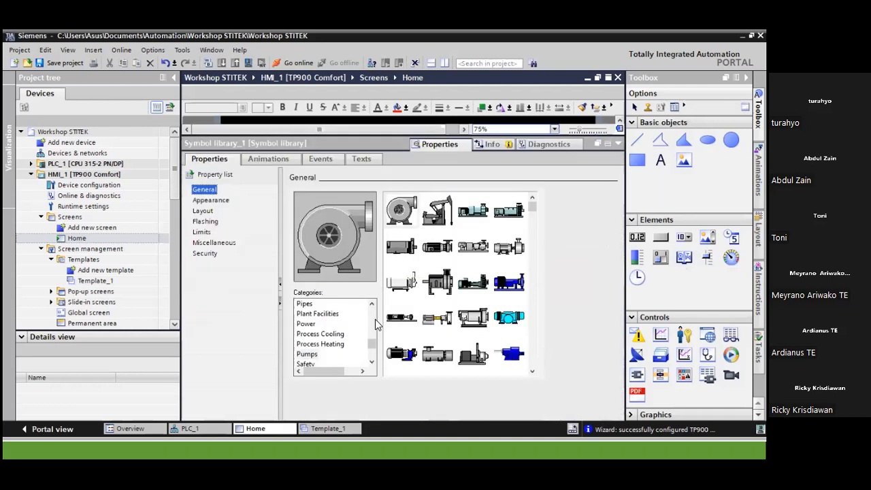
Browse the symbol categories, including 3-D ISA Symbols, Air Conditioning, Blowers, Buildings and Controllers, for a suitable graphic
left_click_drag(374, 344, 372, 312)
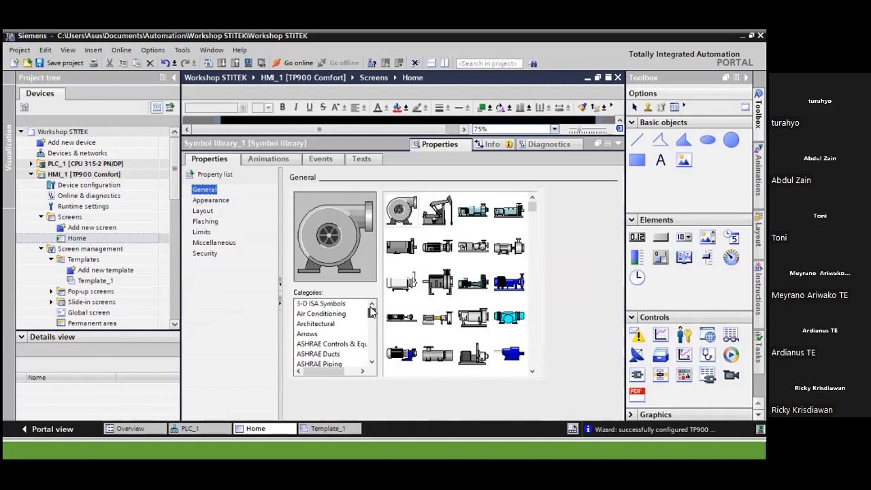
left_click(333, 306)
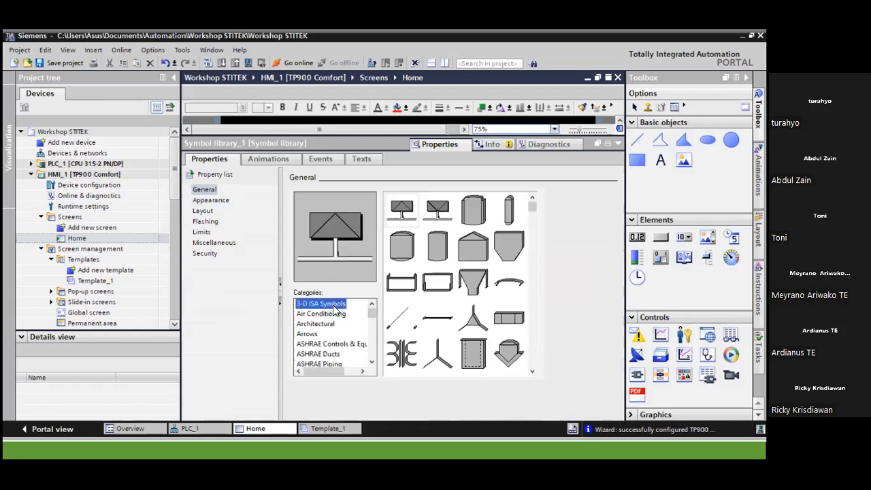
left_click(336, 313)
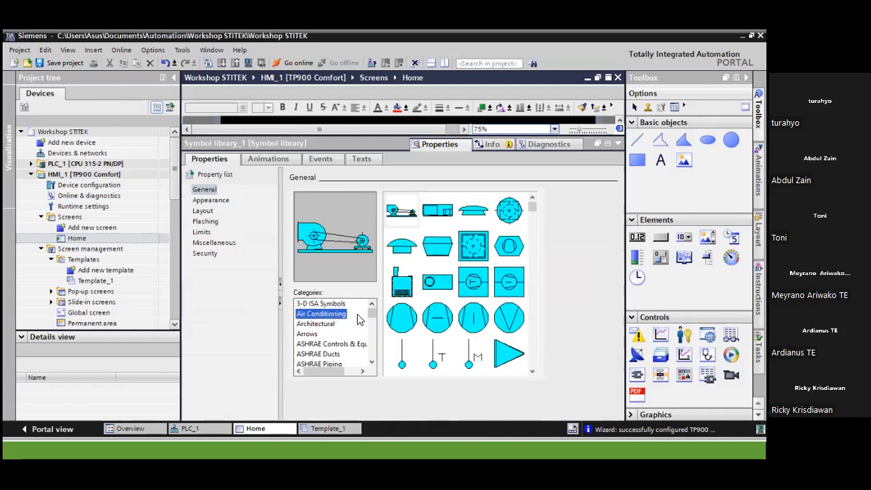
scroll(372, 319, "down", 1)
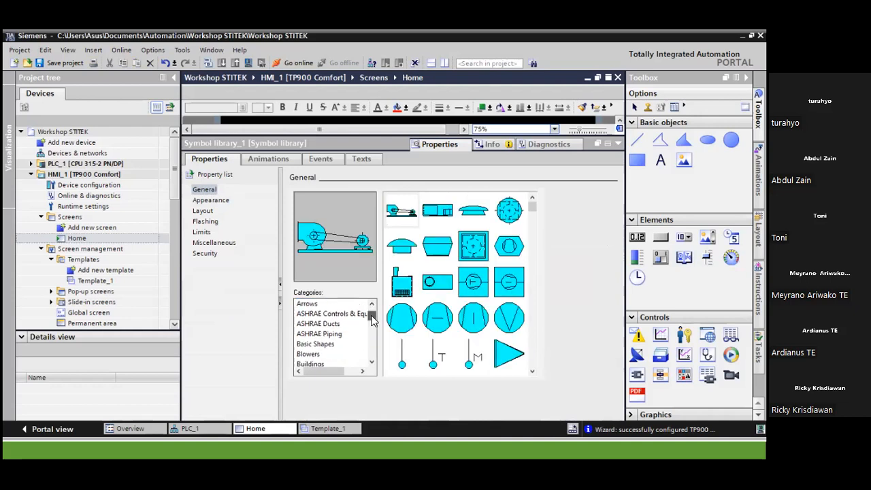
scroll(372, 320, "down", 1)
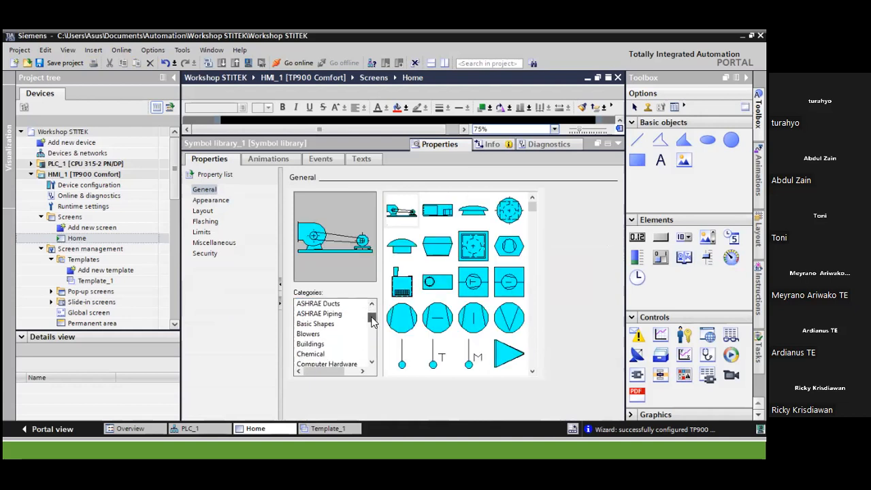
left_click(316, 335)
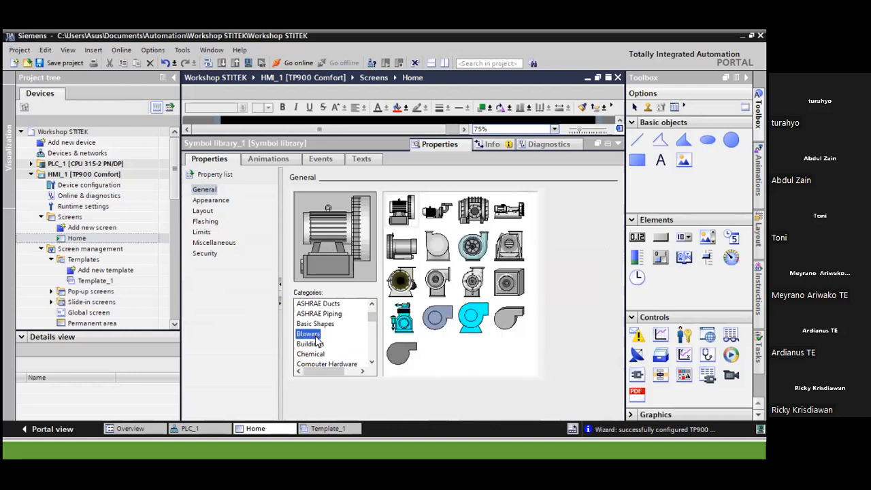
left_click(318, 344)
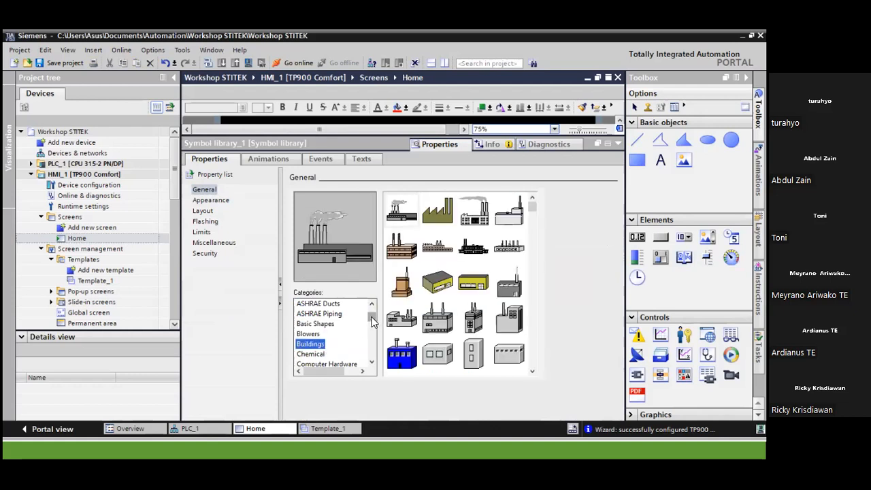
scroll(372, 321, "down", 3)
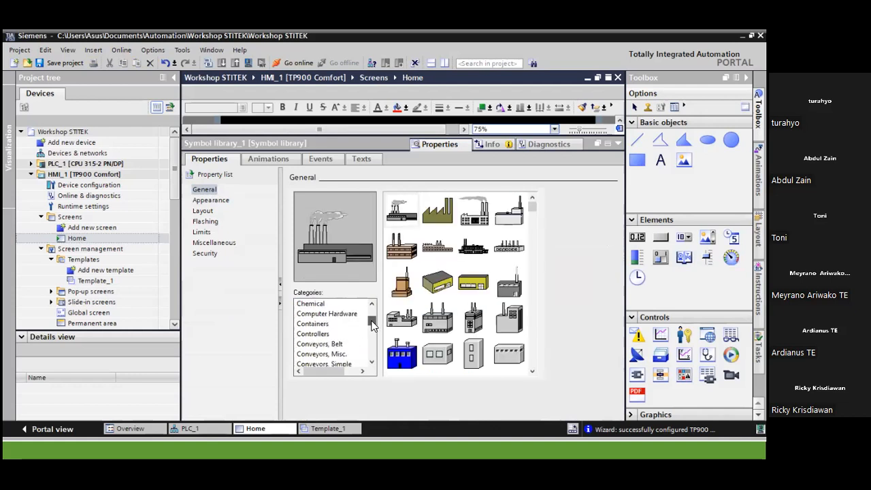
left_click(324, 324)
left_click(323, 334)
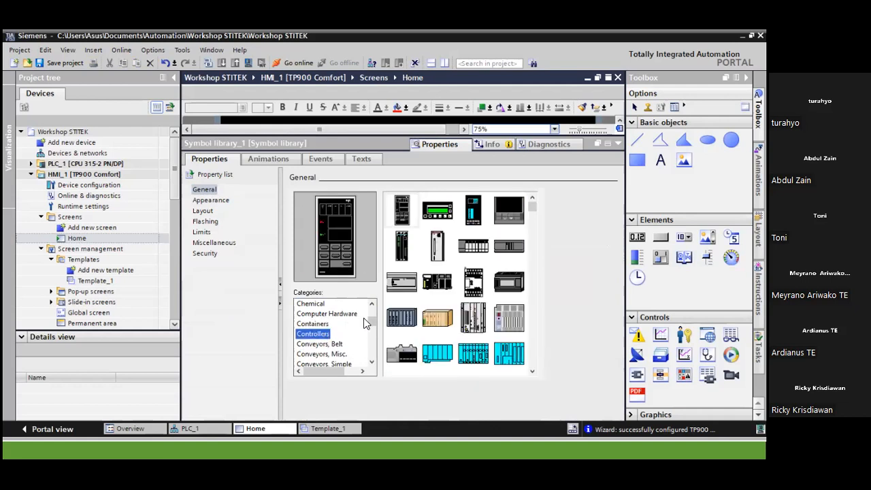
Change the symbol to the grey foot-mounted motor in the fourth row of the Motors category and close its properties
scroll(373, 323, "down", 3)
left_click_drag(373, 322, 373, 333)
left_click(312, 354)
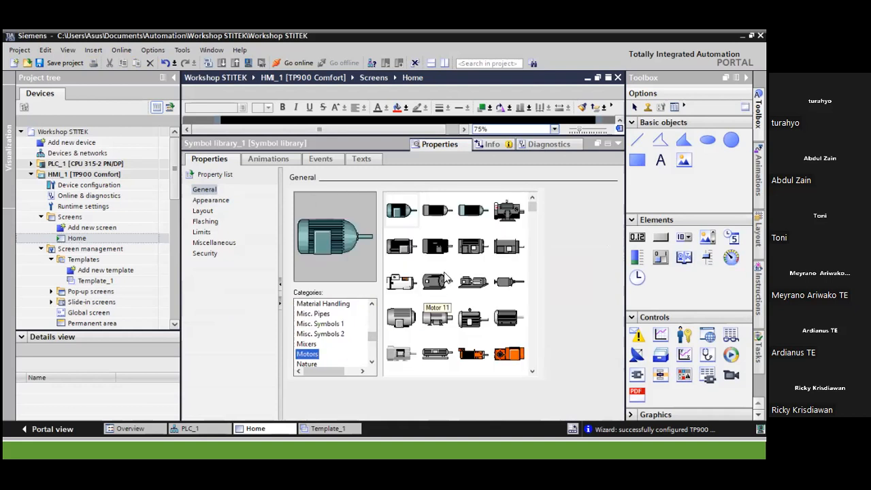
left_click(440, 326)
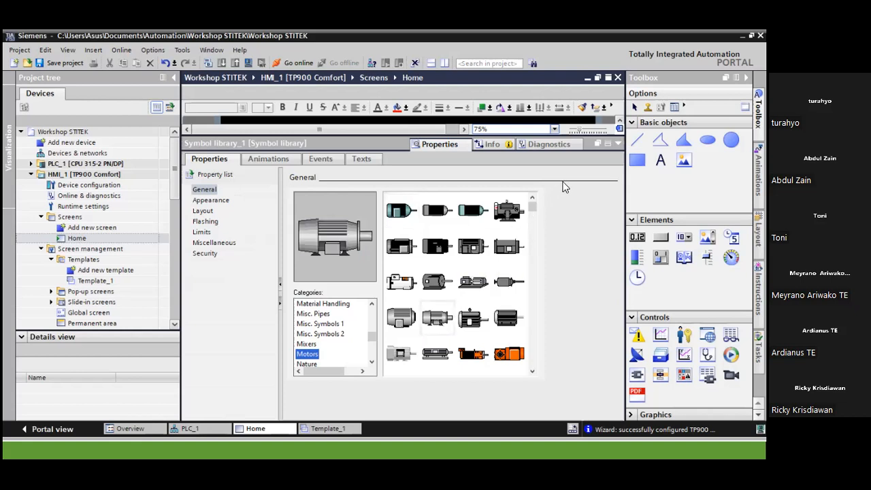
left_click(615, 145)
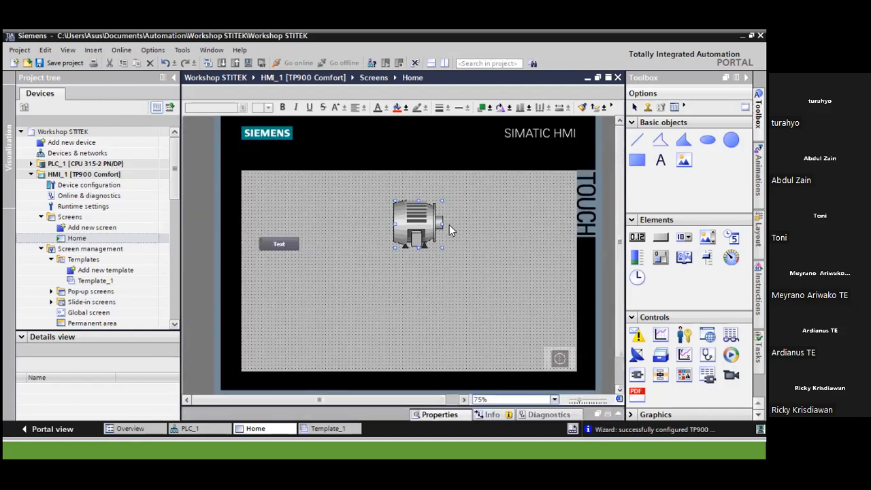
Flatten the motor symbol to a wide shape level with the text button, and shift the button towards the motor
left_click_drag(442, 225, 420, 253)
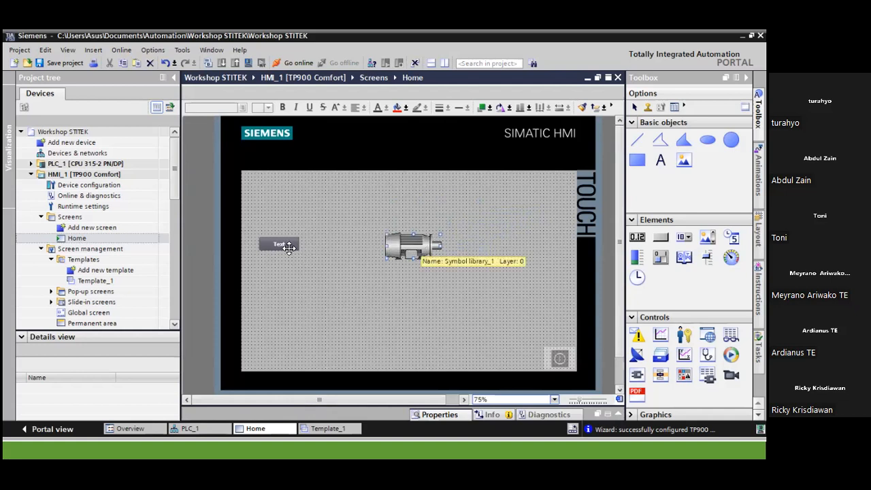
left_click(299, 246)
left_click_drag(299, 246, 311, 255)
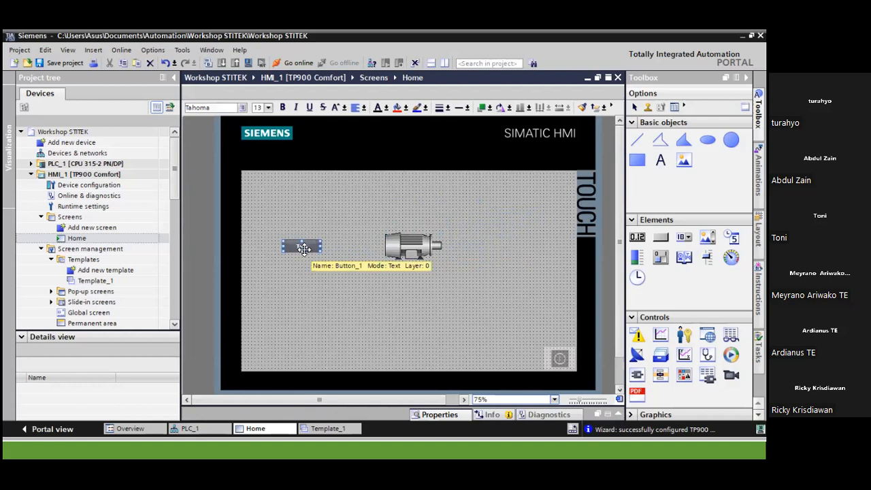
Label the text button START
double_click(303, 249)
type("START")
left_click(304, 274)
Duplicate the START button directly below the original and label the copy STOP
left_click(311, 249)
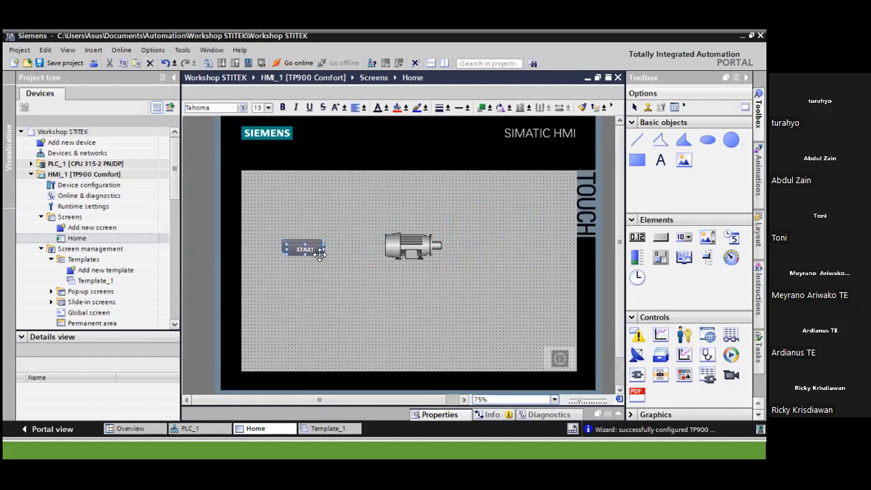
mouse_move(311, 254)
left_mouse_down()
mouse_move(313, 279)
mouse_move(310, 271)
left_mouse_up()
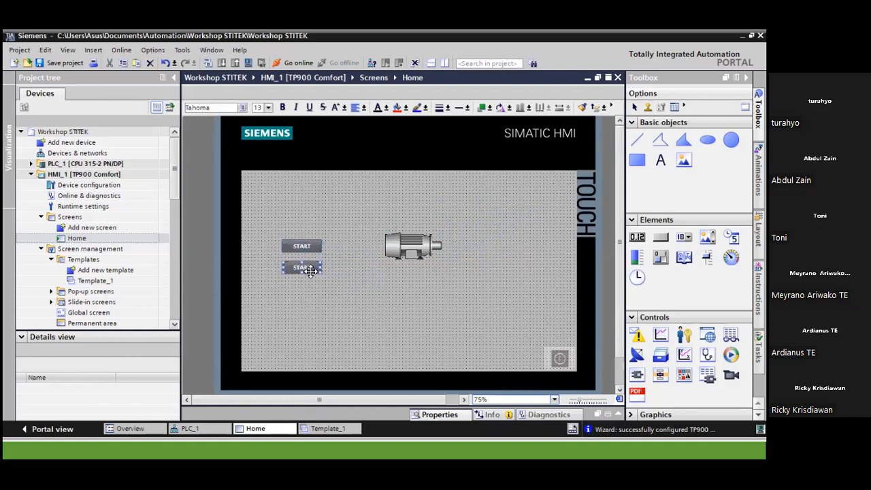
double_click(310, 269)
type("STOP")
left_click(351, 303)
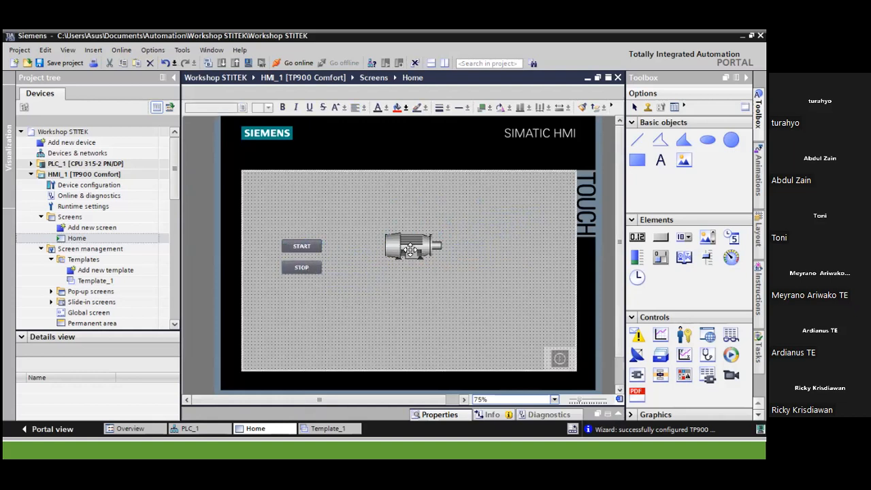
Move the motor symbol down so it sits vertically between the START and STOP buttons
left_click_drag(408, 253, 410, 264)
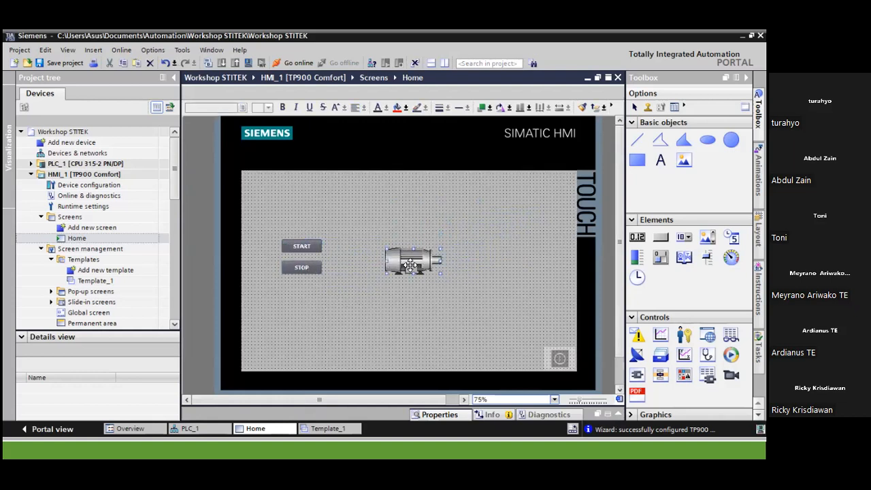
double_click(354, 253)
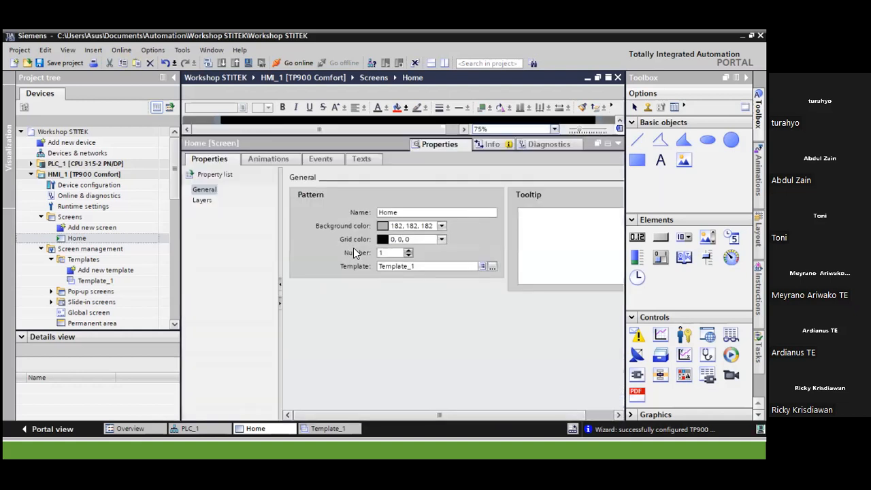
left_click(619, 144)
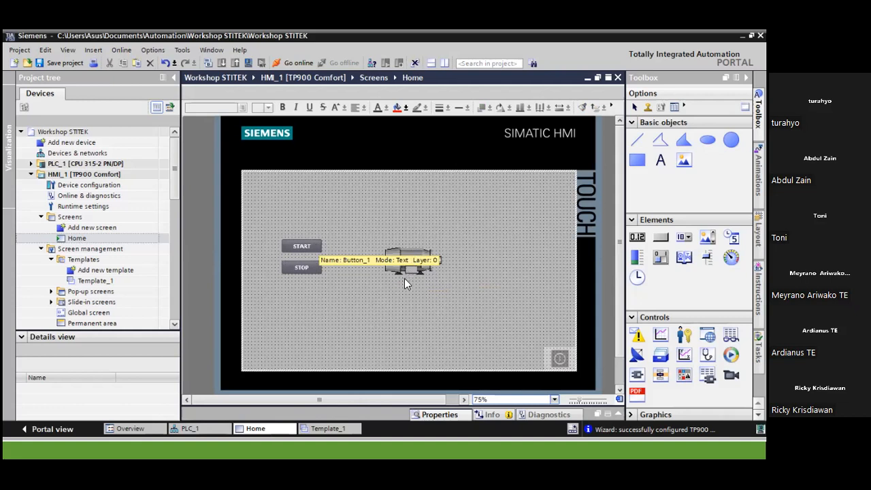
Move the START button, STOP button and motor symbol together towards the horizontal centre of the Home screen
left_click_drag(259, 222, 495, 312)
left_click_drag(429, 270, 469, 272)
left_click(447, 289)
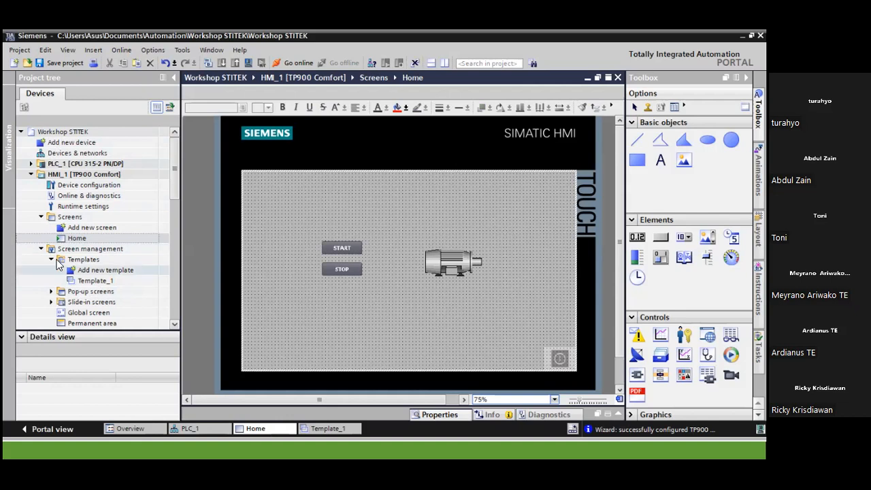
Open the Main [OB1] program block of PLC_1
left_click(32, 164)
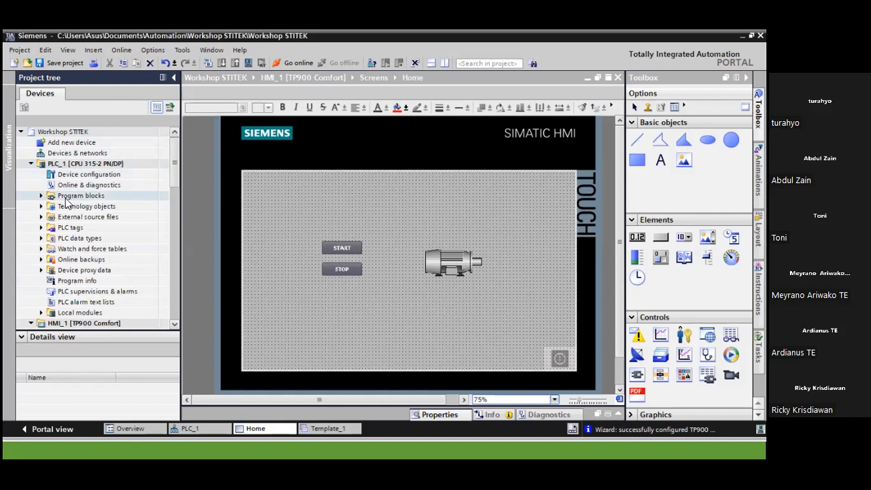
left_click(41, 196)
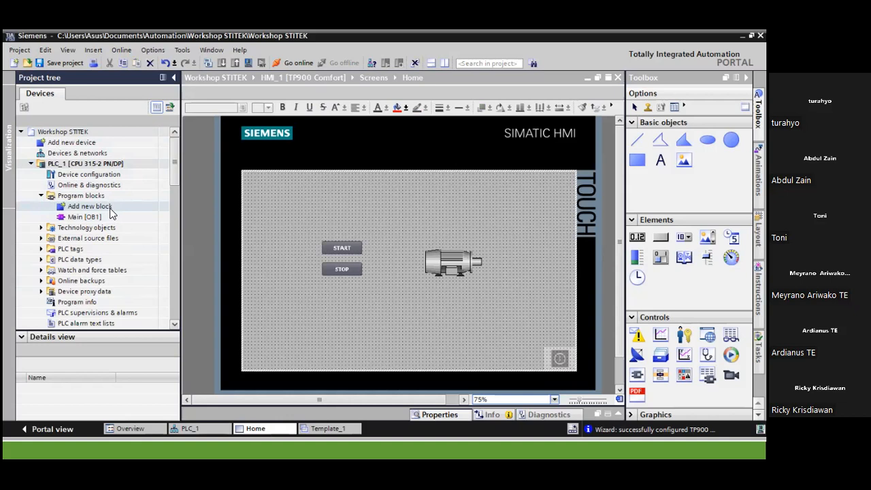
left_click(90, 218)
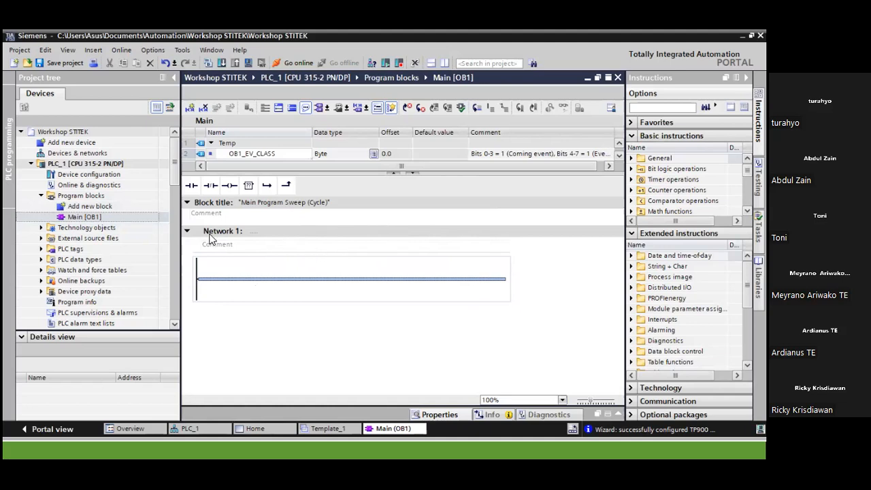
Start a new program block for PLC_1, review the available block types and choose Function (FC)
left_click(76, 208)
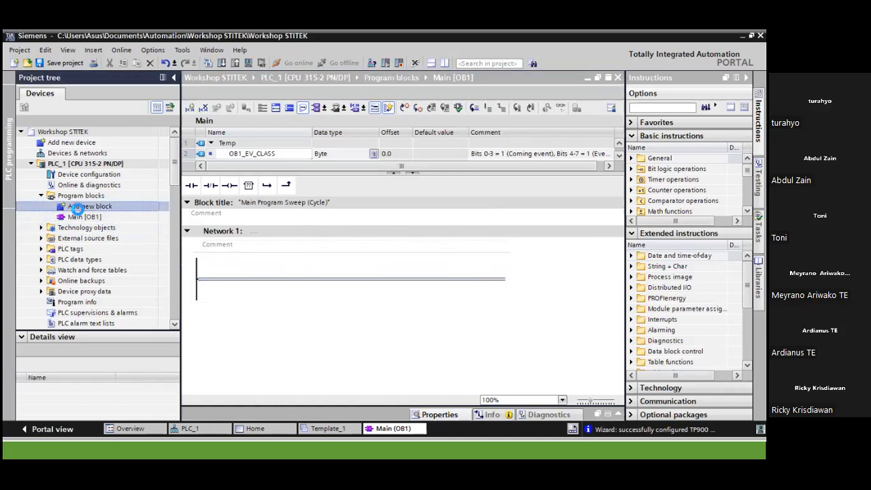
double_click(76, 206)
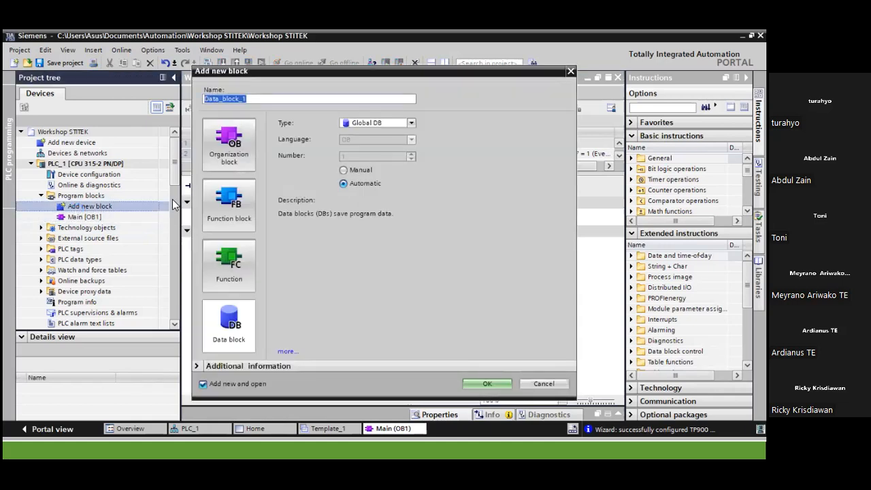
left_click(242, 212)
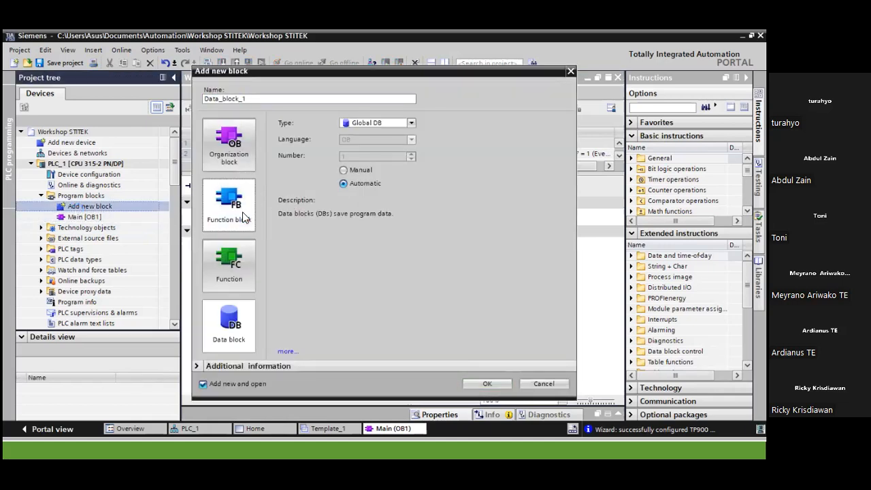
left_click(244, 164)
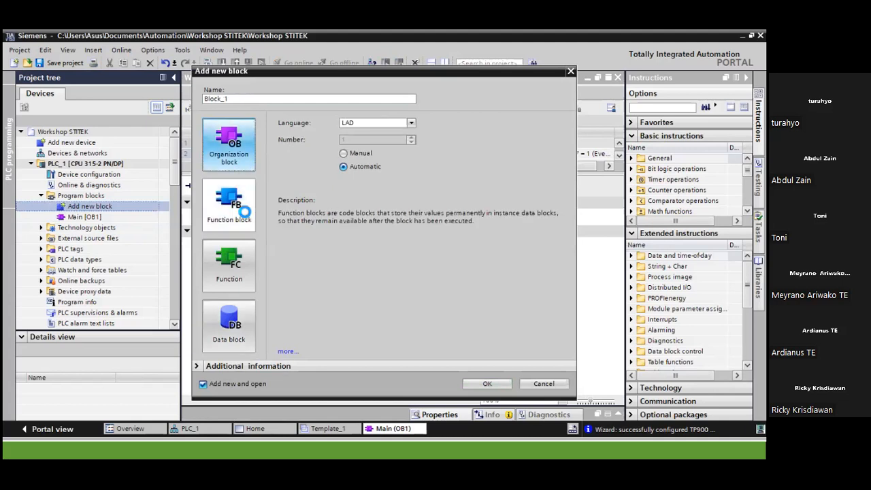
left_click(242, 274)
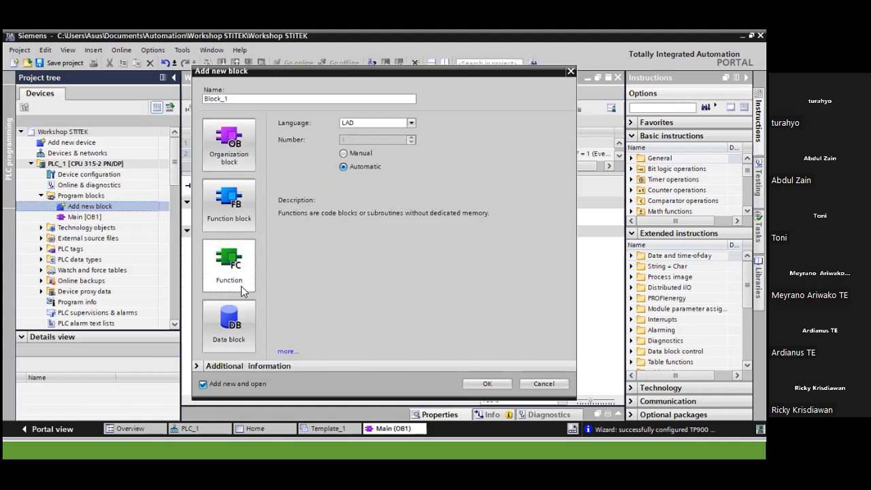
left_click(231, 320)
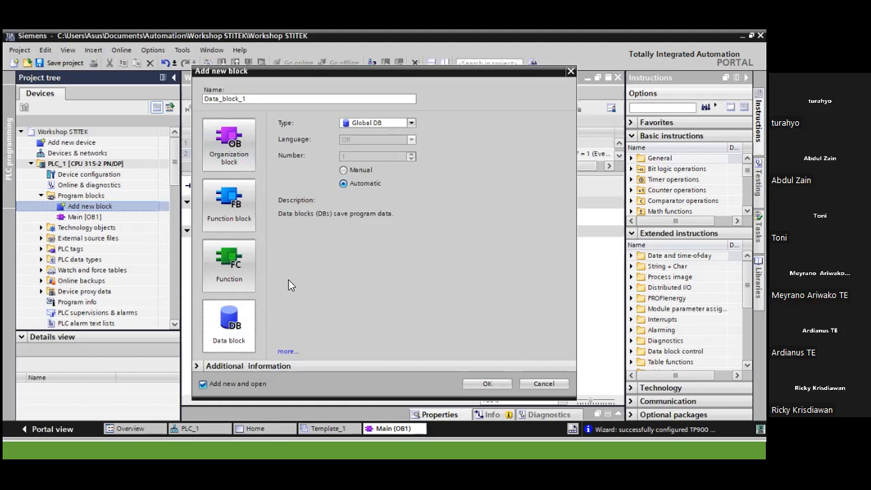
left_click(245, 271)
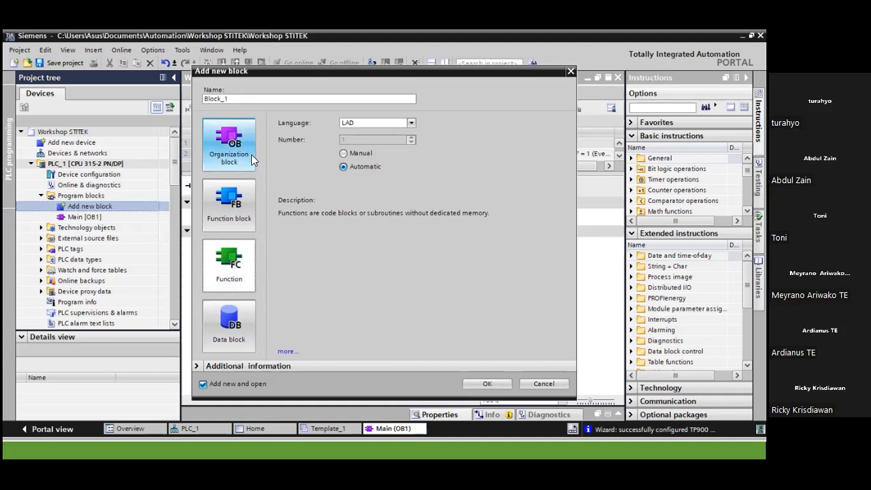
Name the new LAD function FC1_Mixer Area and create it with automatic numbering
left_click(247, 99)
double_click(246, 98)
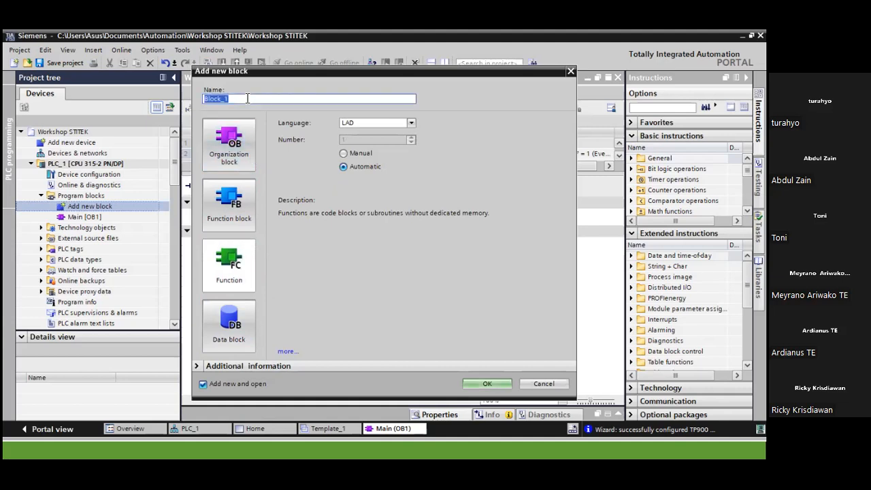
key("BackSpace")
type("fc")
key("BackSpace")
key("BackSpace")
type("FC1_m")
key("BackSpace")
type("Mixer Area")
left_click(229, 255)
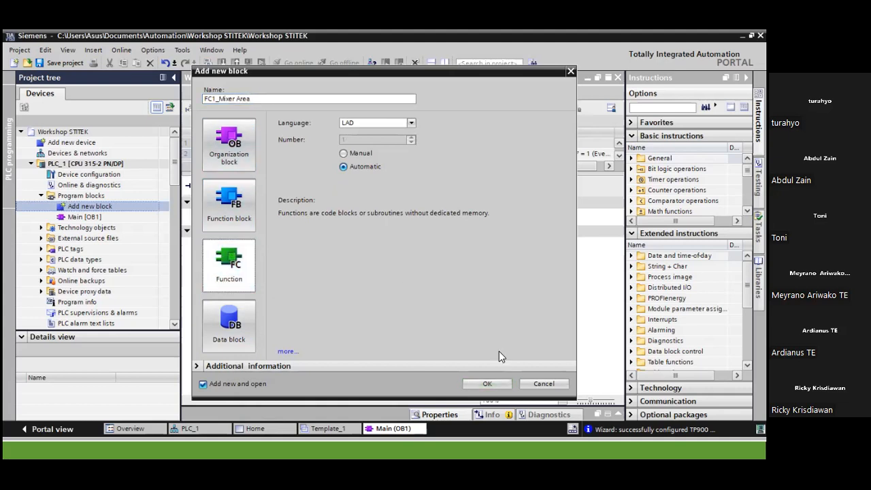
left_click(502, 383)
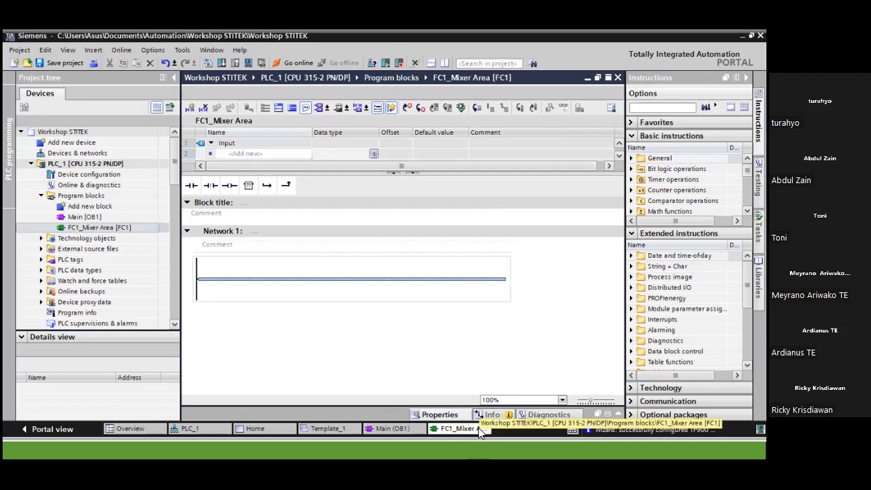
Examine the basic instructions available for the ladder network, including bit logic, timer, counter and comparator operations
left_click(542, 303)
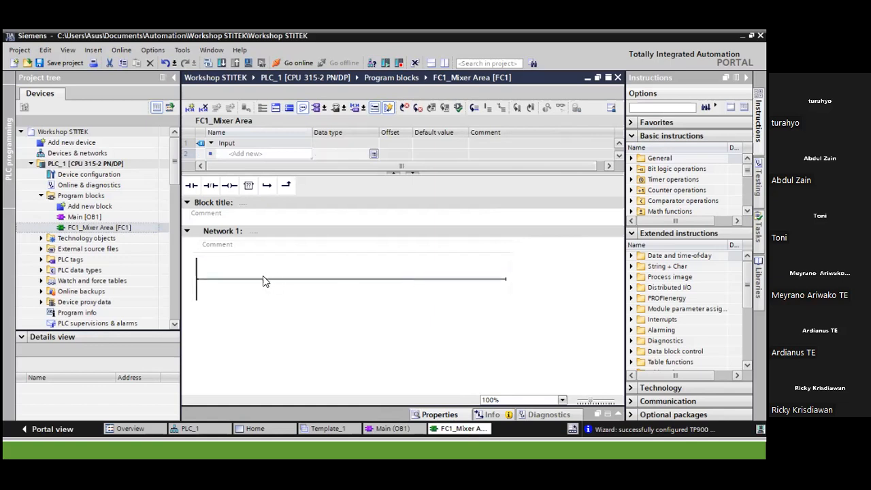
left_click(226, 278)
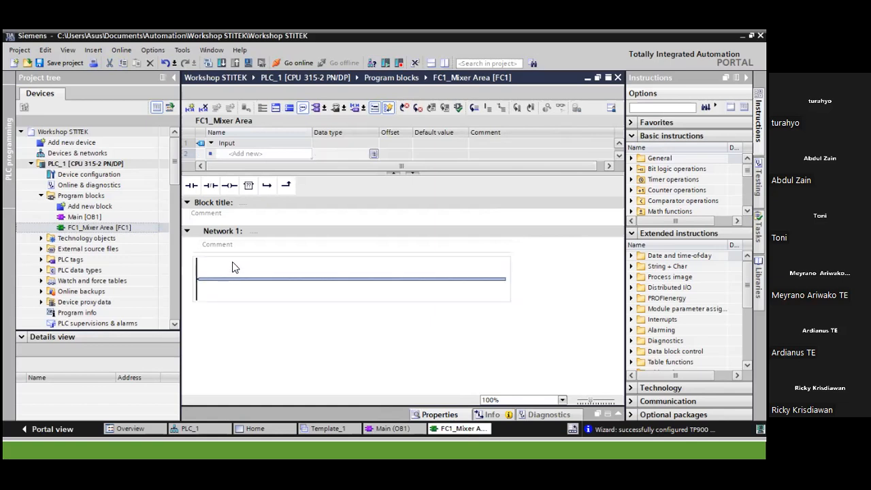
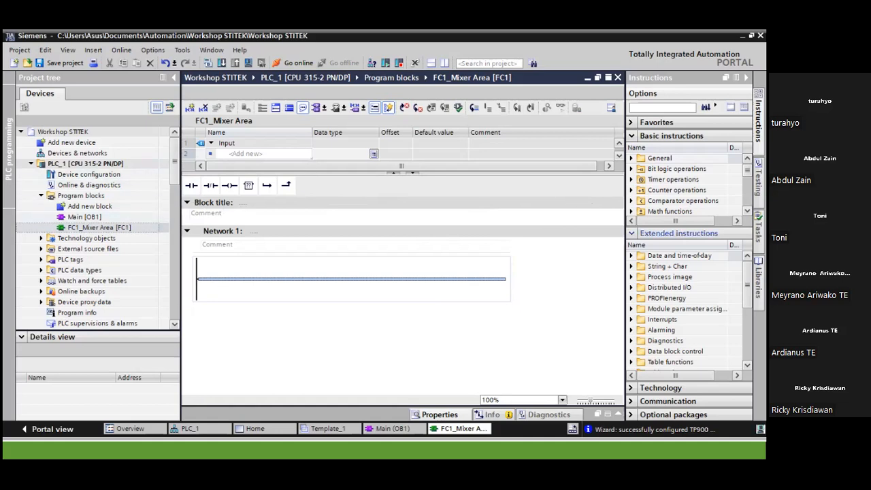
left_click_drag(683, 227, 683, 277)
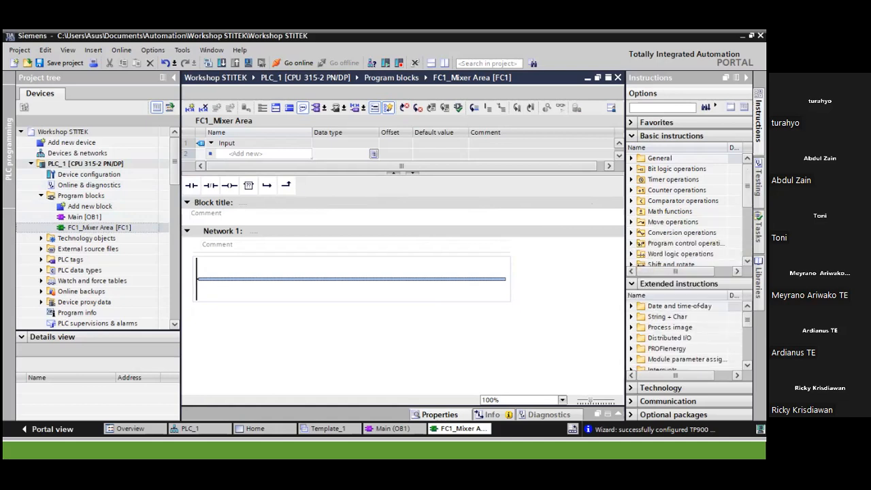
left_click(758, 122)
left_click(757, 123)
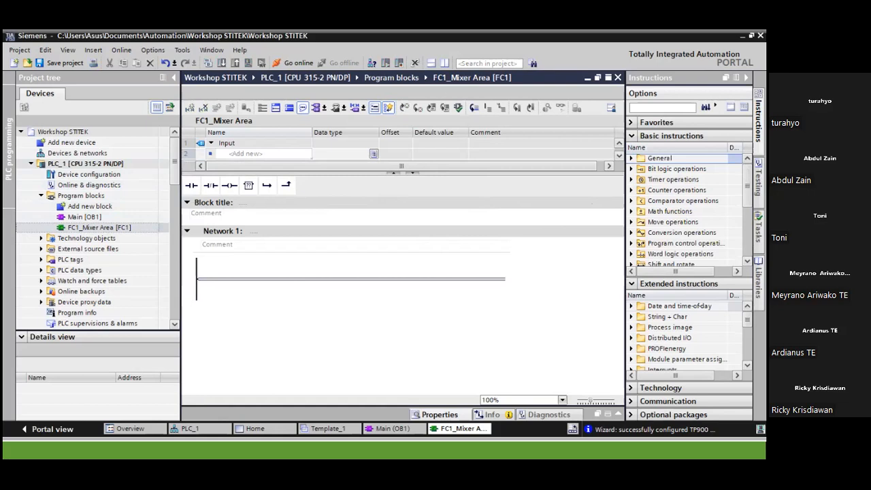
left_click(631, 169)
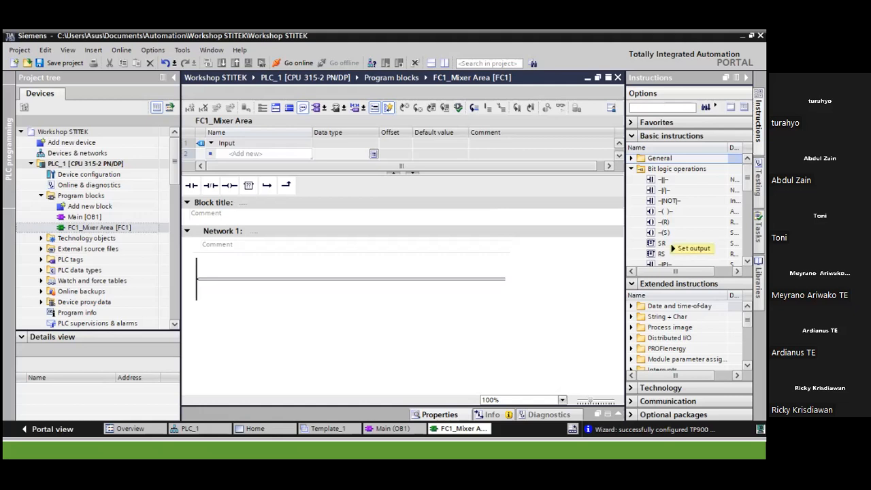
scroll(681, 238, "down", 1)
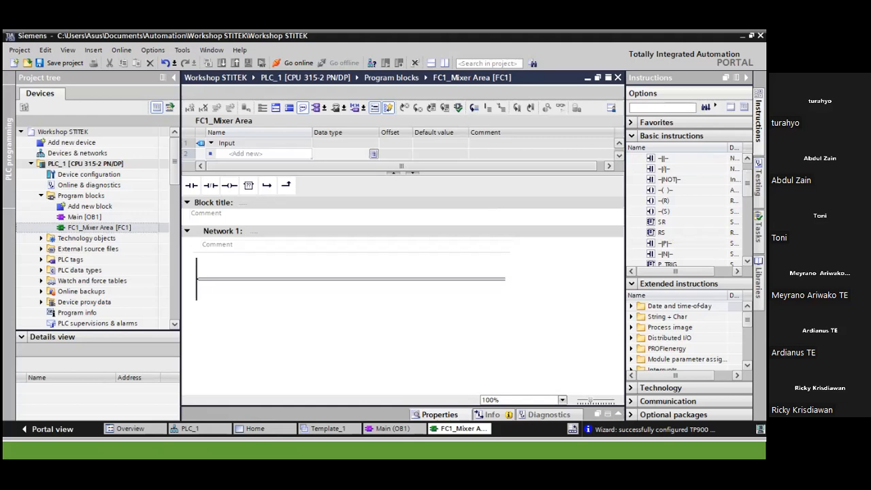
scroll(687, 211, "down", 4)
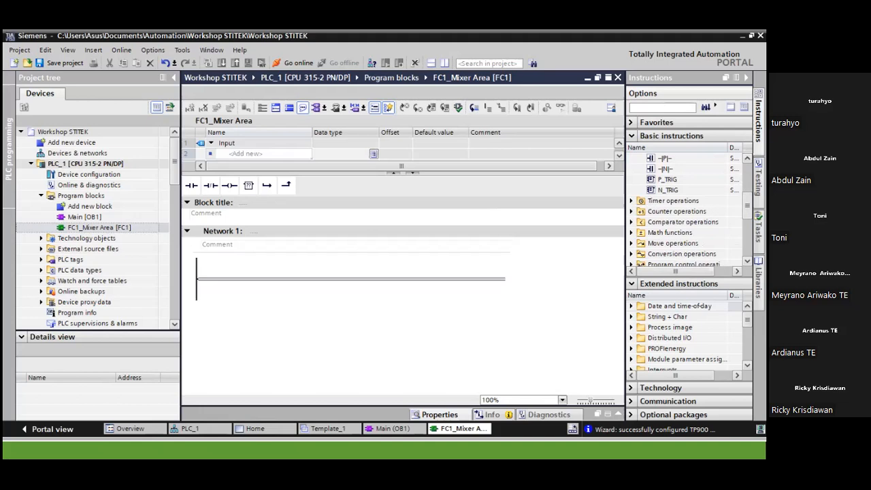
left_click(631, 201)
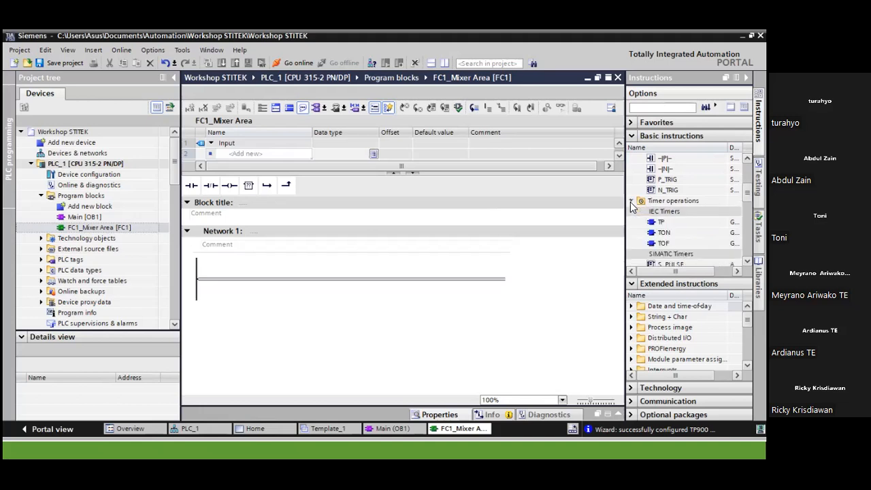
left_click(631, 202)
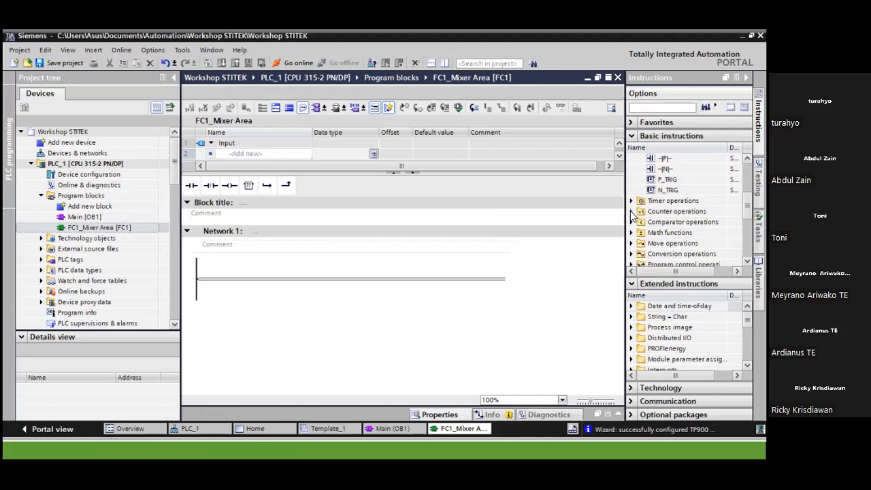
left_click(630, 211)
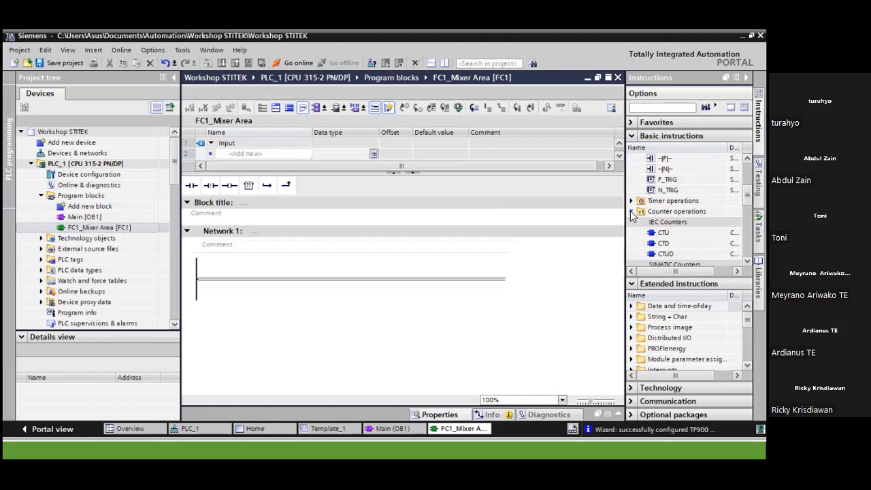
left_click(631, 211)
left_click(630, 223)
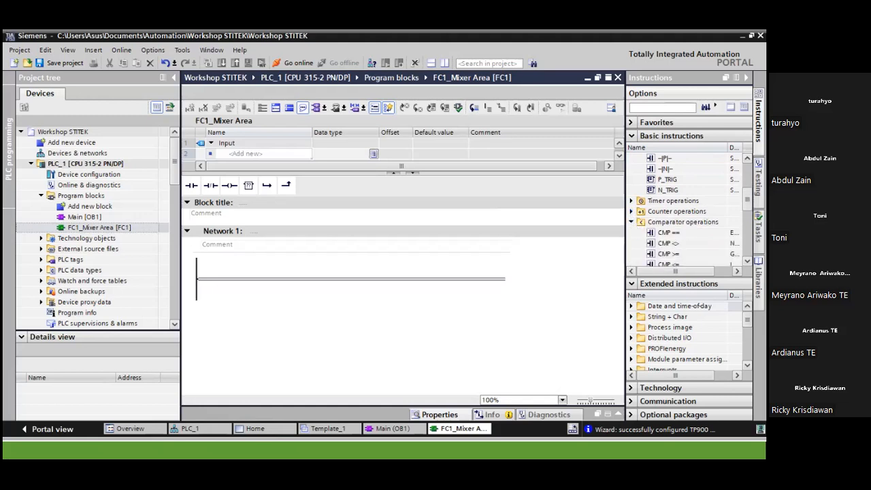
scroll(687, 211, "down", 3)
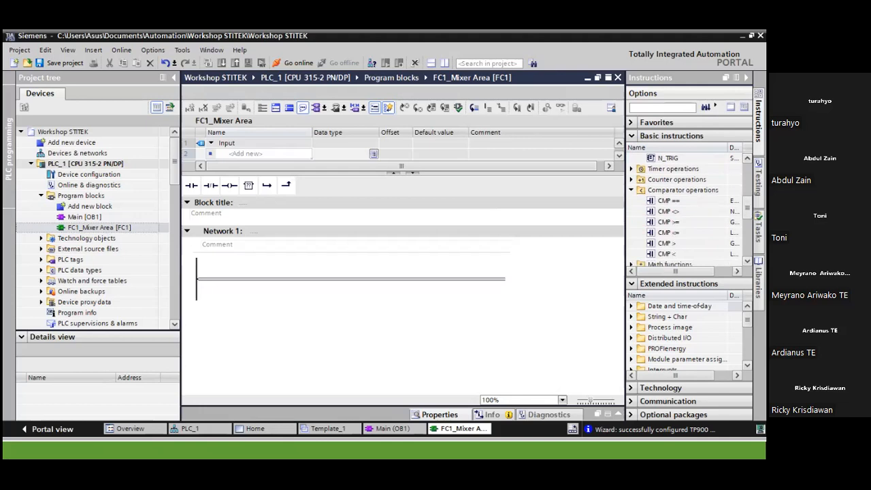
scroll(687, 211, "down", 1)
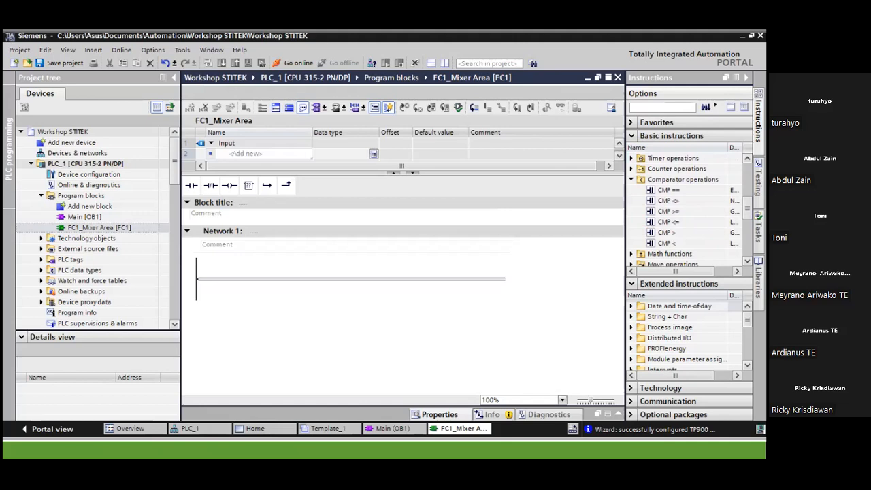
left_click(632, 180)
scroll(687, 204, "up", 6)
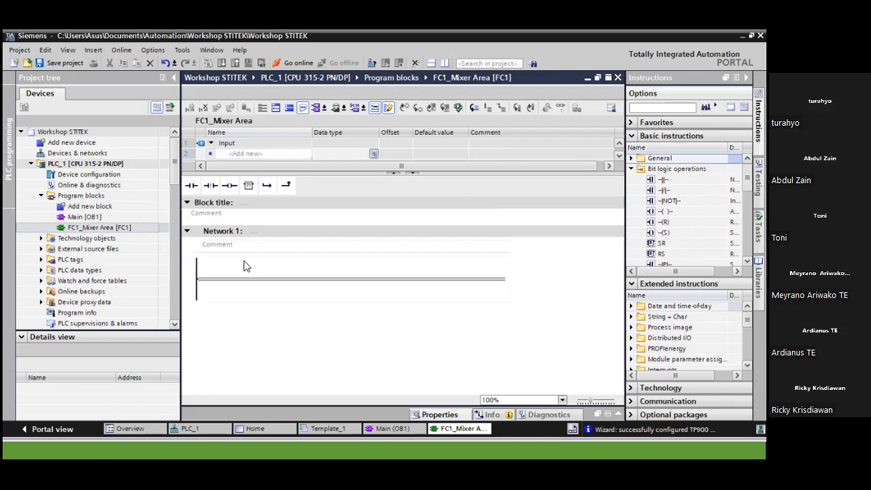
Insert a normally open contact and an output coil on the rung of Network 1 in FC1_Mixer Area
left_click(192, 185)
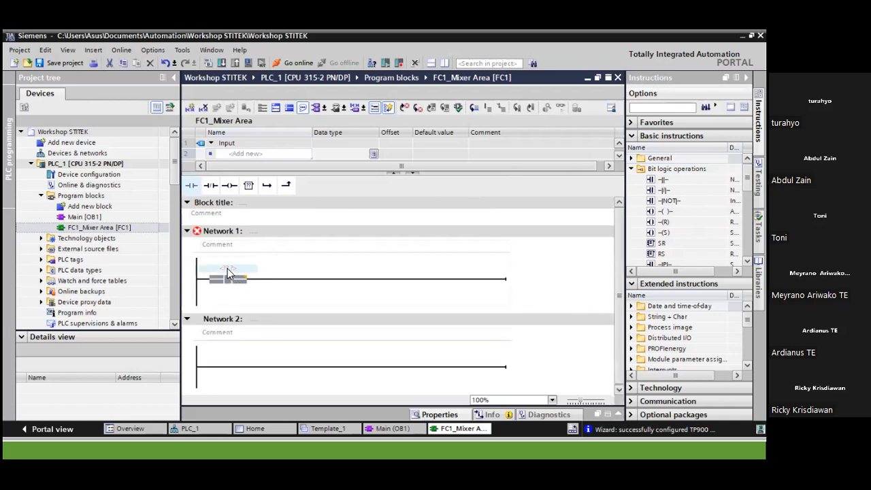
left_click(230, 186)
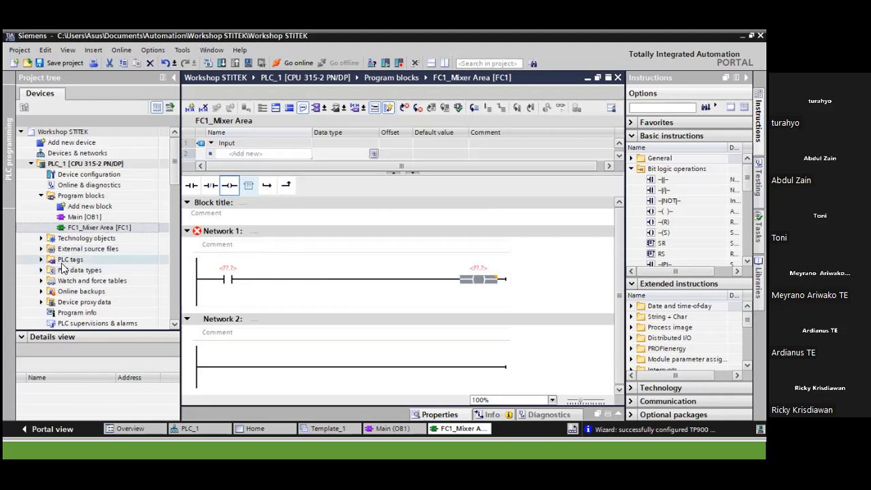
Add a Bool tag named PB_Start_Motor to the default tag table of PLC_1
left_click(41, 261)
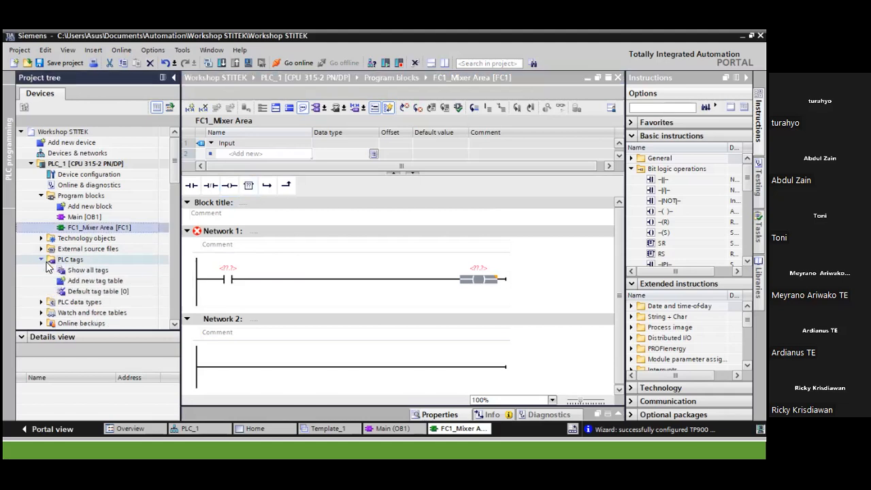
left_click(87, 291)
double_click(86, 291)
left_click(293, 143)
type("PB_")
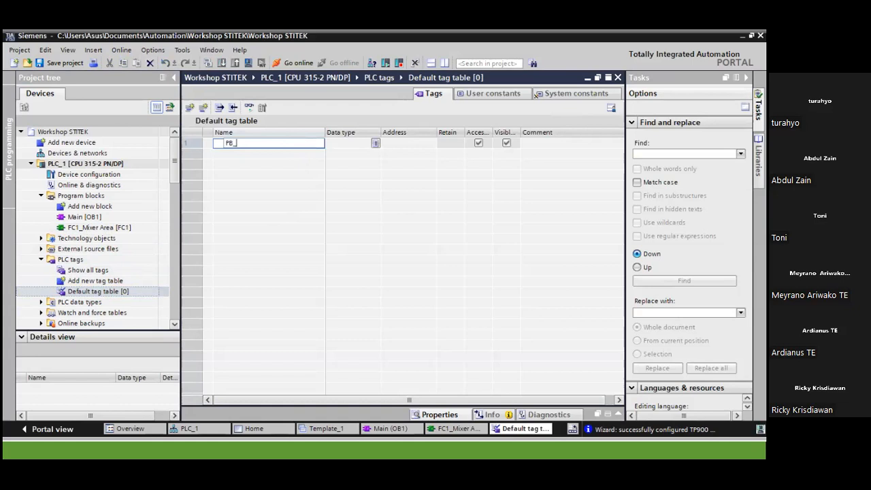
type("Start_Motor")
left_click(364, 143)
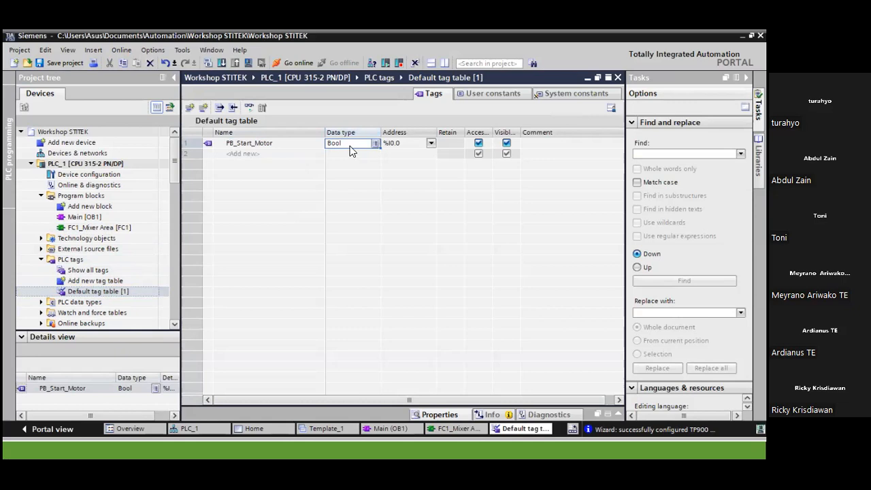
Set the address of the PB_Start_Motor tag to memory bit %M0.0 with operand identifier M
left_click(432, 143)
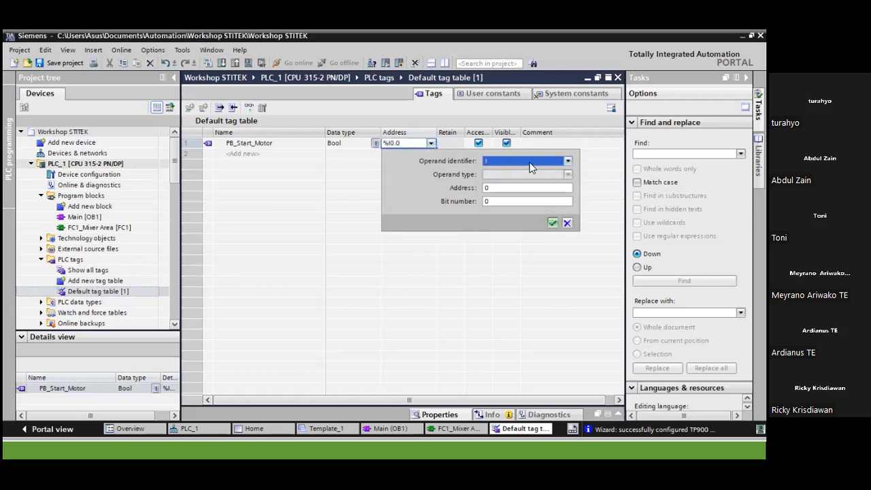
left_click(568, 161)
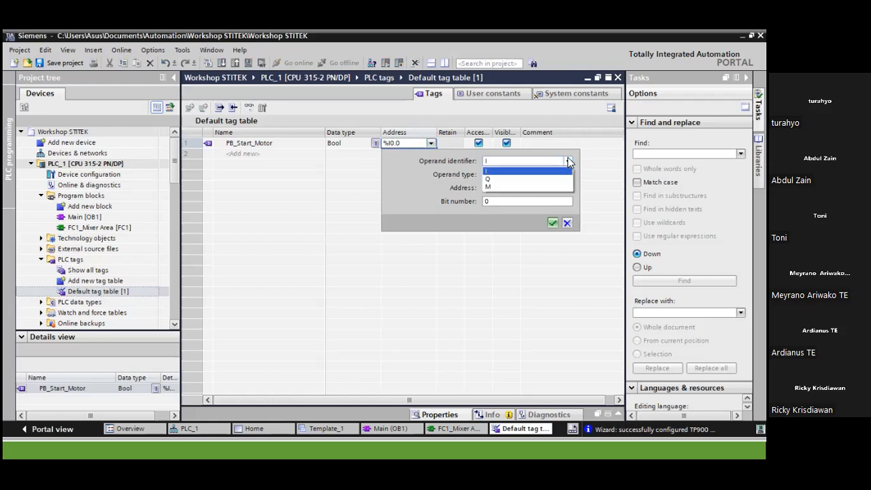
left_click(494, 187)
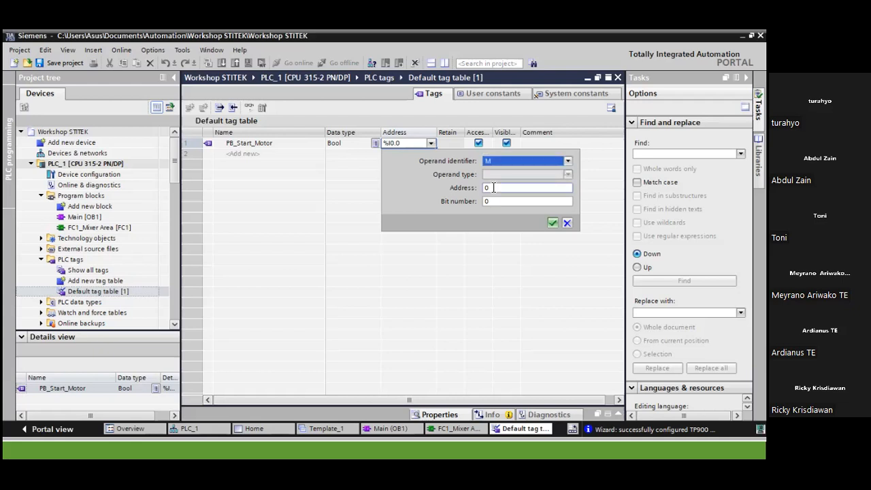
left_click(552, 222)
left_click(425, 170)
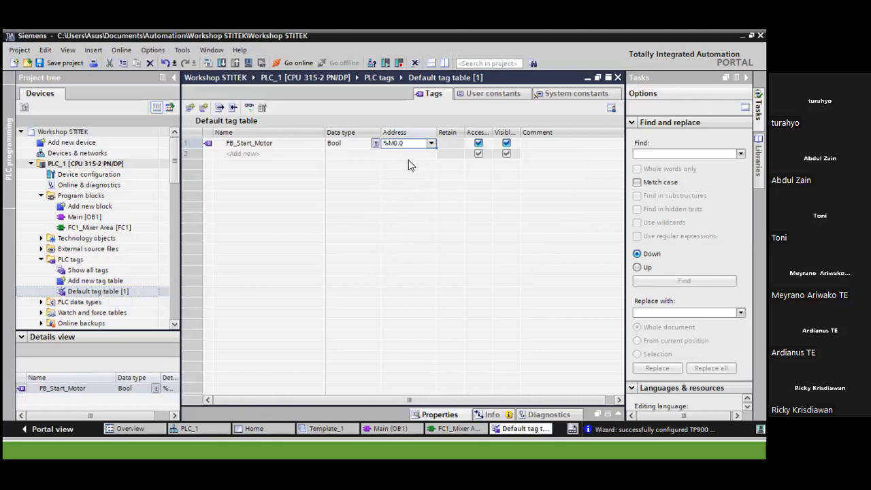
left_click(344, 143)
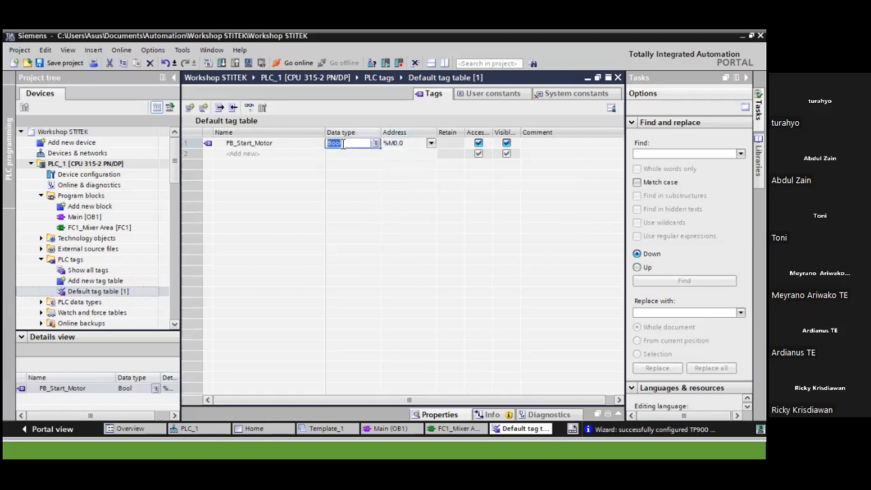
left_click(266, 154)
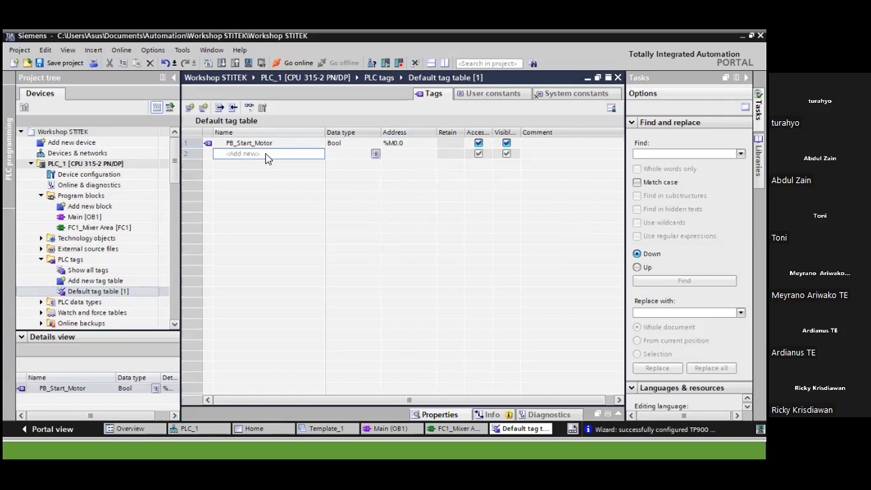
type("Stop")
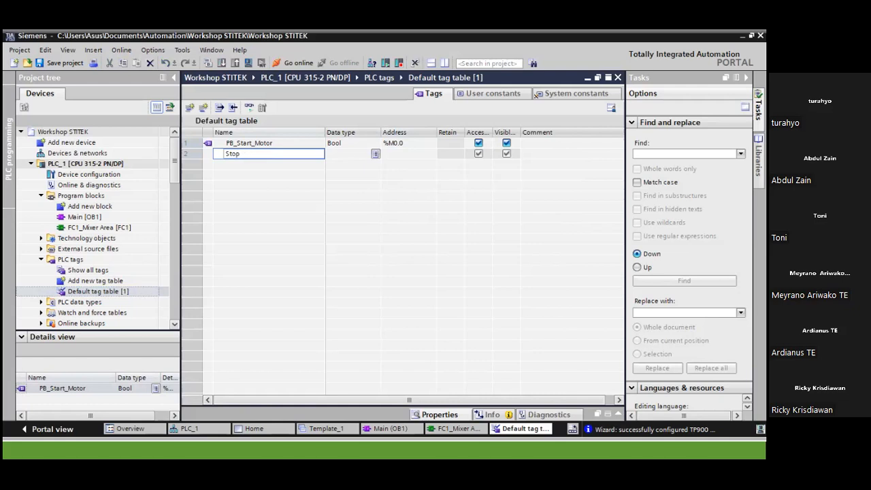
key("BackSpace")
key("BackSpace")
key("BackSpace")
key("BackSpace")
key("Escape")
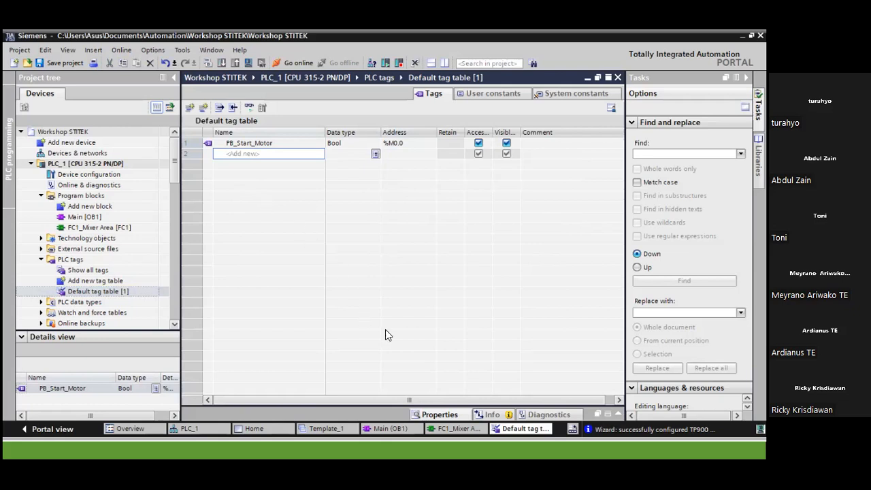
Assign %M0.0 to the normally open contact in Network 1 of FC1_Mixer Area
left_click(458, 430)
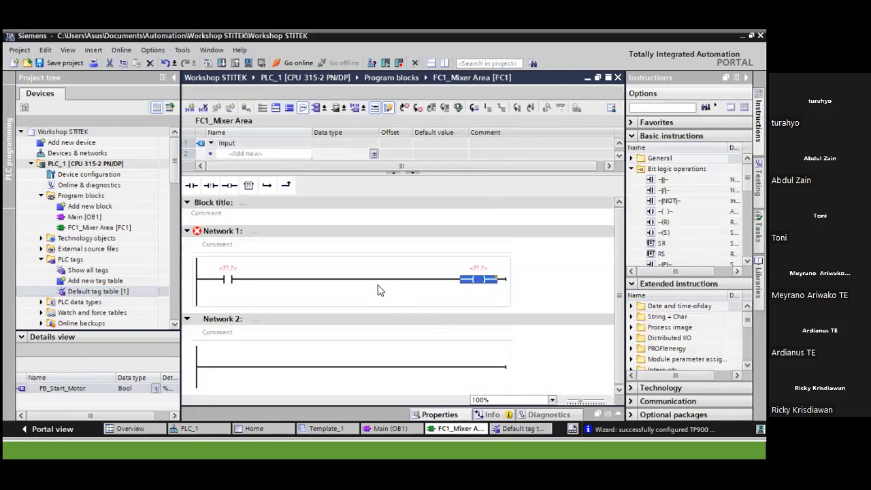
double_click(243, 270)
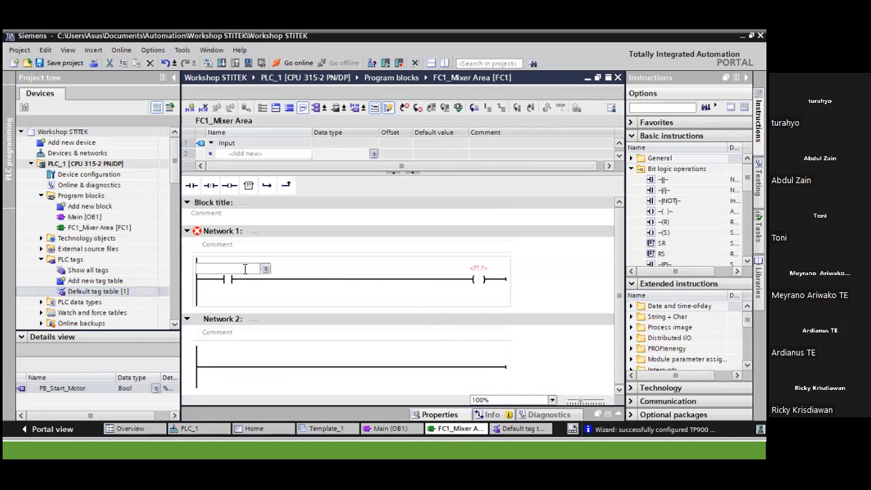
type("%")
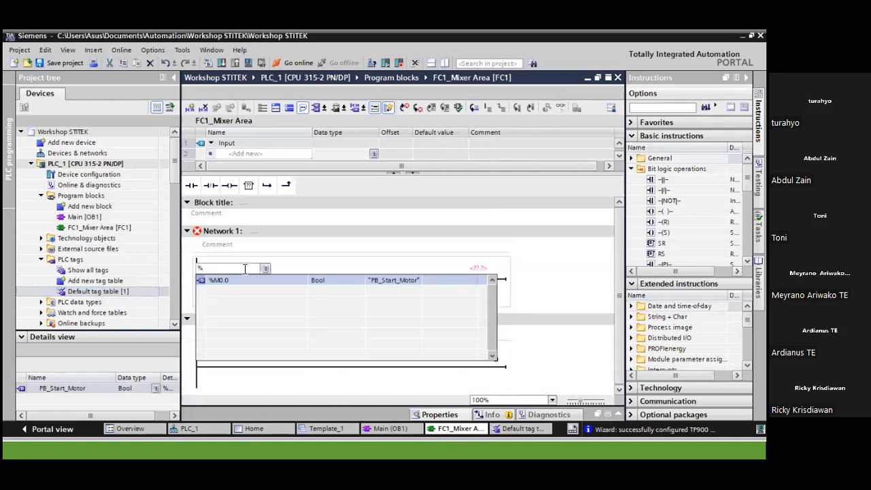
type("M0")
left_click(230, 280)
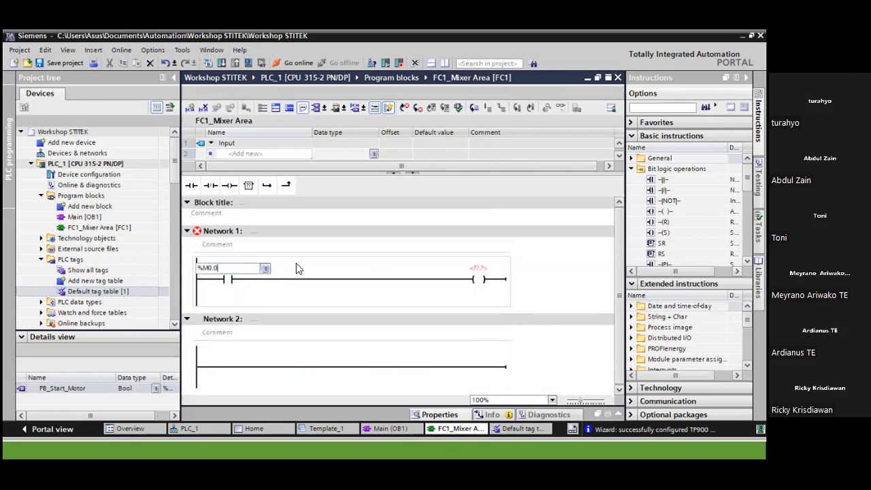
key("Return")
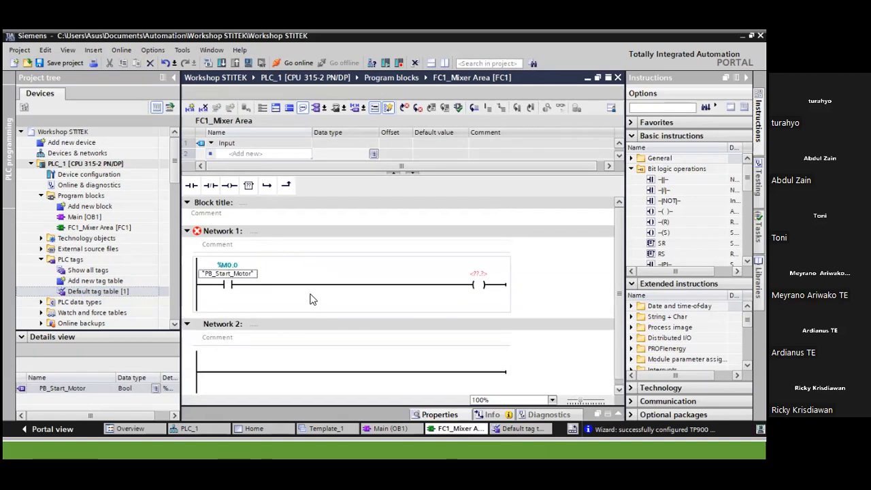
Assign the address %M0.1 to the output coil in Network 1
left_click(476, 270)
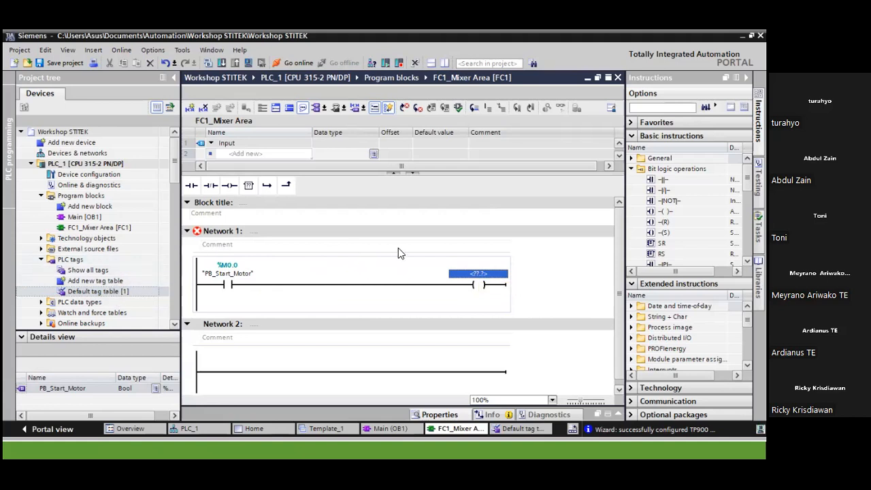
left_click(487, 275)
type("%")
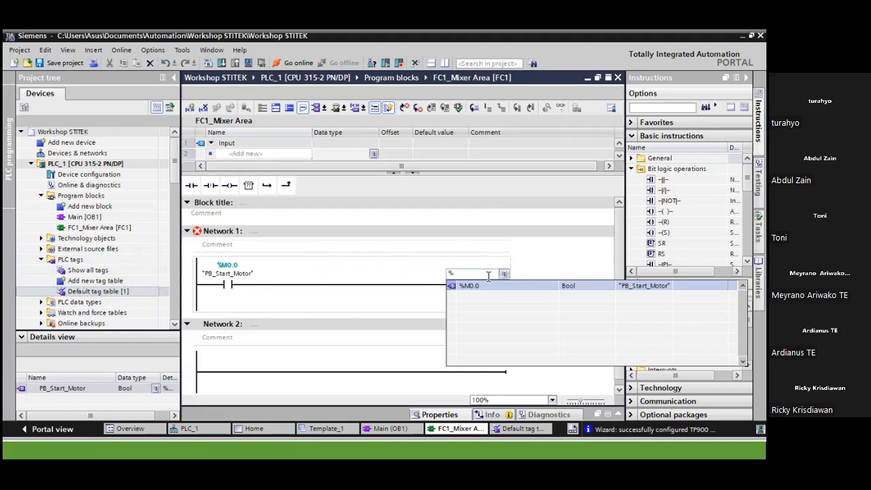
type("M0.1")
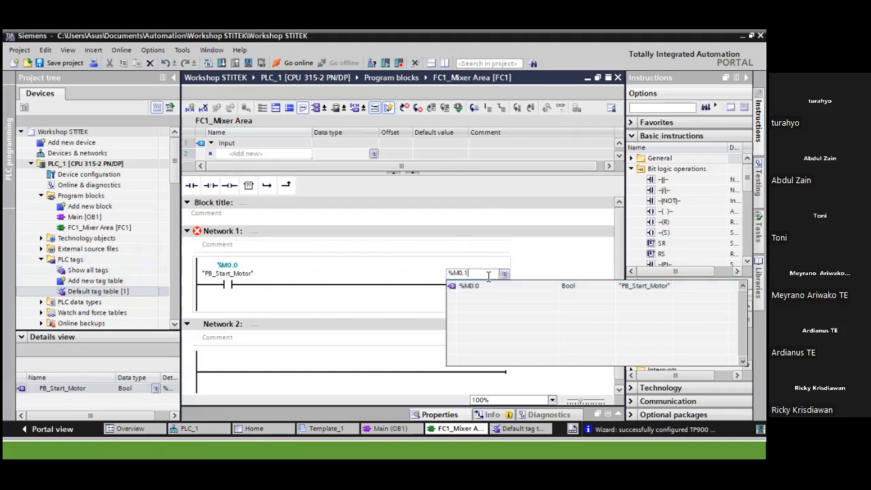
key("Return")
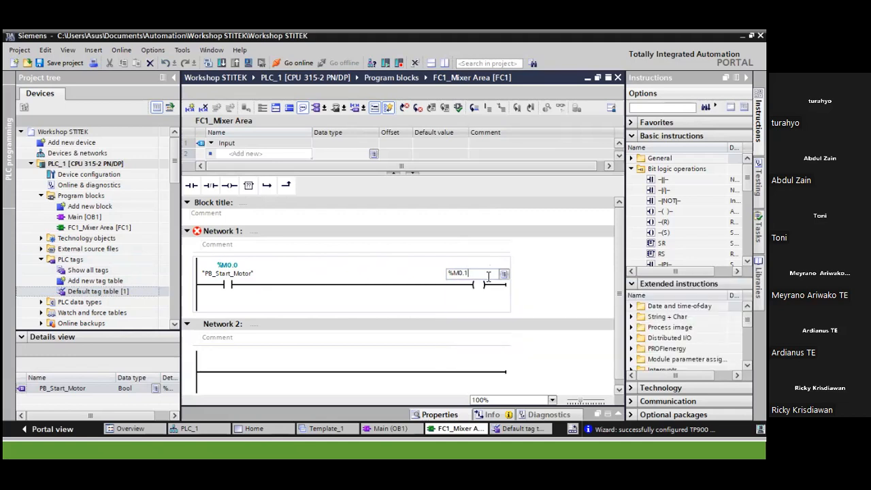
key("Return")
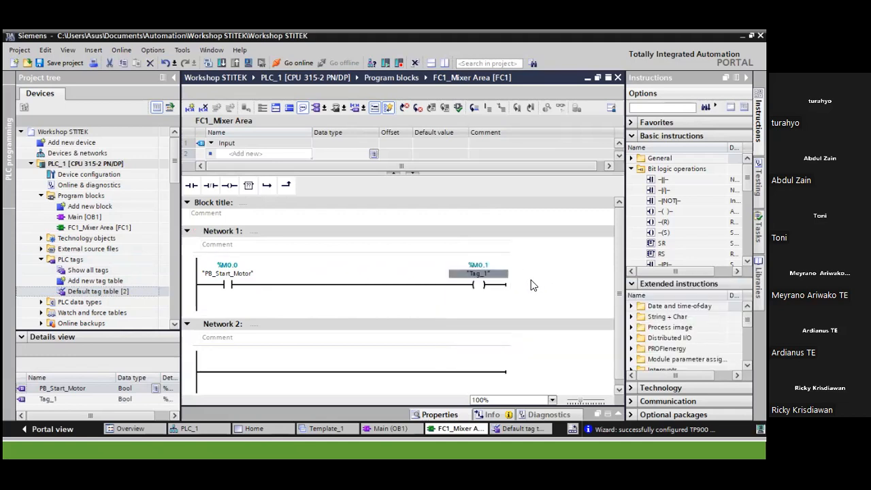
Rename the output coil's tag in Network 1 to Running_Motor
left_click(477, 273)
right_click(478, 273)
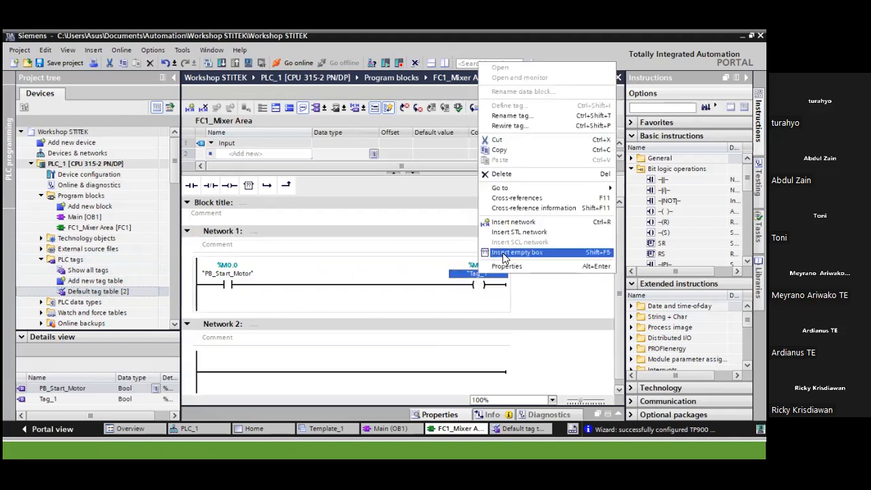
left_click(517, 115)
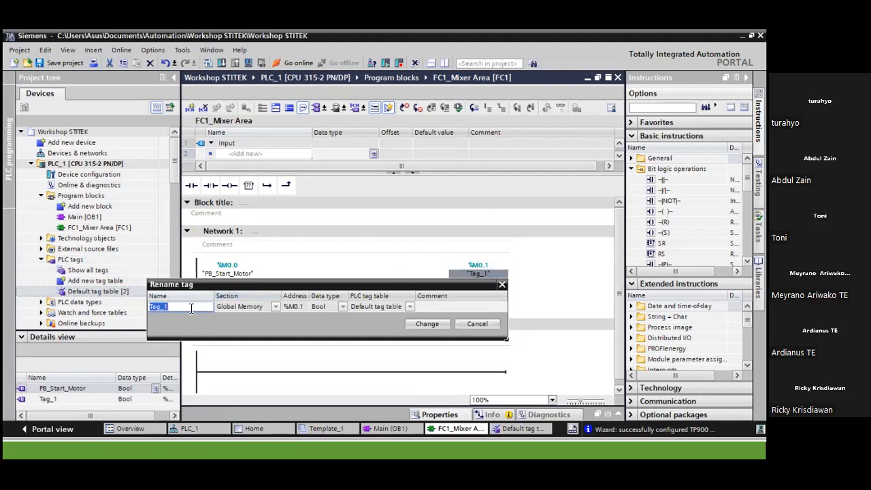
key("BackSpace")
type("Running_Motor")
left_click(438, 325)
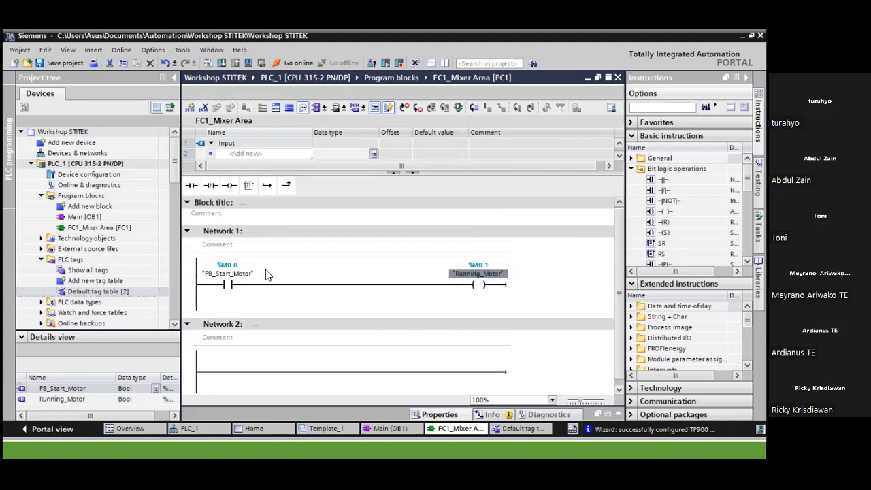
Check the PLC tags in the default tag table and return to the FC1_Mixer Area ladder
double_click(98, 291)
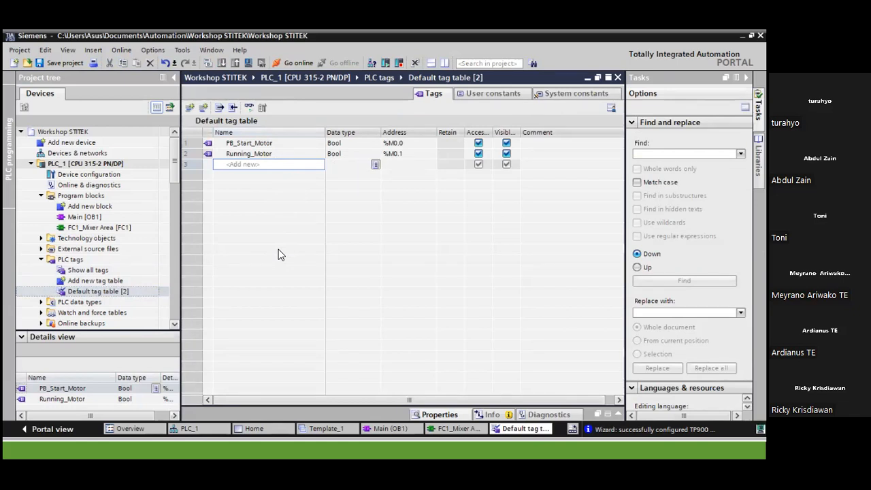
left_click(455, 428)
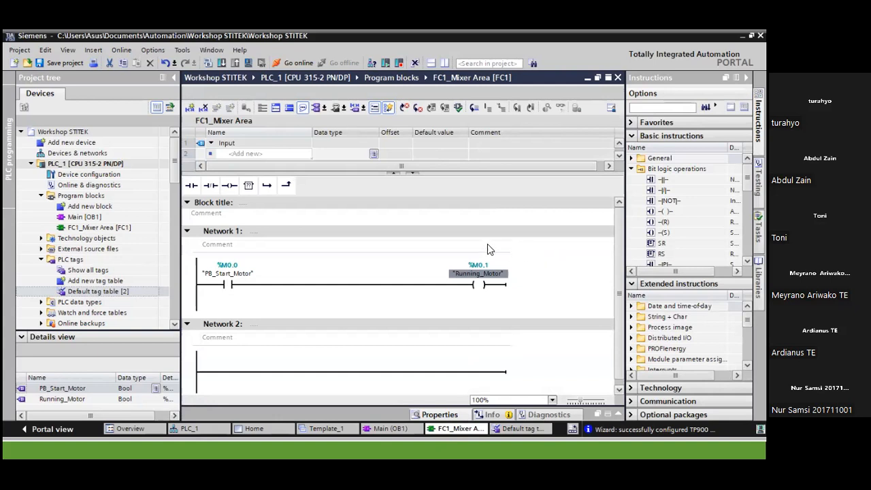
left_click(454, 247)
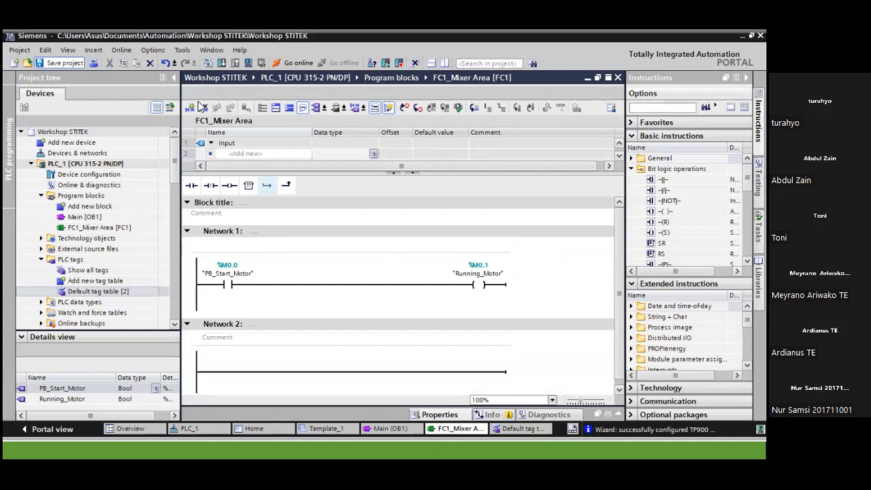
Save the project and compile the FC1_Mixer Area block, closing the compile results
key("ctrl+s")
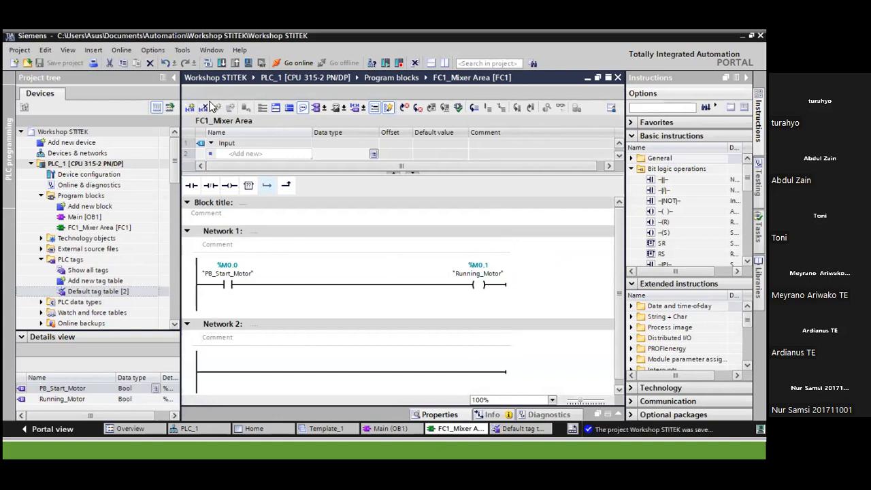
left_click(209, 65)
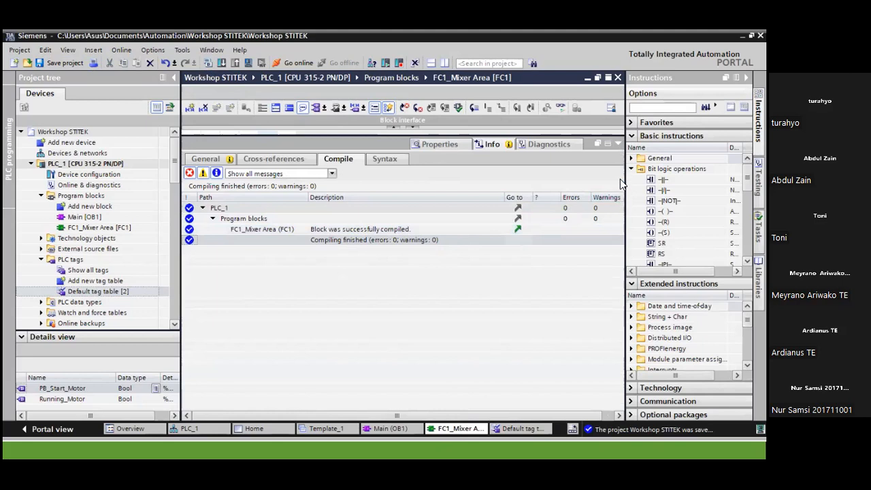
left_click(620, 144)
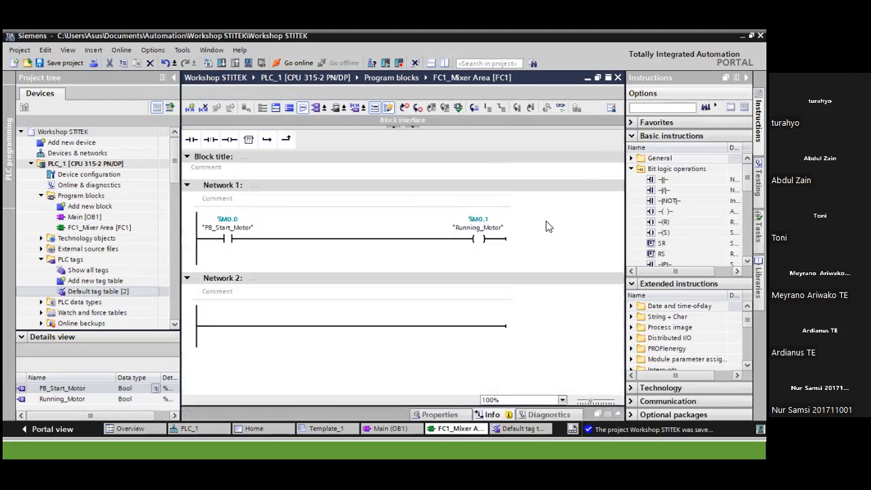
Start the PLC simulation and set the PG/PC interface type for the download to PN/IE
left_click(247, 63)
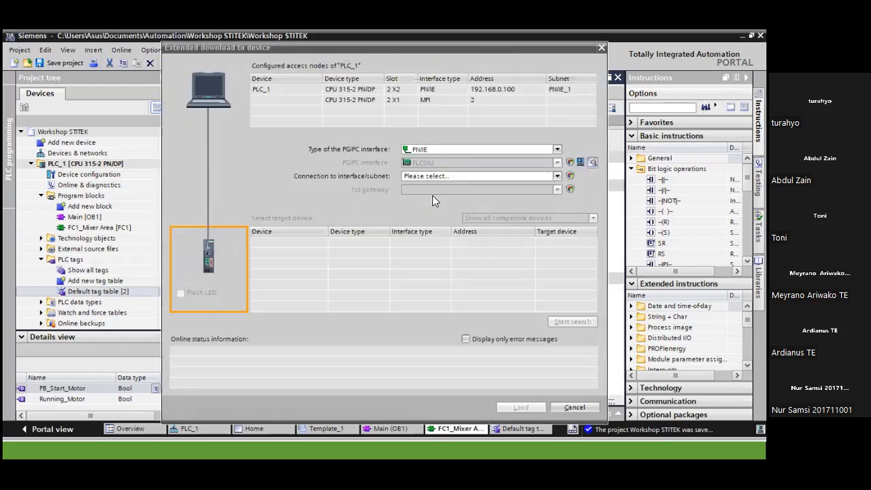
left_click(554, 150)
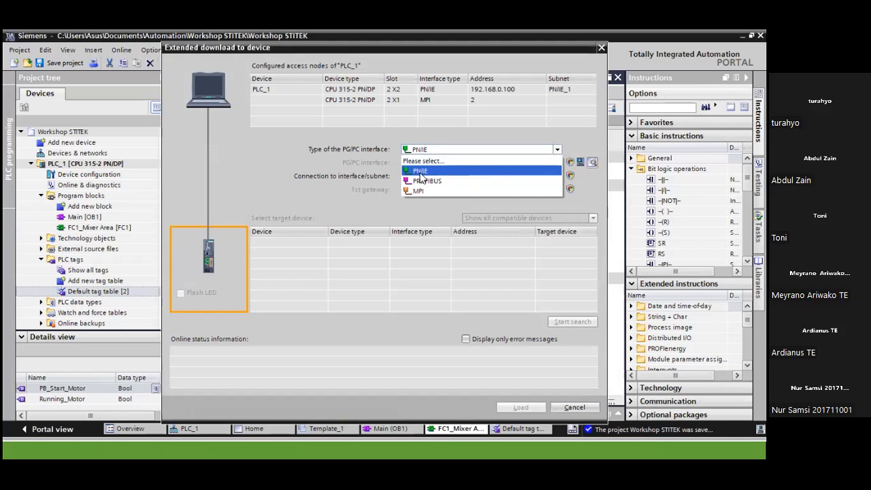
left_click(419, 172)
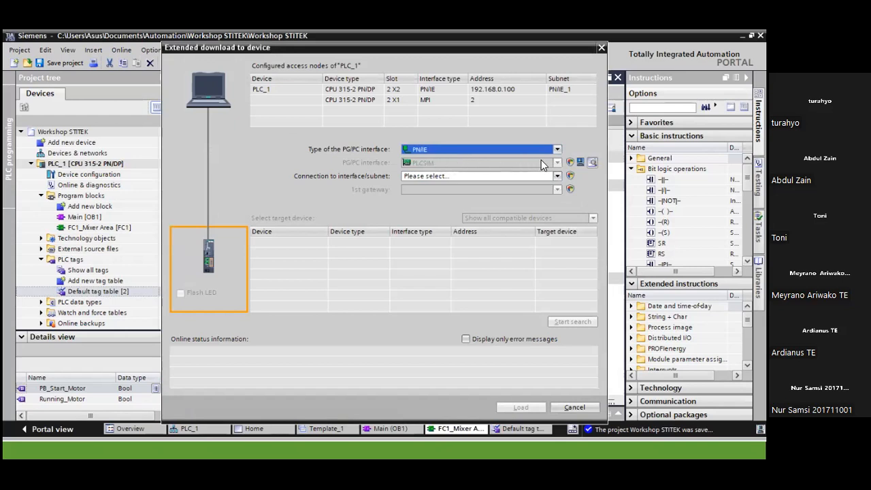
left_click_drag(546, 51, 519, 176)
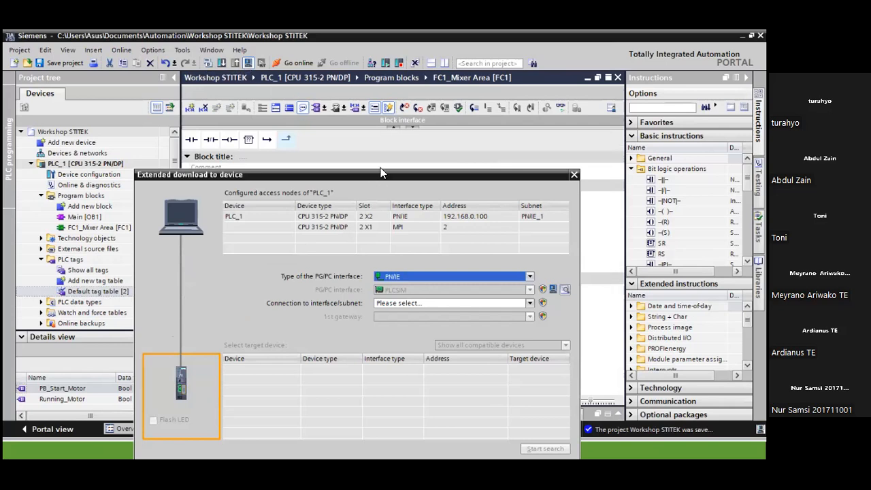
left_click_drag(383, 174, 414, 93)
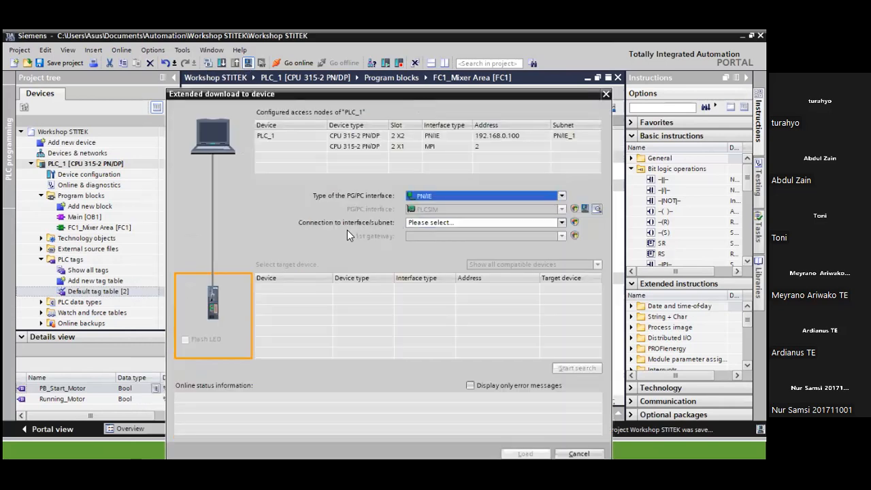
Set the download's interface/subnet connection to PN/IE_1 and search for the target device
left_click(561, 223)
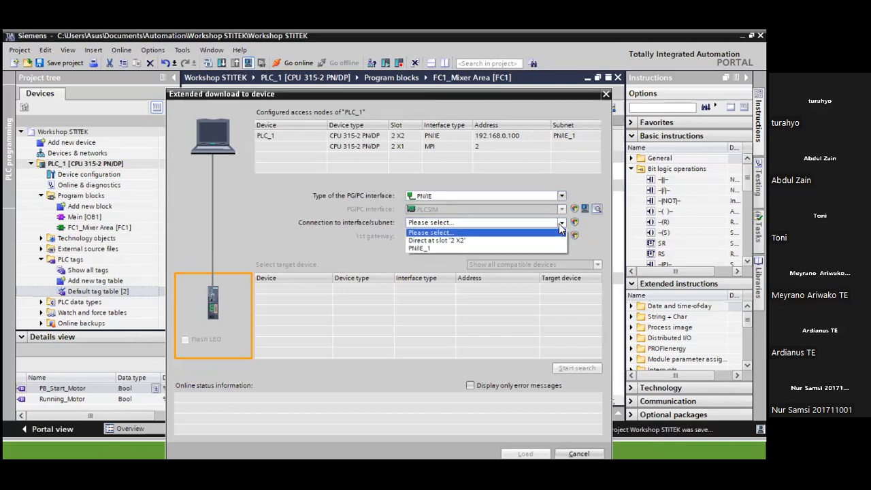
left_click(455, 248)
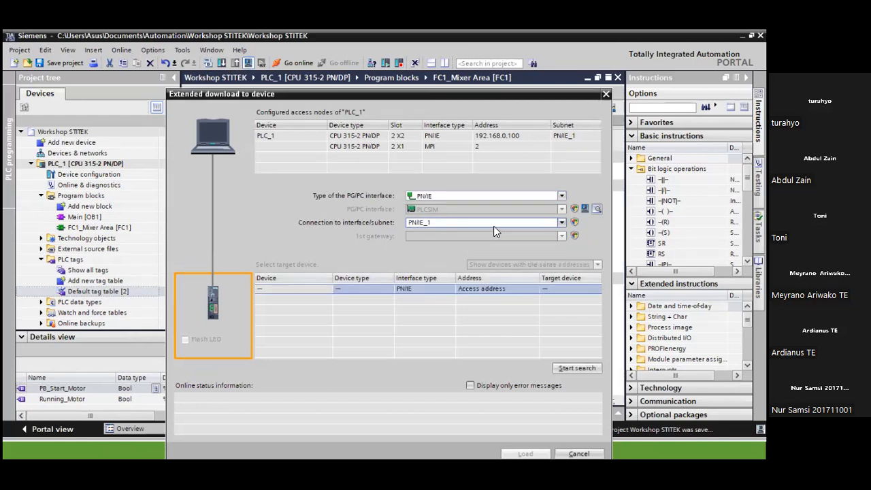
left_click(577, 367)
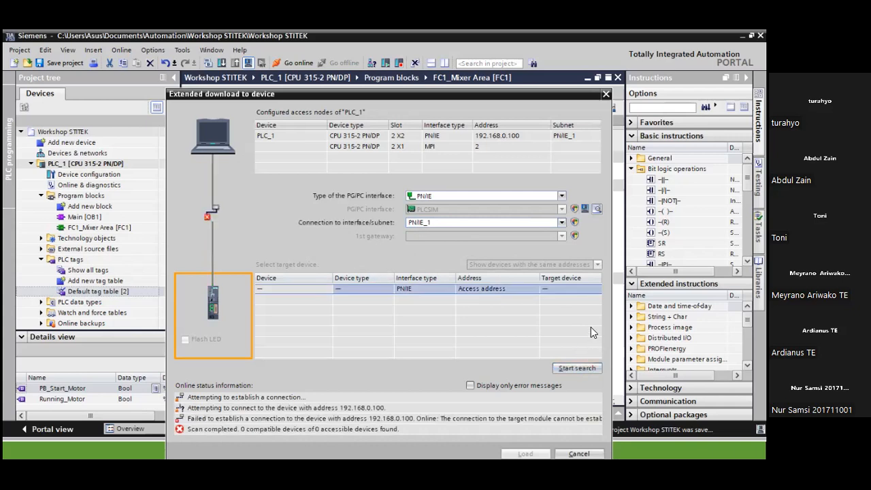
Keep PN/IE_1 as the download's interface/subnet connection and assign the PLCSIM network interface to subnet PN/IE_1
left_click(562, 223)
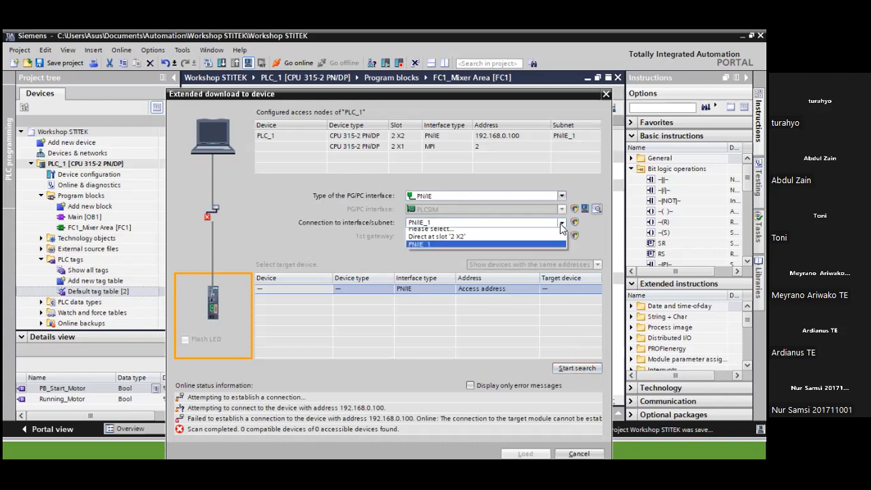
left_click(504, 248)
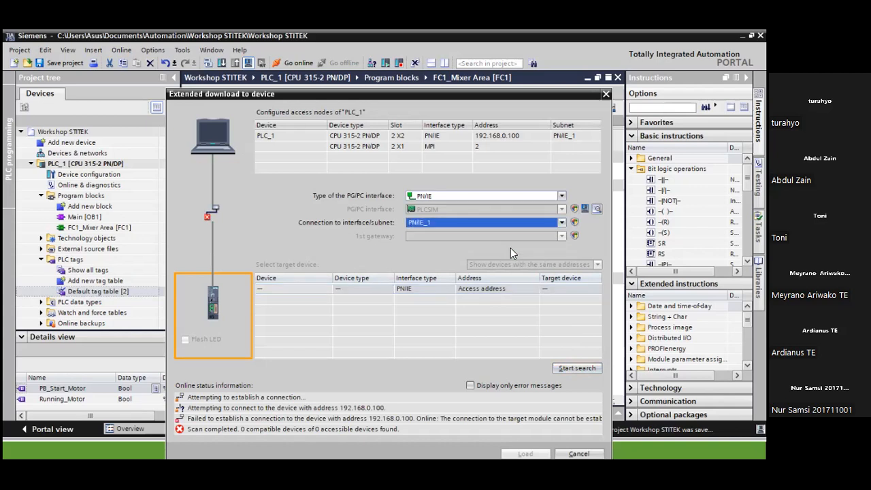
left_click(595, 208)
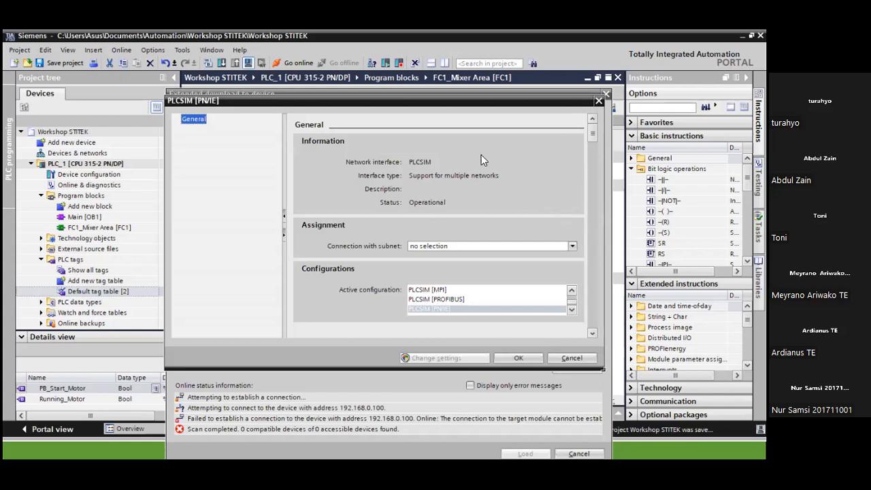
left_click(599, 100)
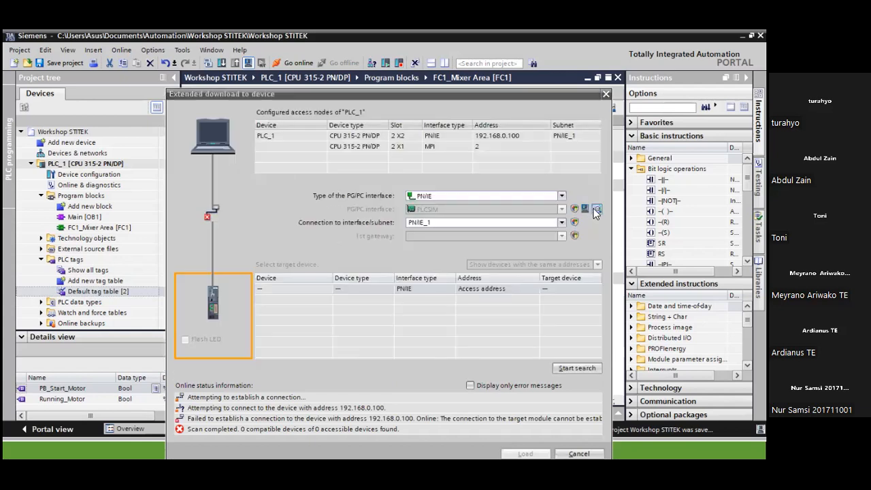
left_click(594, 210)
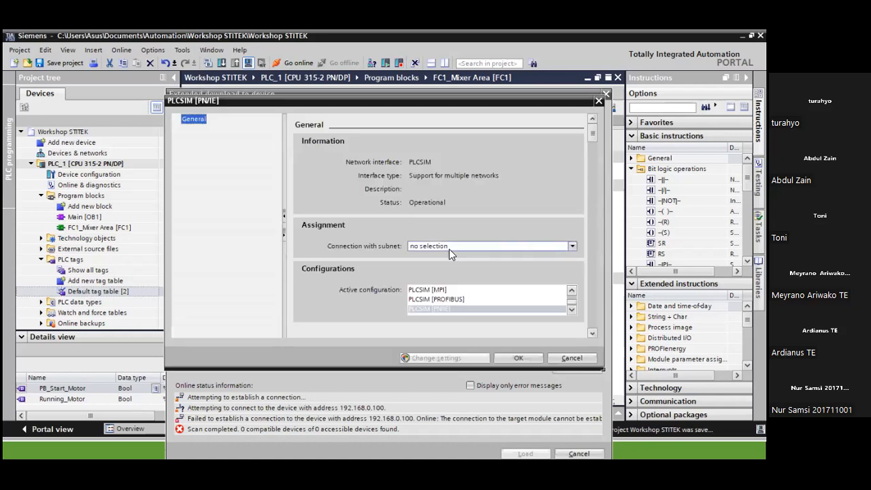
left_click(570, 245)
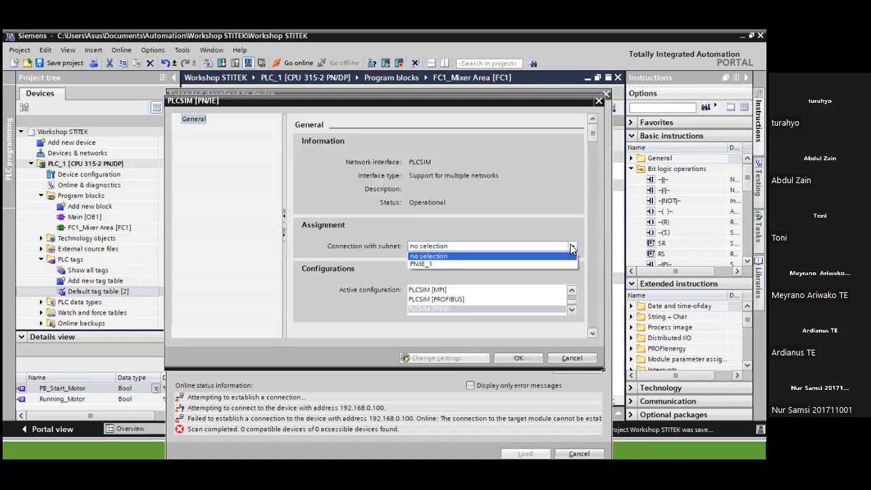
left_click(440, 265)
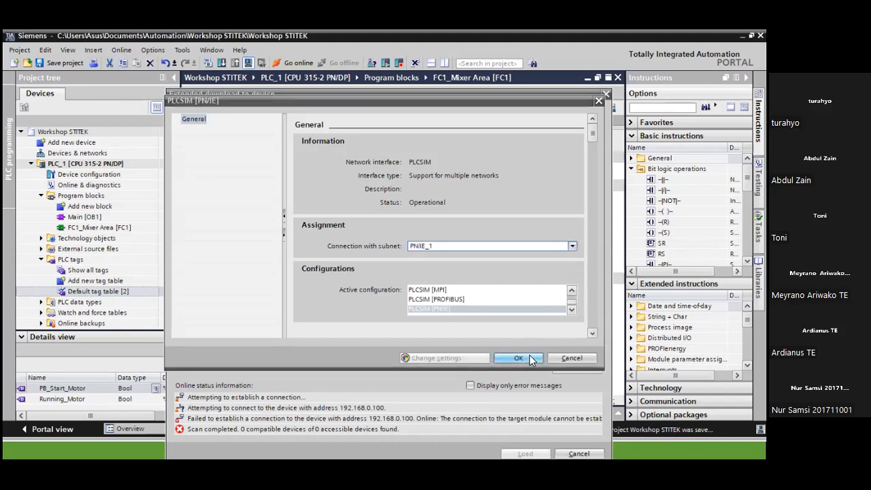
left_click(530, 355)
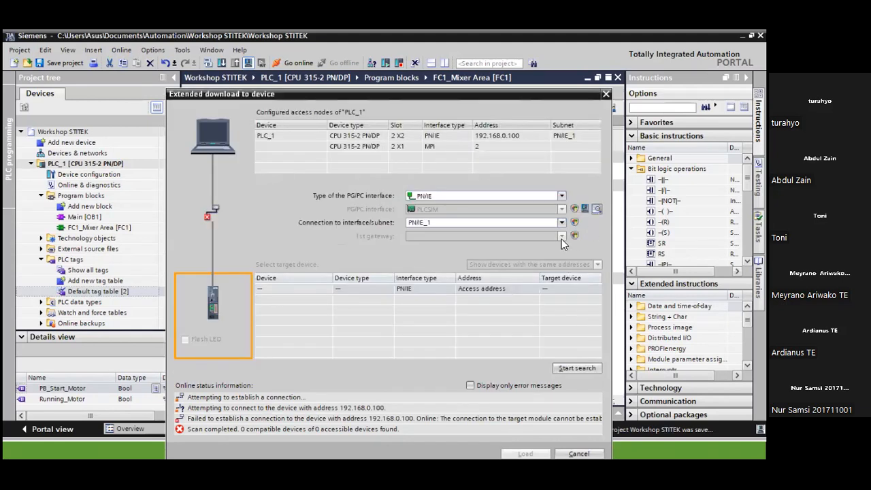
Retry the target device search, cancel the download dialog and try to monitor the FC1_Mixer Area block online
left_click(582, 366)
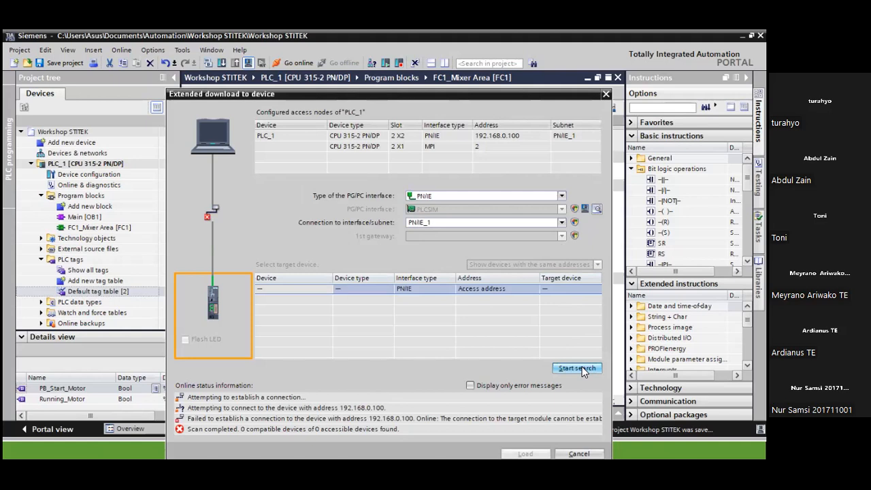
left_click(584, 366)
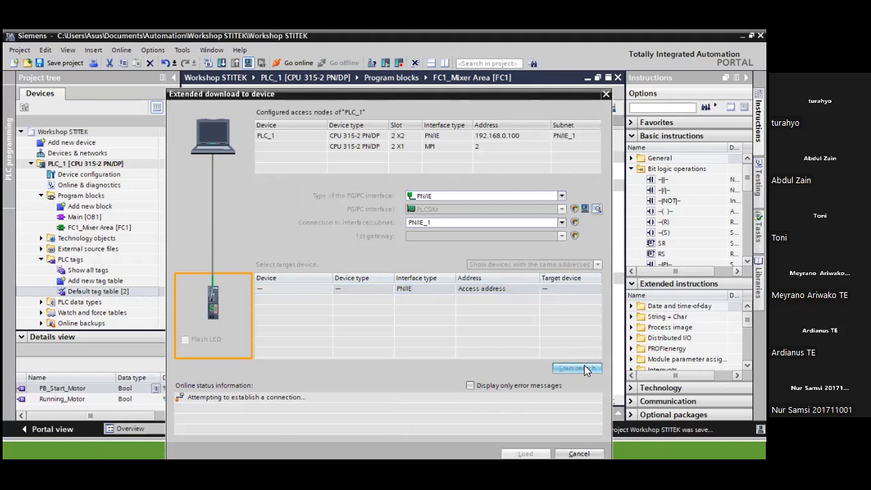
left_click(578, 453)
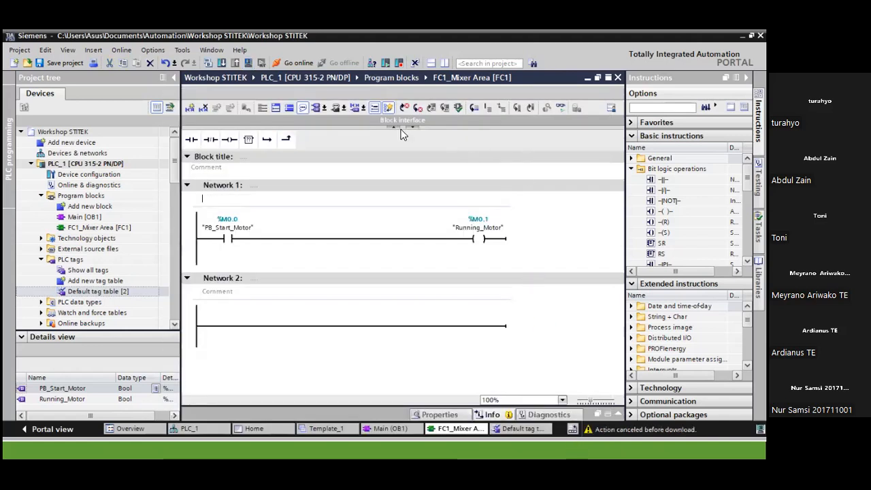
left_click(559, 107)
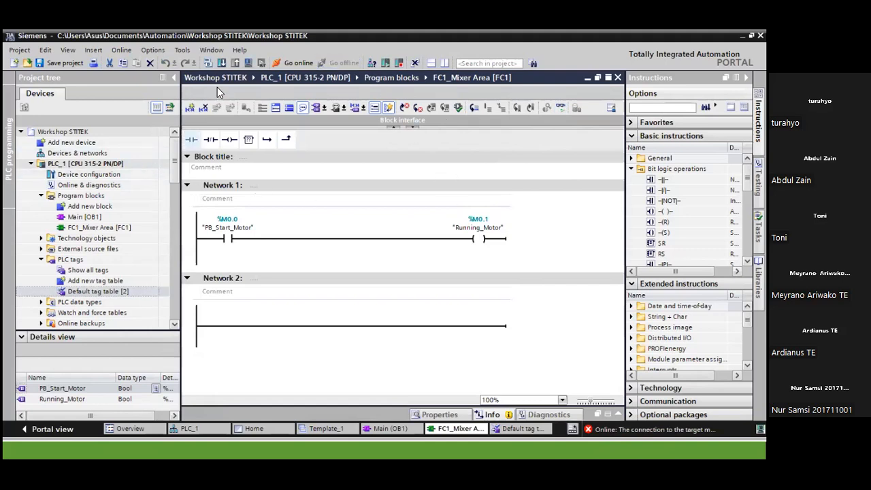
Try downloading PLC_1 again by searching for the target device over PN/IE_1, and cancel the download dialog
left_click(221, 65)
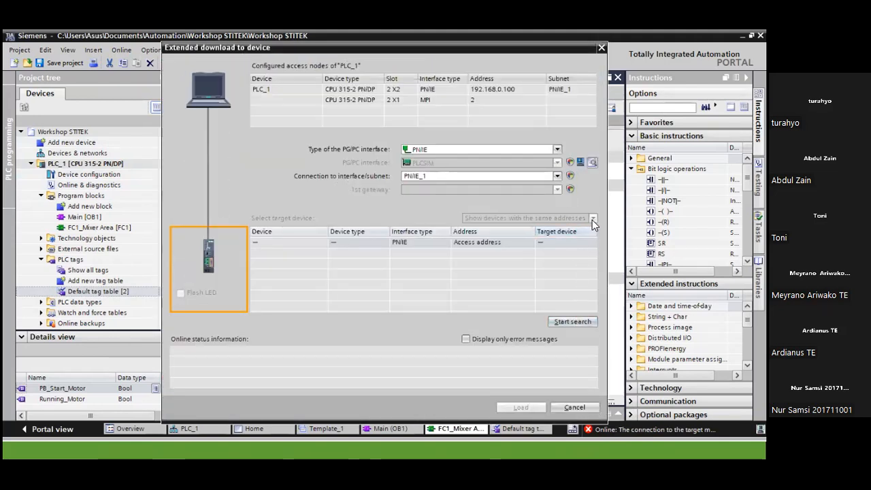
left_click(558, 176)
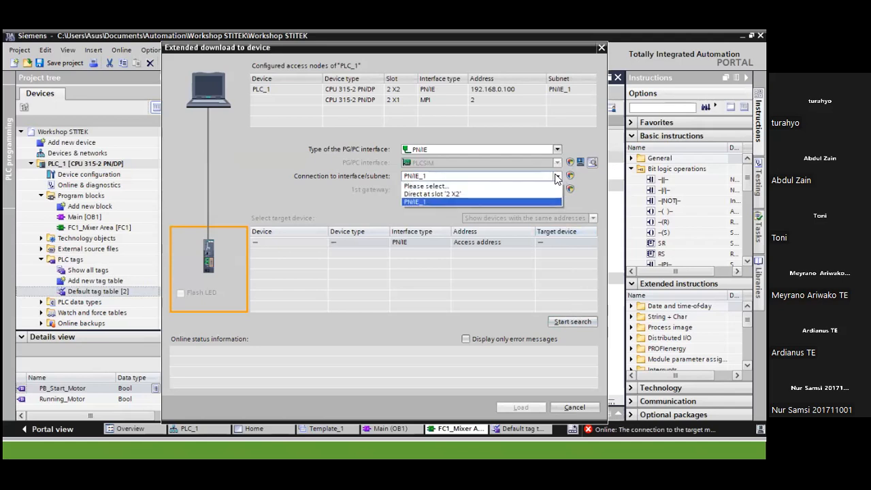
left_click(517, 201)
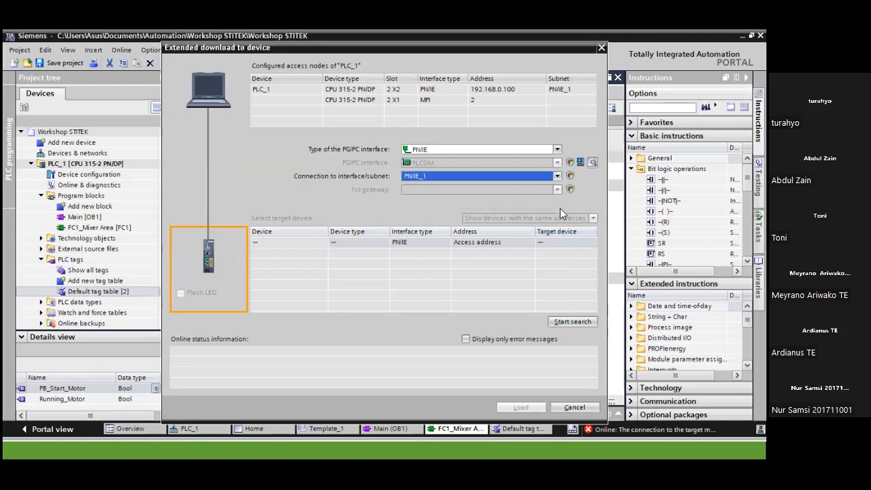
left_click(587, 318)
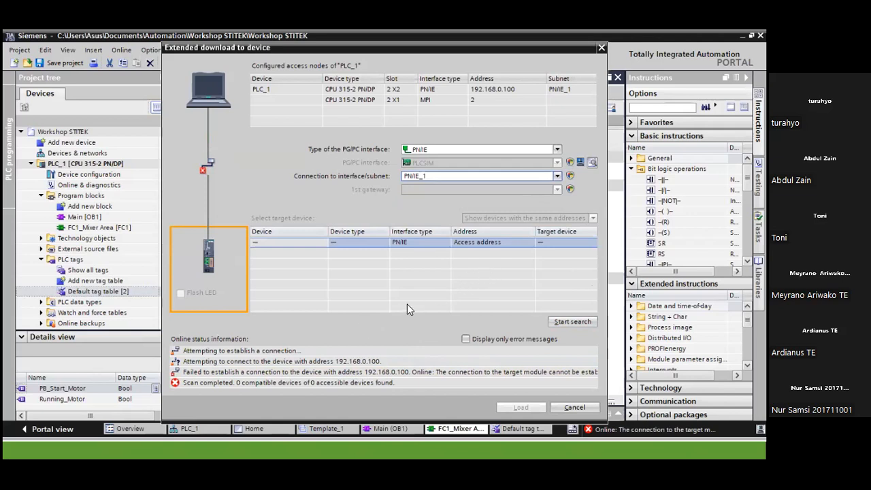
left_click(579, 407)
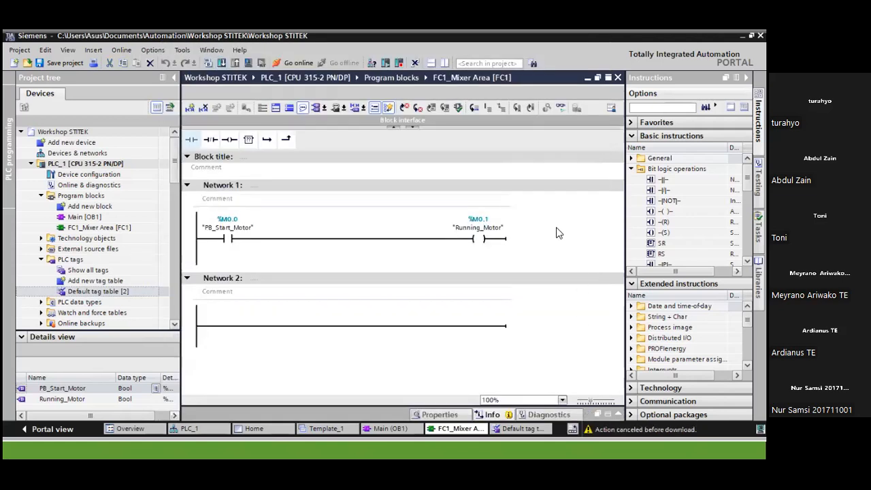
Check the tags in the default tag table and compile PLC_1, closing the compile results
double_click(126, 289)
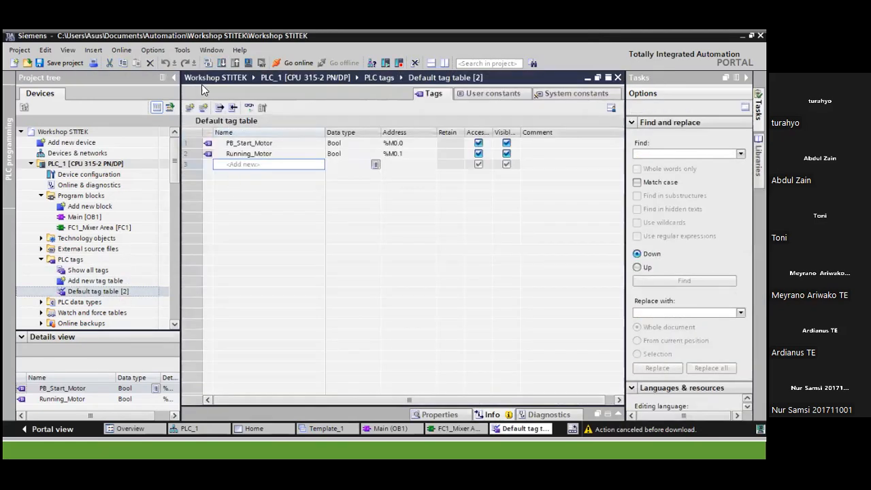
left_click(249, 153)
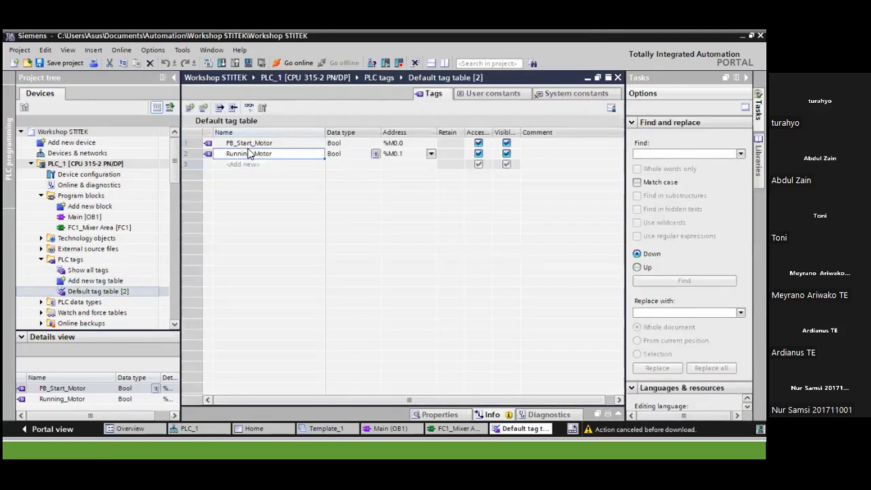
left_click(207, 62)
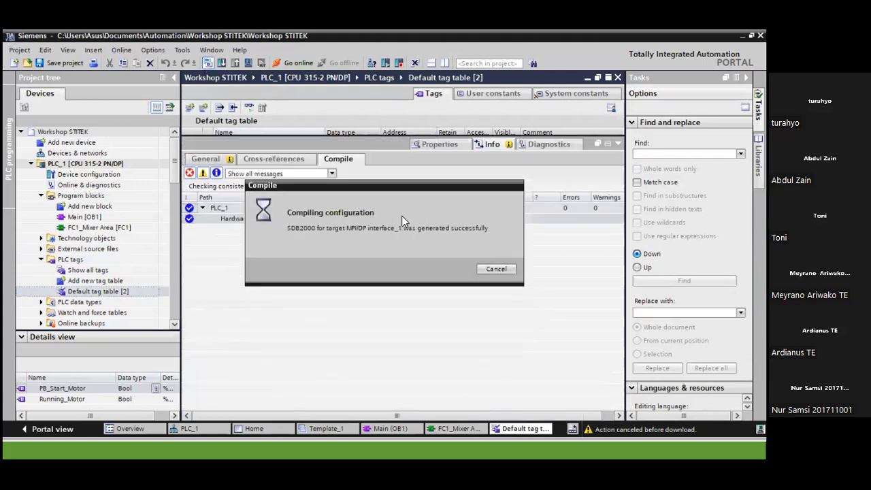
left_click(616, 145)
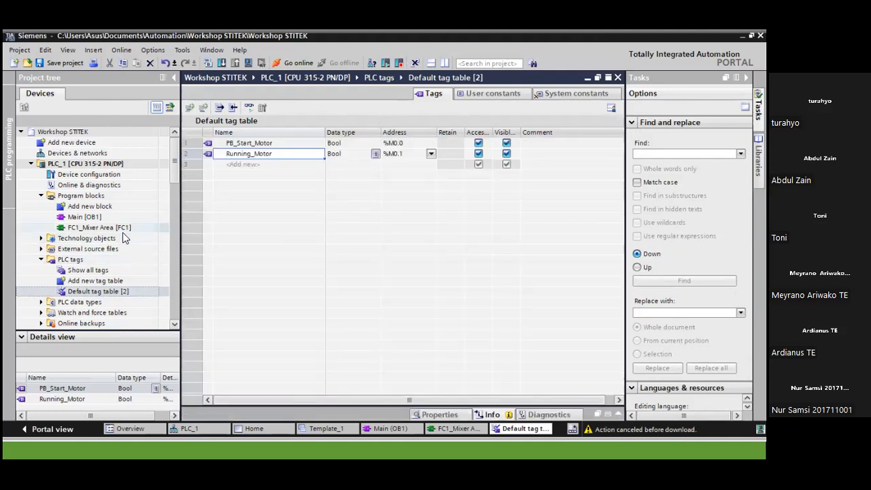
Open the device configuration of PLC_1
double_click(87, 175)
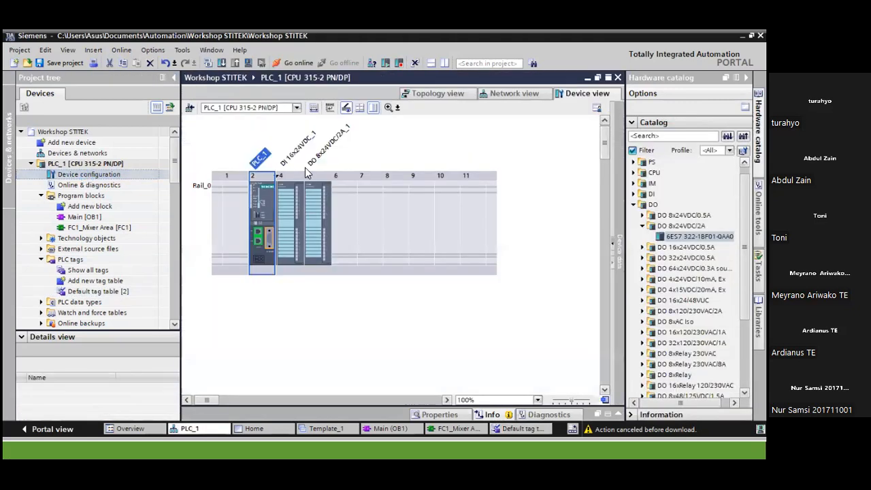
Start an extended download of PLC_1 from the network view and search for target devices on the PN/IE_1 subnet
left_click(514, 93)
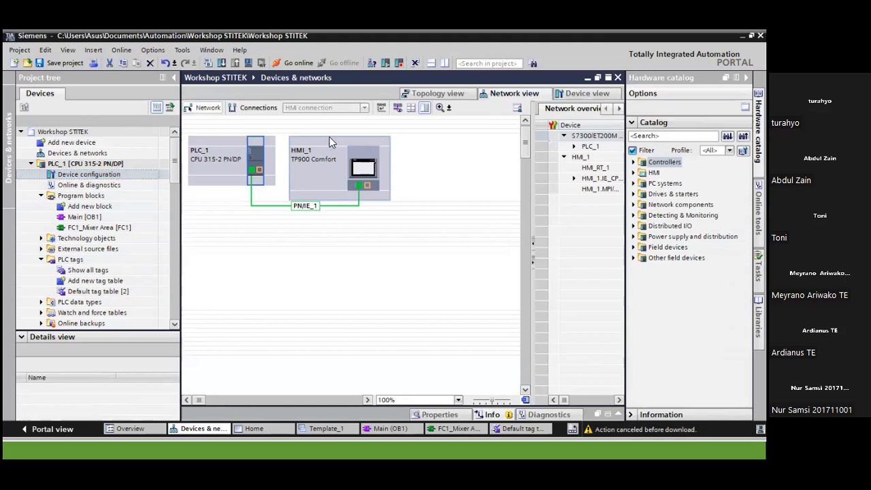
left_click(233, 160)
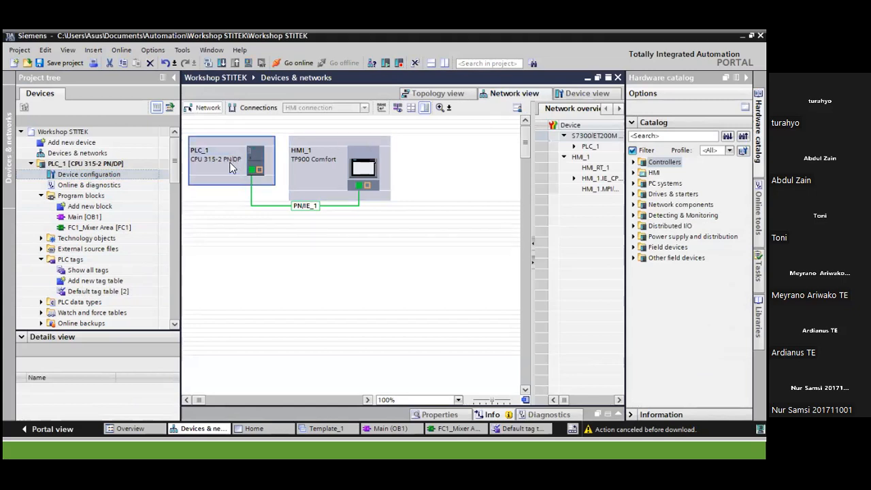
left_click(221, 63)
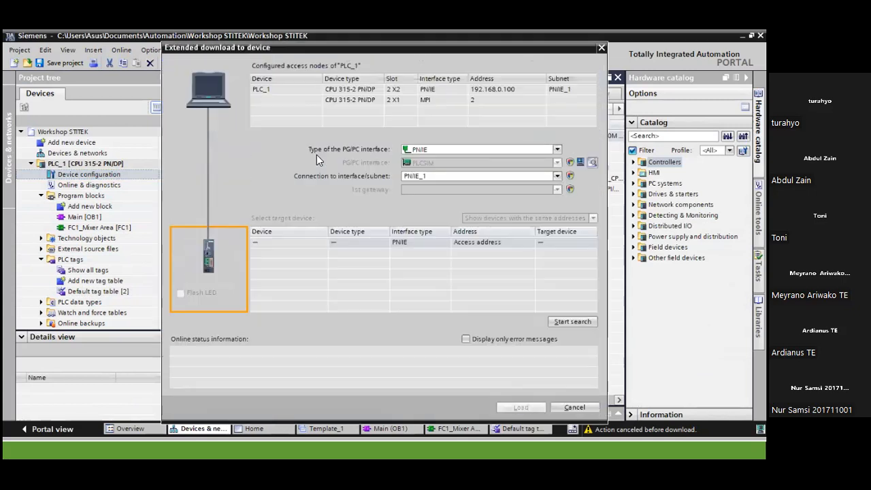
left_click(556, 177)
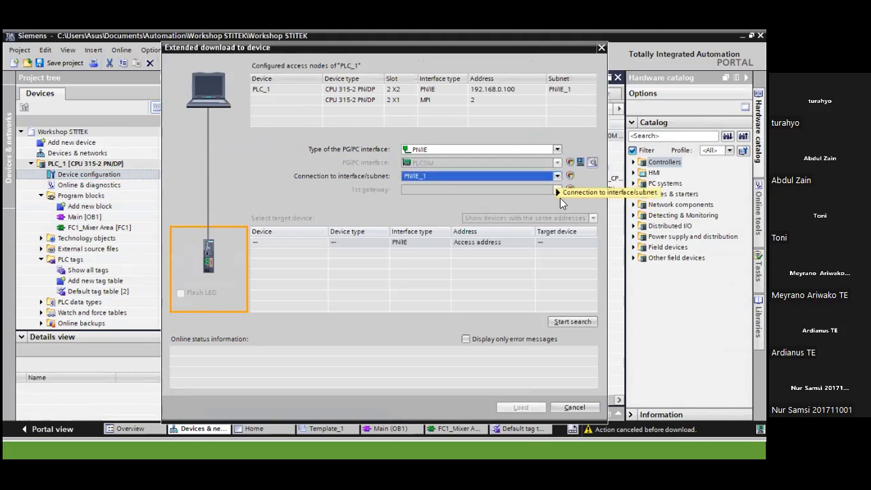
left_click(571, 319)
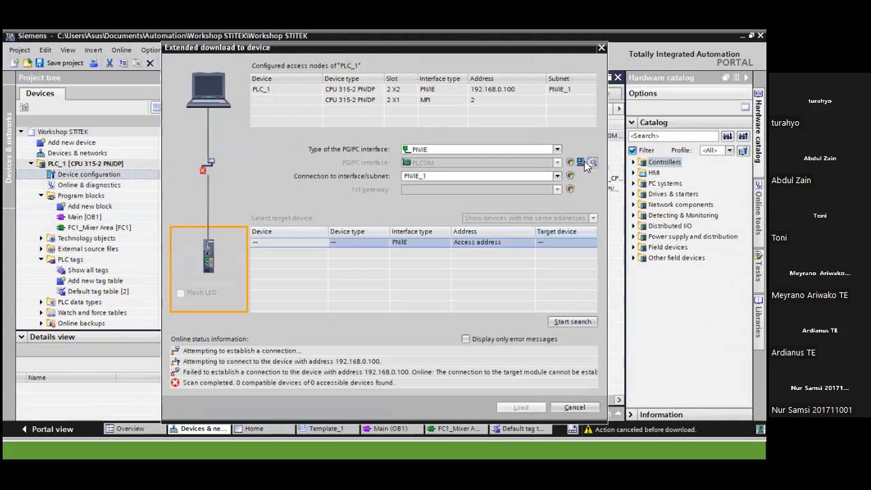
mouse_move(583, 163)
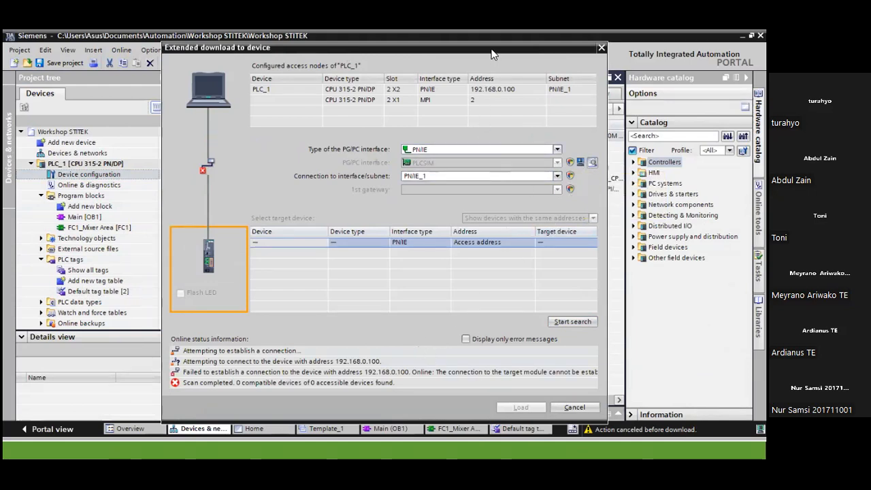
Switch to S7-PLCSIM to set the simulated CPU to STOP, and repeat the target device search for the PLC_1 download
left_click_drag(491, 49, 483, 37)
key("alt+Tab")
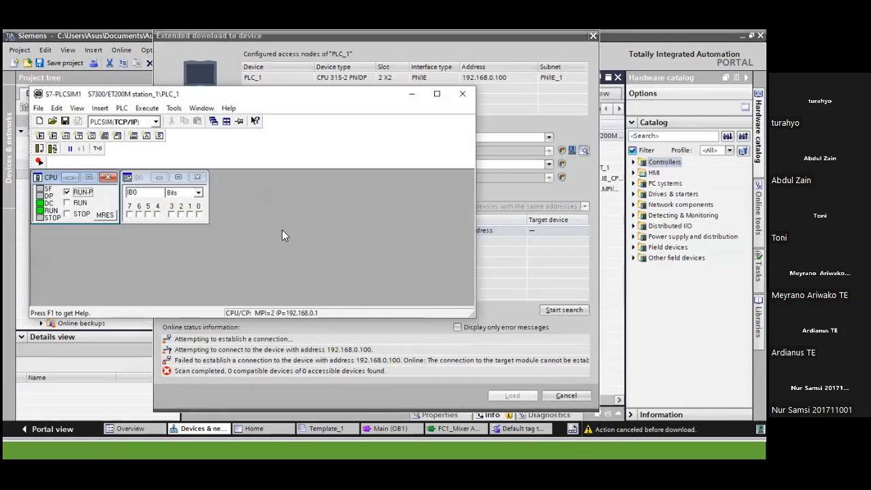
left_click_drag(315, 93, 466, 101)
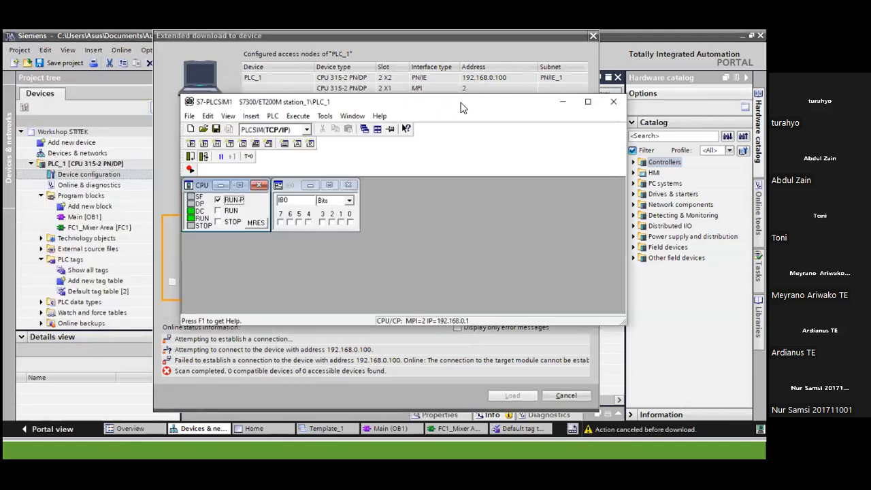
left_click_drag(624, 150, 406, 164)
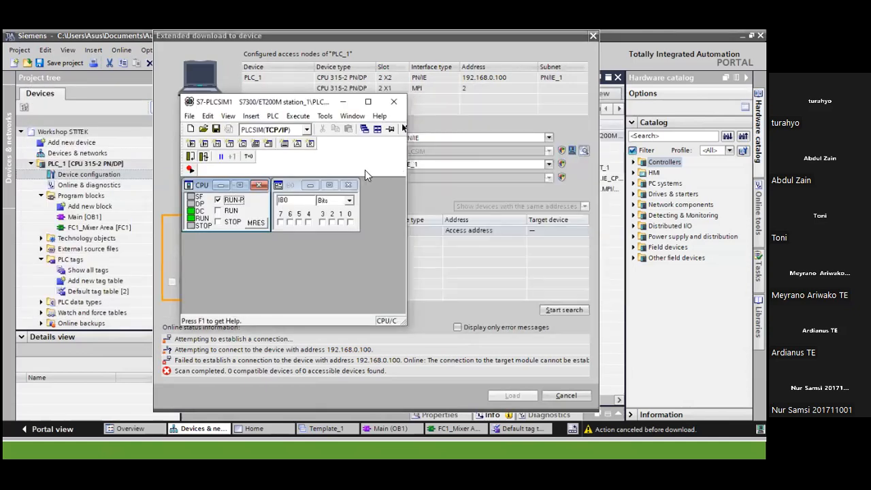
left_click(221, 223)
left_click(342, 101)
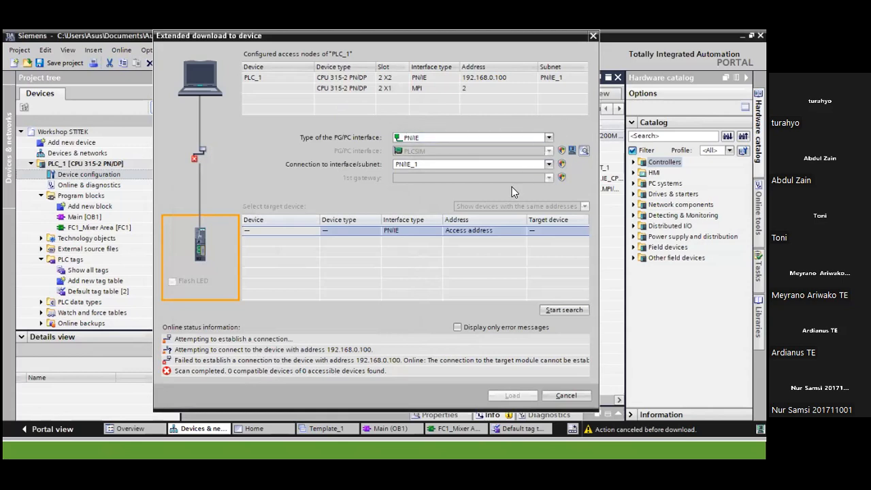
left_click(579, 309)
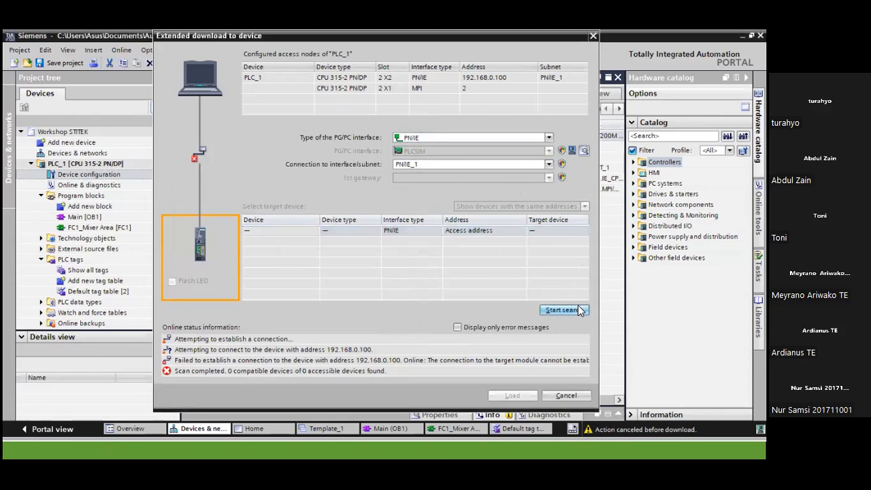
left_click(593, 36)
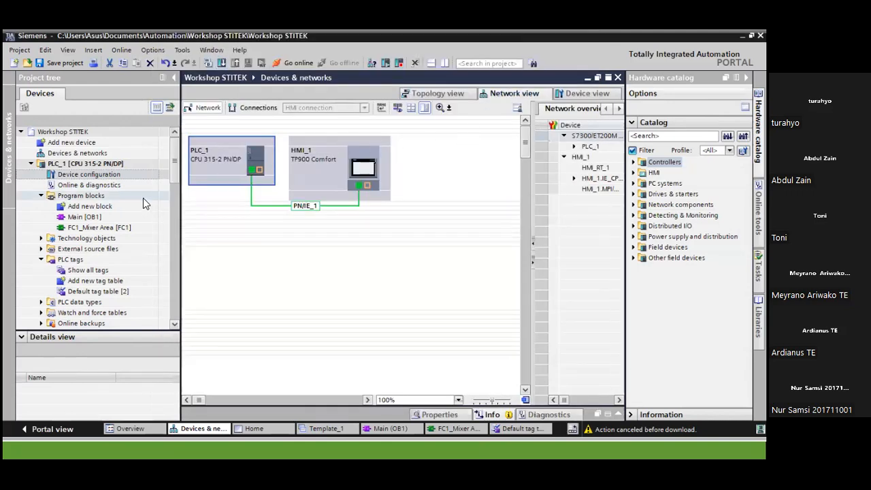
Open the FC1_Mixer Area block and try to go online with PLC_1, ending with the PLC offline
double_click(107, 228)
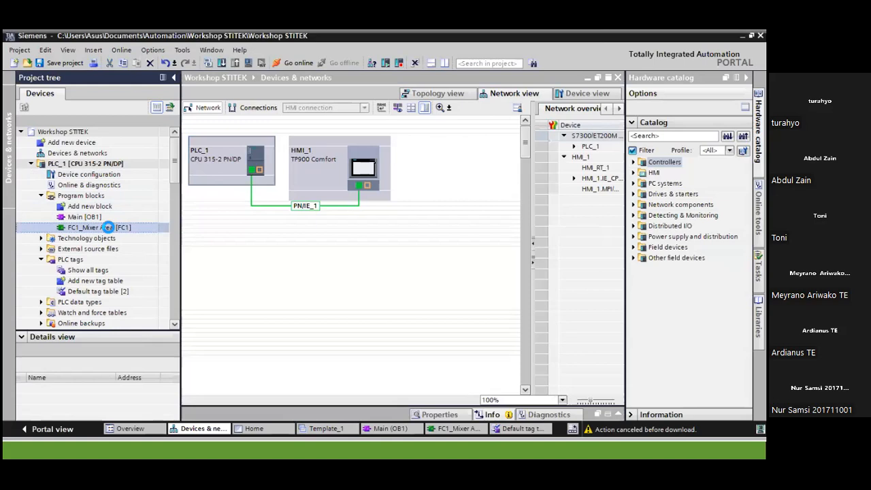
left_click(355, 218)
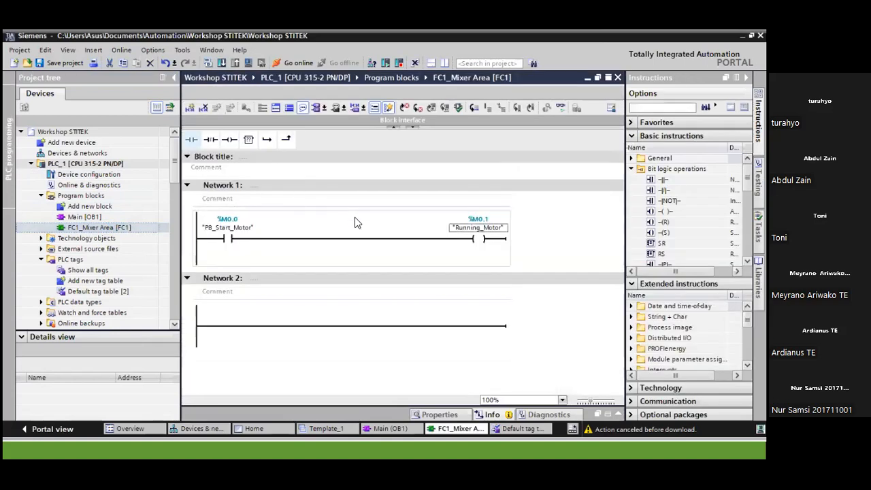
left_click(295, 65)
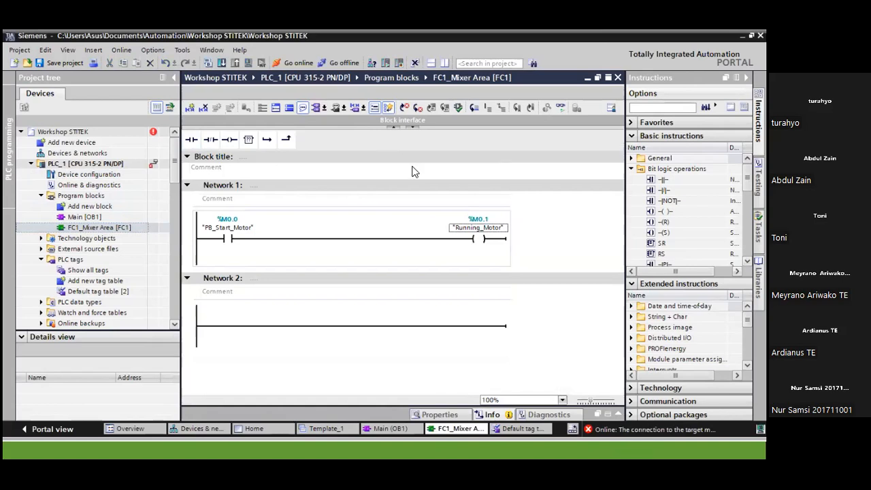
left_click(344, 64)
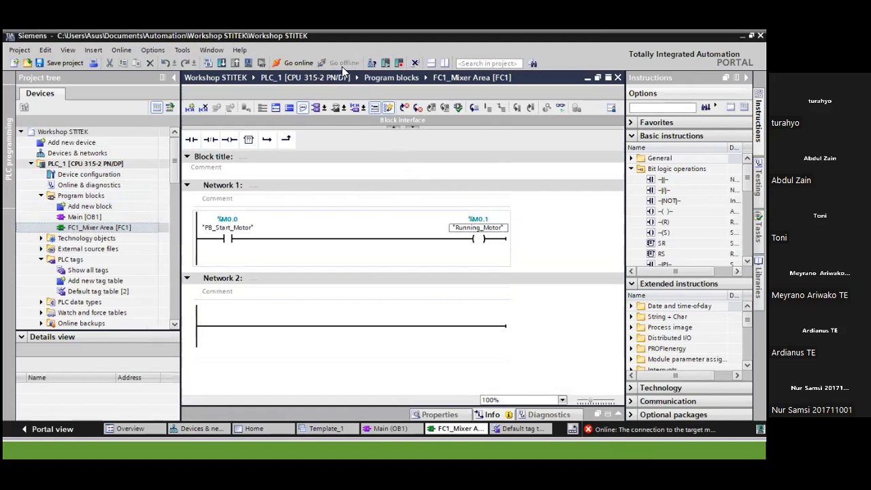
Start the simulation of PLC_1 with FC1_Mixer Area compiled, and review the download's PG/PC interface type and subnet options
left_click(249, 64)
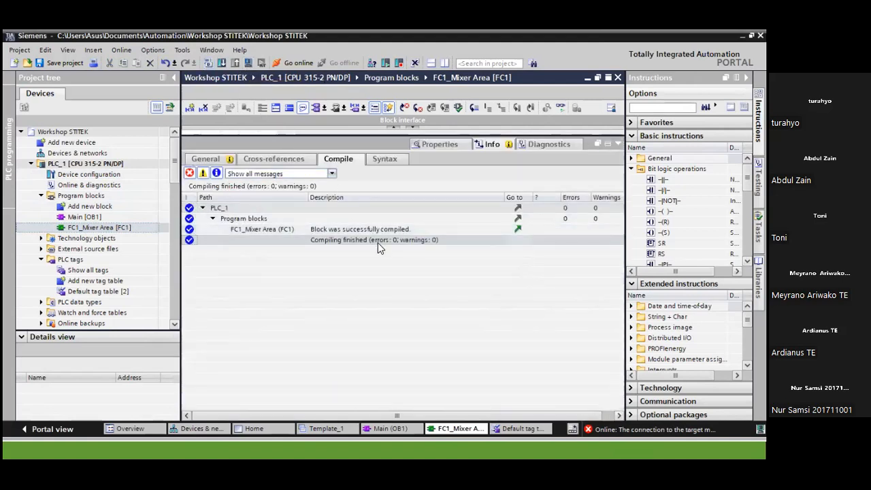
left_click(249, 63)
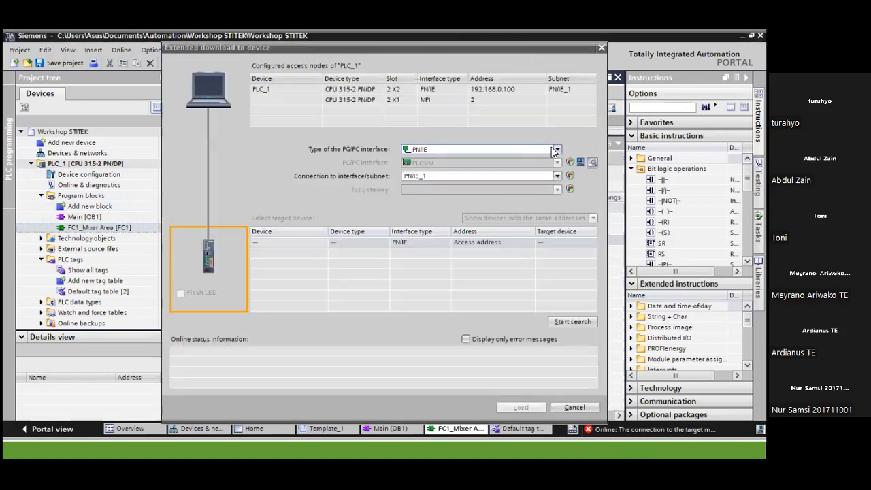
left_click(556, 150)
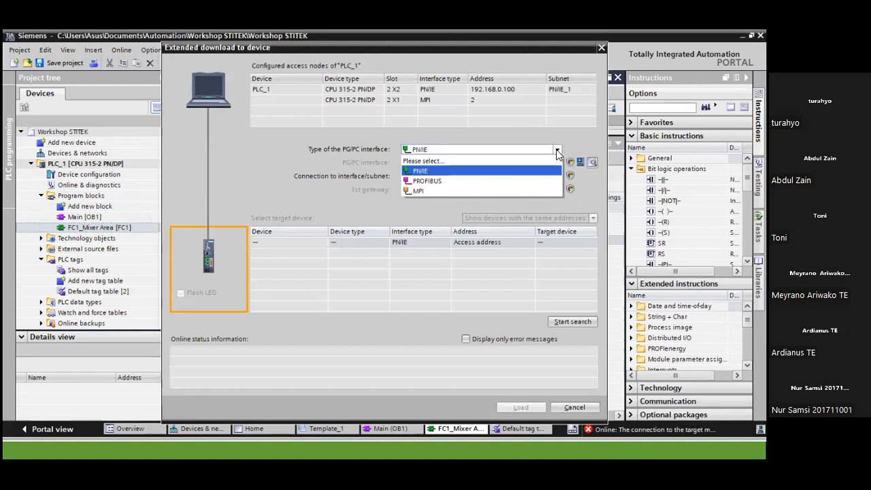
left_click(556, 149)
left_click(556, 175)
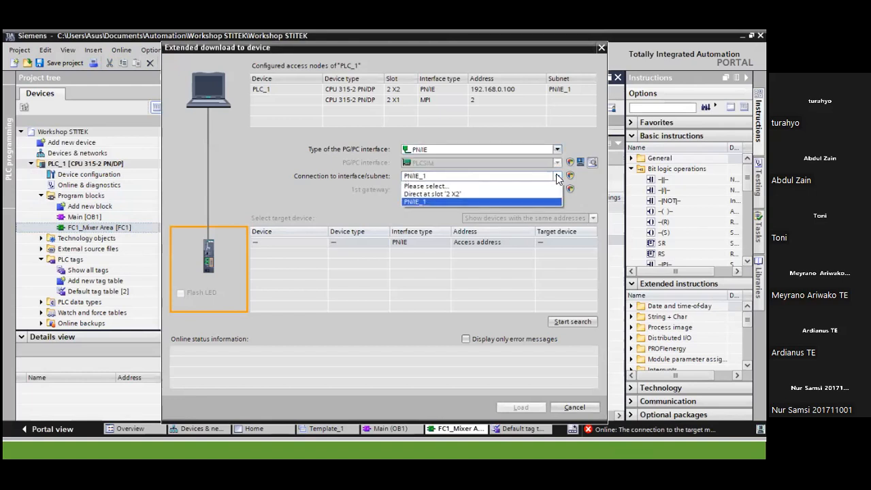
left_click(556, 175)
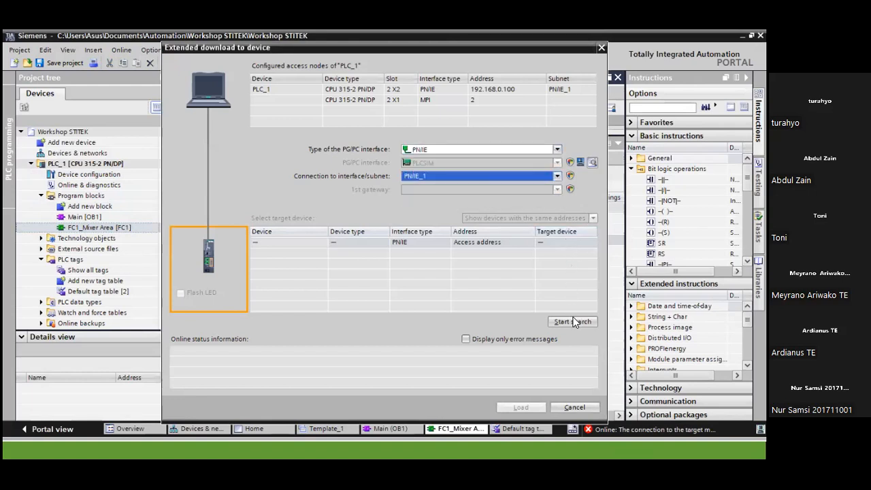
left_click(593, 218)
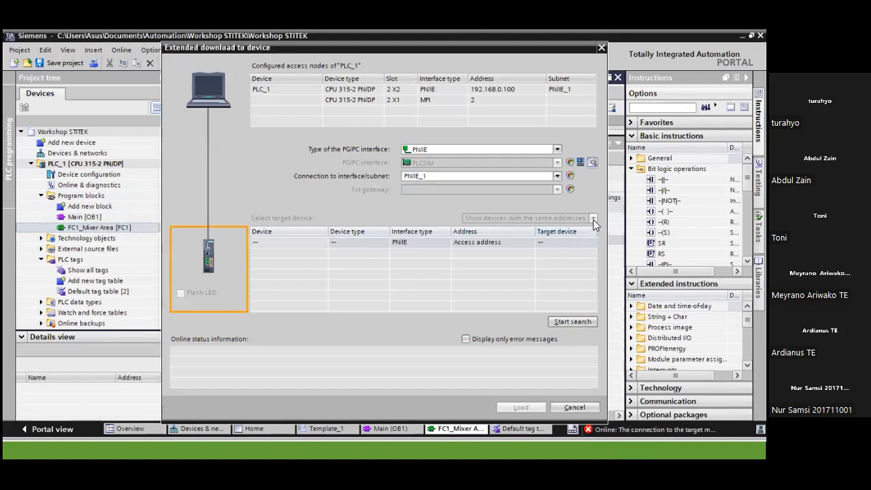
Reselect PN/IE_1 as the download's connection subnet and search for compatible target devices
left_click(557, 175)
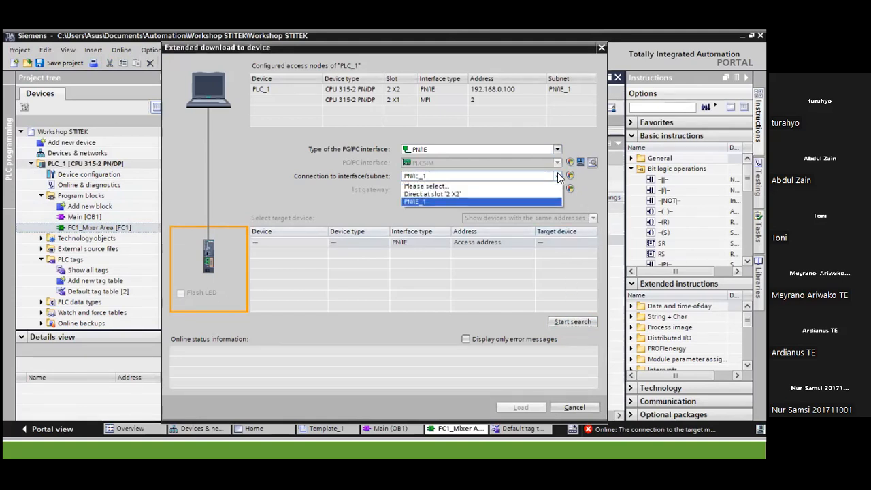
left_click(494, 185)
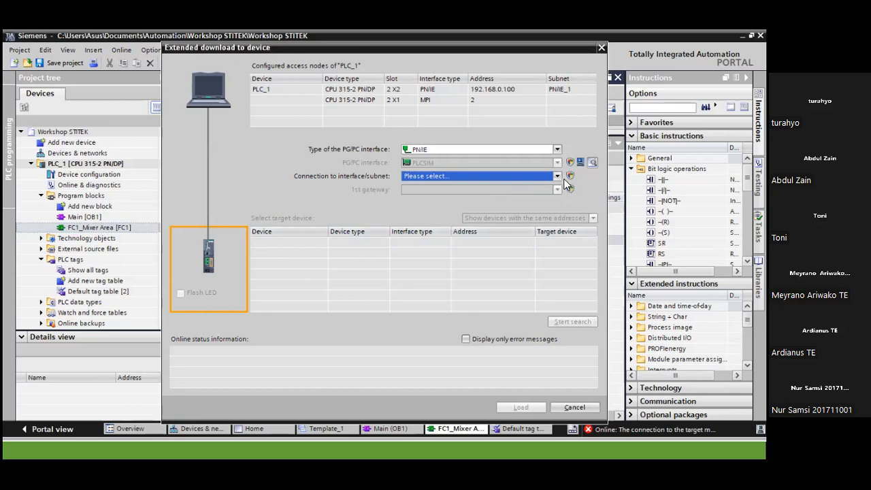
left_click(555, 175)
left_click(496, 202)
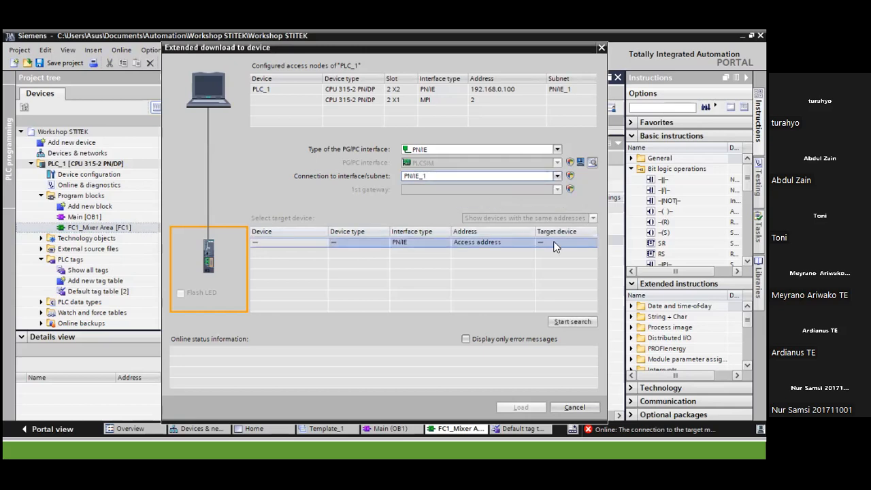
left_click(570, 324)
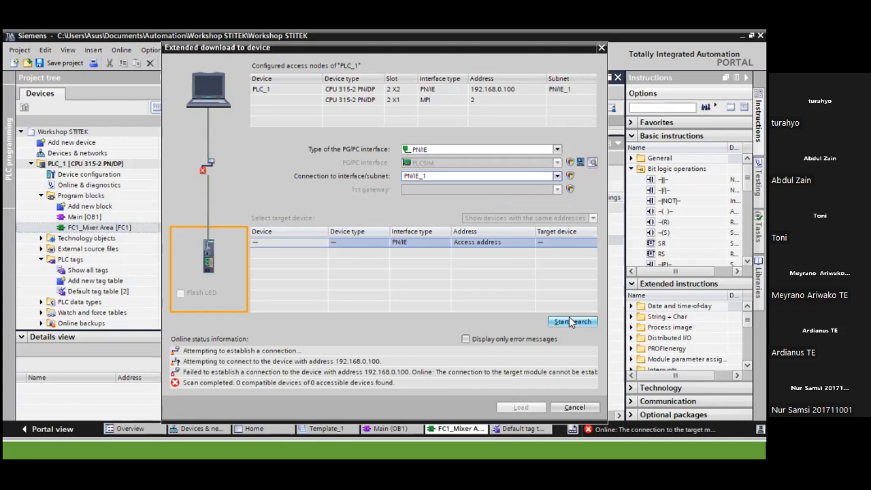
Set the PLCSIM interface's active configuration to PLCSIM [ISO], and repeat the device search before closing the download dialog
left_click(591, 163)
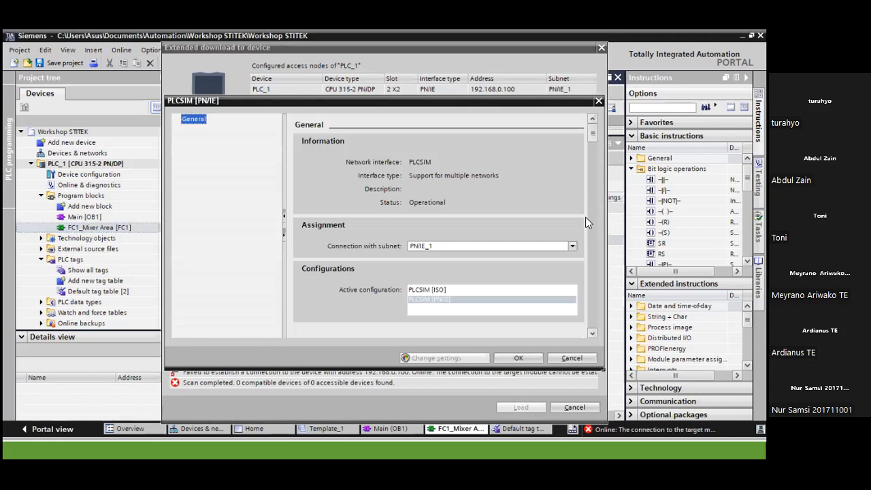
left_click(573, 246)
left_click(574, 247)
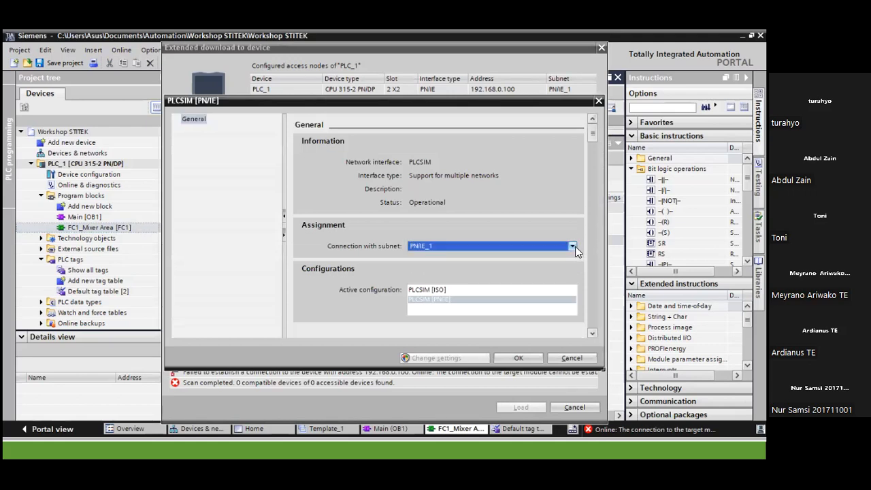
left_click_drag(593, 148, 593, 224)
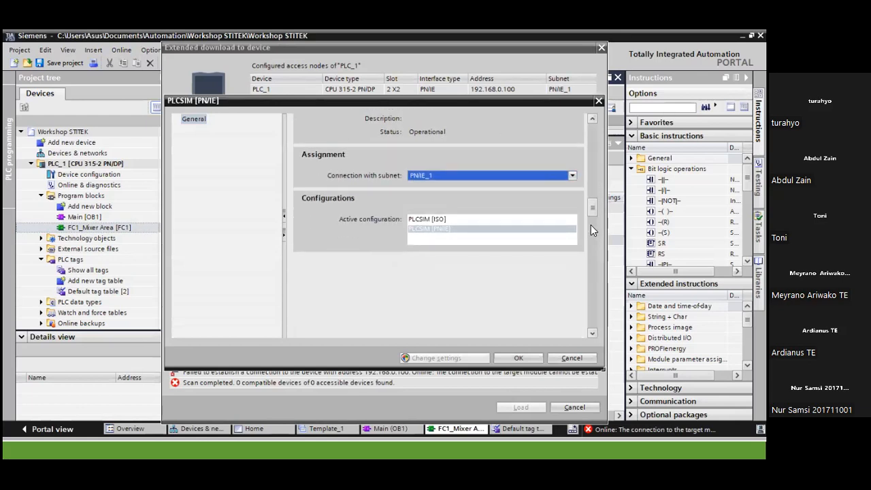
left_click(438, 219)
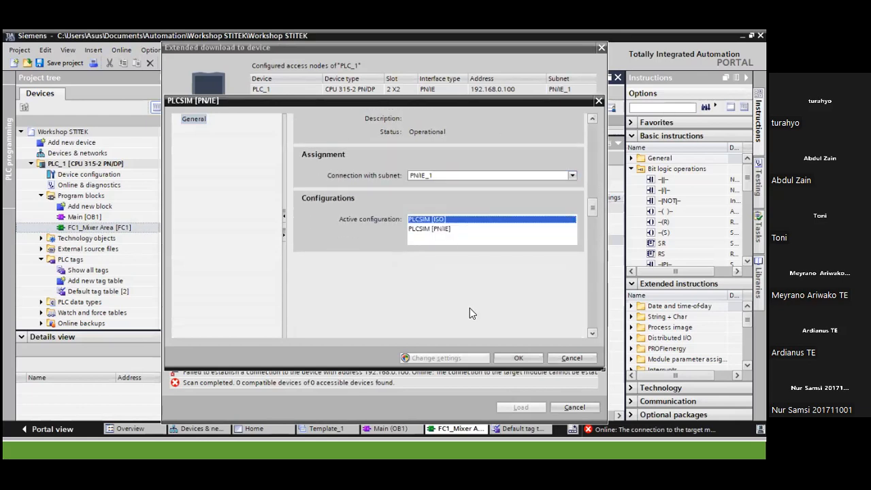
left_click(517, 357)
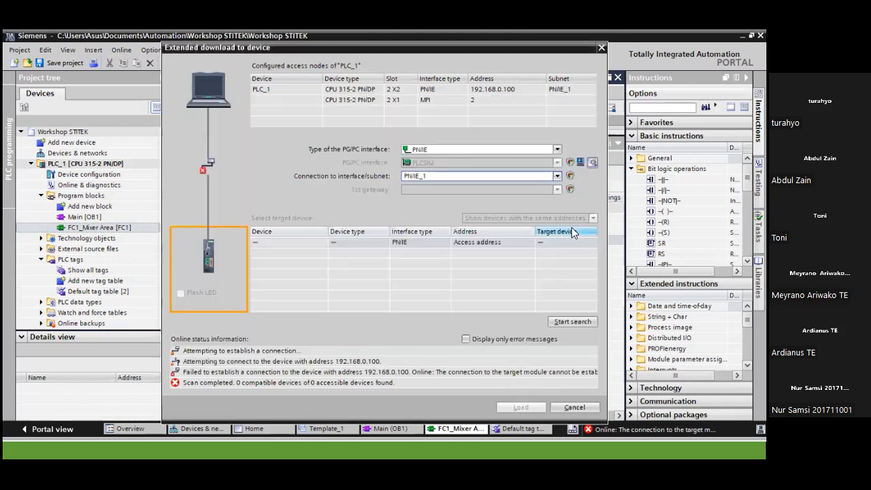
left_click(581, 320)
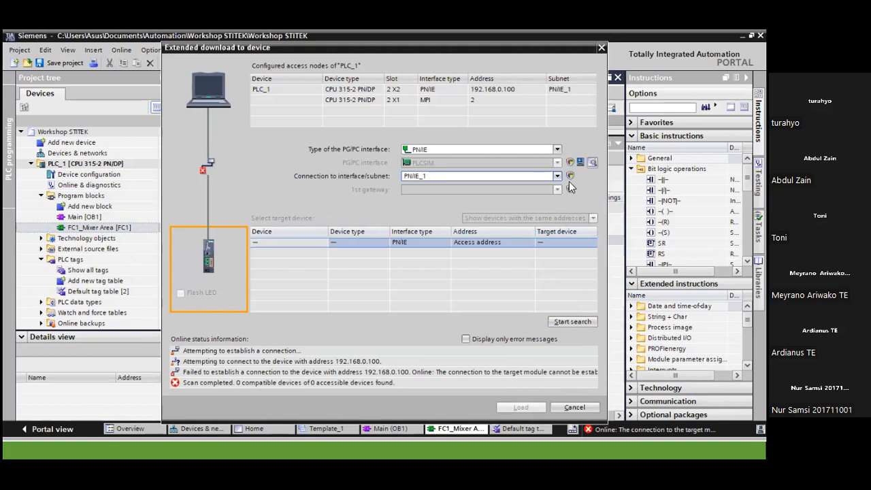
left_click(602, 48)
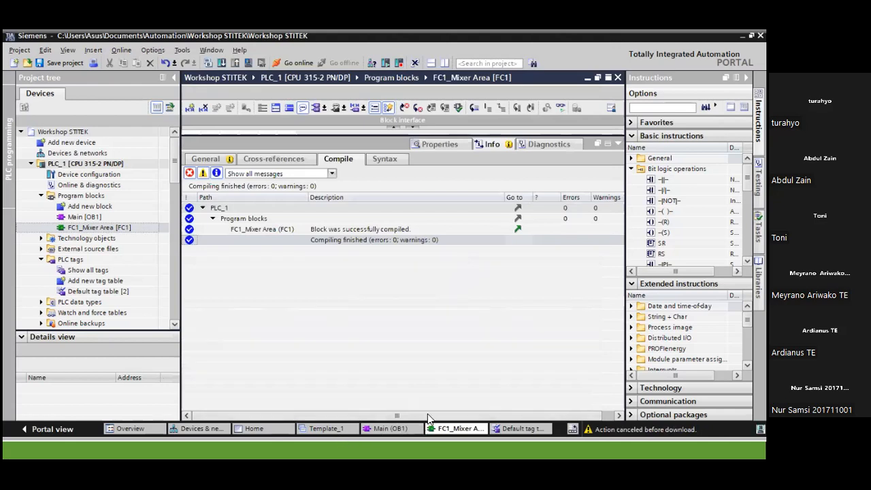
Switch to S7-PLCSIM and perform a memory reset (MRES) of the simulated CPU before returning to TIA Portal
key("alt+Tab")
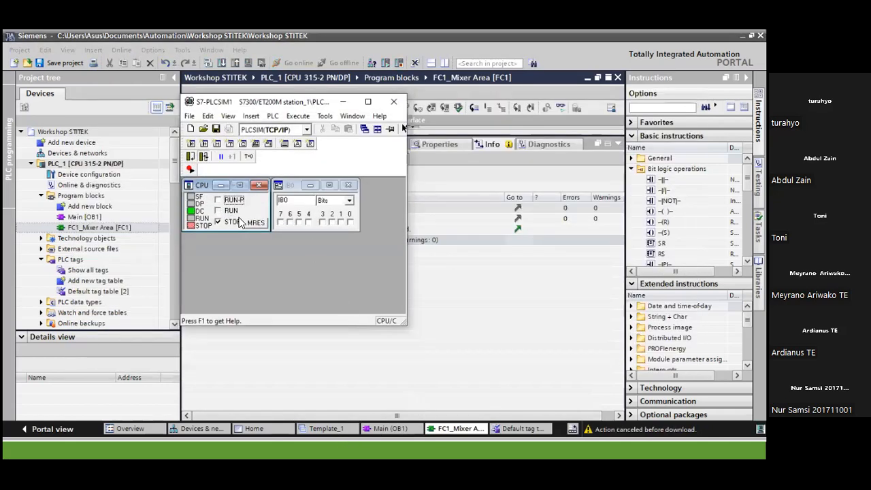
left_click(255, 221)
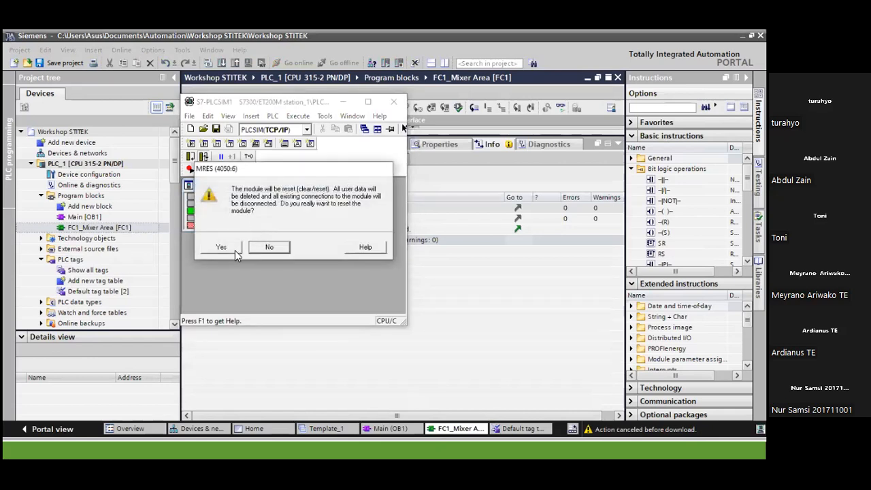
left_click(236, 249)
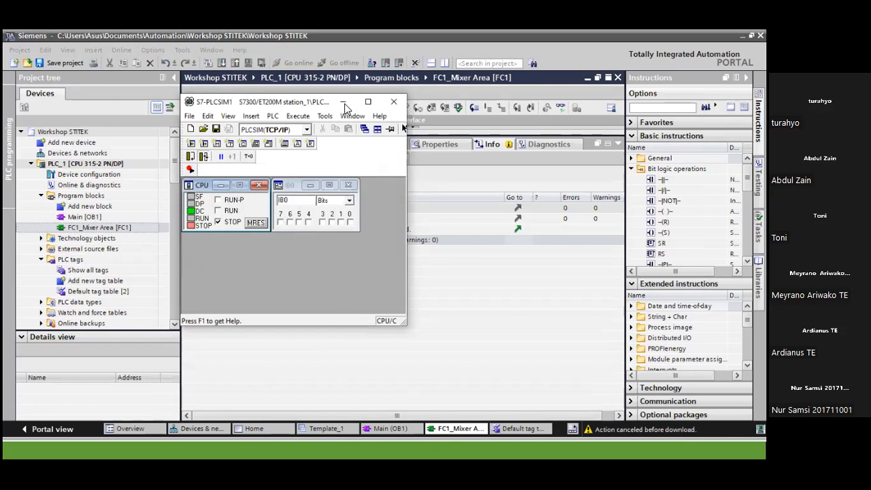
left_click(344, 103)
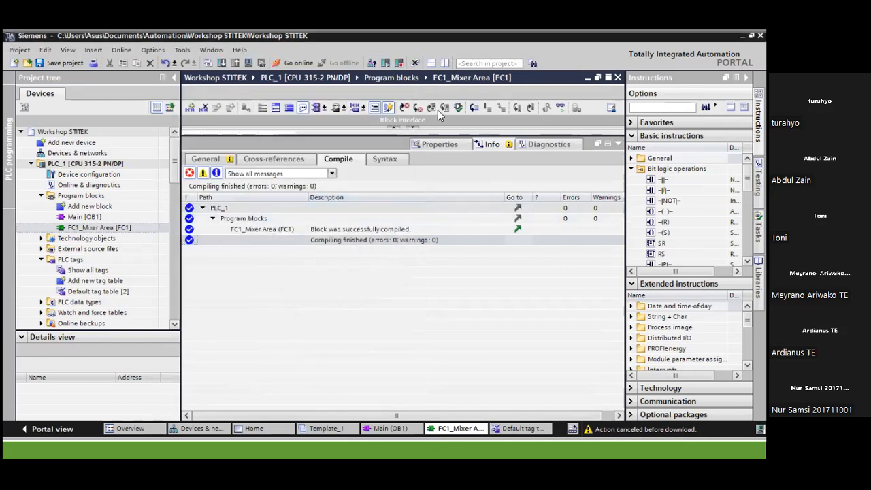
Restart the PLC_1 simulation download with PN/IE_1 as the connection subnet, and search for compatible target devices
left_click(251, 66)
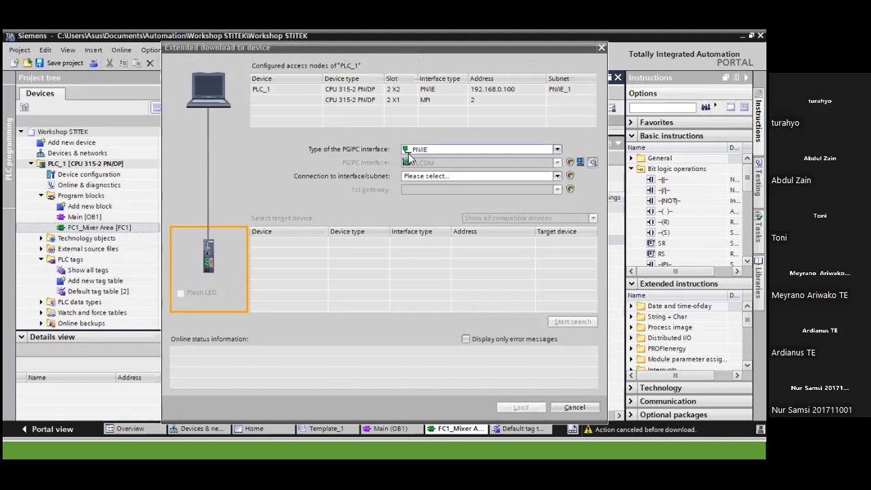
left_click(555, 174)
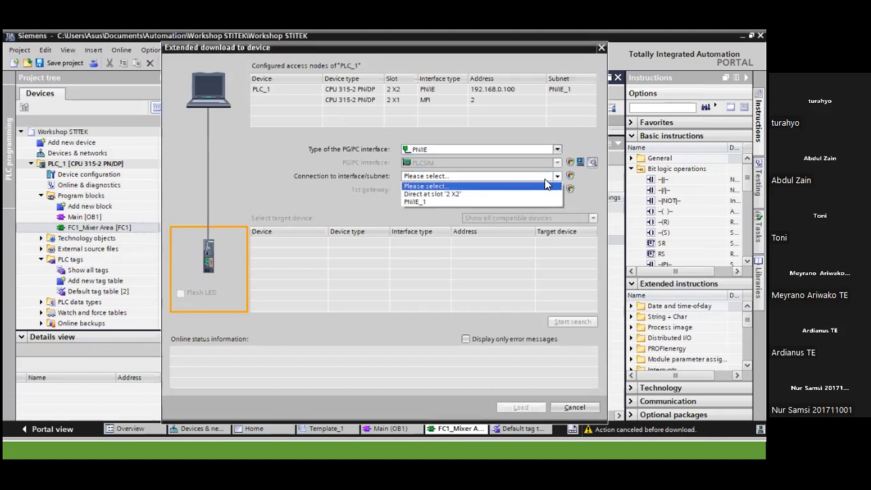
left_click(480, 201)
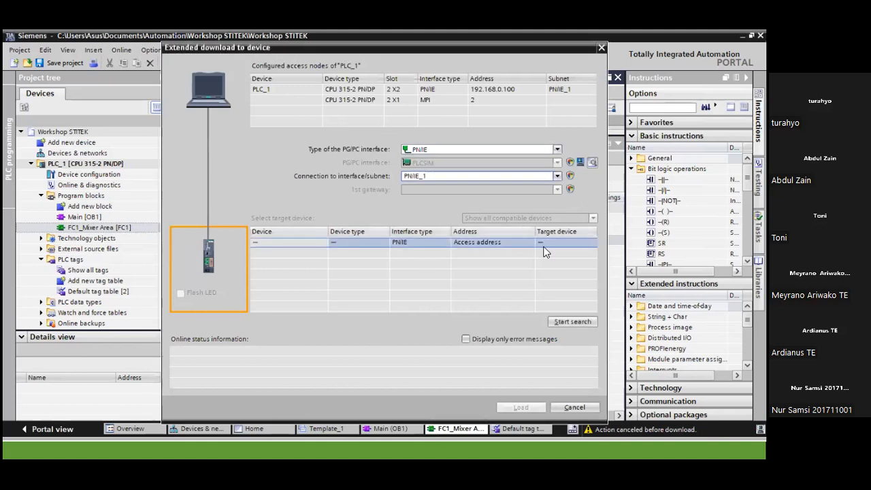
left_click(572, 322)
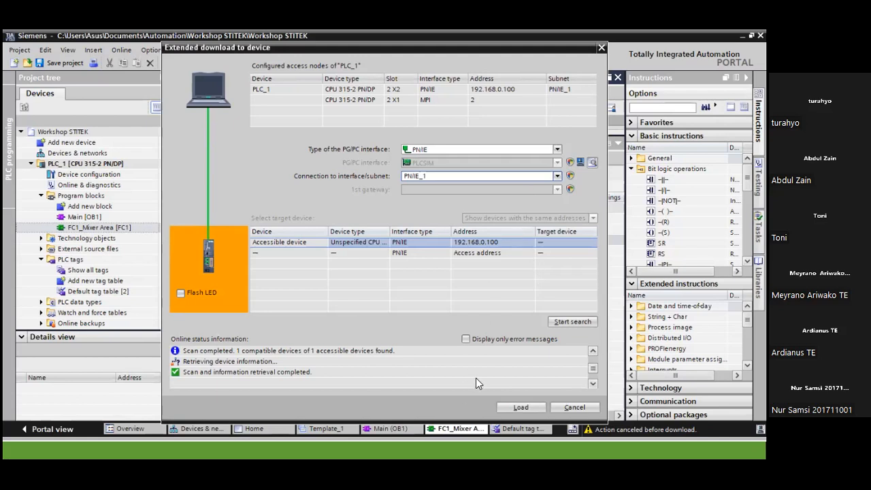
Select the accessible device at 192.168.0.100 as the target and load the PLC_1 hardware configuration and program blocks
key("alt+Tab")
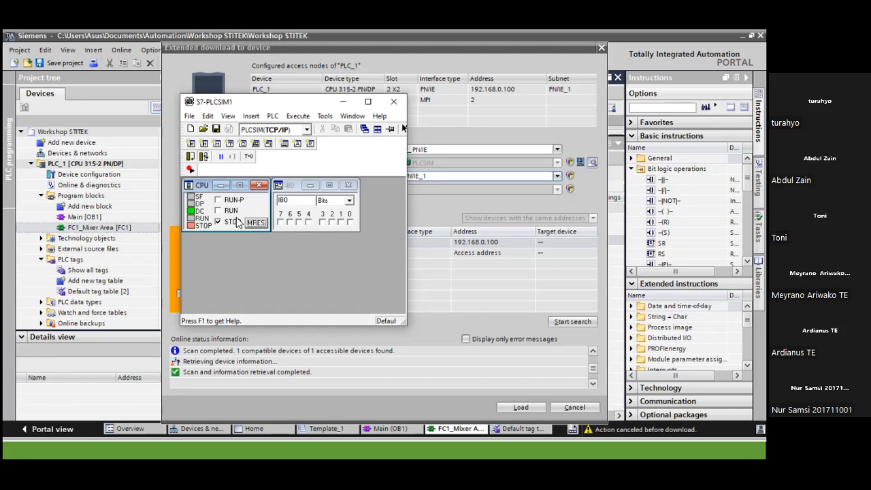
left_click(345, 101)
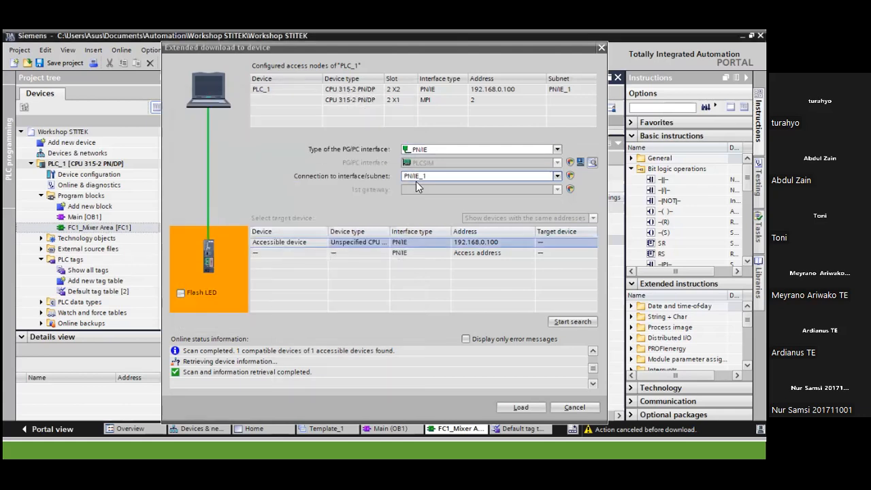
left_click(399, 243)
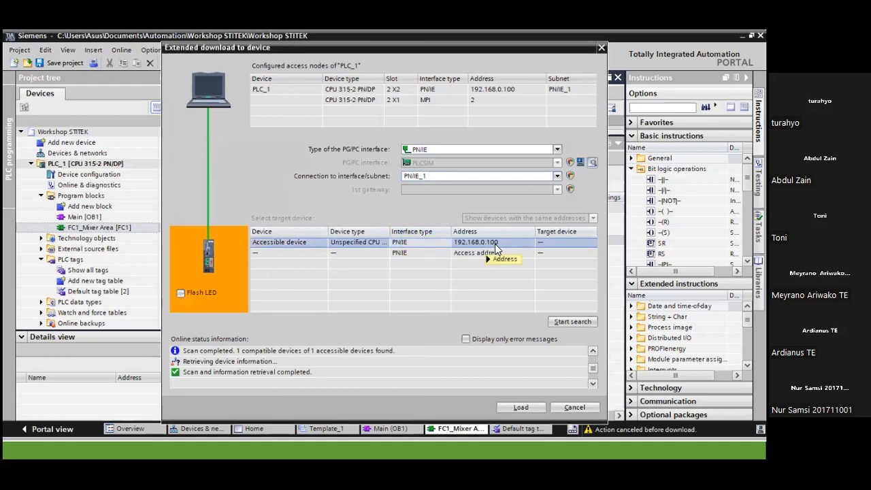
left_click(533, 406)
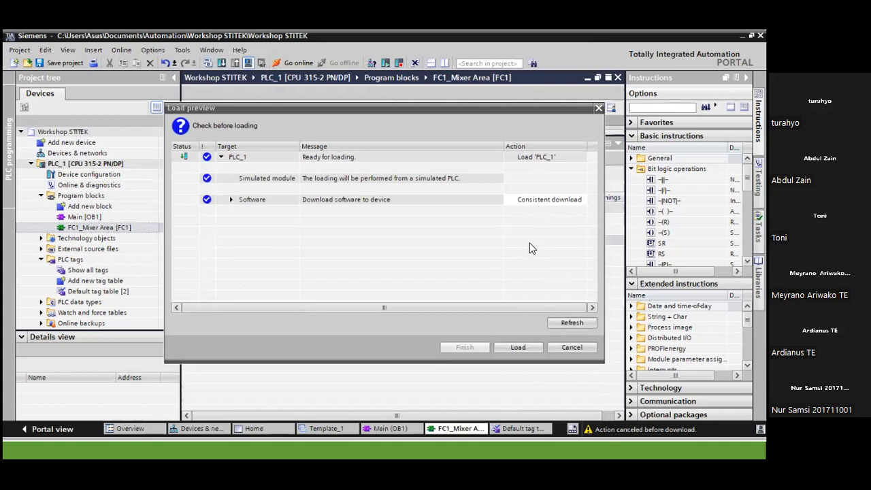
left_click(519, 347)
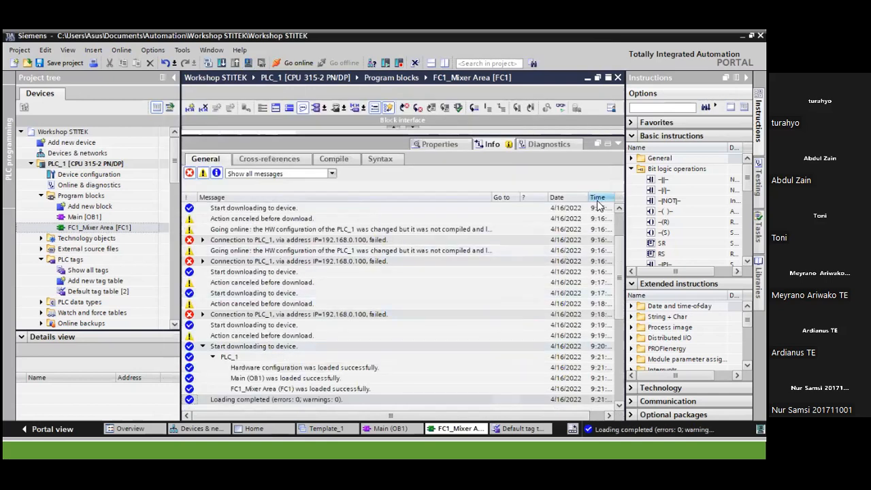
left_click(618, 143)
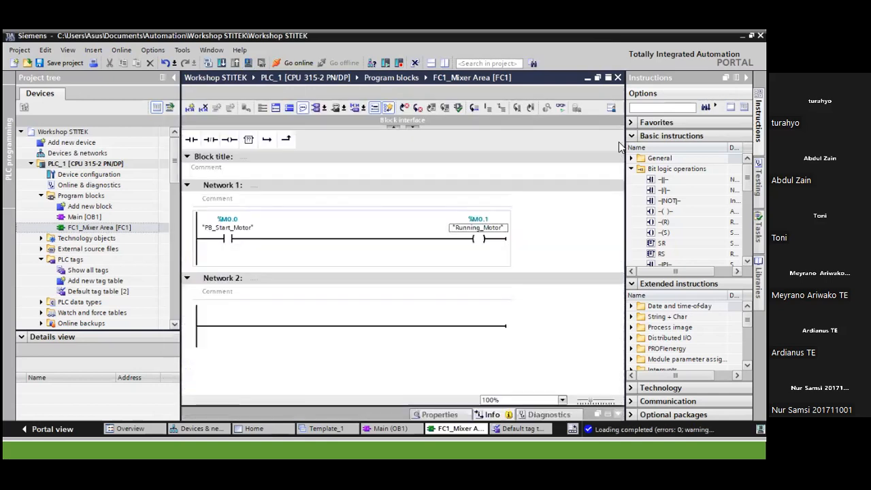
Turn on monitoring for FC1_Mixer Area and switch the simulated CPU to RUN-P in S7-PLCSIM
left_click(560, 109)
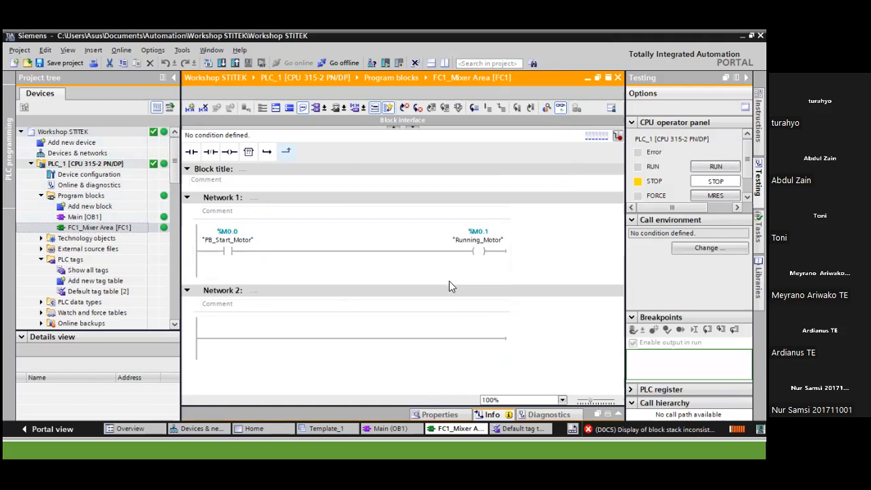
key("alt+Tab")
left_click(219, 200)
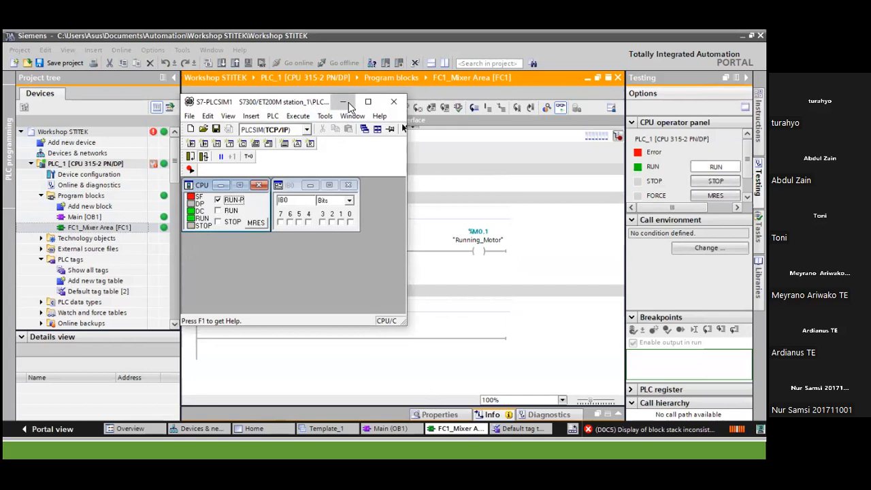
left_click(345, 103)
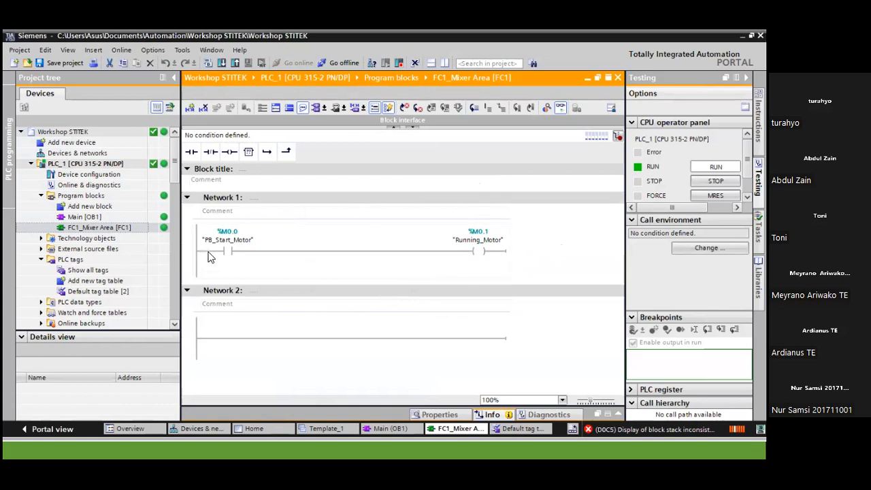
Insert a call of FC1_Mixer Area into Network 1 of Main [OB1] and check the block's online/offline comparison status
double_click(102, 216)
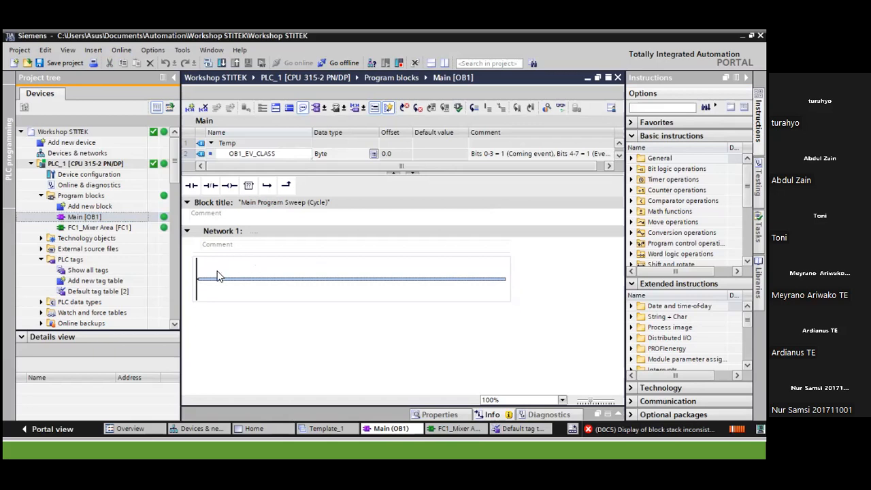
left_click_drag(110, 227, 310, 281)
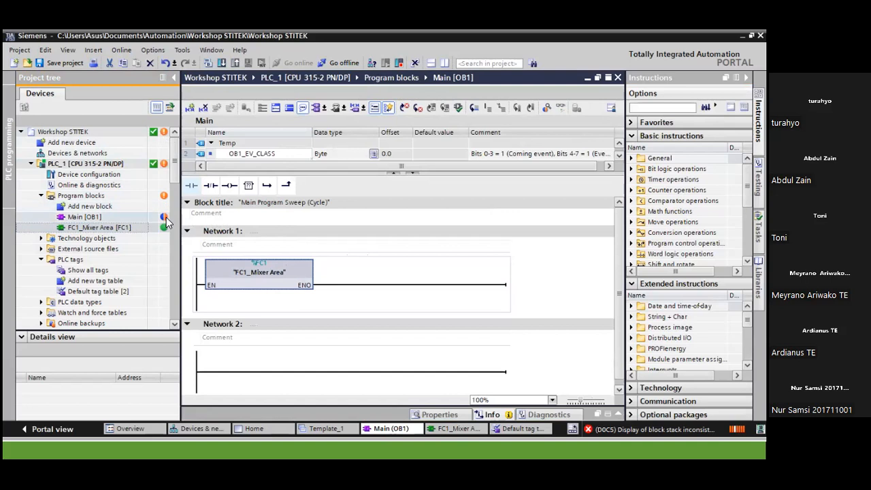
mouse_move(166, 218)
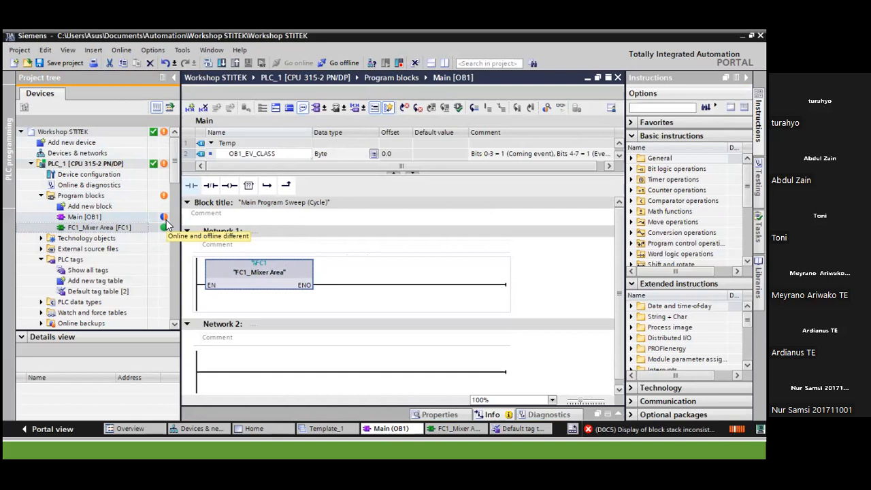
left_click(167, 226)
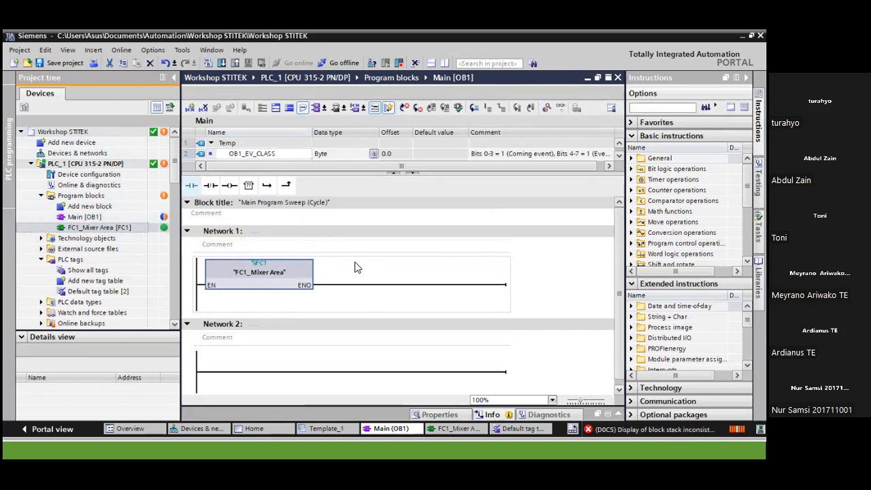
mouse_move(167, 219)
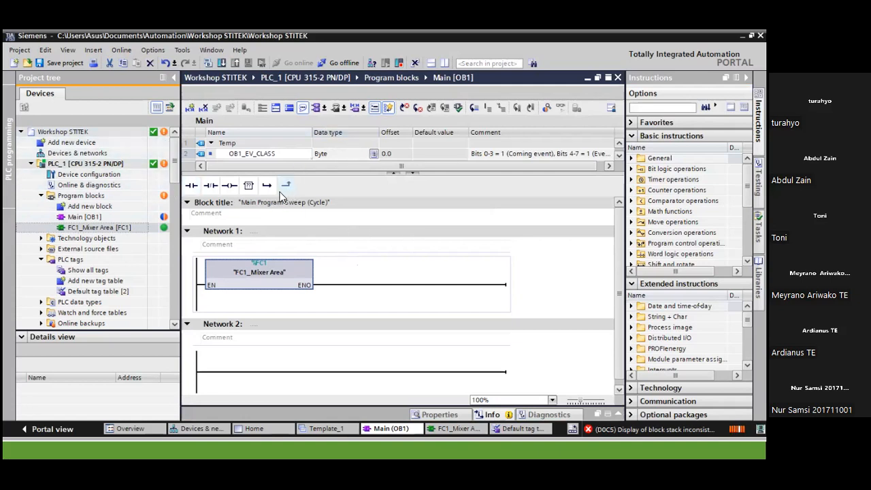
Download the changed Main [OB1] to the simulated PLC, overwriting the online block
left_click(222, 64)
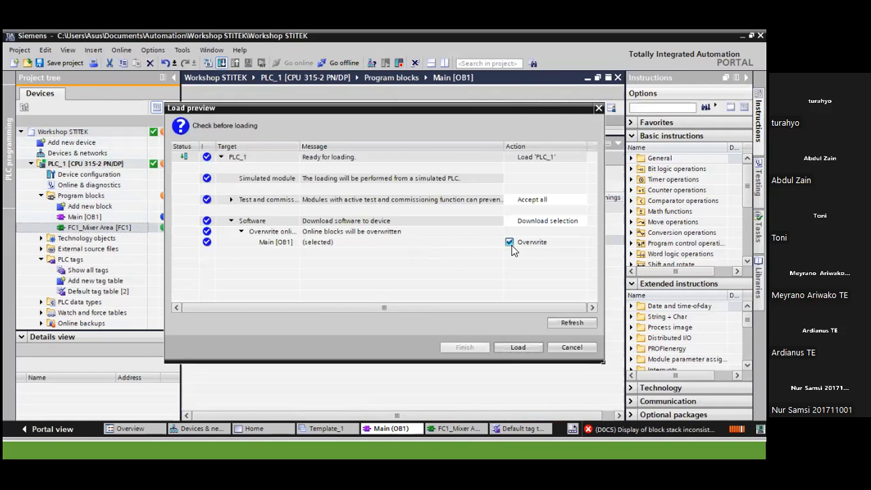
left_click(518, 347)
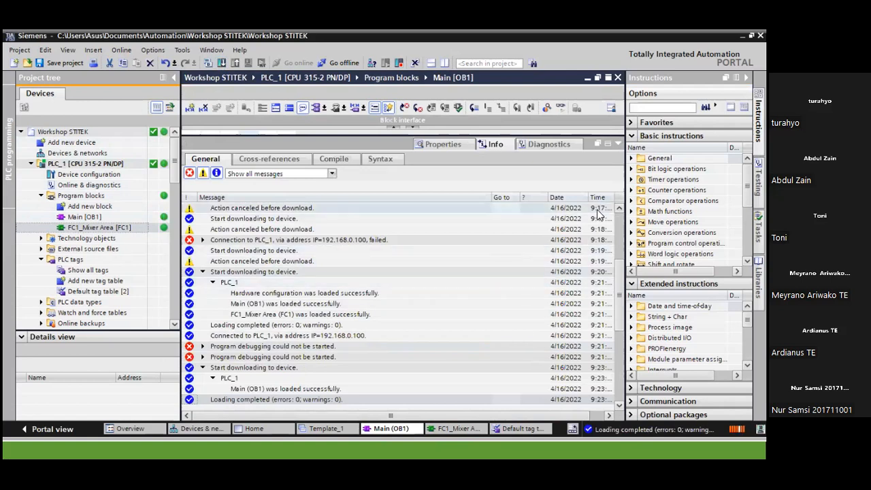
left_click(617, 145)
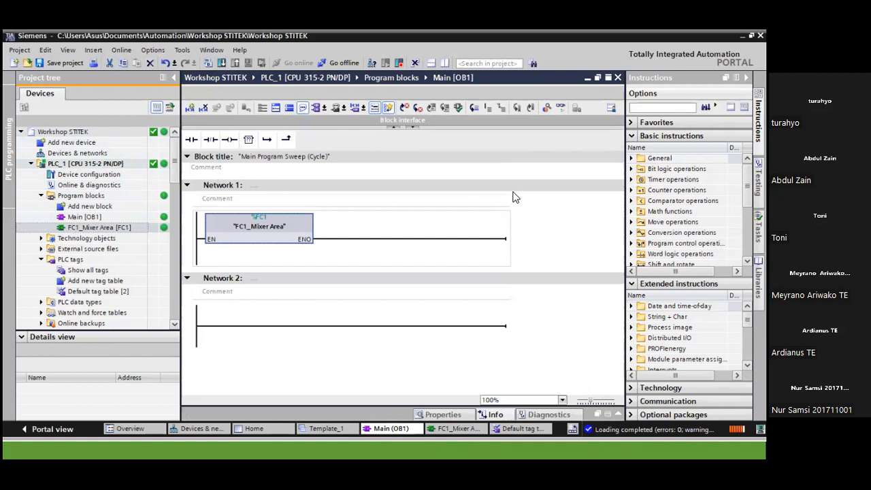
Monitor FC1_Mixer Area online and test Network 1 by modifying PB_Start_Motor to 1 and back to 0
double_click(108, 229)
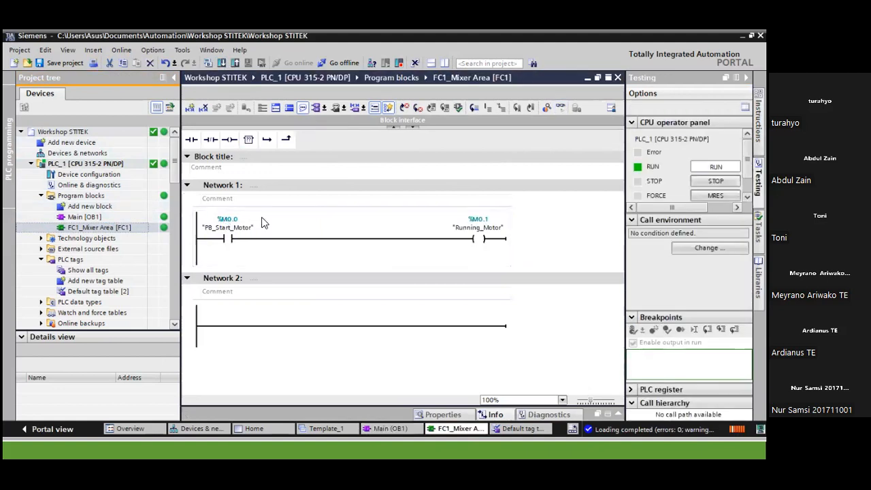
left_click(561, 110)
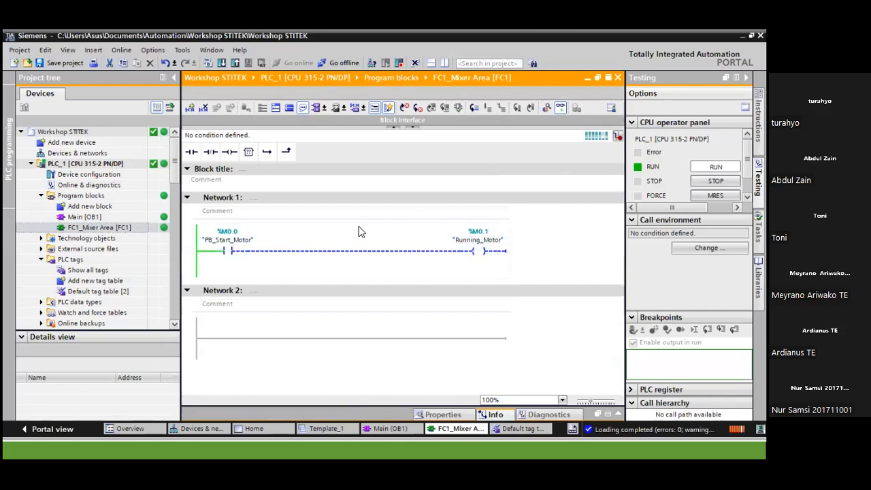
left_click(229, 251)
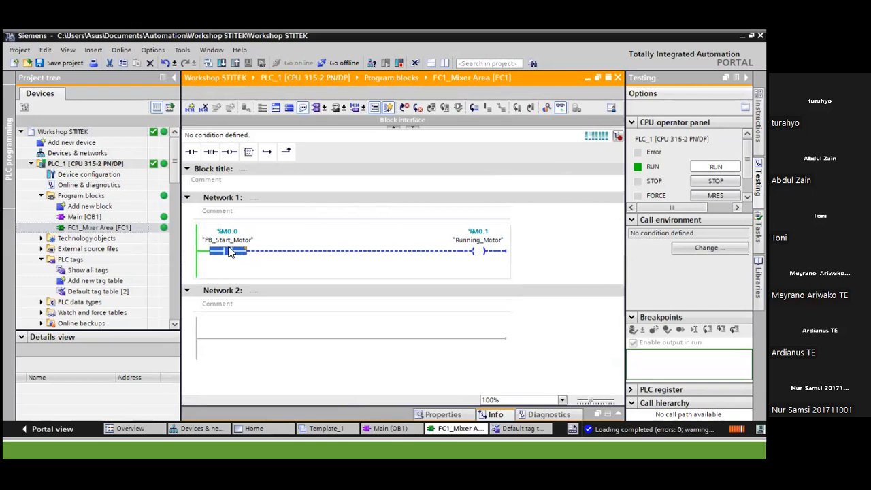
right_click(229, 251)
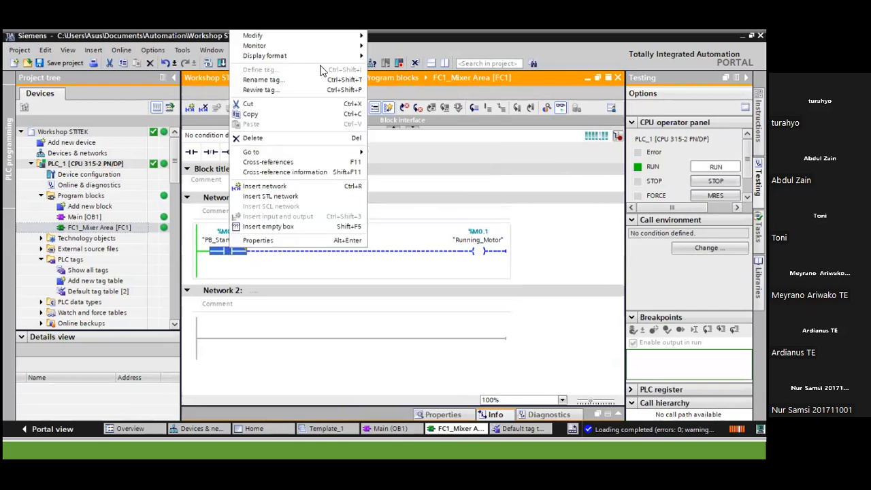
mouse_move(344, 42)
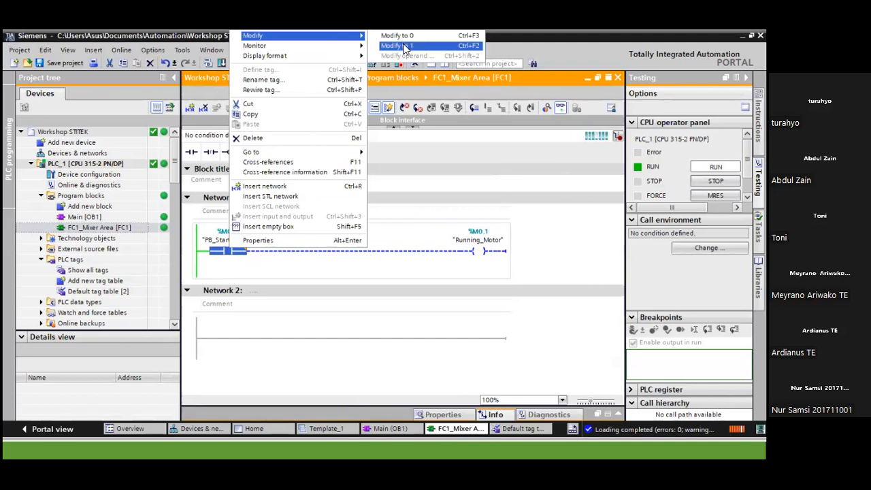
left_click(400, 46)
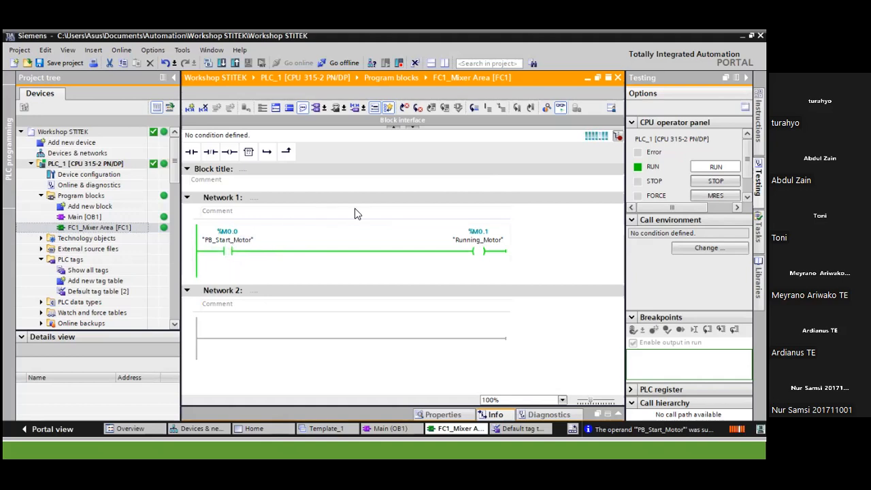
left_click(242, 252)
right_click(238, 250)
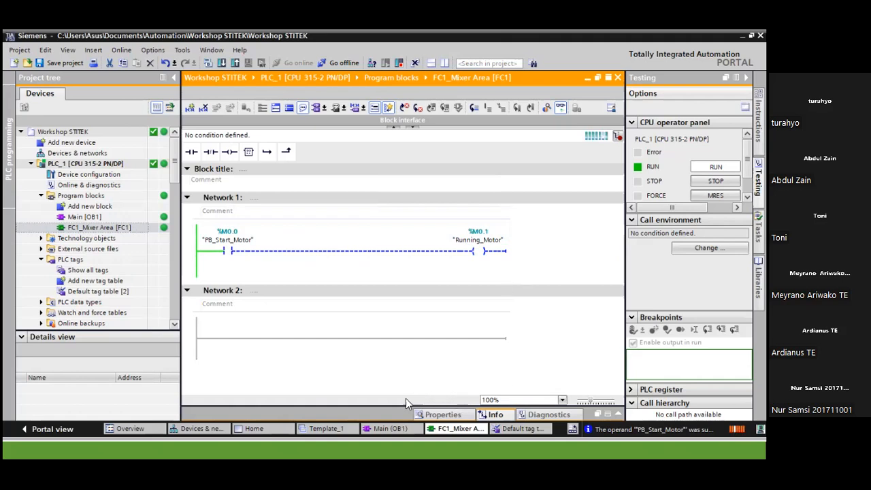
Open the Home screen of HMI_1 and look at its START button
left_click(274, 432)
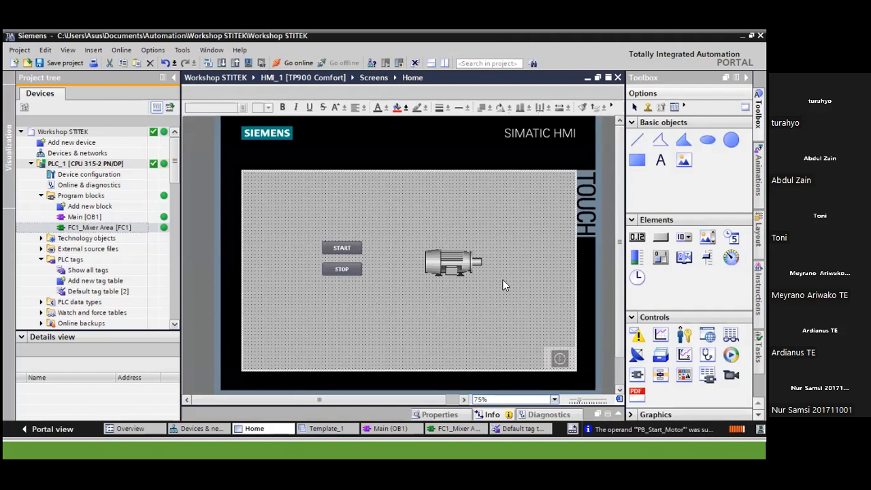
left_click(350, 249)
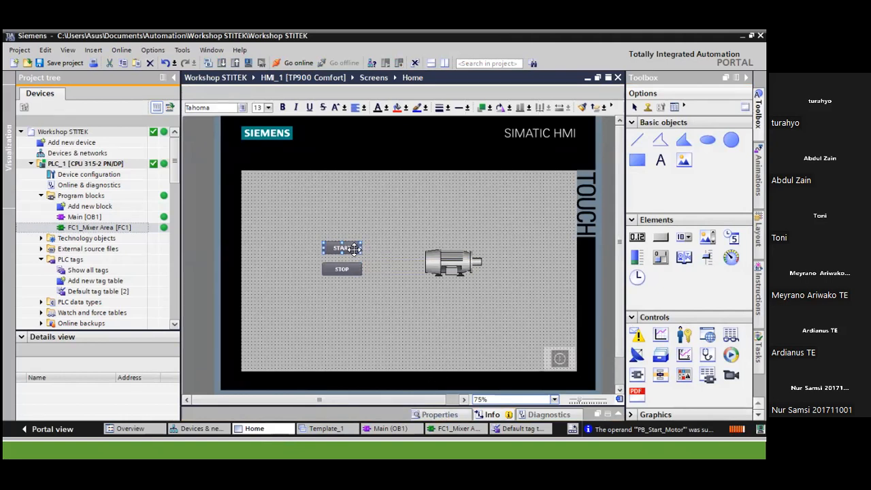
left_click(383, 247)
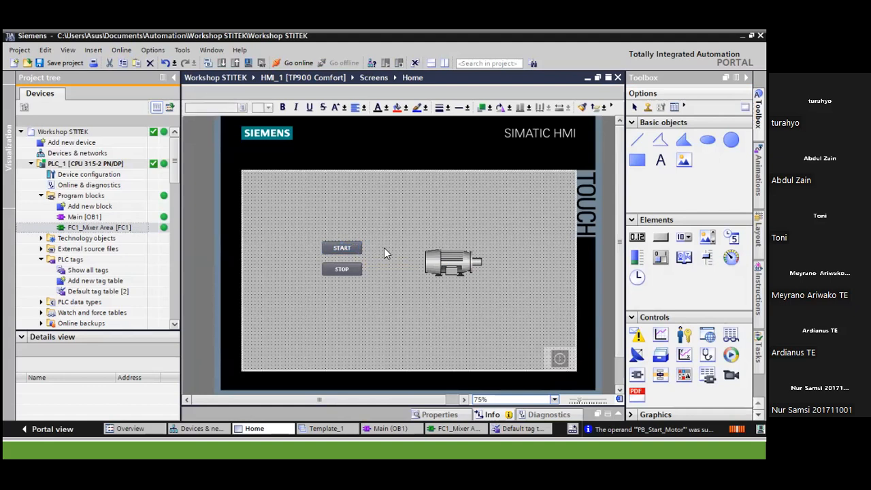
Select the START button on the Home screen and show its event settings
double_click(354, 248)
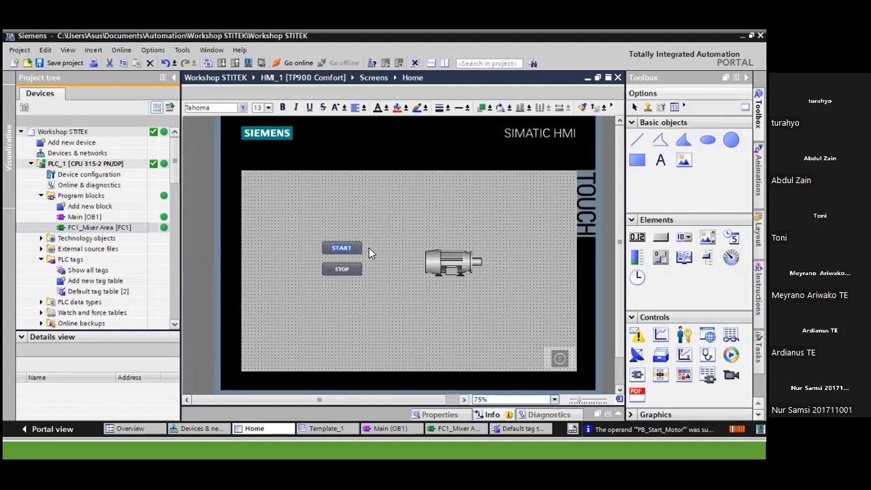
double_click(369, 248)
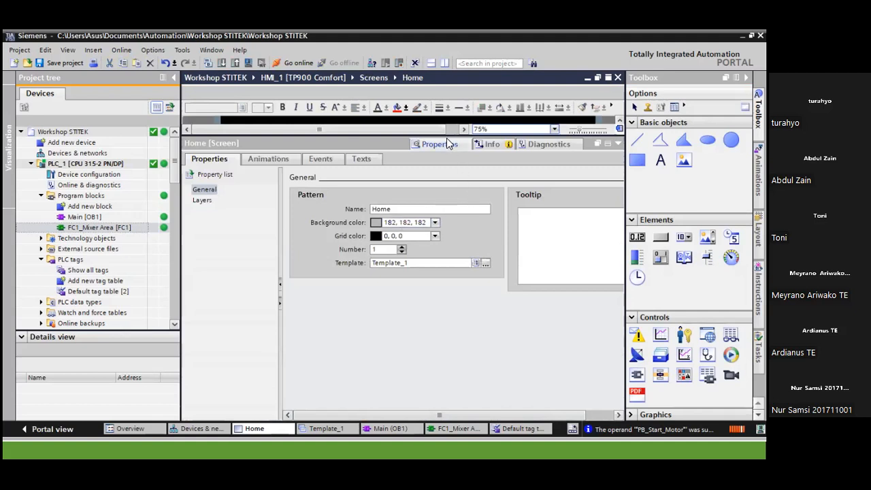
left_click_drag(449, 137, 430, 239)
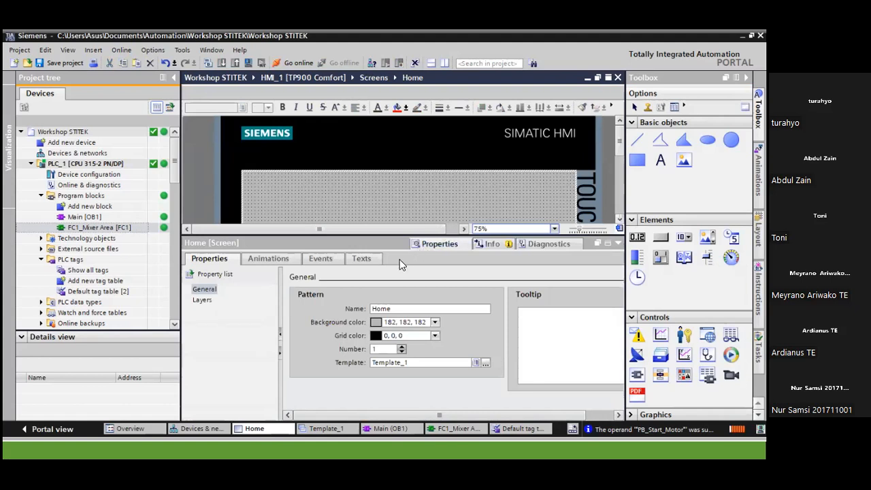
left_click(318, 259)
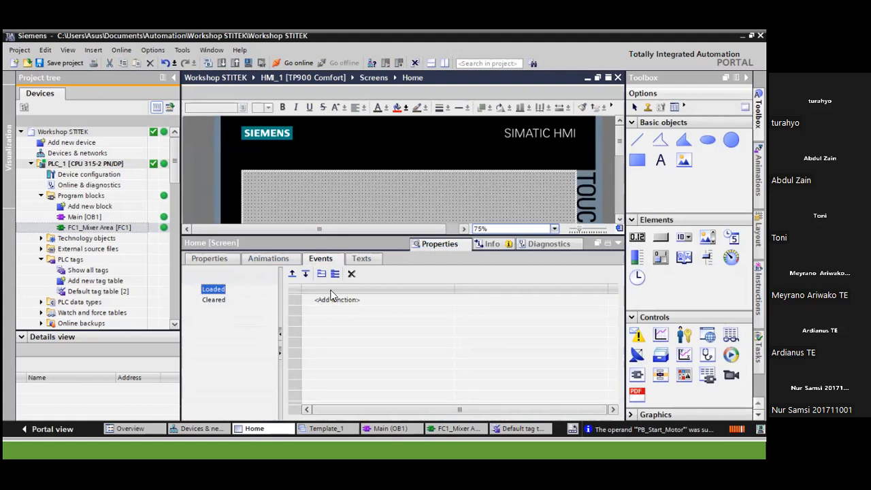
left_click_drag(404, 235, 400, 296)
left_click(357, 248)
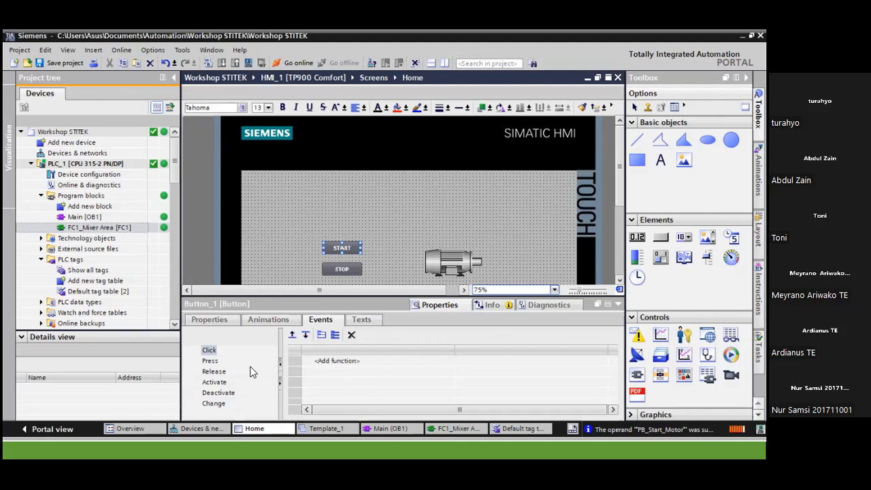
Add the SetBit system function to the START button's Press event
left_click(210, 361)
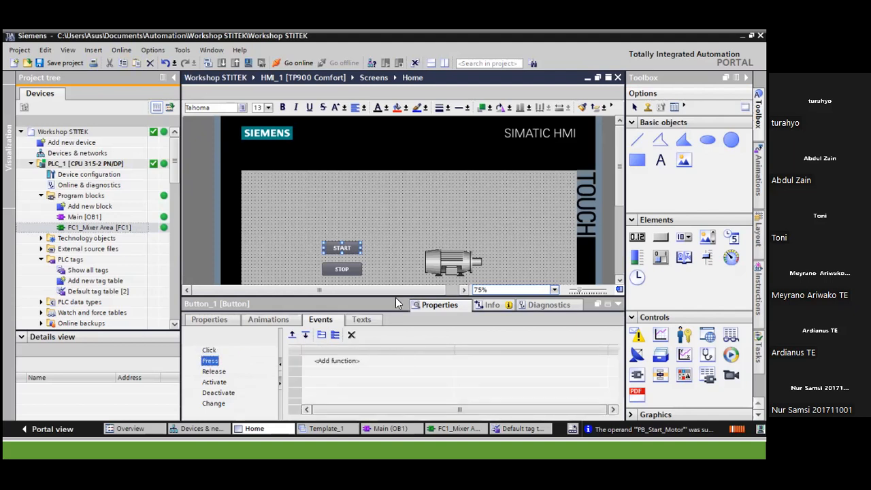
left_click_drag(395, 297, 396, 218)
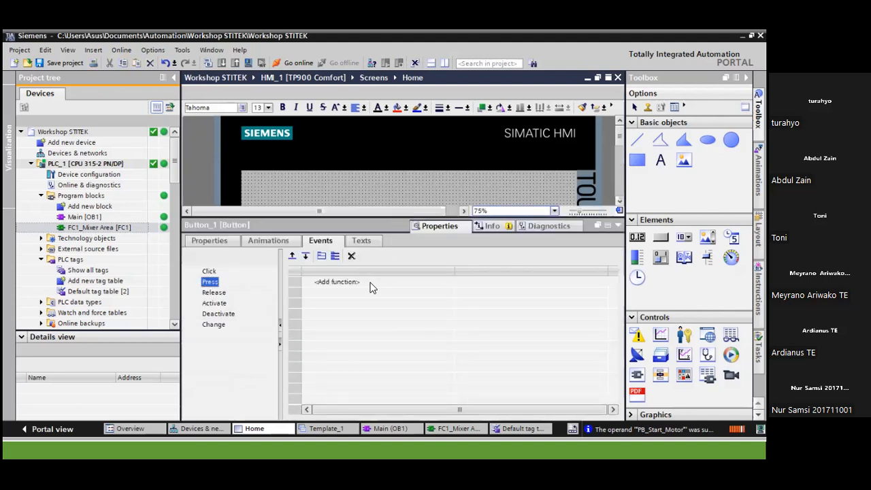
left_click(366, 282)
left_click(602, 281)
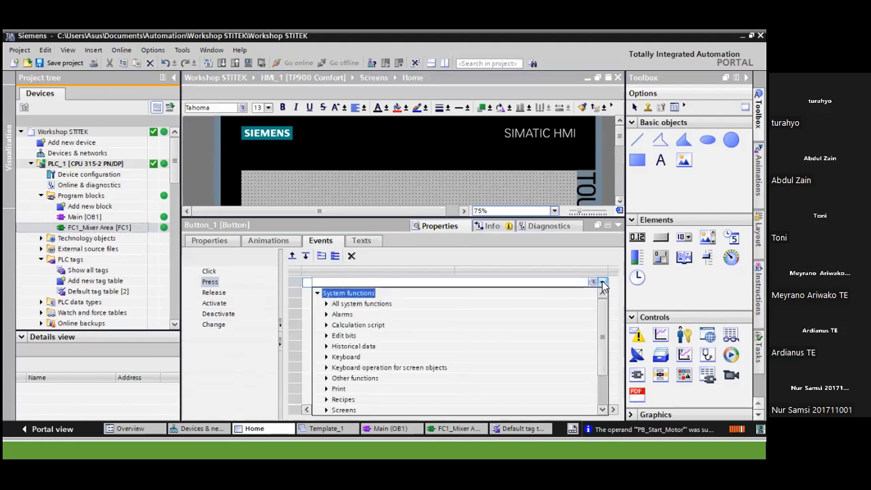
left_click(326, 336)
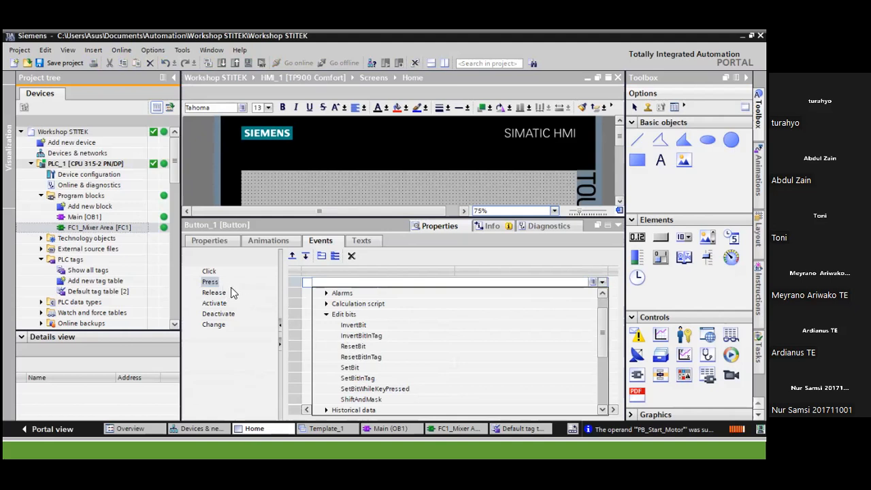
left_click(350, 368)
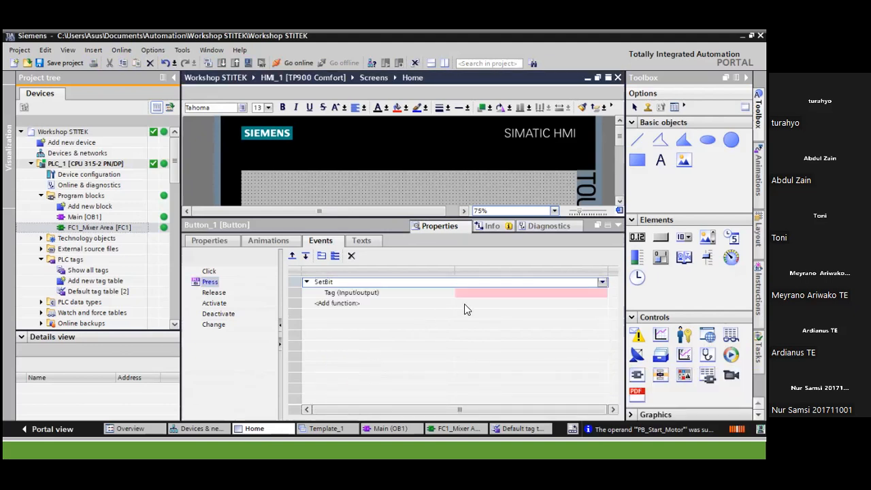
Assign the PLC tag PB_Start_Motor from PLC_1's default tag table to the SetBit function of the Press event
left_click(592, 293)
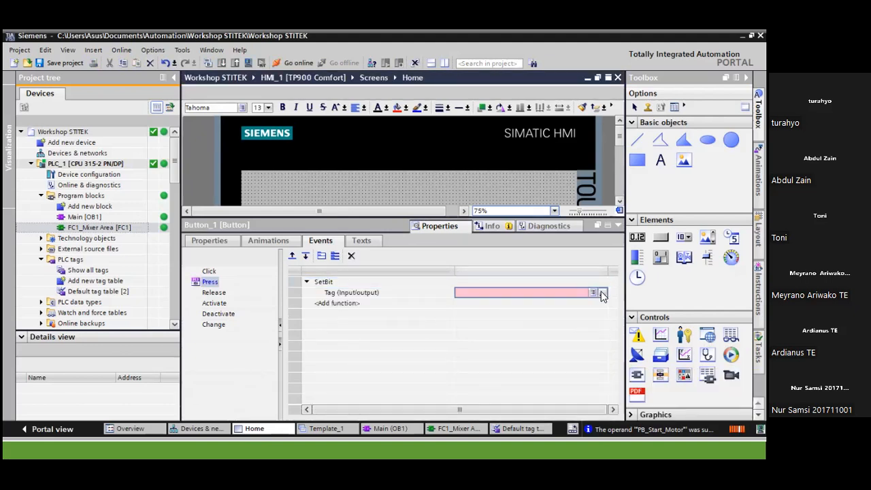
left_click(602, 293)
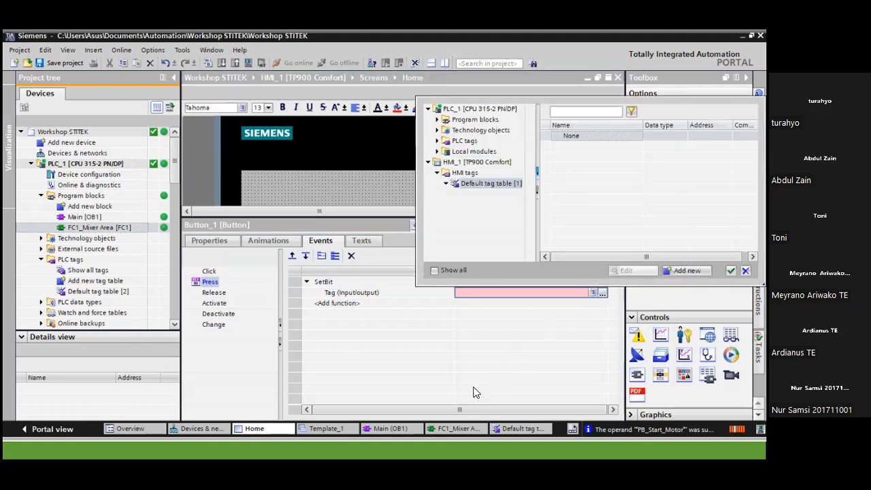
left_click(502, 185)
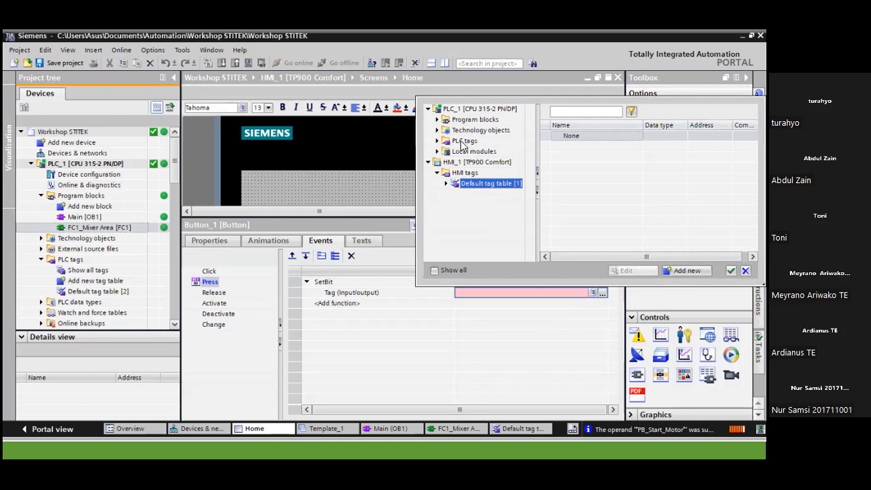
left_click(438, 141)
left_click(472, 151)
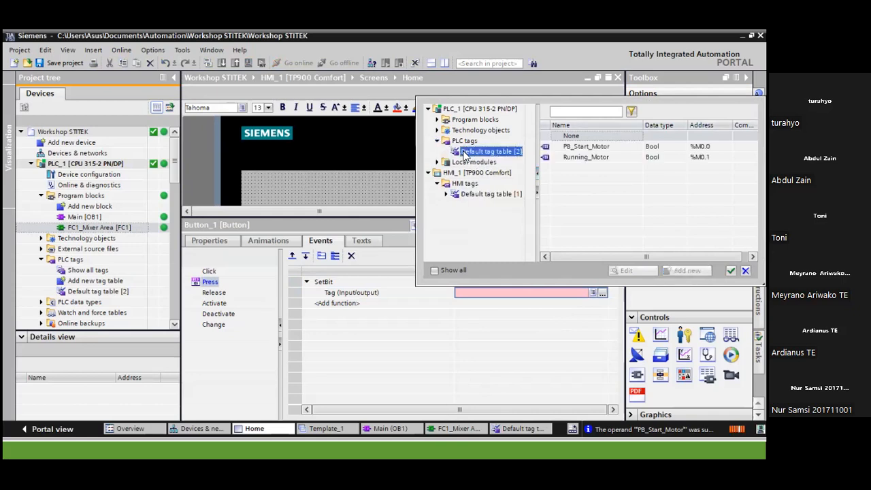
left_click(592, 147)
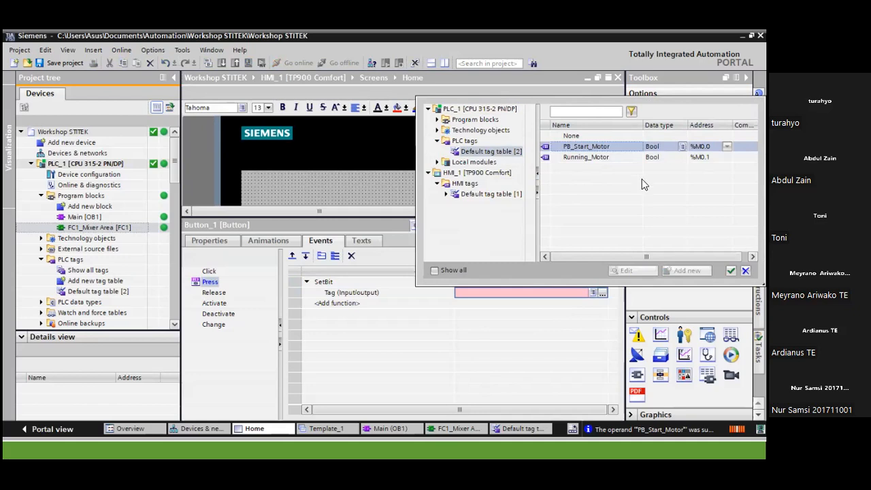
left_click(731, 271)
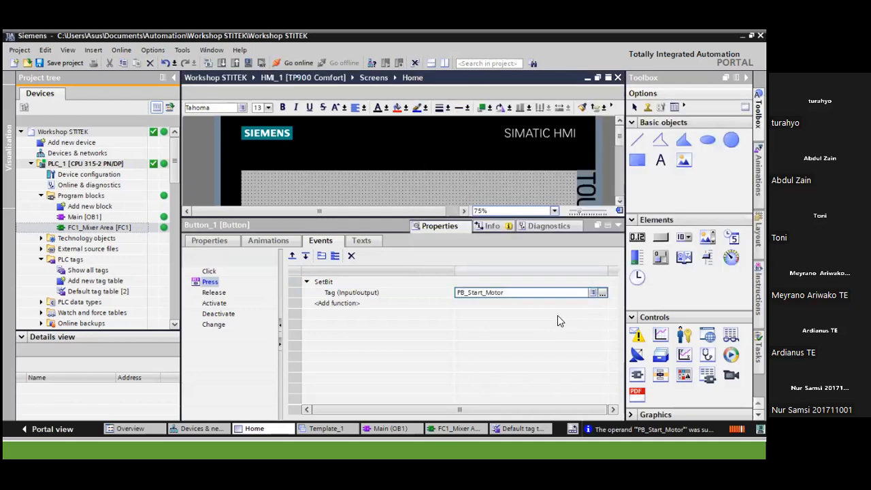
left_click(327, 283)
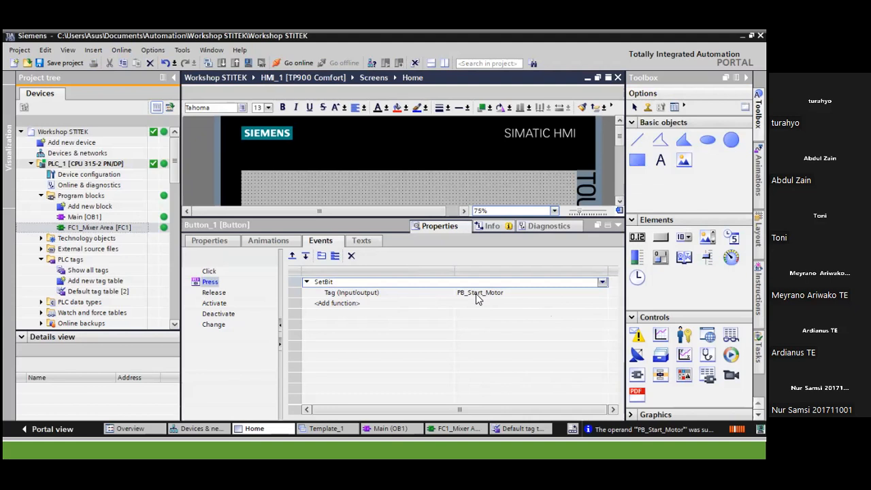
Add a ResetBit function to the START button's Release event and assign it the PLC tag PB_Start_Motor
left_click(212, 293)
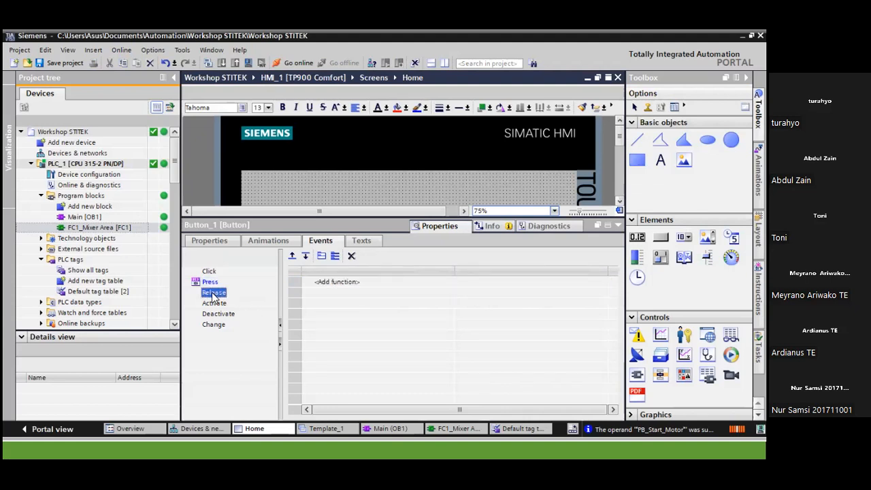
left_click(374, 281)
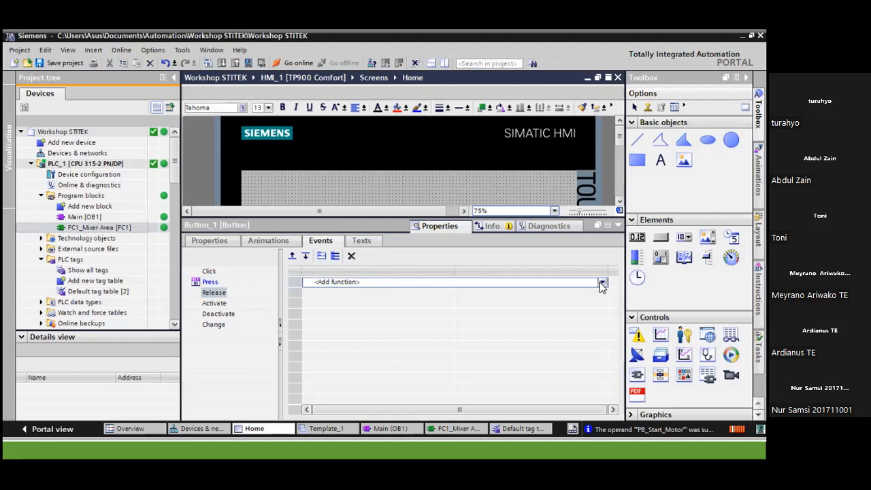
left_click(601, 283)
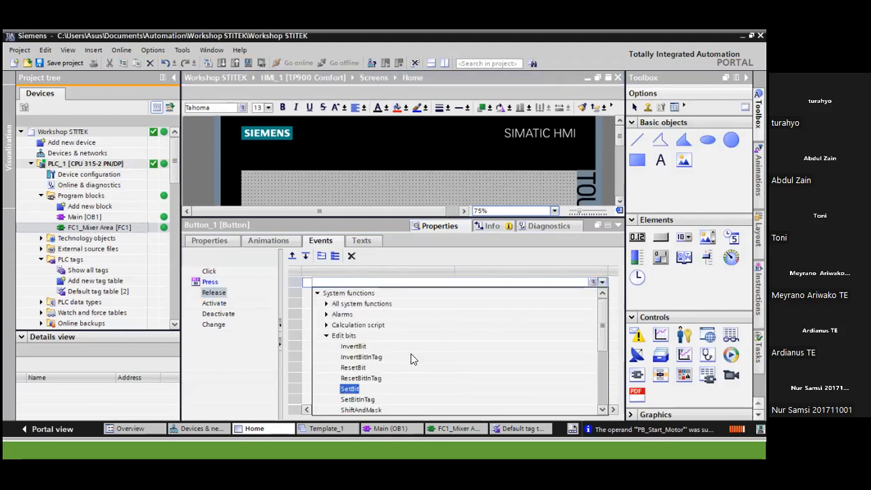
left_click(360, 368)
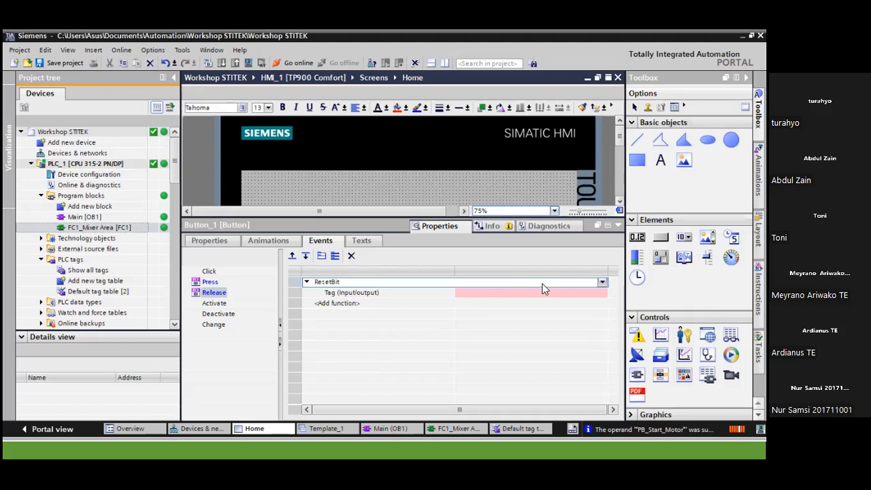
left_click(593, 293)
left_click(602, 292)
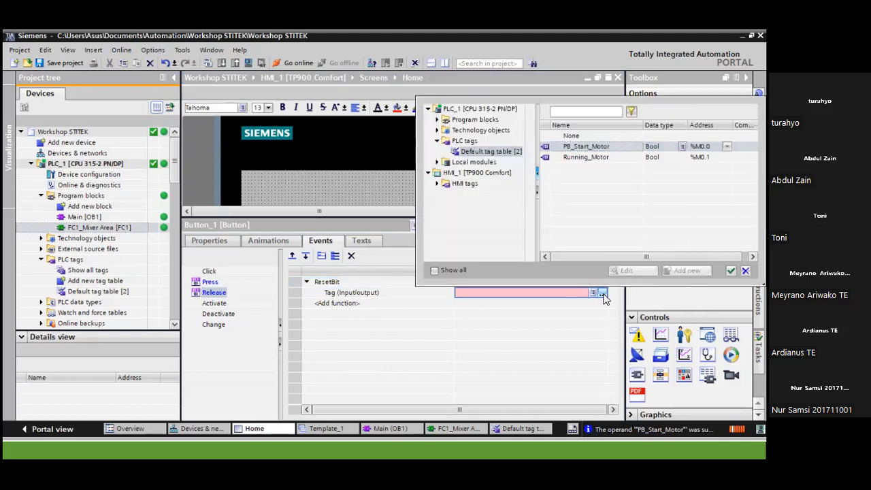
double_click(595, 147)
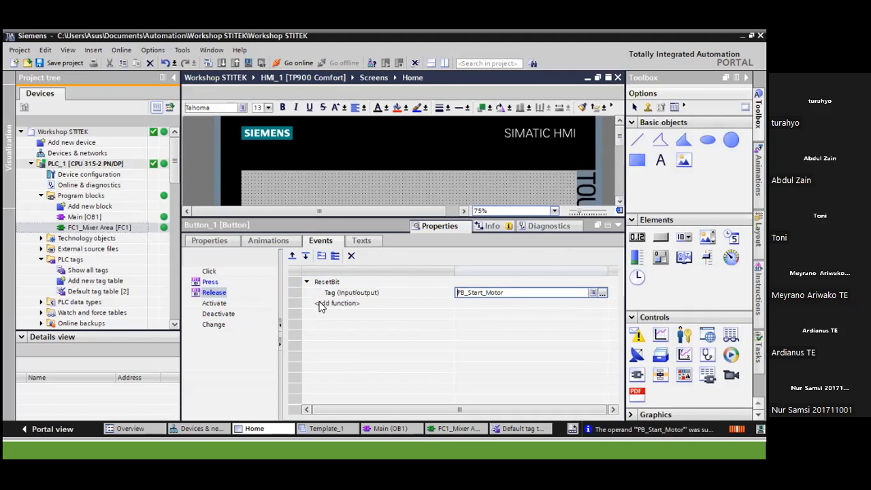
Add an Appearance animation to the START button and link it to the HMI tag PB_Start_Motor
left_click(289, 243)
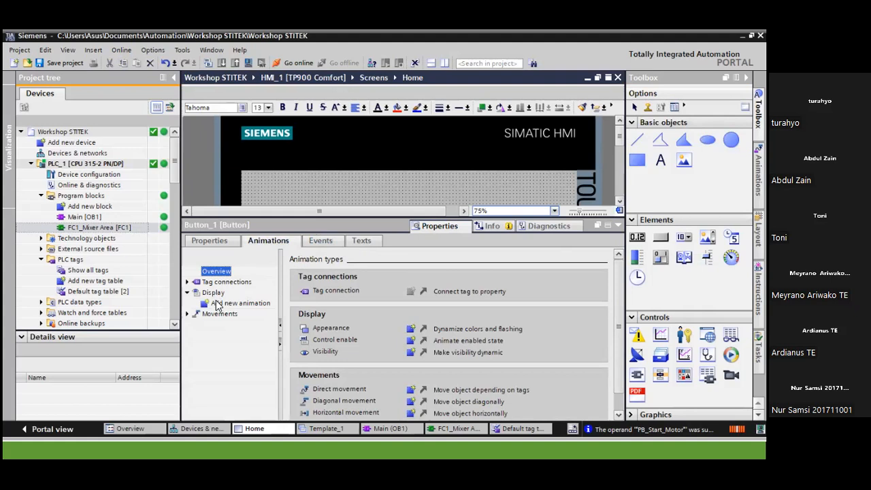
double_click(216, 304)
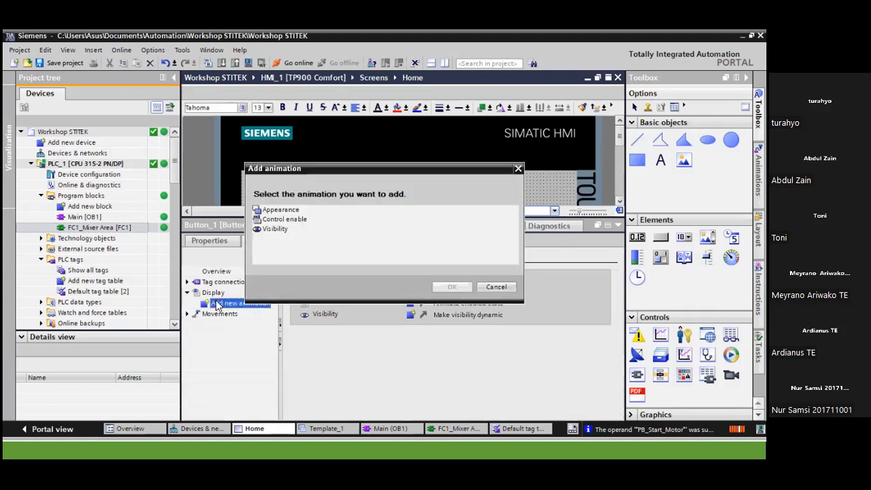
left_click(290, 212)
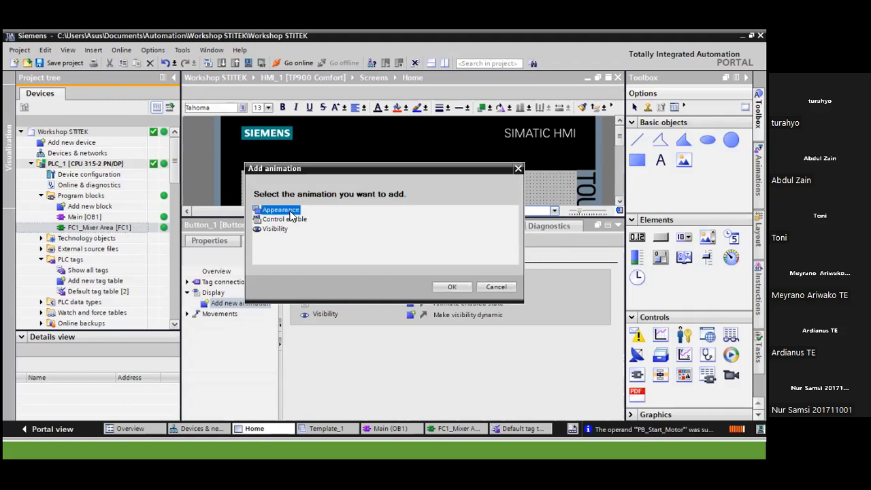
left_click(449, 287)
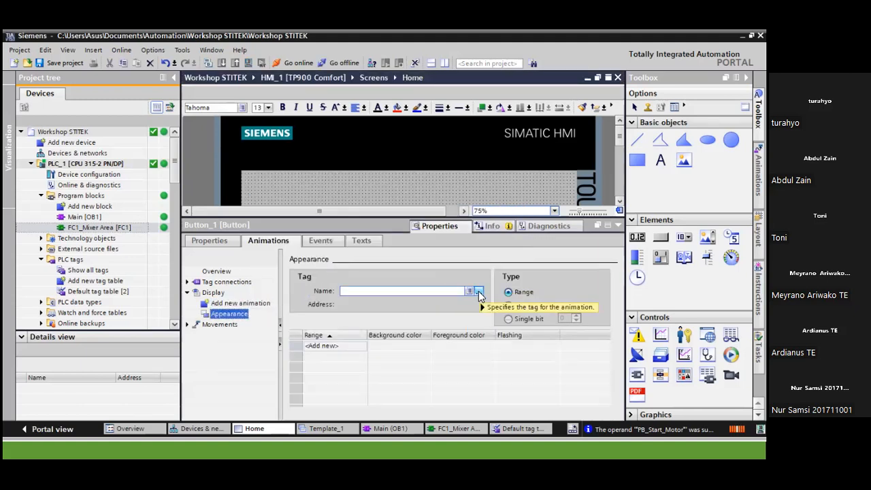
left_click(478, 291)
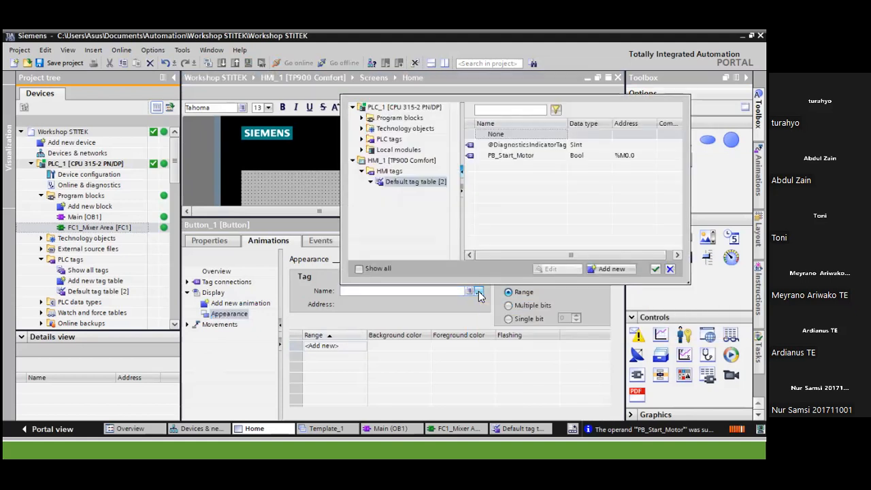
left_click(526, 156)
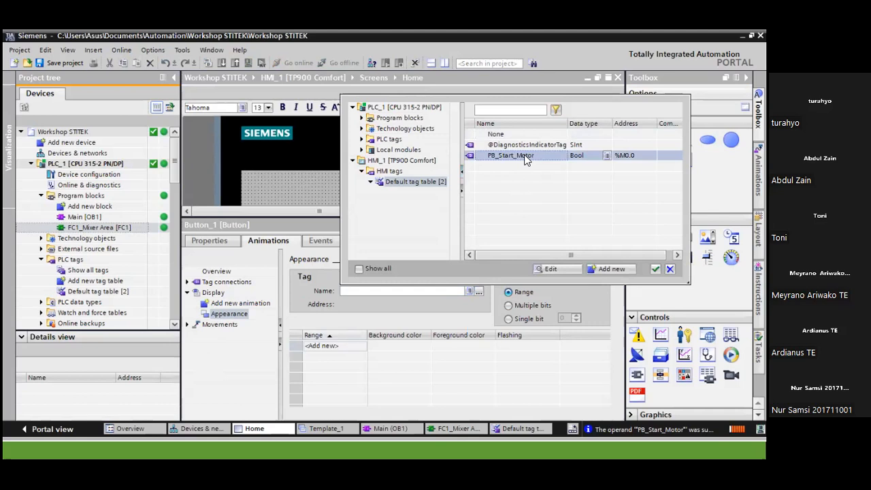
left_click(655, 269)
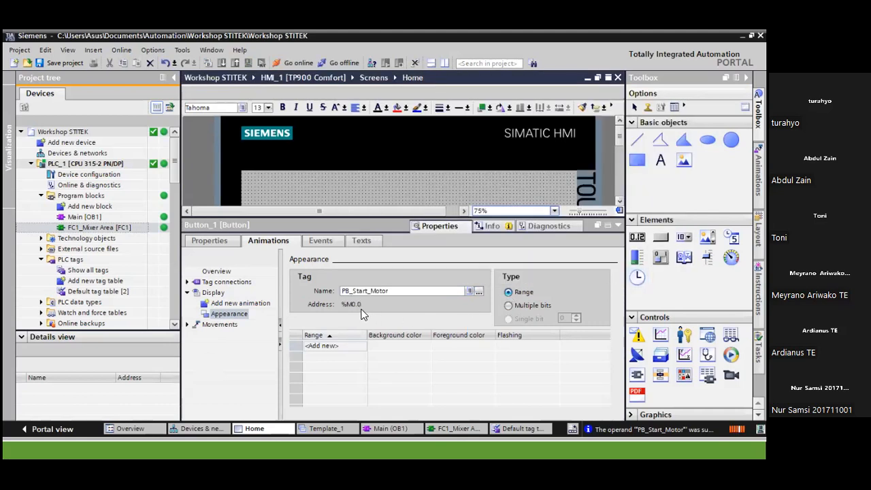
Add ranges 0 and 1 to the Appearance animation and set the background color of range 0 to 192, 192, 192
left_click(328, 345)
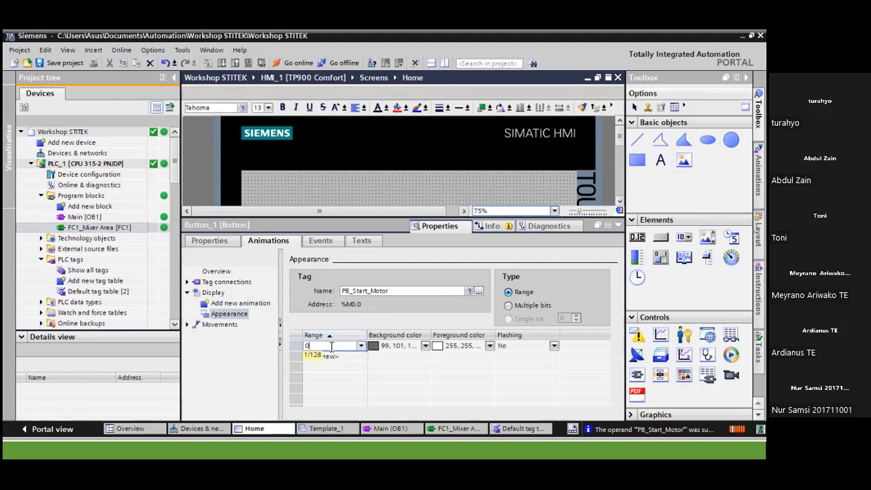
left_click(334, 356)
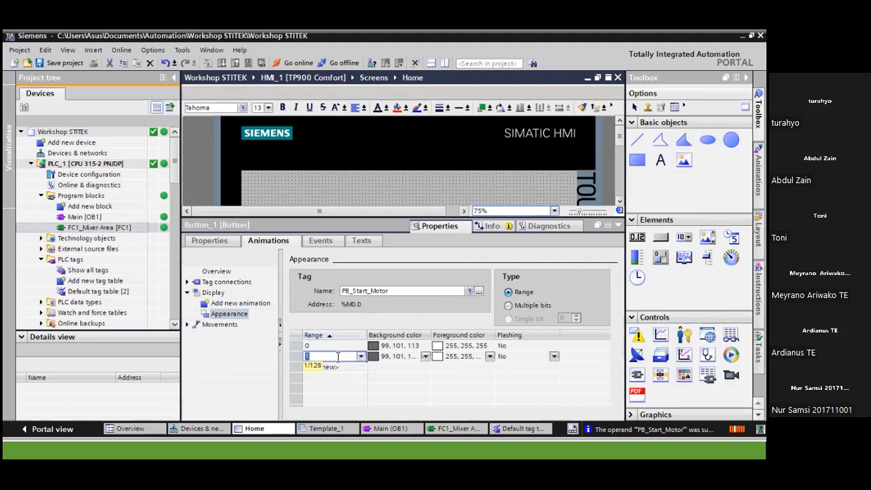
left_click(426, 345)
left_click(426, 345)
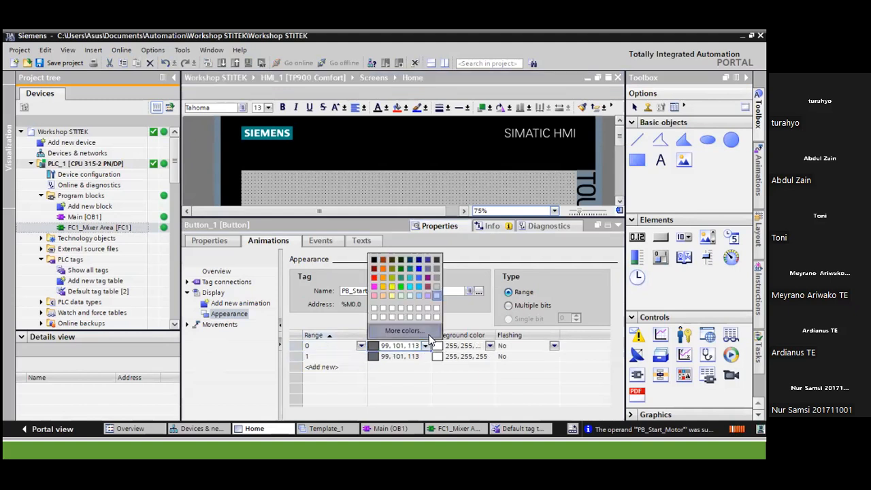
left_click(437, 285)
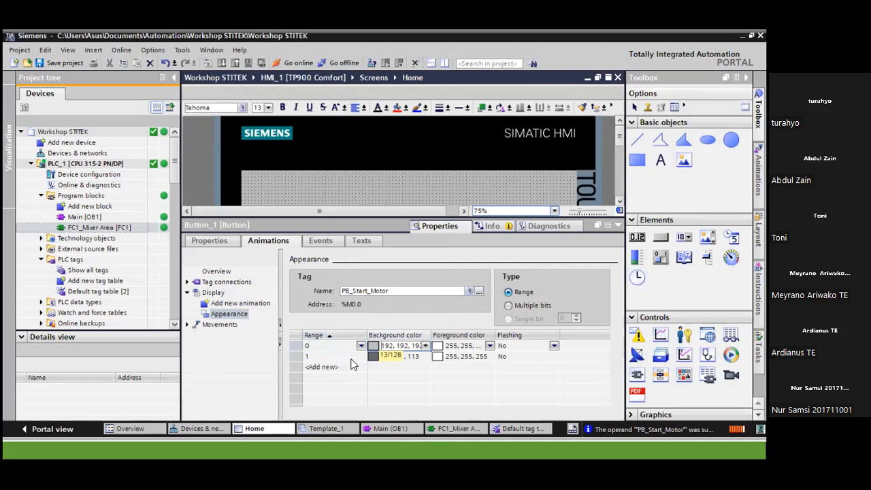
Set the background color of range 1 in the START button's Appearance animation to green 0, 255, 0
left_click(427, 356)
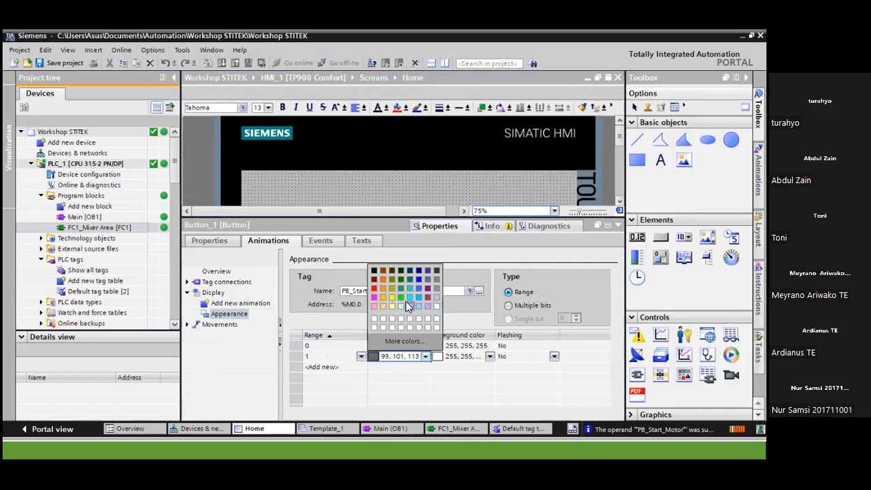
left_click(403, 297)
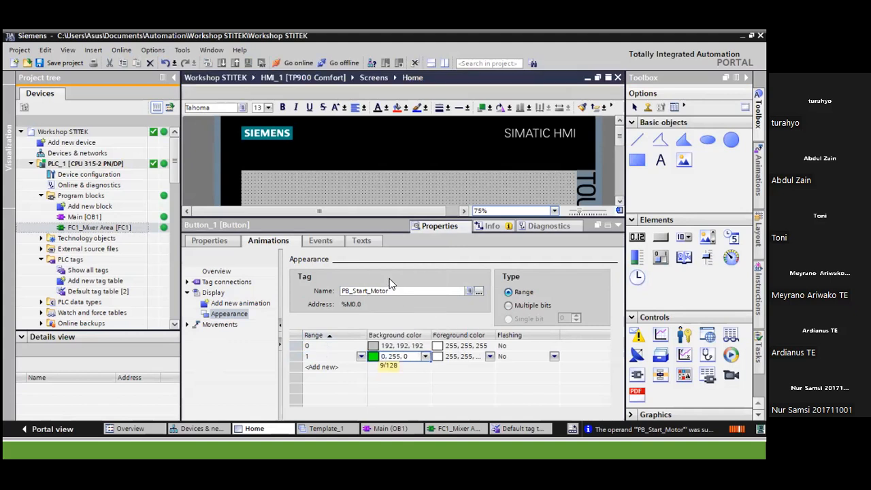
left_click(617, 225)
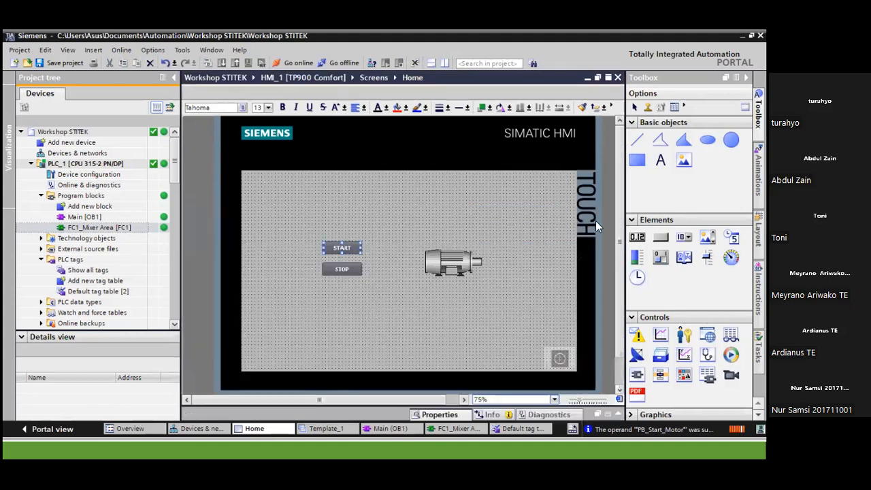
Add an Appearance animation to the motor symbol on the Home screen
left_click(454, 262)
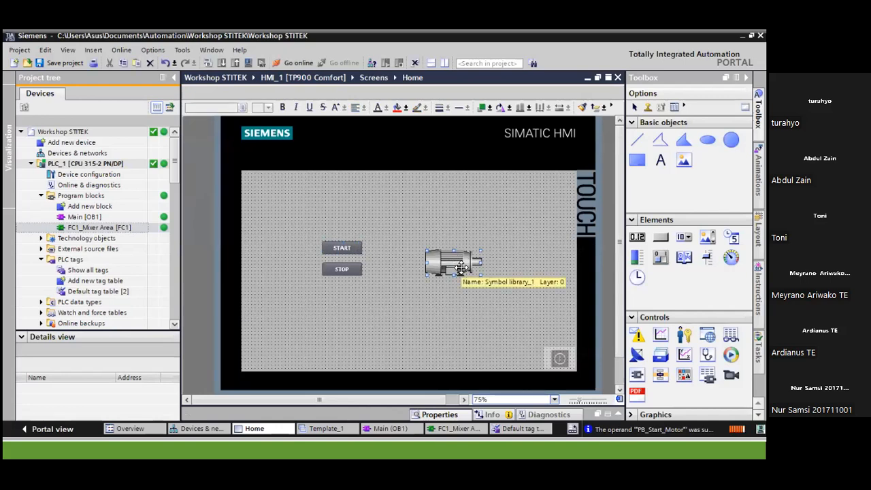
left_click(440, 414)
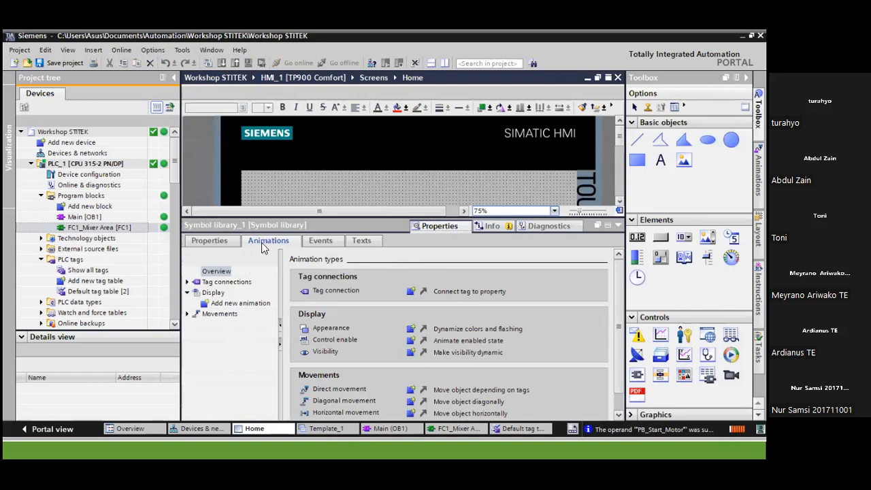
double_click(240, 305)
double_click(288, 210)
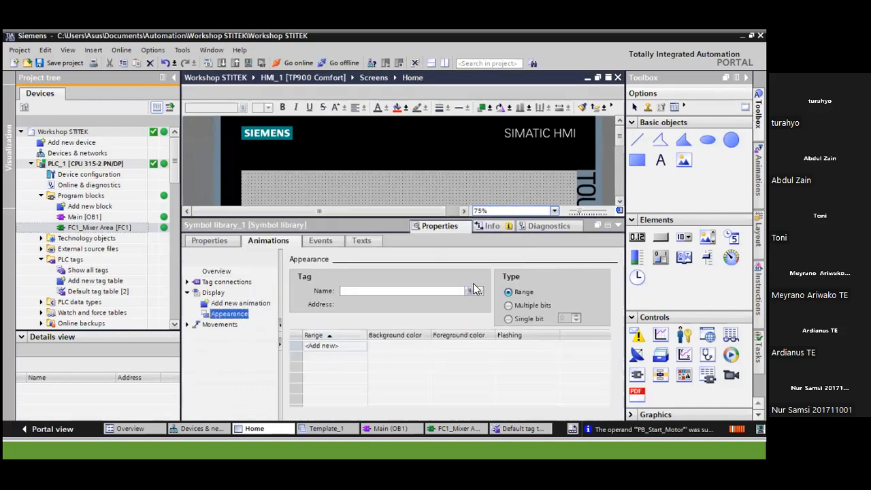
Link the motor symbol's Appearance animation to the PLC tag Running_Motor from PLC_1's default tag table
left_click(480, 292)
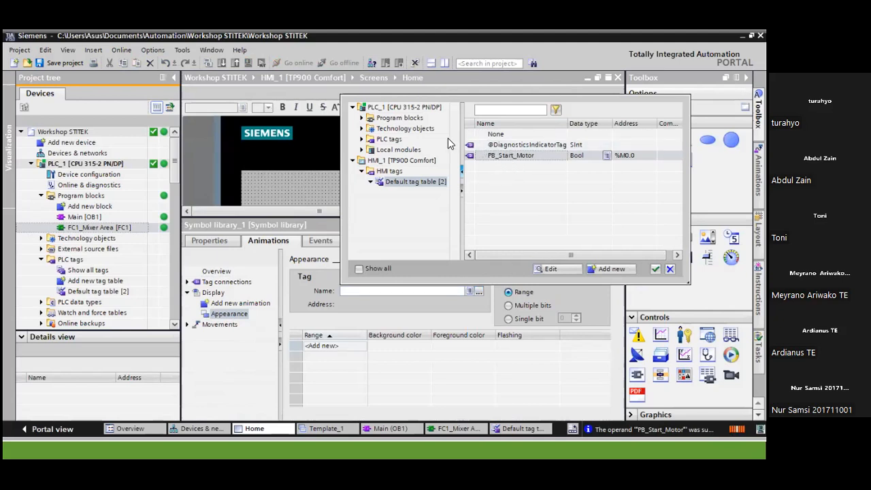
left_click(361, 138)
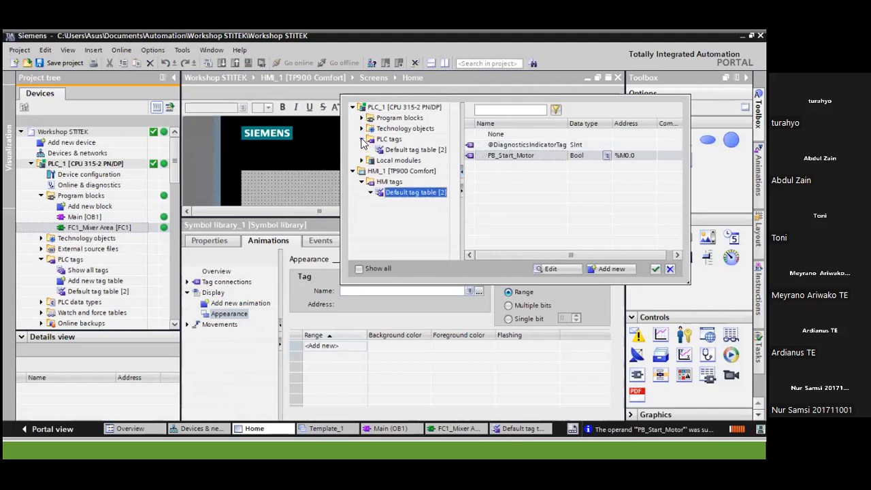
left_click(395, 151)
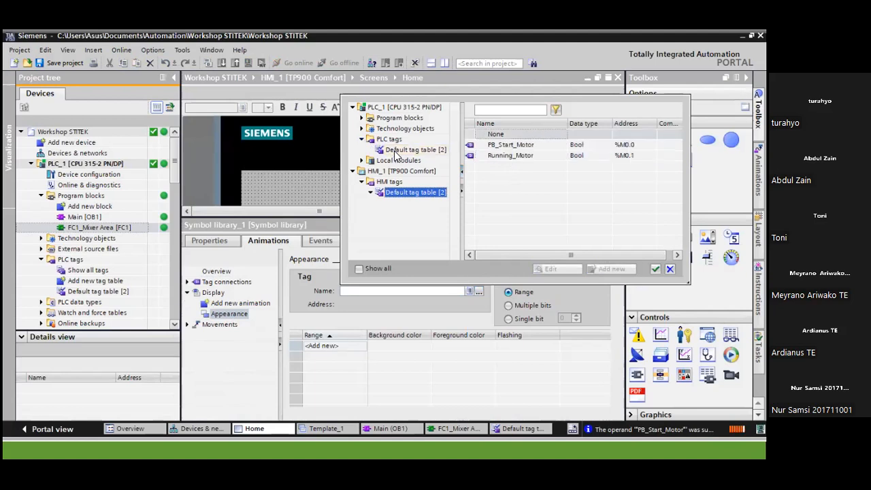
left_click(504, 157)
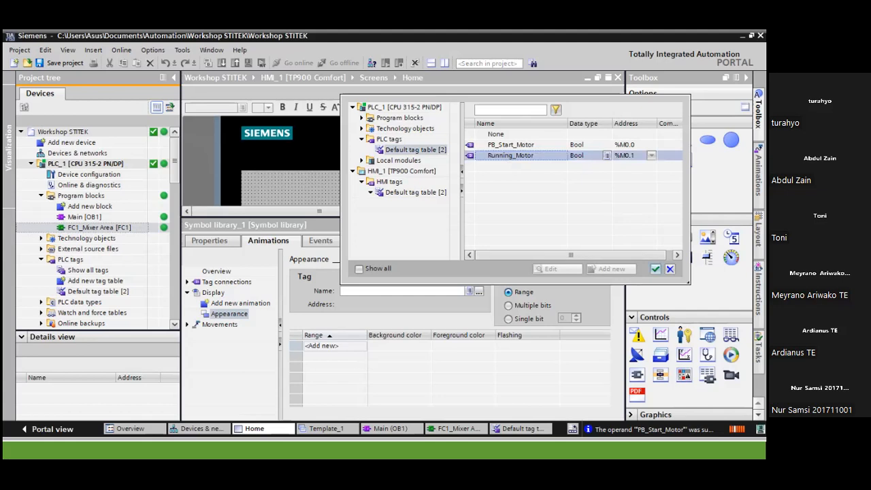
left_click(655, 268)
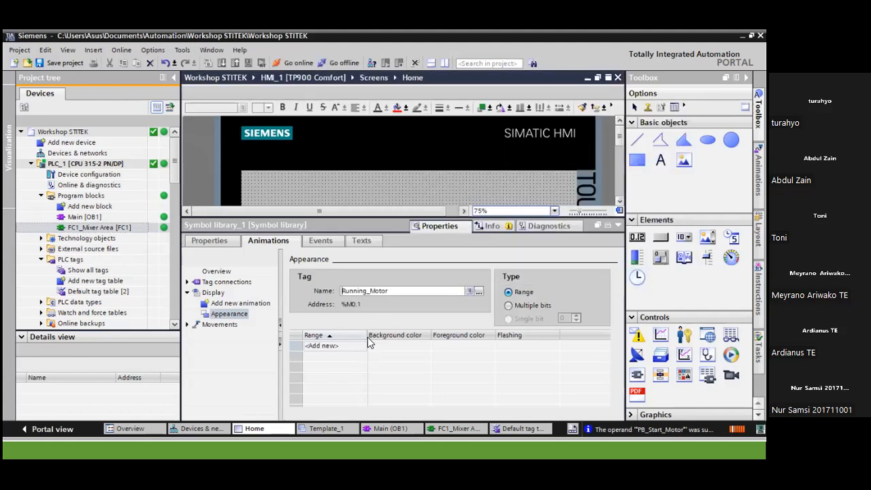
Add ranges 0 and 1 to the motor's Appearance animation with foreground colors 192, 192, 192 and 0, 255, 0 respectively
double_click(352, 346)
double_click(343, 358)
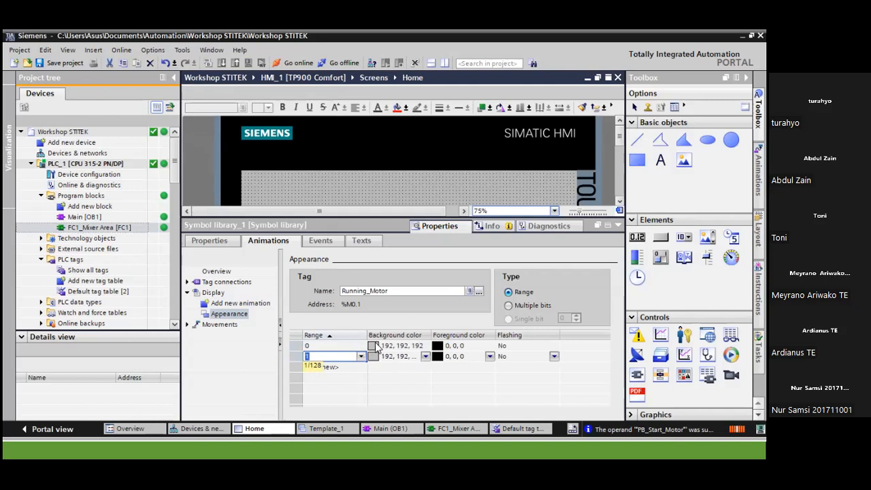
left_click(489, 346)
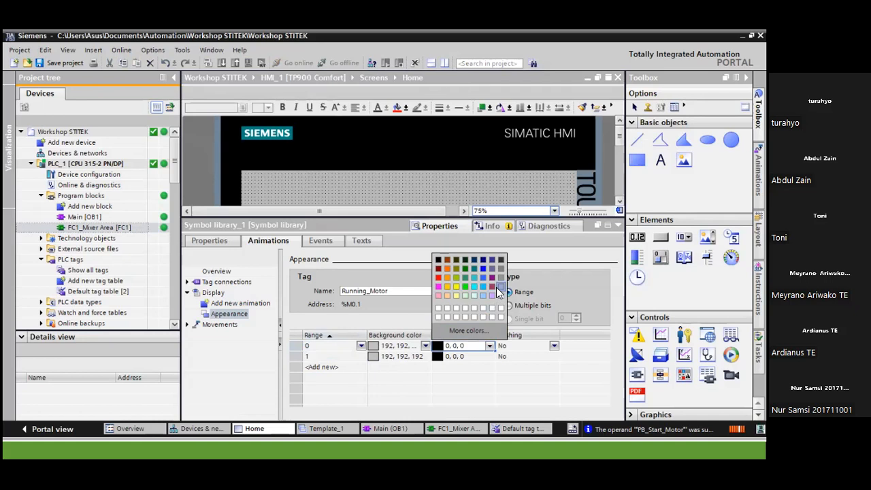
left_click(500, 286)
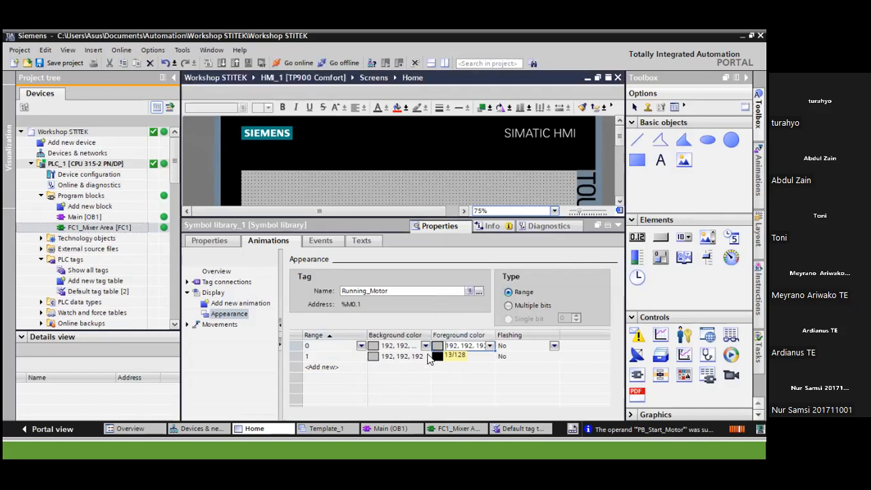
left_click(484, 357)
left_click(488, 357)
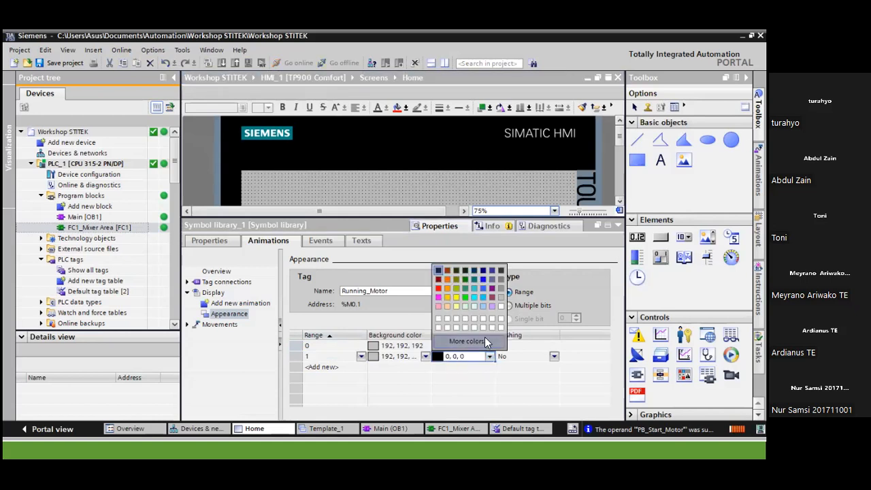
left_click(466, 299)
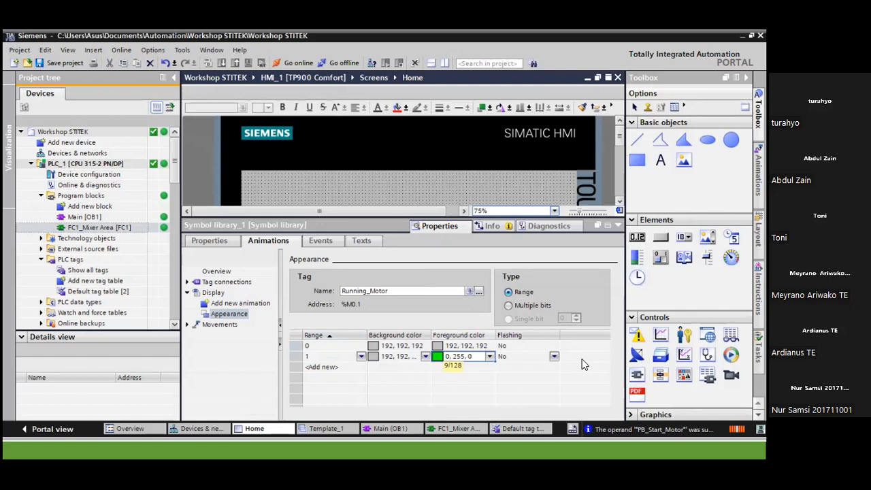
Set Flashing to Yes for range 1 of the motor symbol's Appearance animation
left_click(551, 356)
left_click(553, 357)
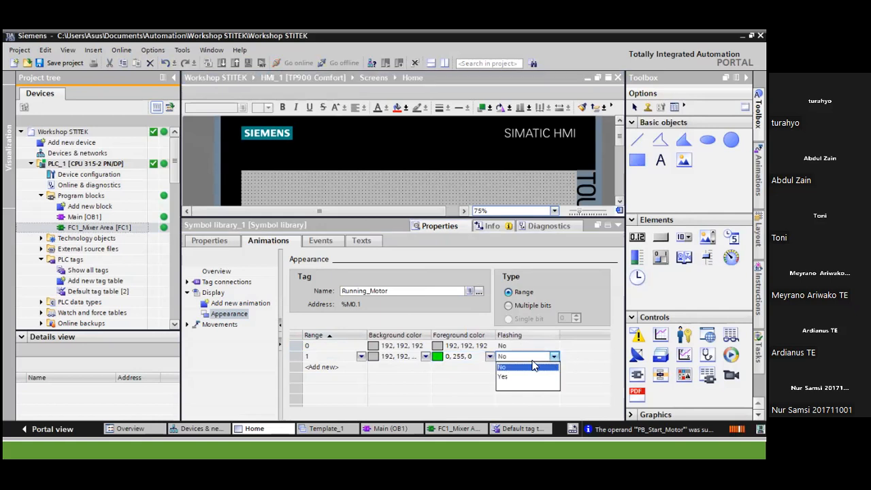
left_click(516, 378)
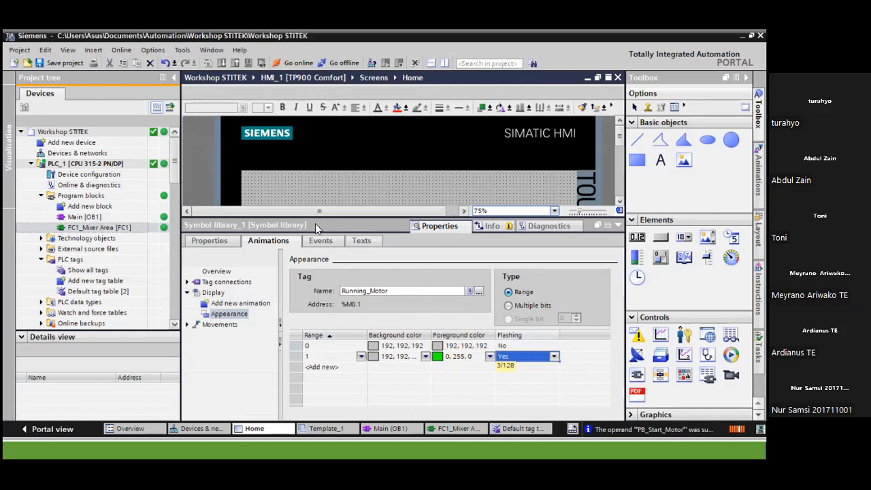
Set the motor symbol's fill style to Solid and its static foreground color to 192, 192, 192
left_click(218, 244)
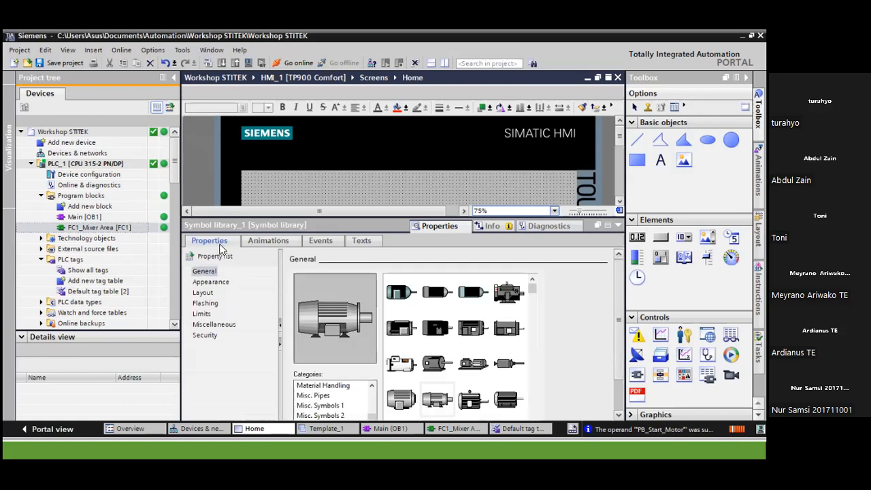
left_click(217, 283)
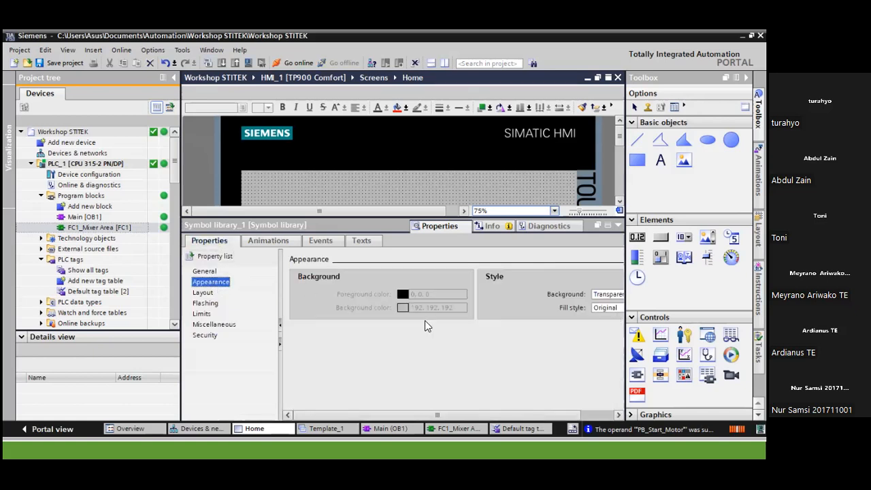
left_click_drag(626, 202, 681, 202)
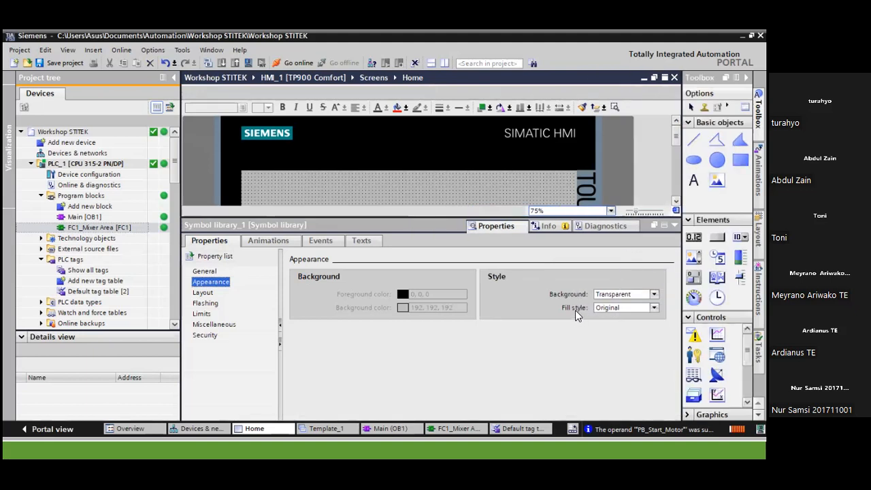
left_click(284, 243)
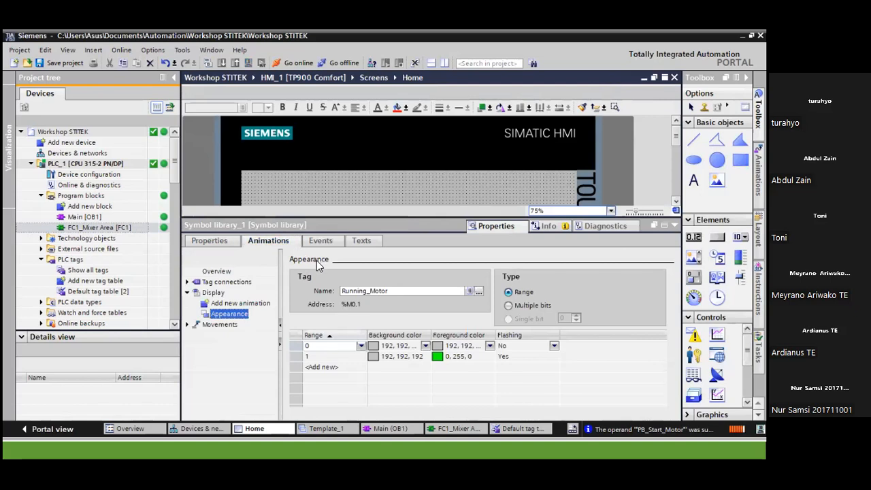
left_click(209, 240)
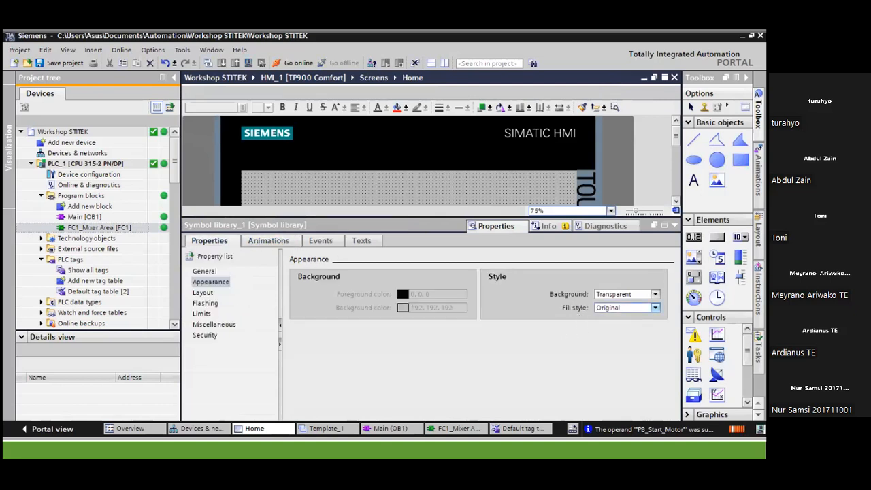
left_click(654, 308)
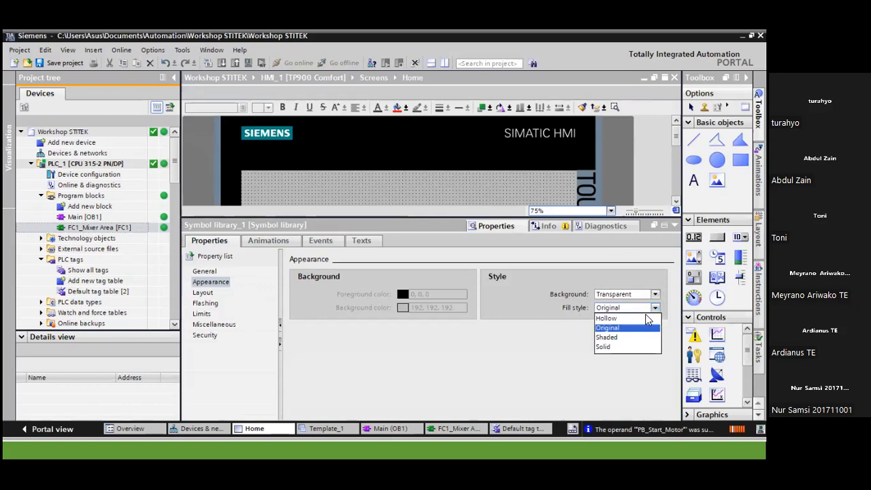
left_click(606, 347)
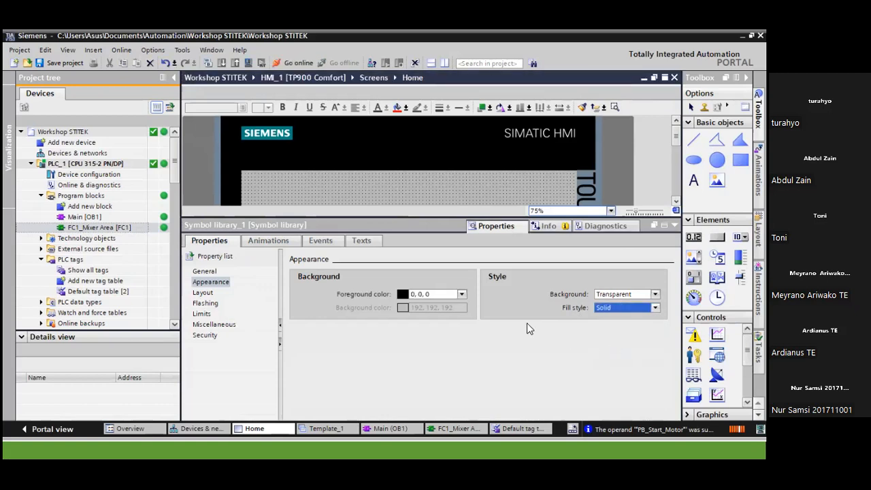
left_click(462, 294)
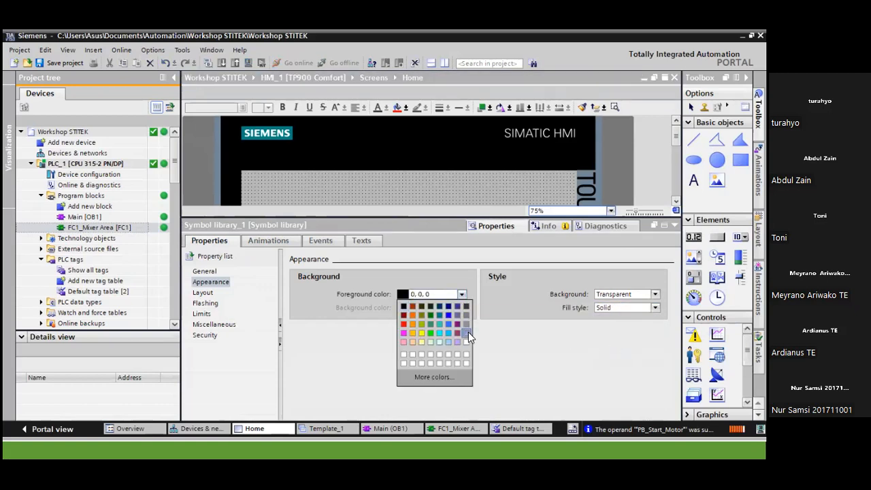
left_click(468, 332)
left_click(674, 225)
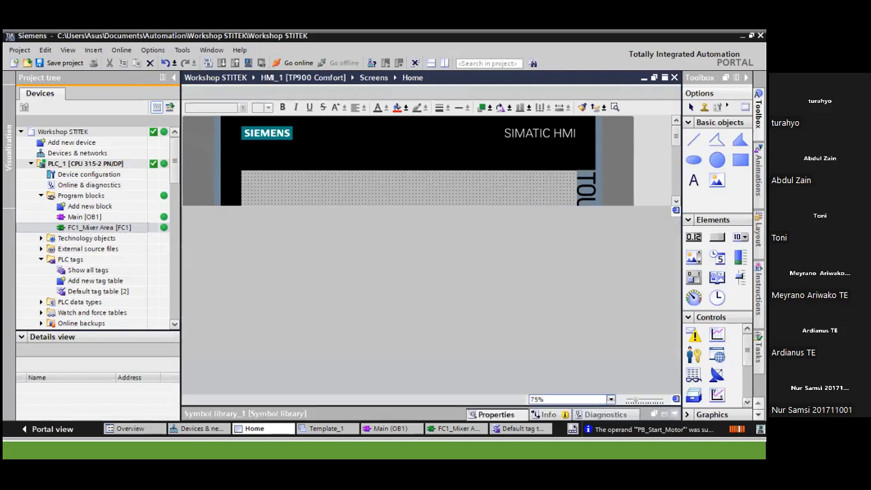
Change the motor symbol's fill style to Shaded in its appearance properties
left_click(502, 415)
left_click(461, 294)
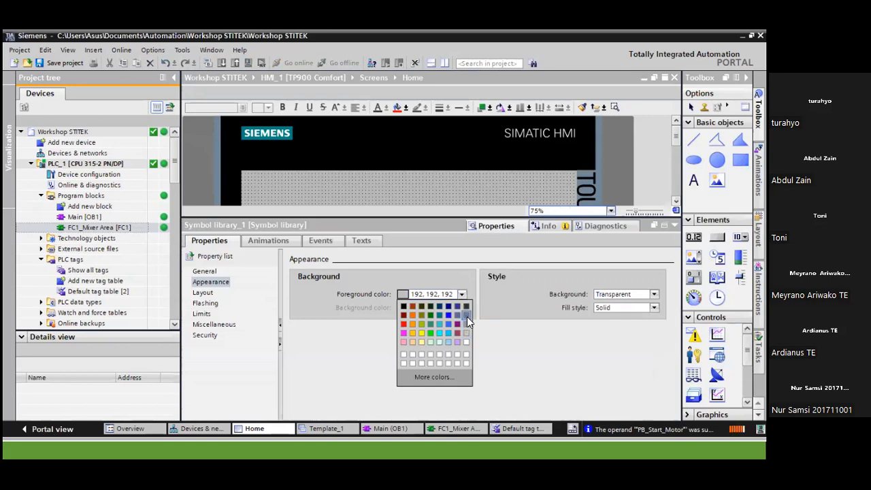
left_click(653, 307)
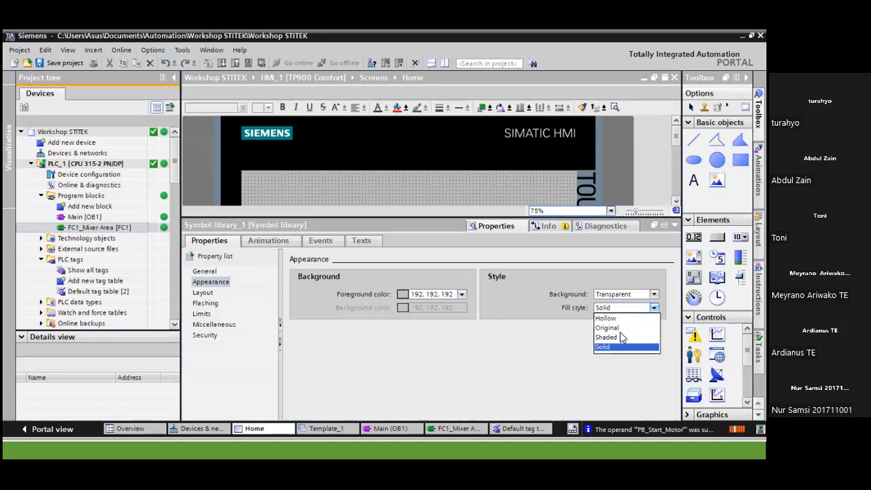
left_click(616, 335)
left_click(675, 225)
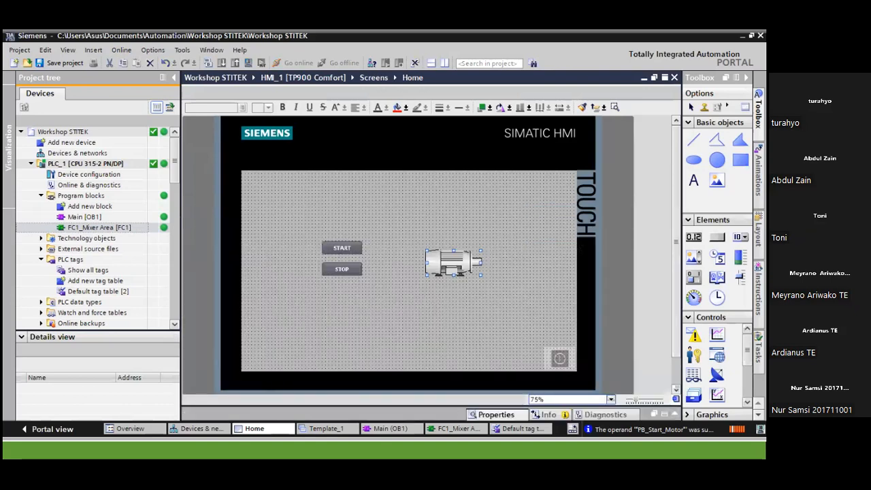
left_click(497, 279)
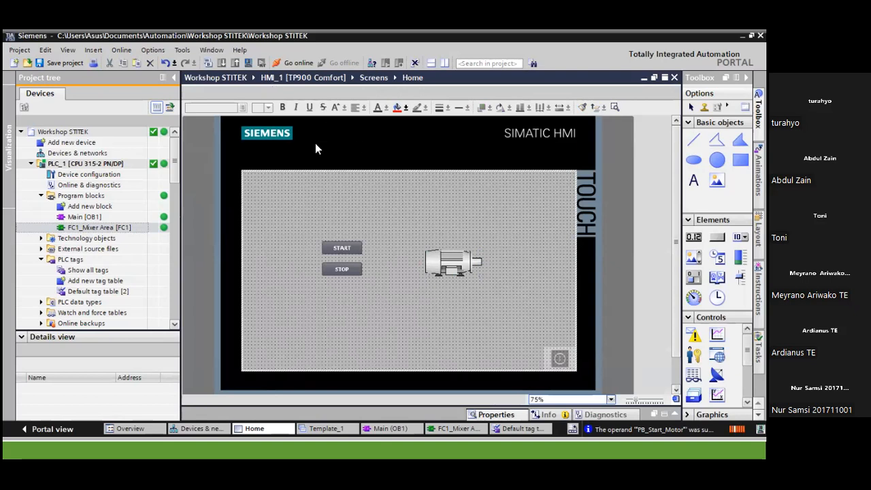
Start the HMI simulation with the Home screen and operate the START button in the runtime to test the motor
left_click(249, 64)
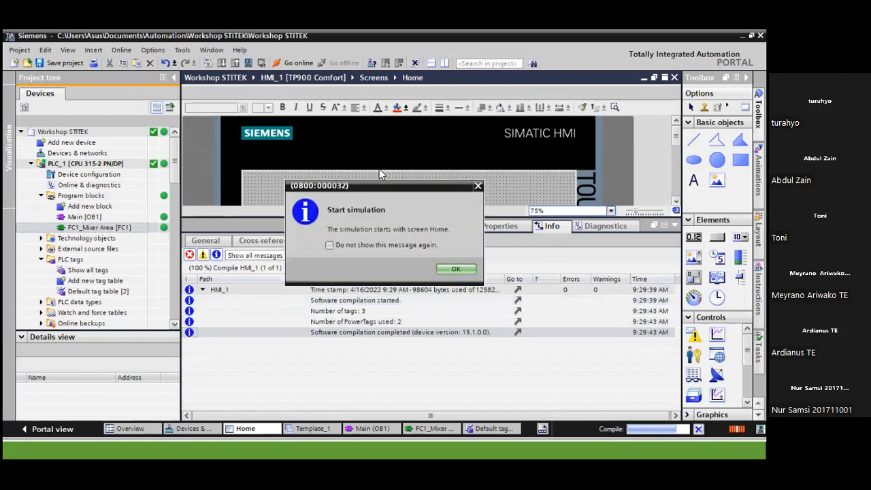
left_click(457, 270)
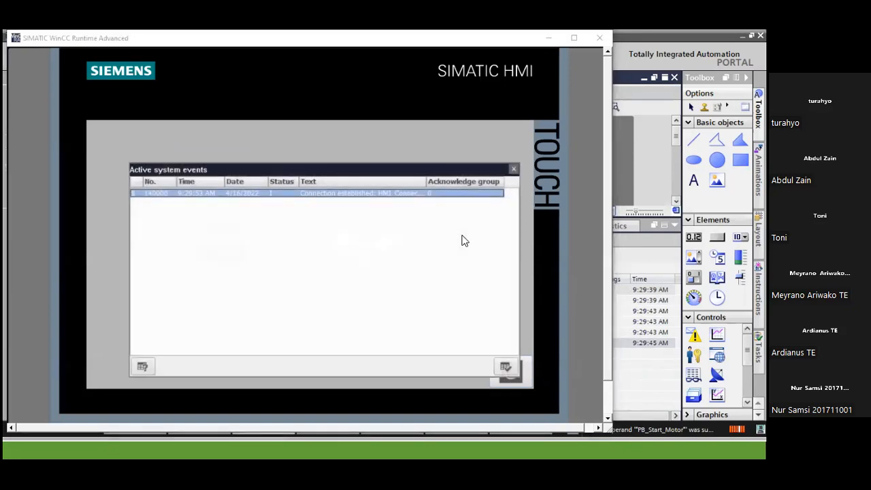
left_click(513, 170)
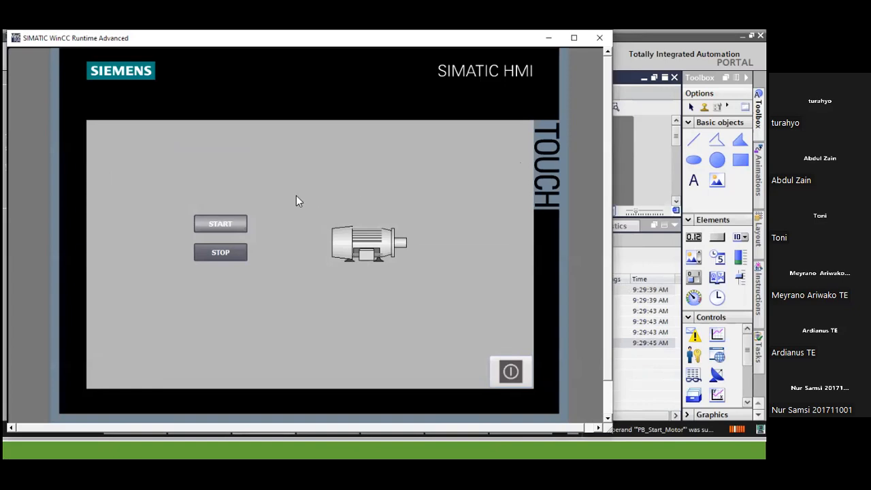
left_click(237, 227)
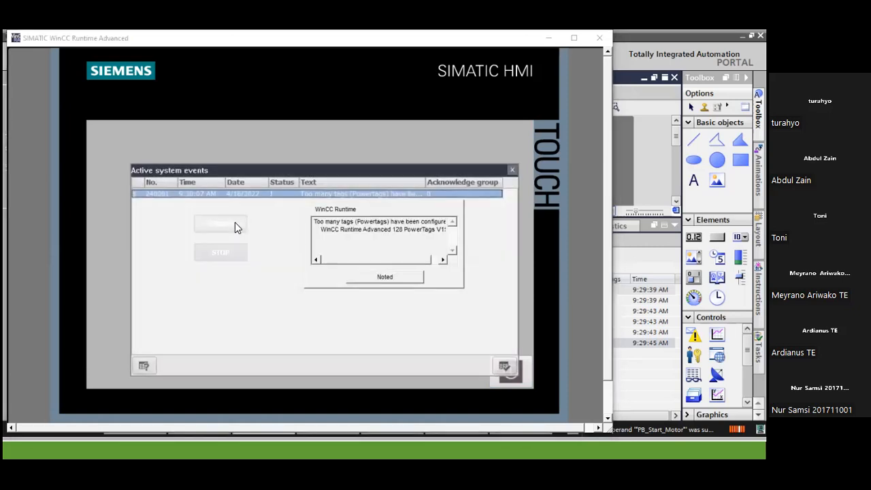
Acknowledge the system event in the HMI runtime and operate the START button to test the motor
left_click(385, 277)
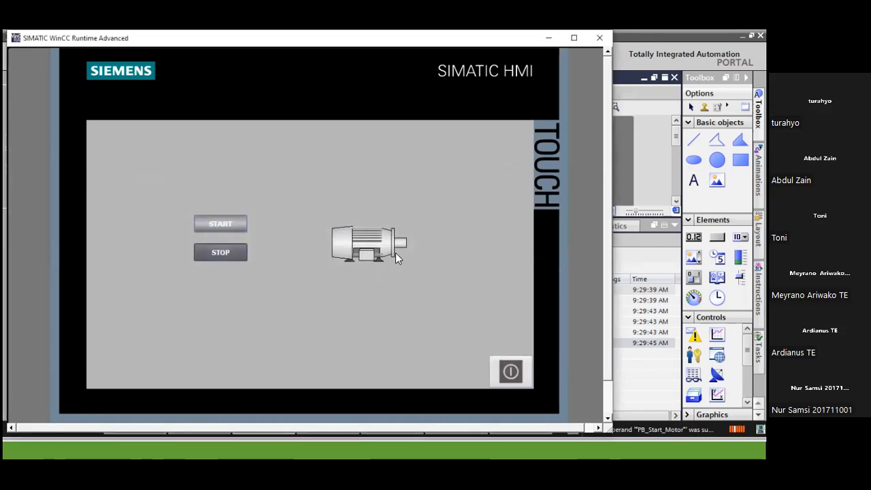
left_click(240, 228)
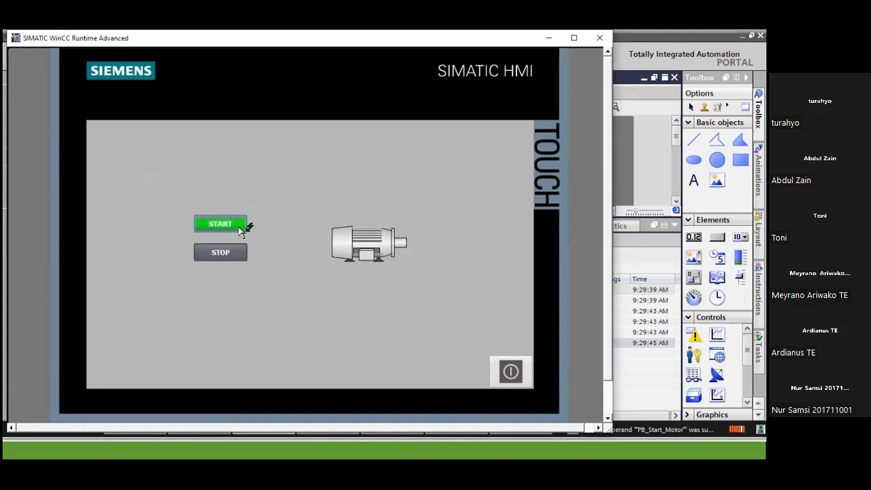
left_click(240, 229)
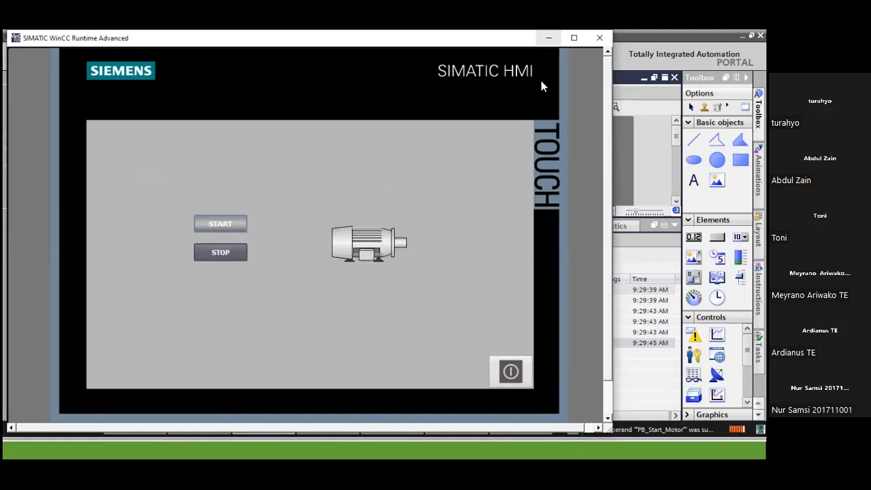
Switch from the HMI runtime to the FC1_Mixer Area block in TIA Portal and show its ladder networks in full
left_click(547, 38)
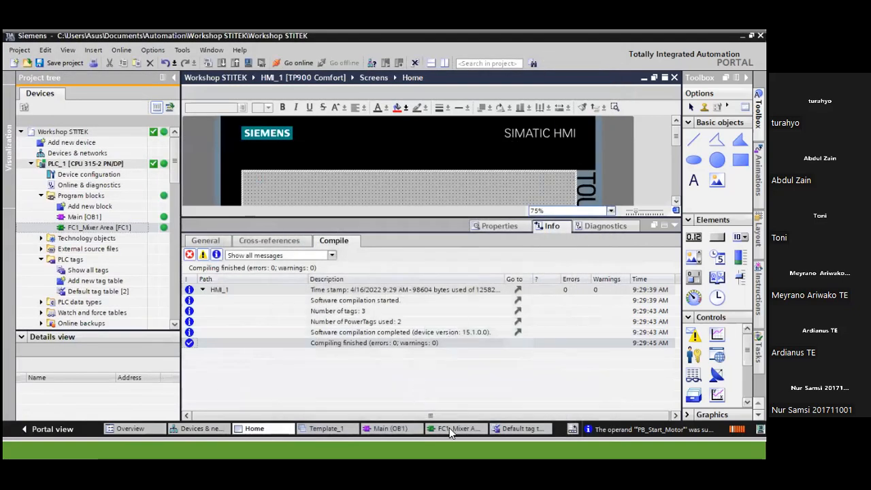
left_click(449, 427)
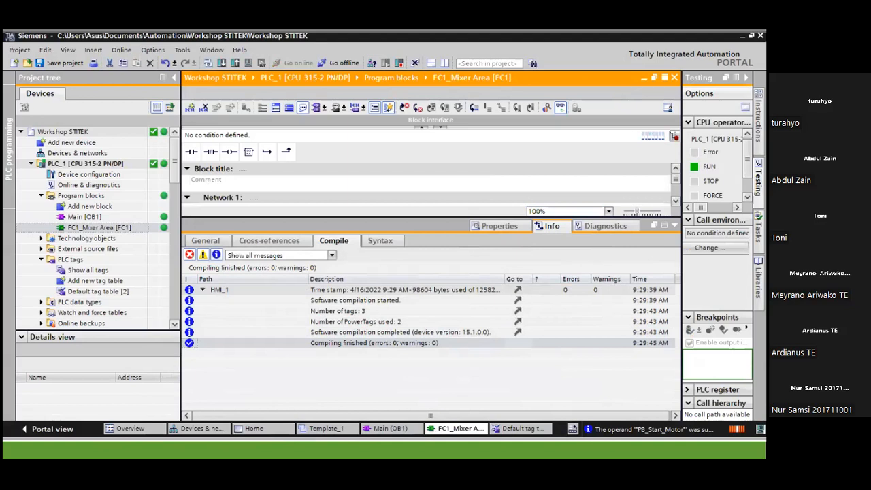
left_click(674, 225)
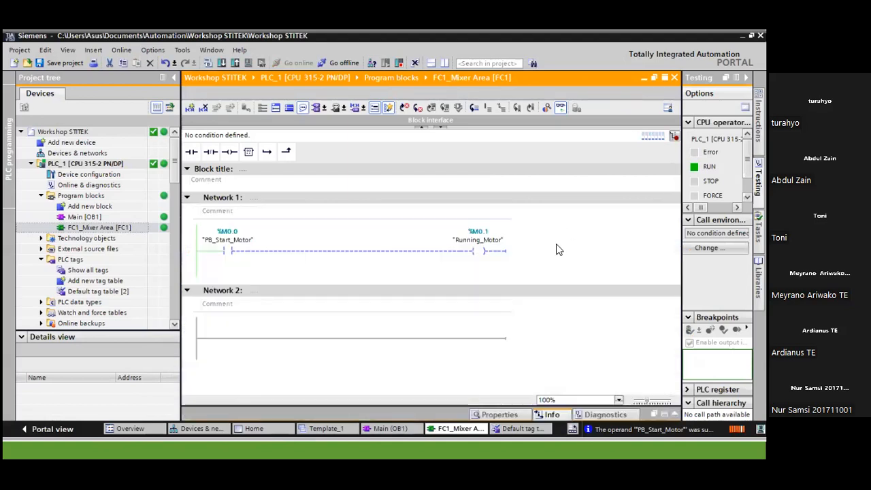
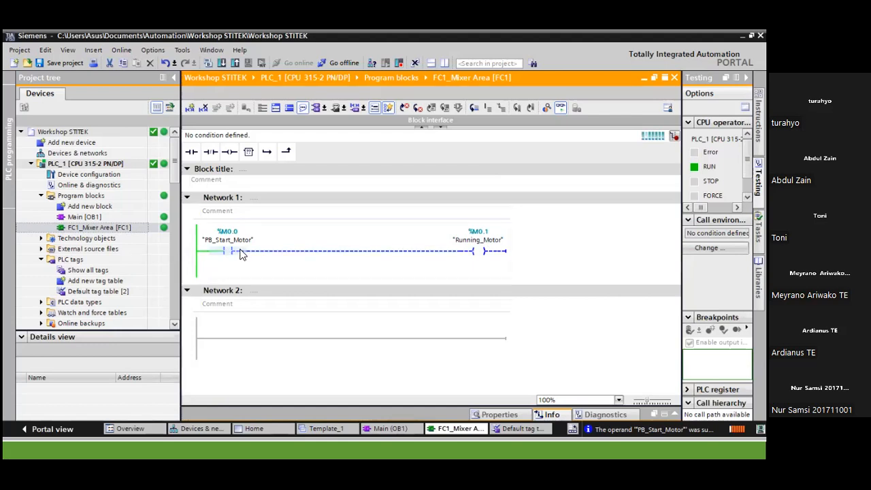
Open a branch after the PB_Start_Motor contact in Network 1 and add a normally open contact assigned to "Running_Motor"
left_click(261, 256)
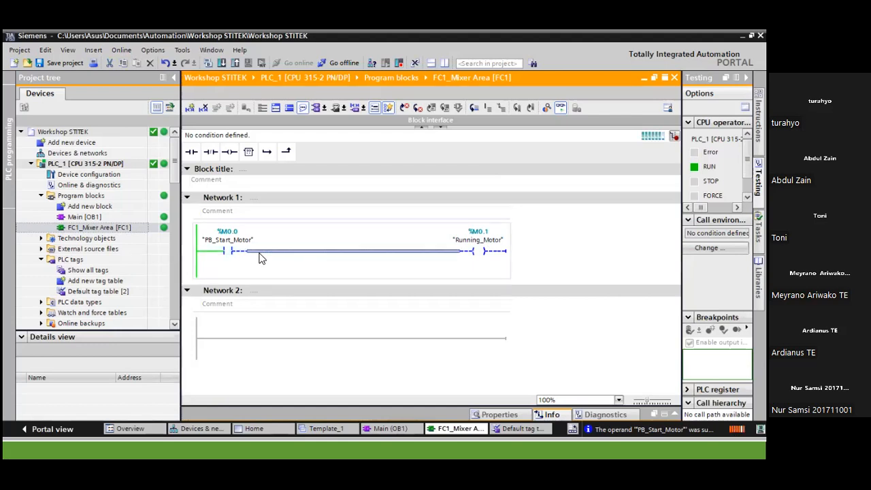
left_click(268, 157)
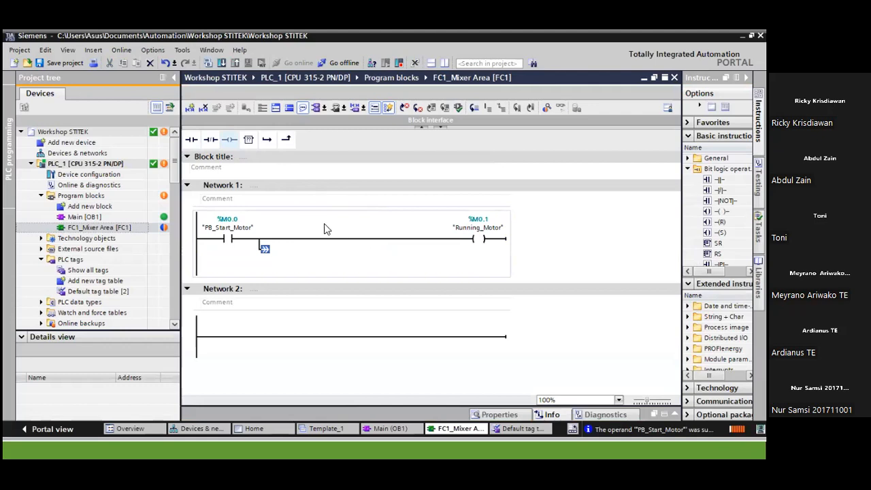
left_click(192, 149)
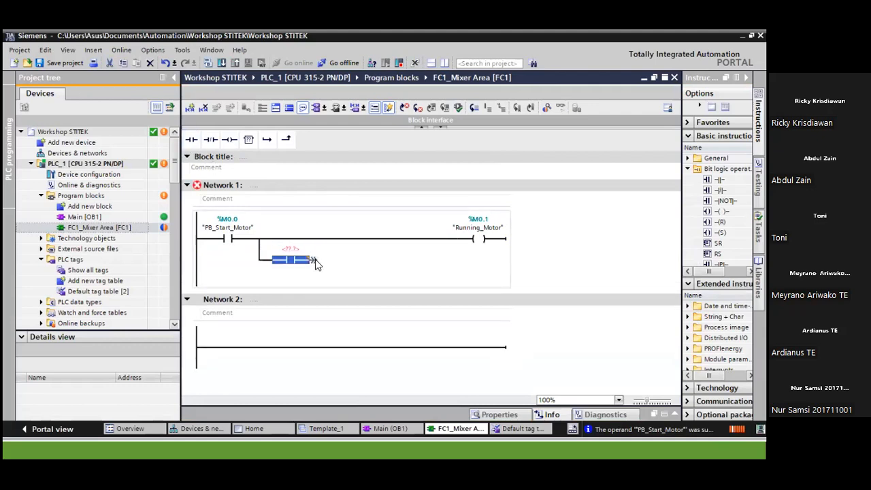
left_click(468, 229)
key("ctrl+c")
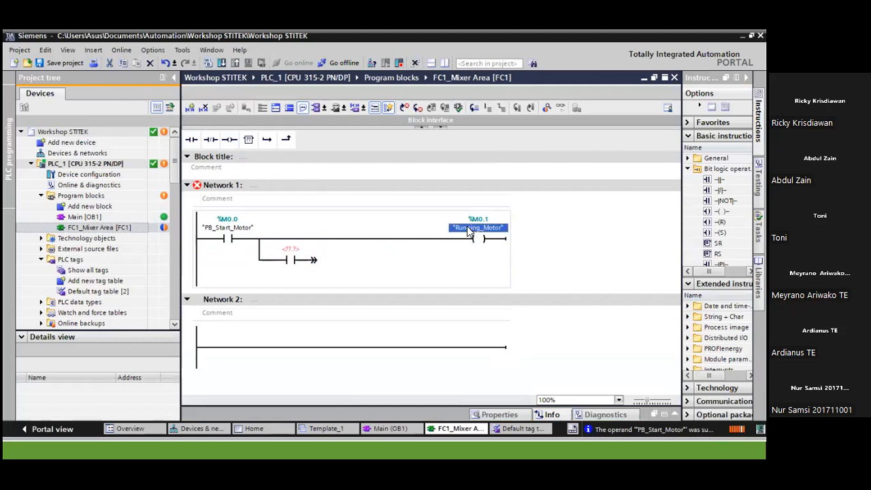
left_click(288, 250)
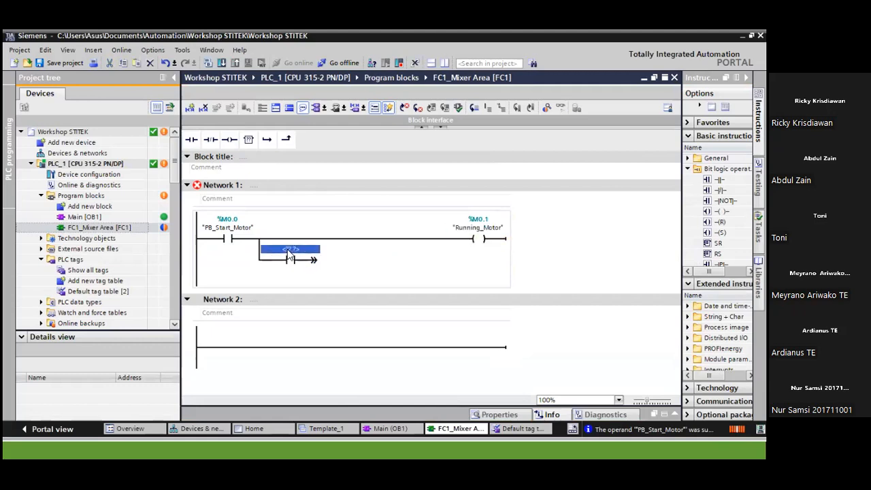
key("ctrl+v")
left_click(402, 272)
left_click(546, 278)
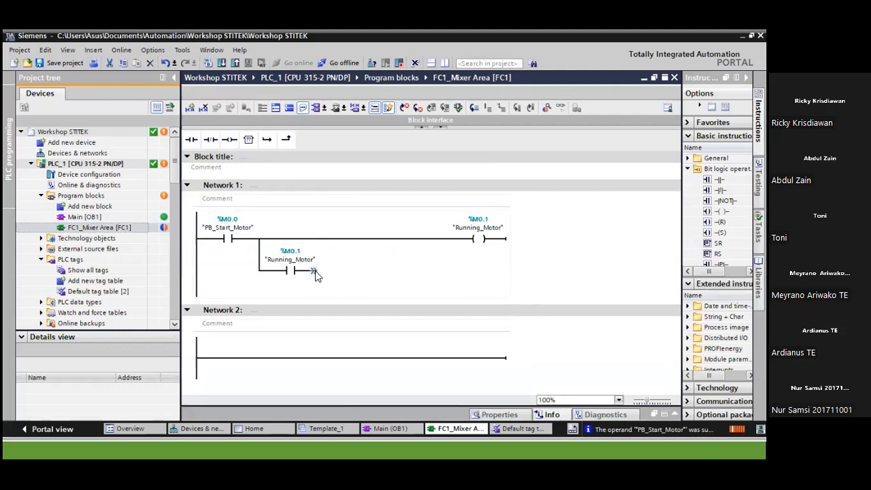
Try to close the open end of the Running_Motor branch onto the main rung of Network 1
mouse_move(315, 273)
left_mouse_down()
mouse_move(331, 241)
mouse_move(317, 272)
left_mouse_up()
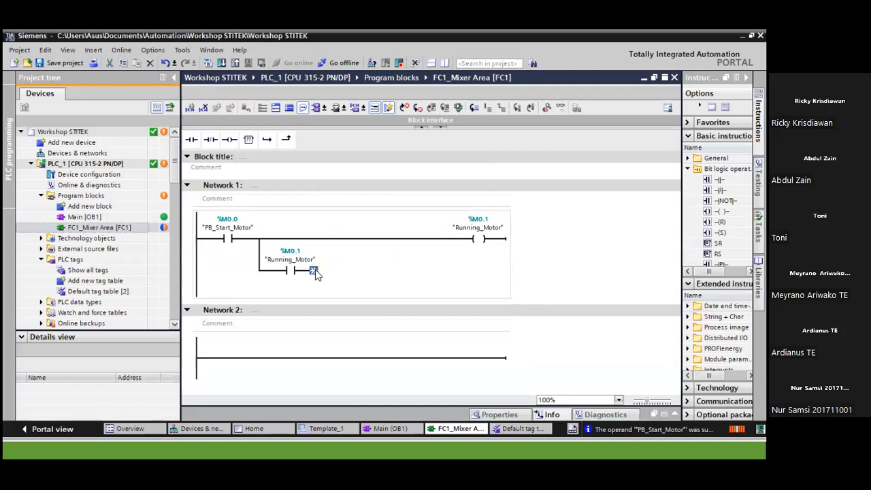
left_click(287, 138)
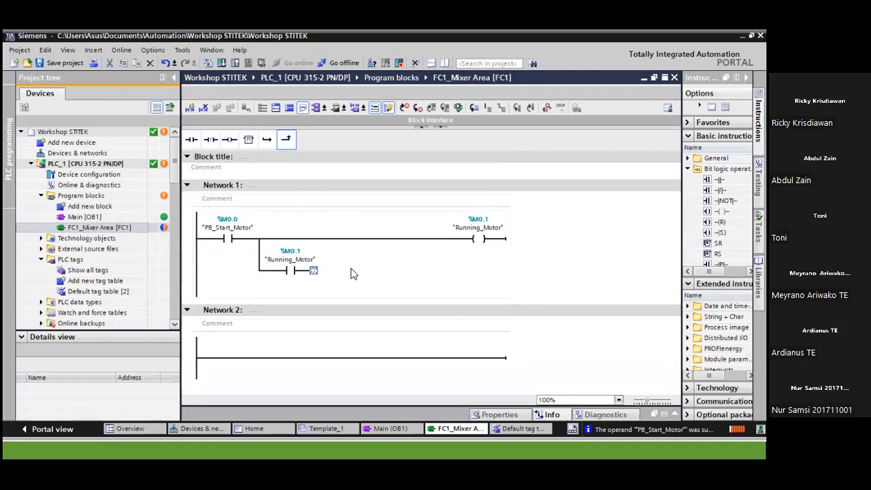
left_click_drag(315, 272, 495, 243)
left_click(544, 272)
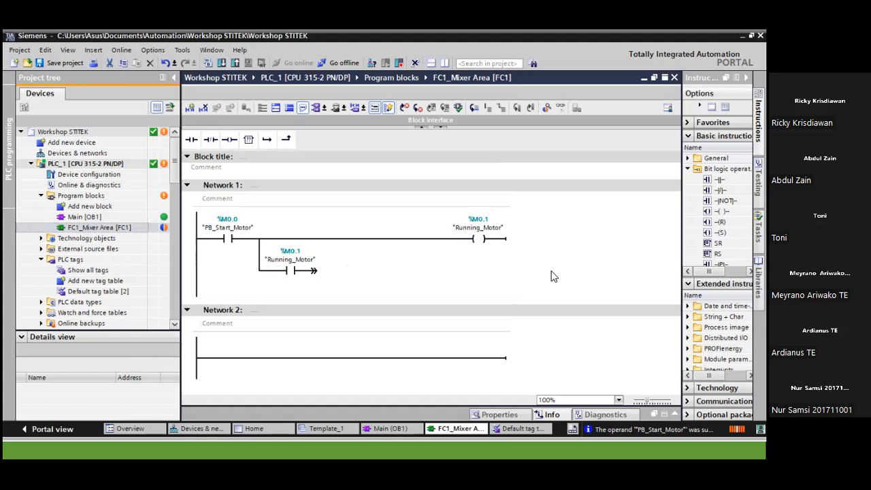
left_click_drag(313, 270, 508, 244)
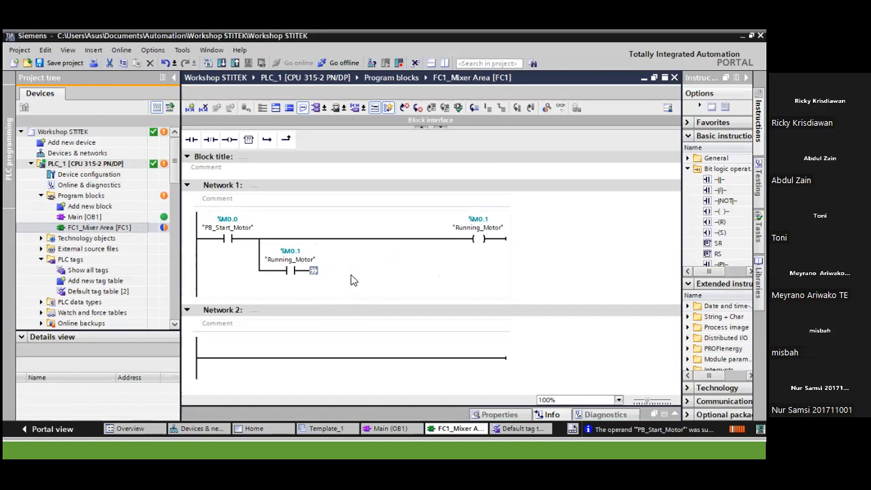
Delete the Running_Motor contact and the open branch after PB_Start_Motor from Network 1
left_click(296, 271)
left_click(314, 272)
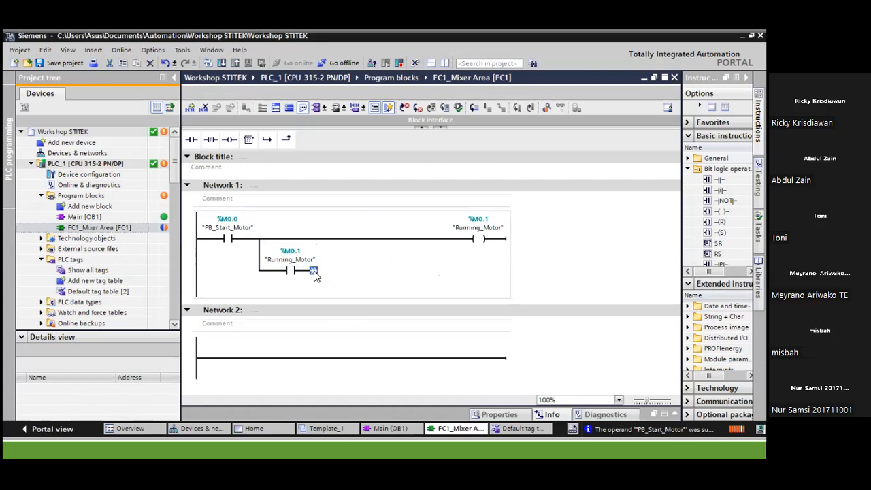
left_click(292, 271)
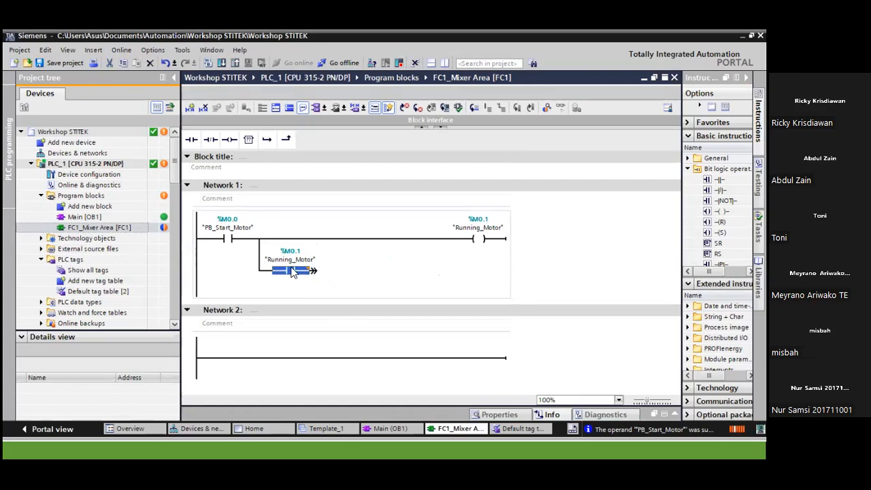
key("Delete")
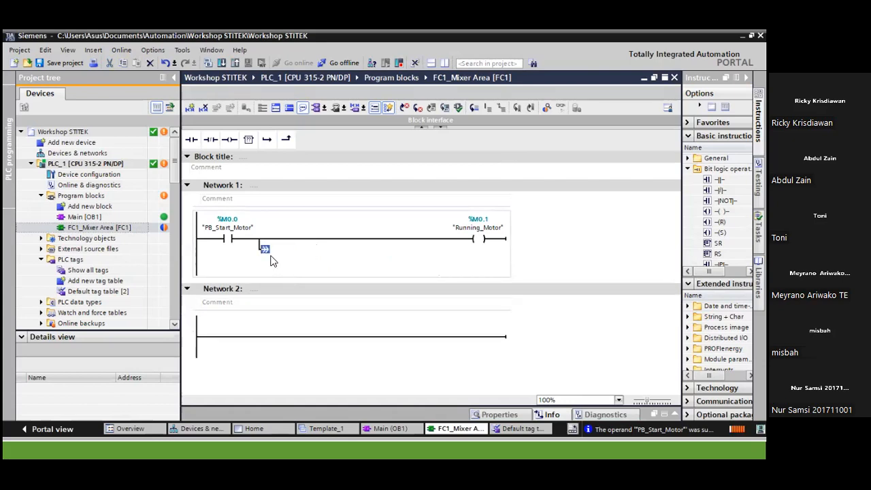
key("Delete")
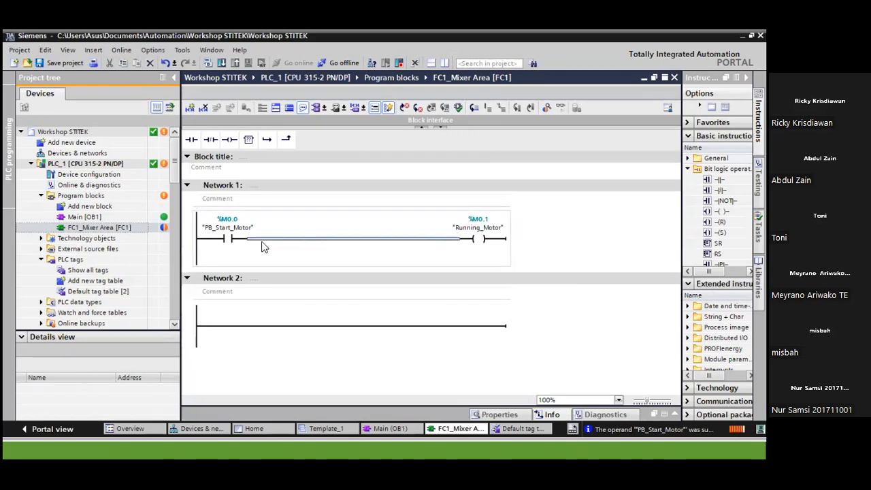
Add a normally open contact in parallel with PB_Start_Motor, branching from the power rail and closing after that contact
left_click(203, 239)
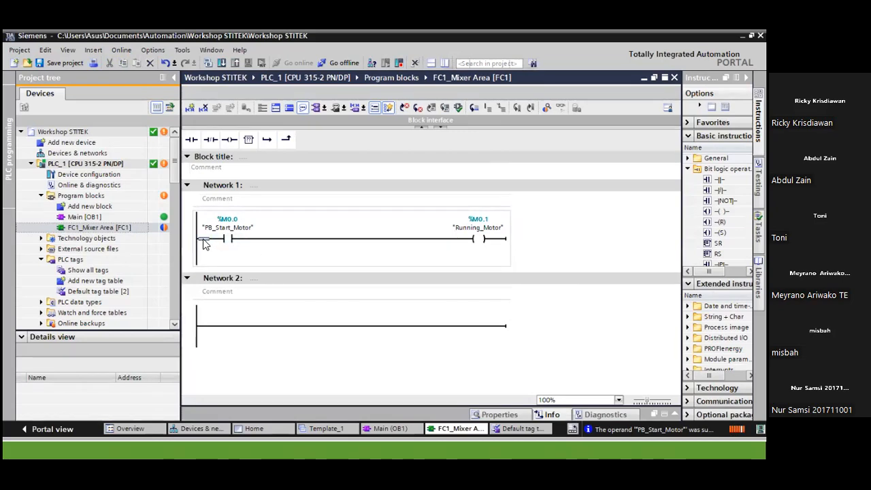
left_click(270, 142)
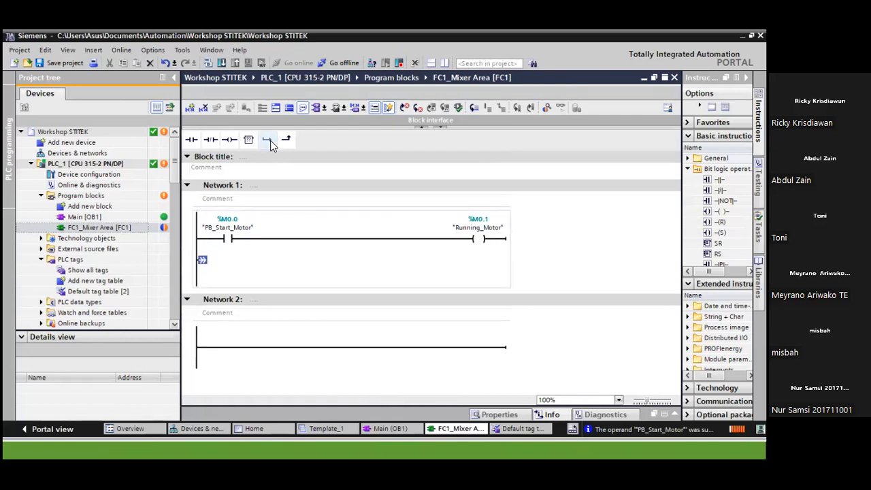
left_click(191, 140)
left_click_drag(252, 270, 282, 240)
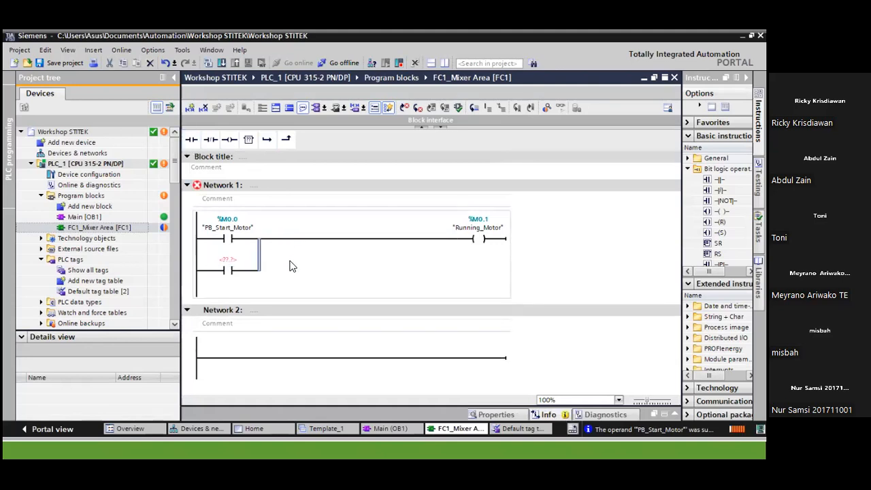
Assign the Running_Motor tag from the Network 1 coil to the new parallel contact as a self-holding contact
left_click(468, 234)
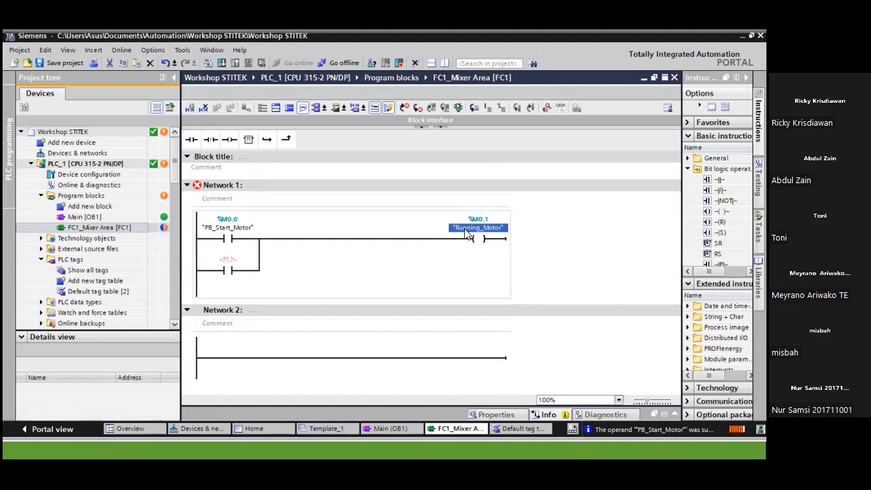
key("ctrl+c")
left_click(236, 263)
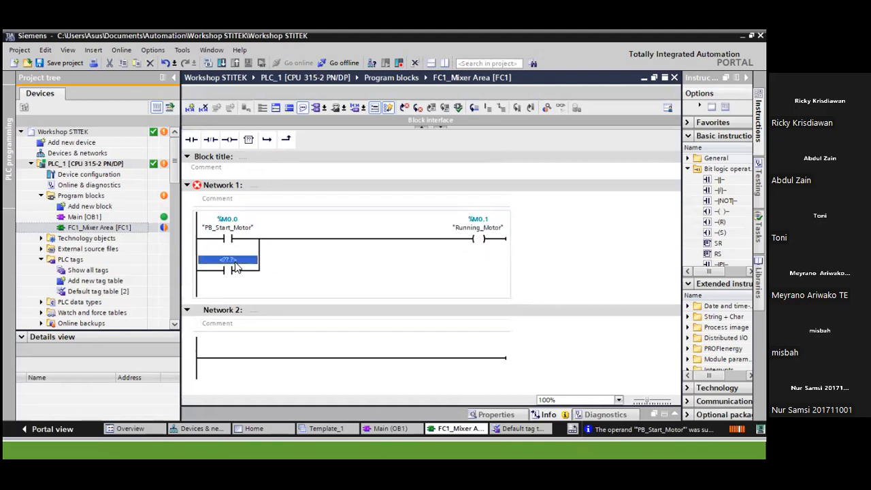
key("ctrl+v")
left_click(576, 256)
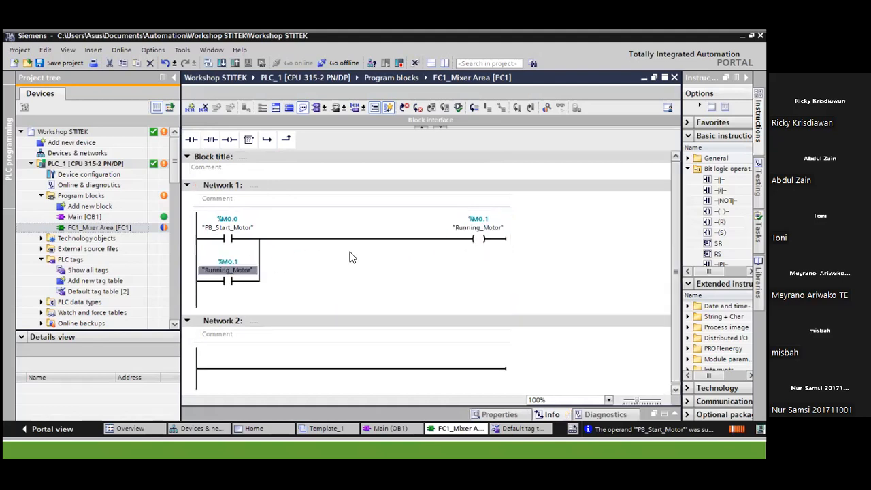
Compile the FC1_Mixer Area block and load it to PLC_1 with the Overwrite action
left_click(230, 240)
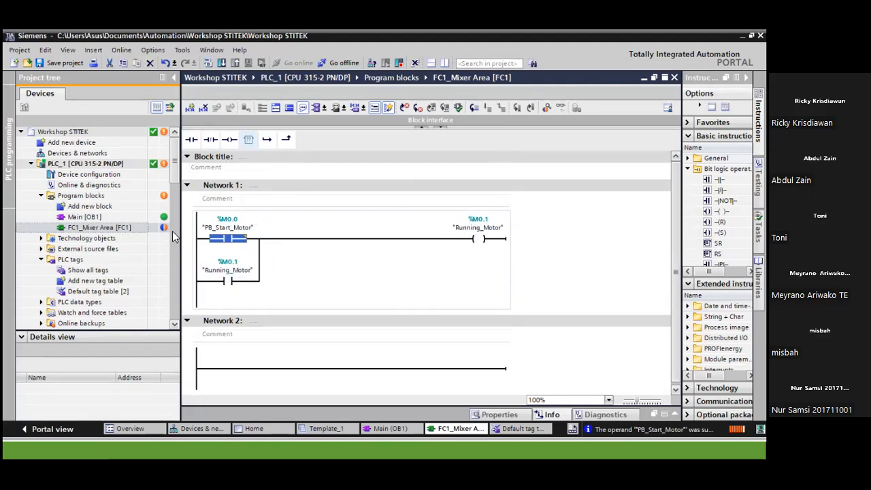
mouse_move(164, 228)
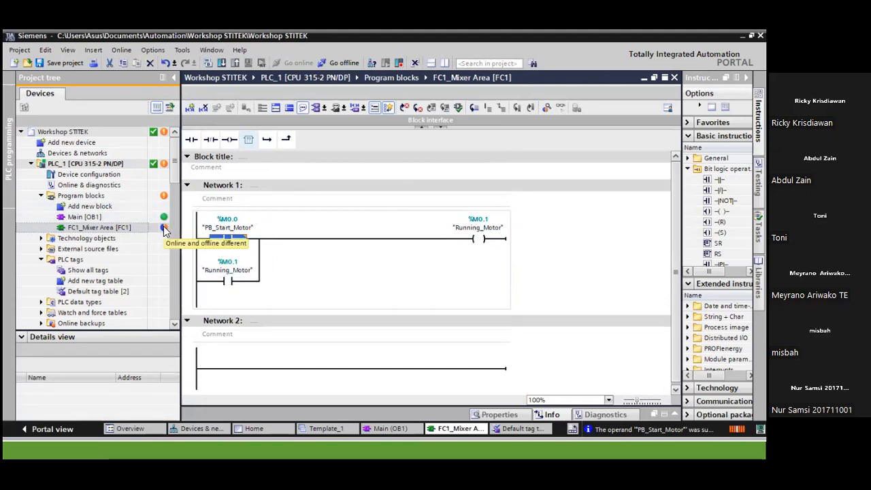
left_click(208, 63)
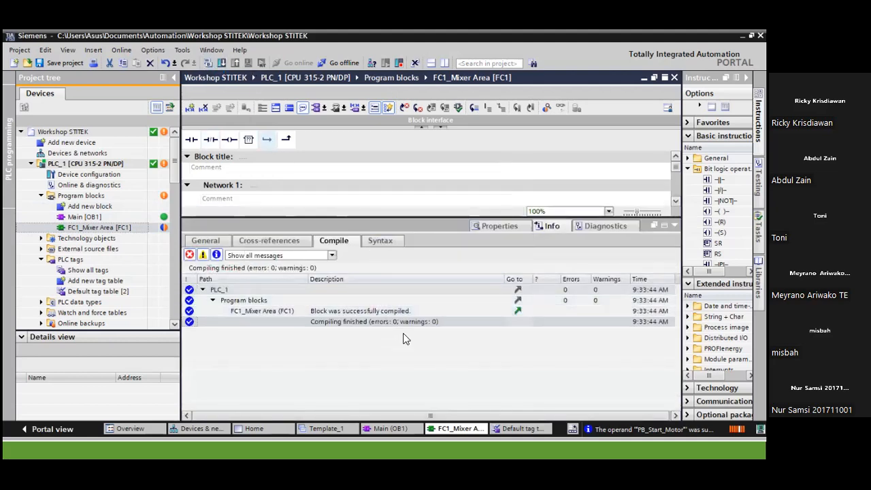
left_click(674, 225)
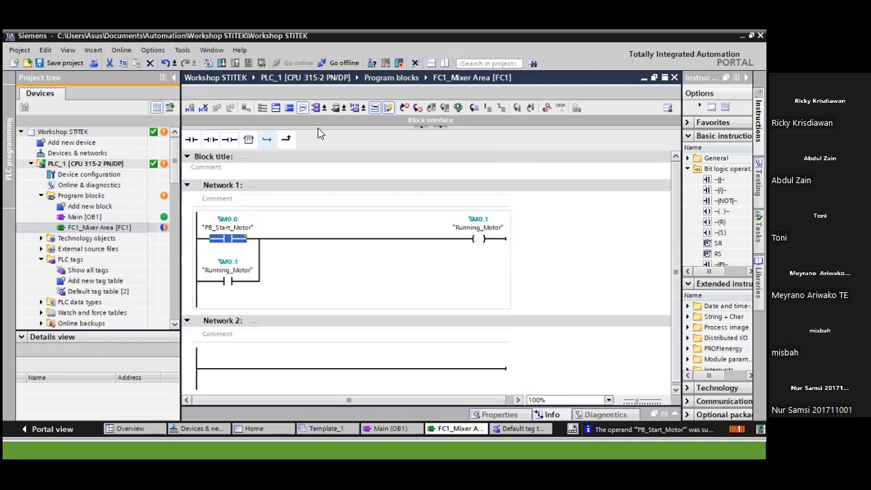
left_click(223, 63)
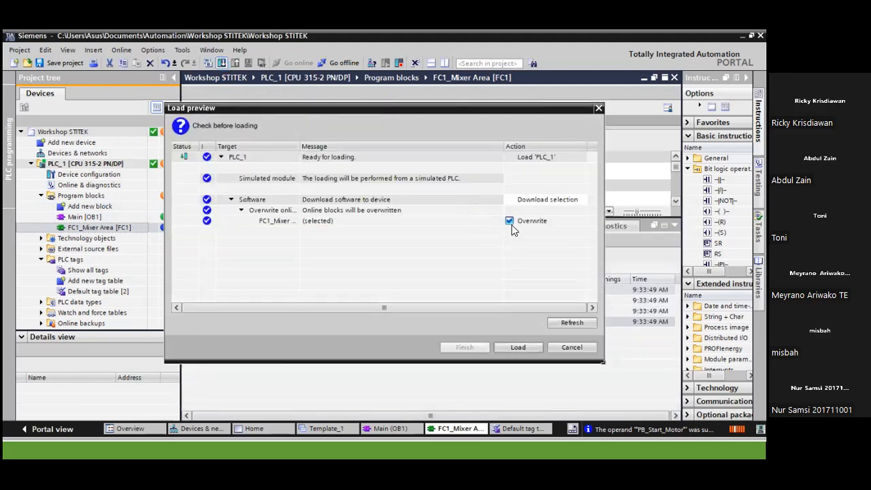
left_click(522, 347)
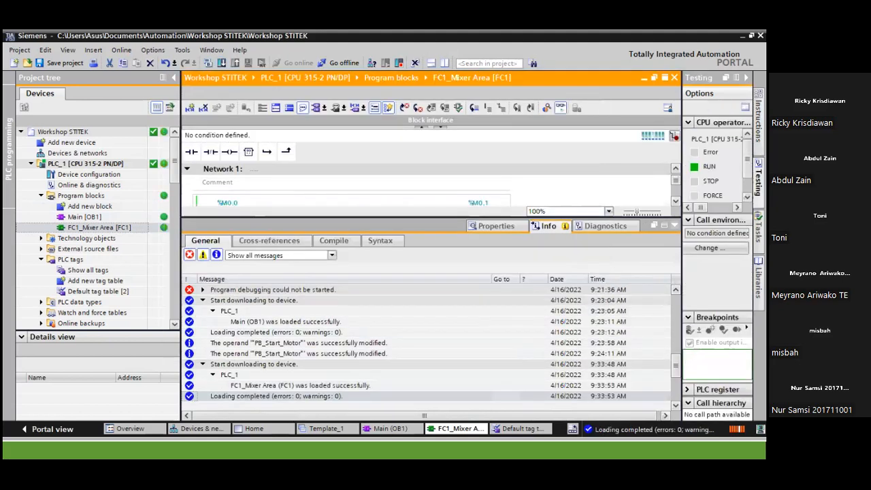
left_click(674, 225)
left_click(585, 249)
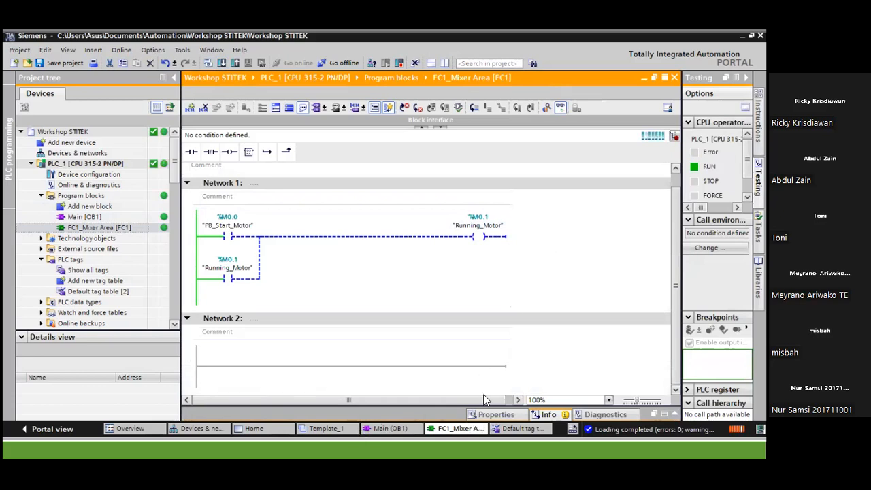
Test the START and STOP buttons in the running HMI simulation, checking the motor symbol and the Network 1 logic status
key("alt+Tab")
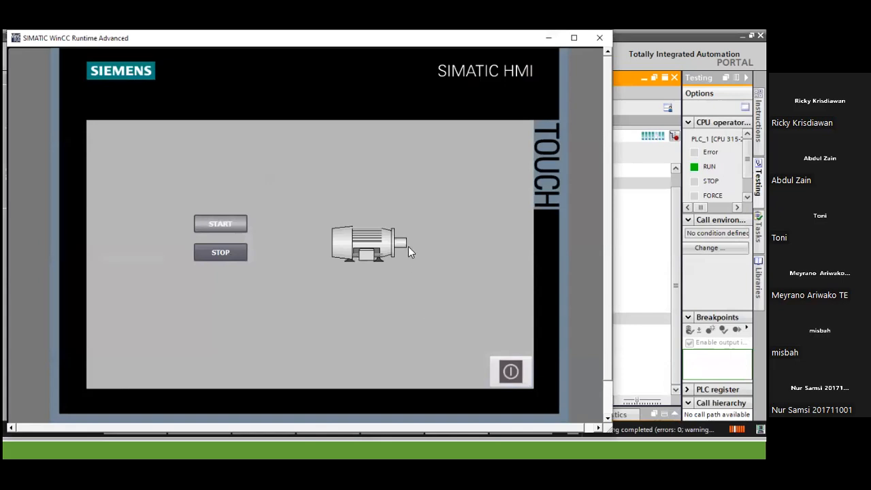
left_click(232, 224)
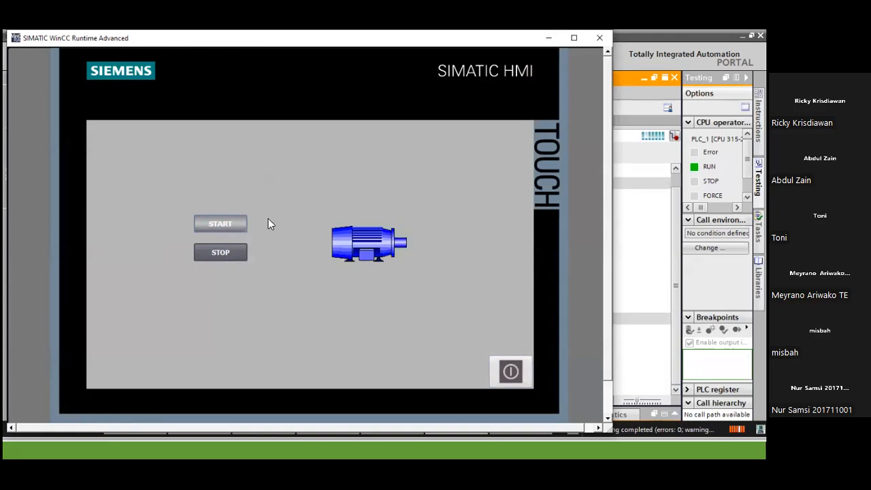
left_click(241, 225)
left_click(549, 38)
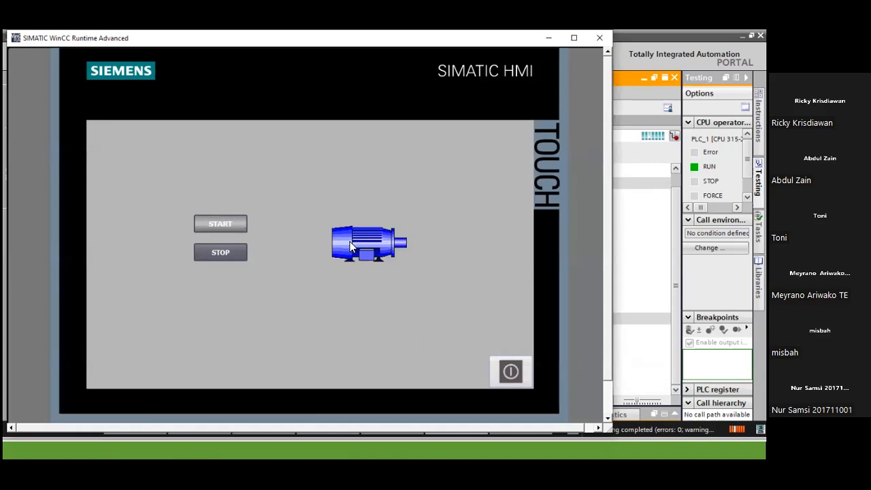
left_click(234, 227)
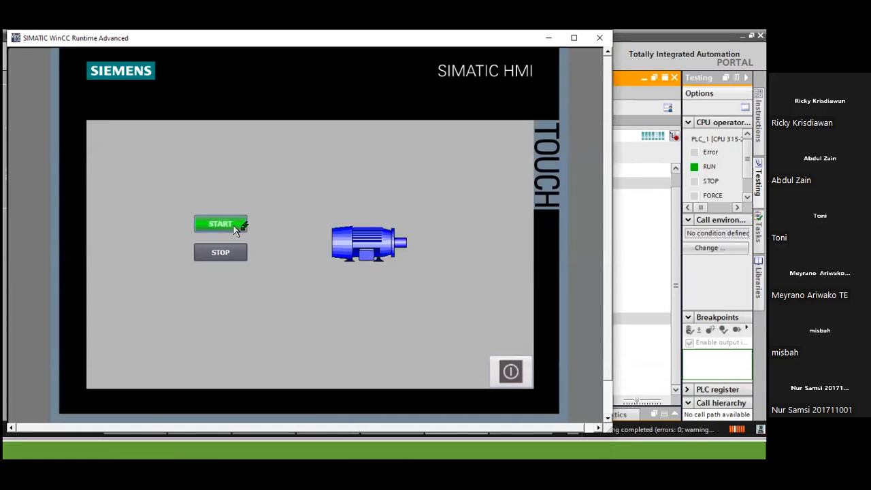
left_click(240, 256)
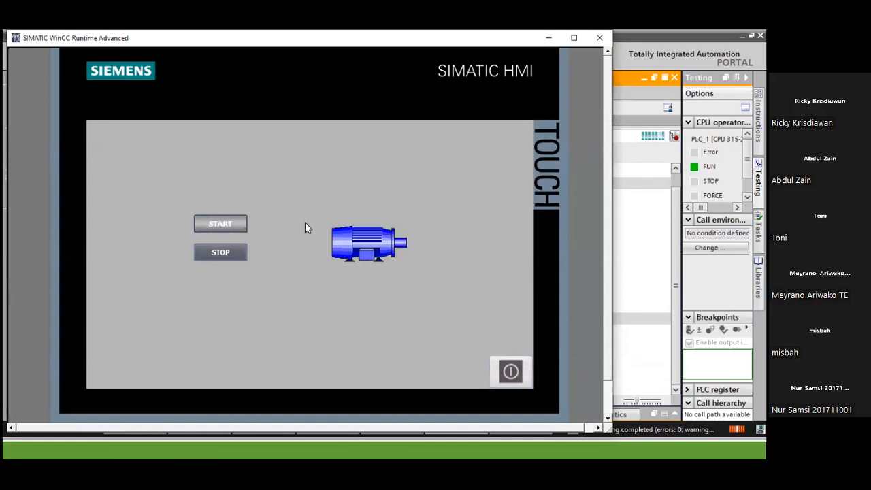
key("alt+Tab")
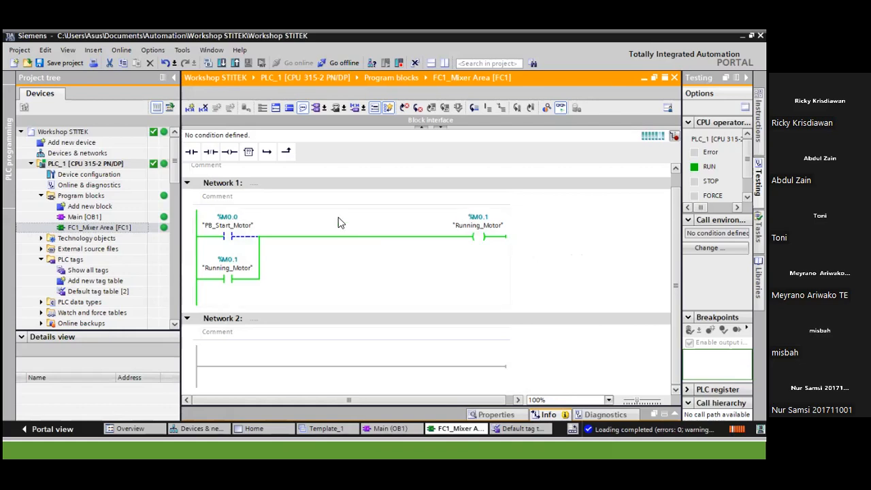
Insert a normally closed contact with address %M0.2 in Network 1 between the parallel branch and the Running_Motor coil
left_click_drag(211, 151, 344, 232)
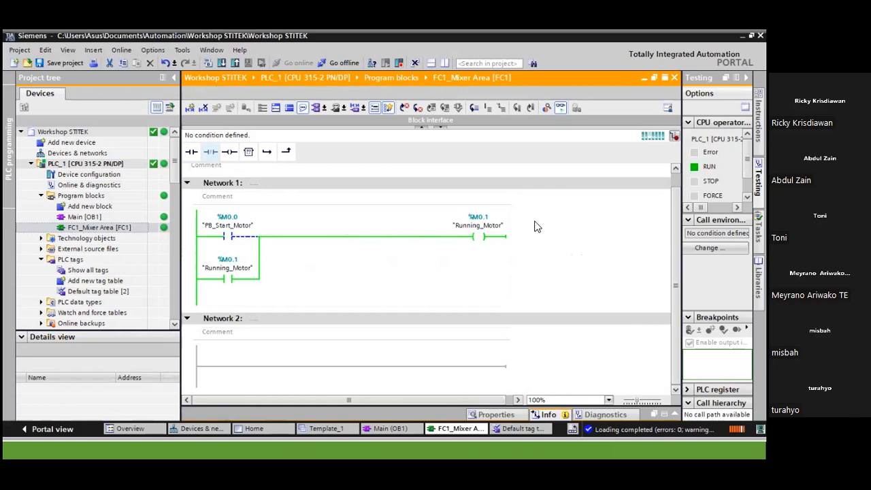
left_click(333, 240)
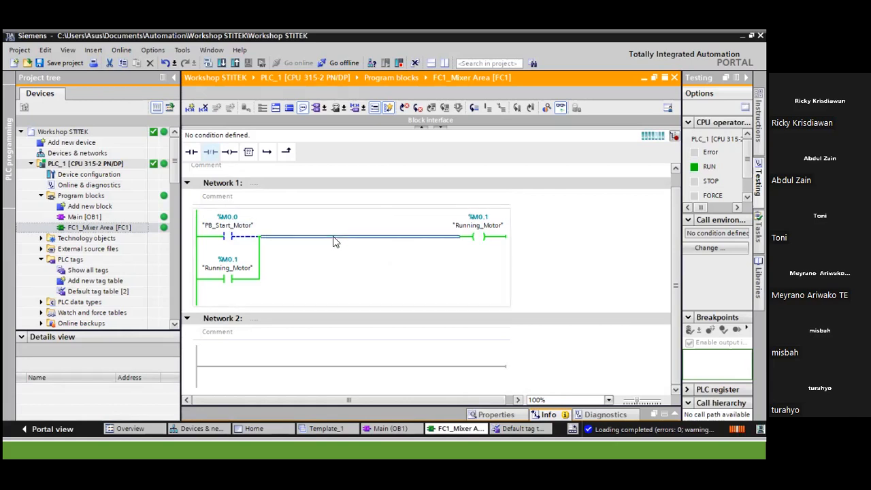
left_click(210, 153)
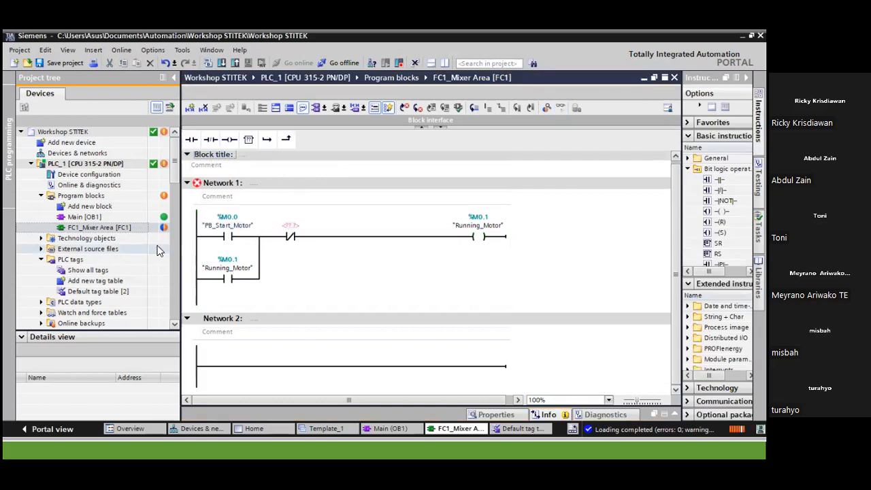
left_click(297, 226)
type("%M0.")
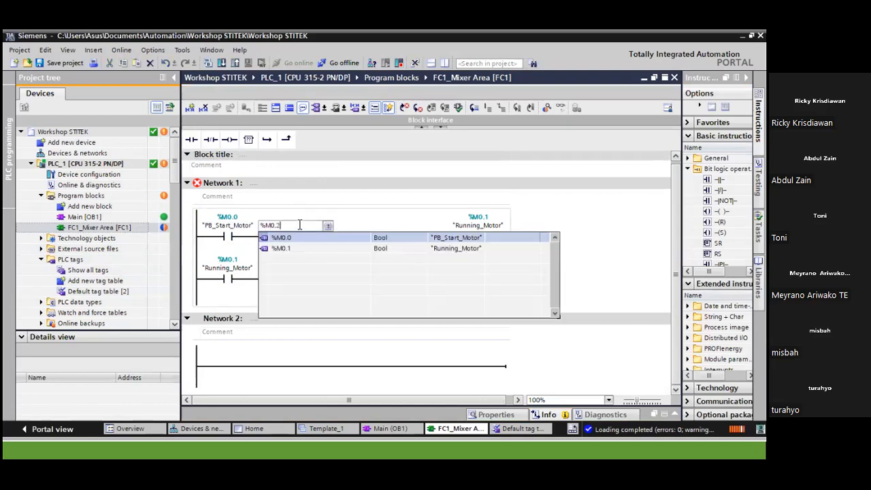
type("2")
left_click(384, 262)
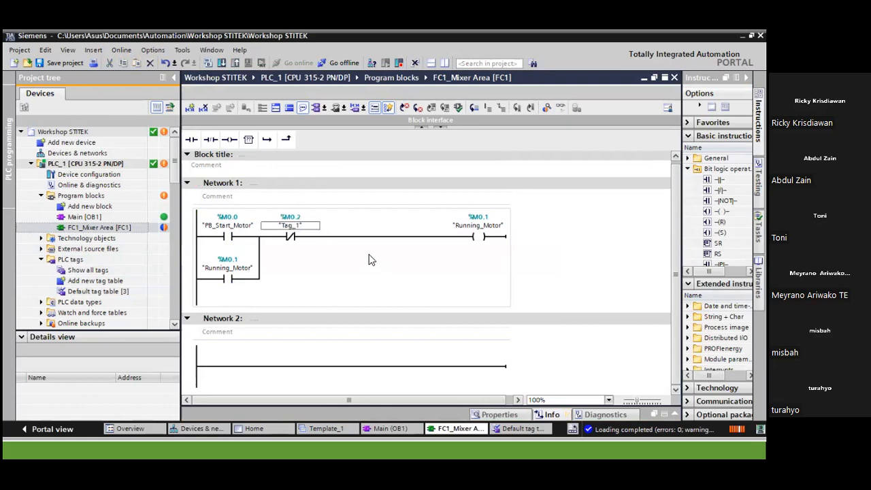
Rename the %M0.2 tag on the normally closed contact as PB_Stop_Motor
right_click(304, 226)
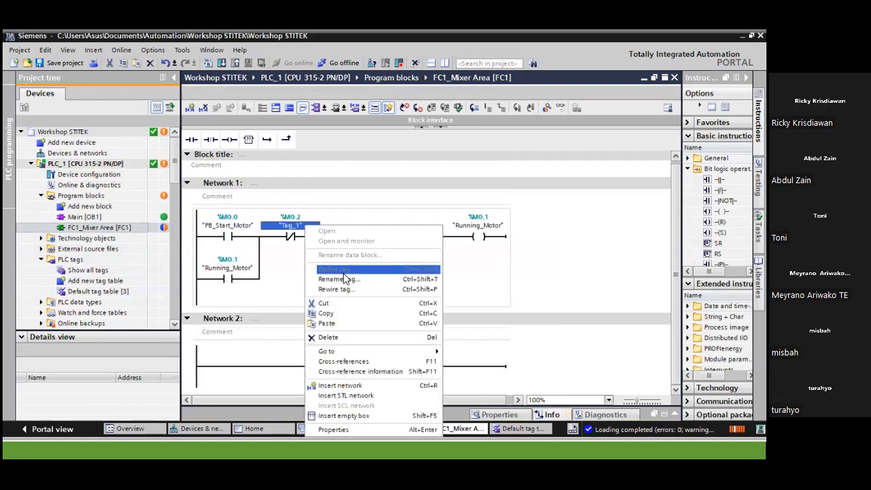
left_click(344, 276)
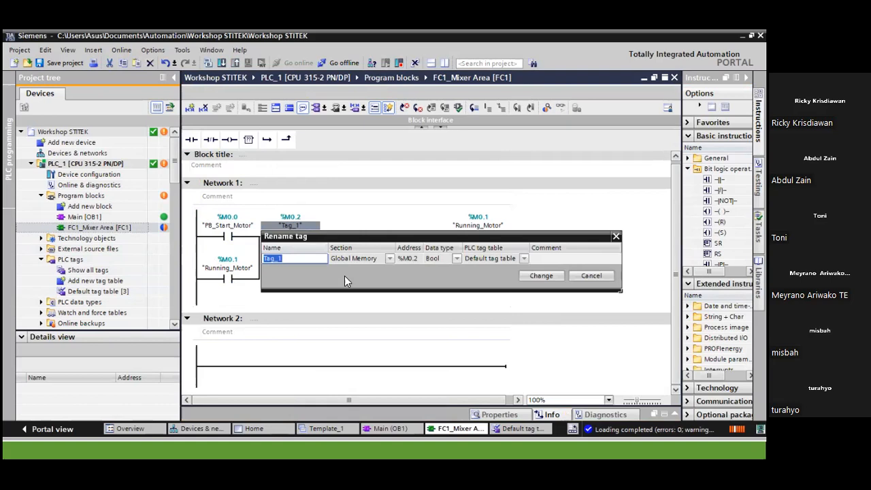
type("PB_Stop_Motor")
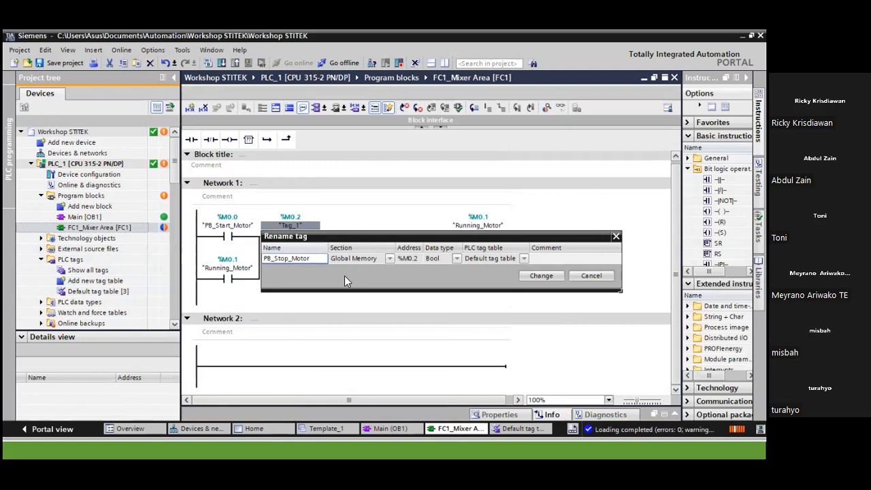
left_click(542, 276)
left_click(558, 250)
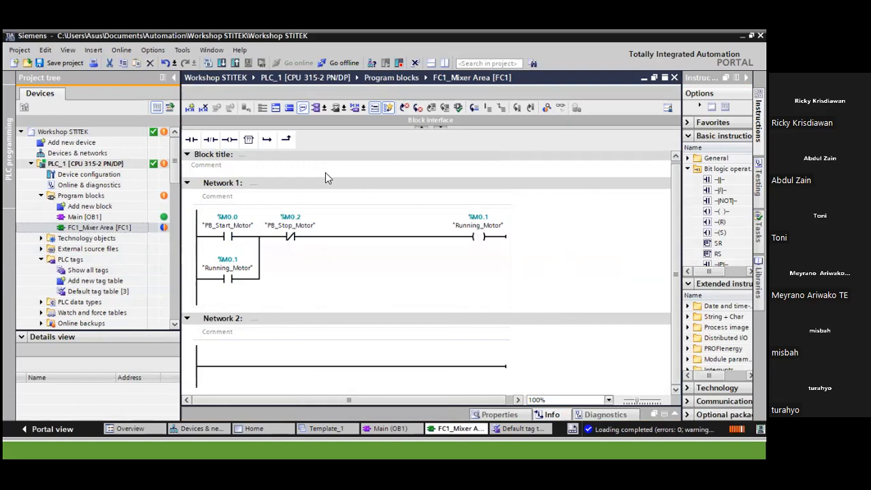
Compile the FC1_Mixer Area block with the new stop contact and load it to PLC_1, overwriting the online block
left_click(208, 63)
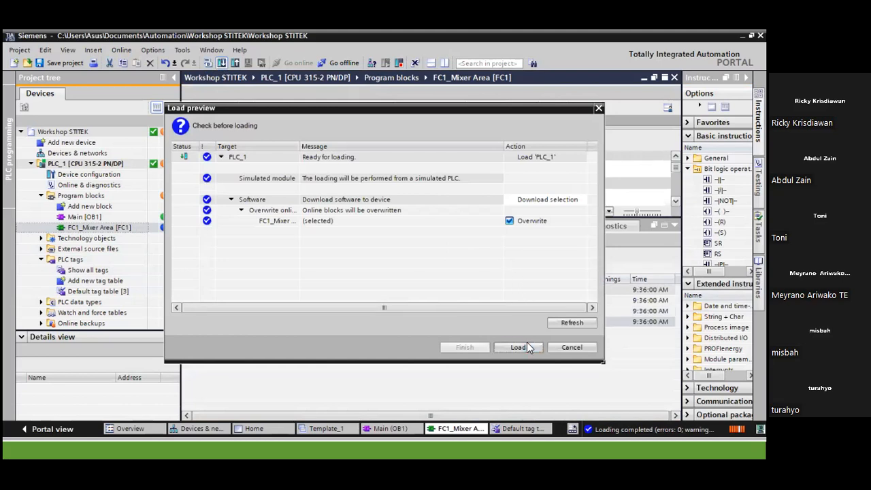
left_click(526, 346)
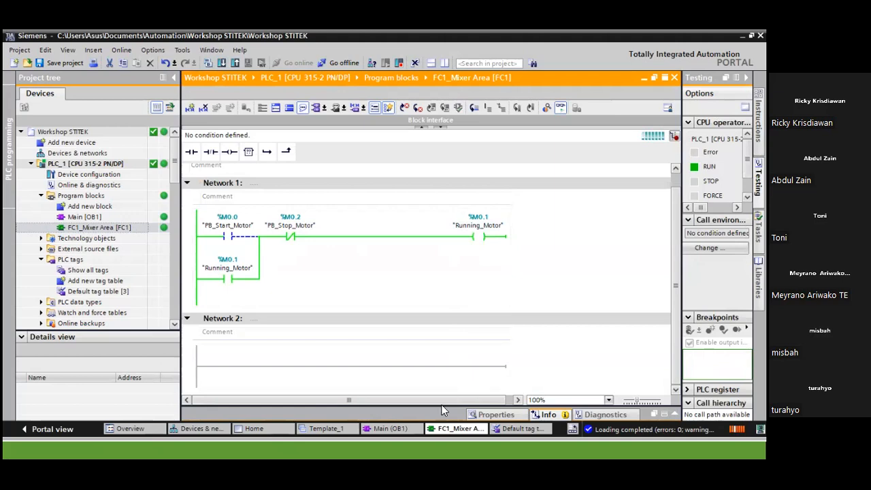
key("alt+Tab")
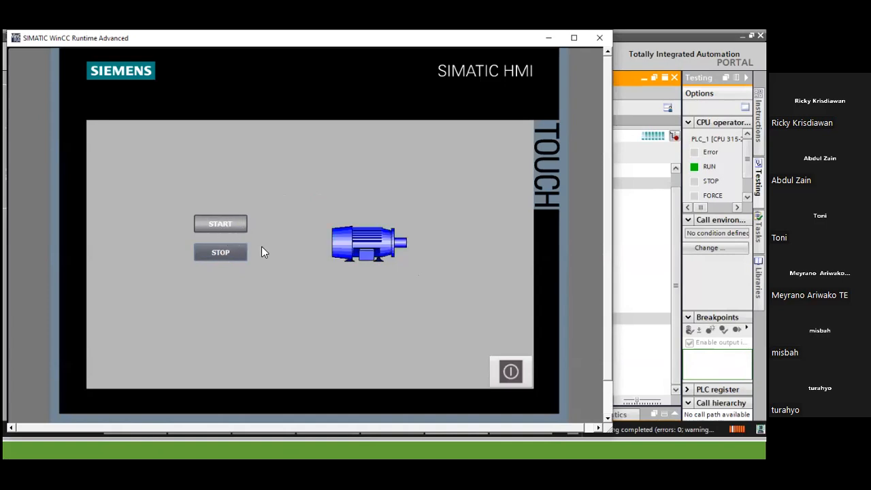
key("alt+Tab")
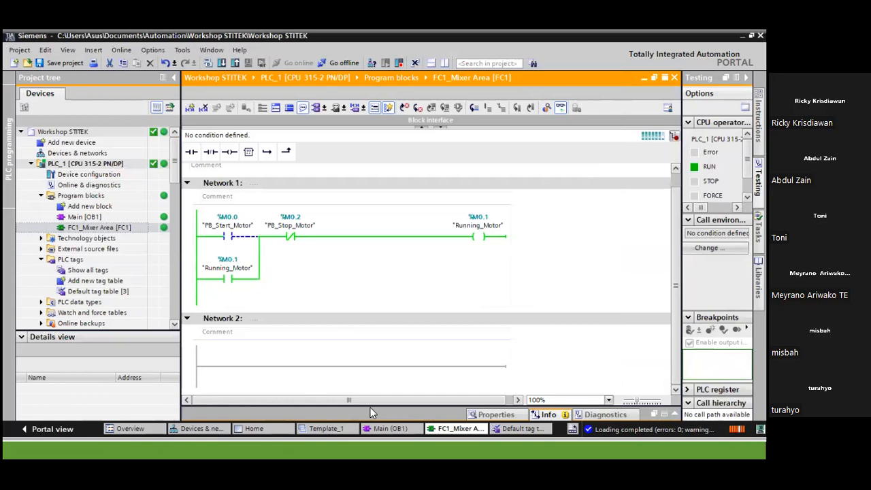
Add a SetBit function on the PB_Stop_Motor tag to the Press event of the Home screen's STOP button
left_click(255, 428)
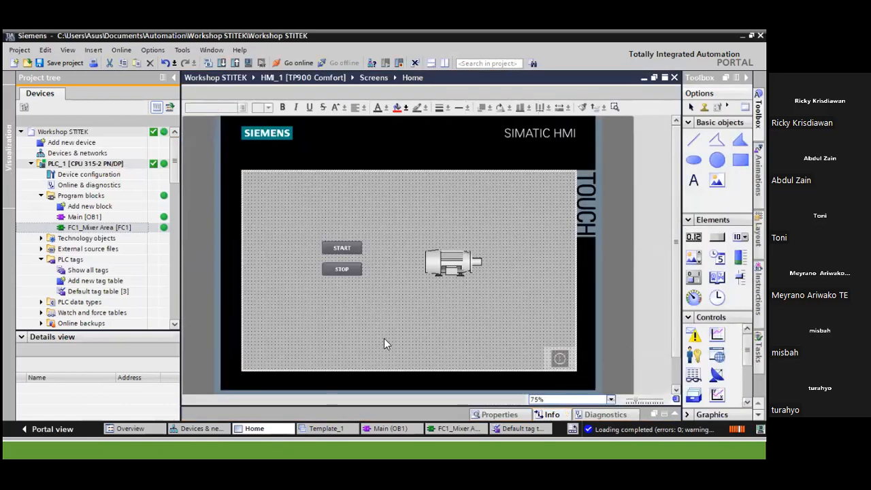
double_click(347, 269)
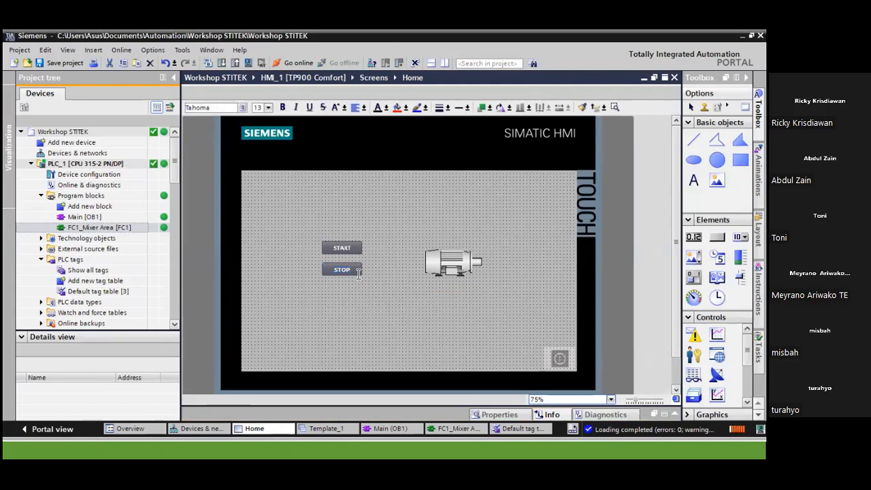
left_click(372, 279)
left_click(356, 270)
left_click(500, 415)
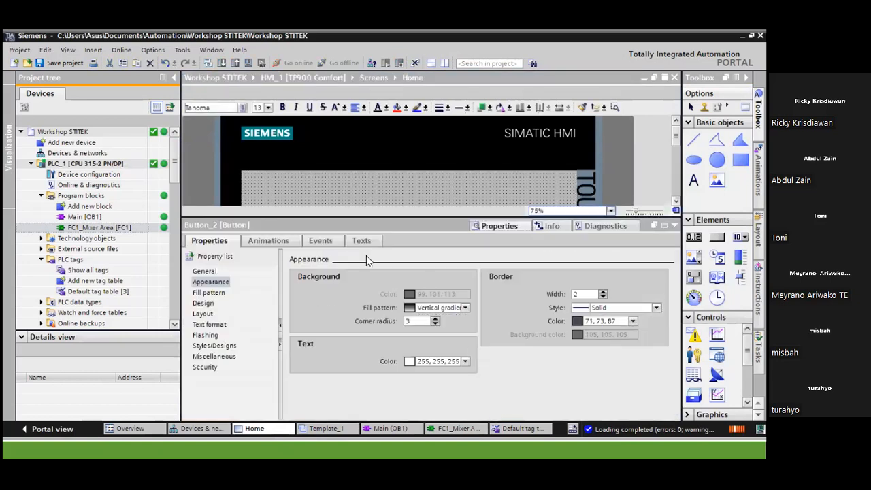
left_click(327, 241)
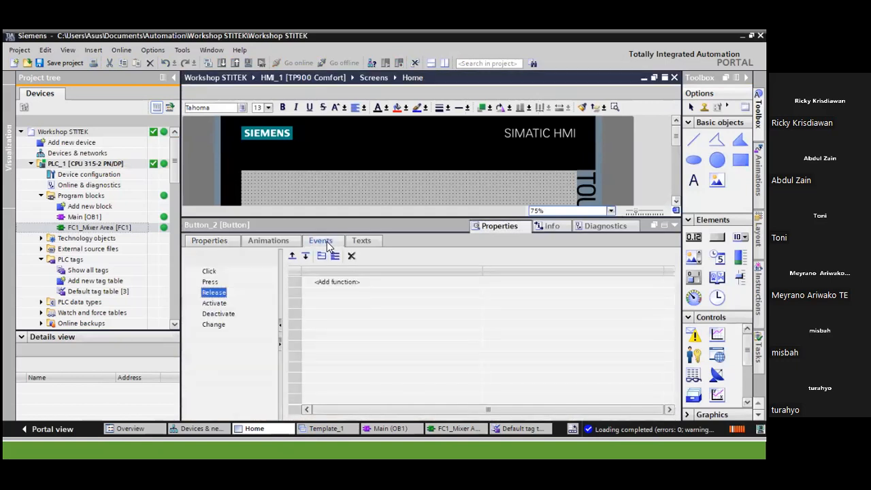
left_click(209, 281)
left_click(387, 281)
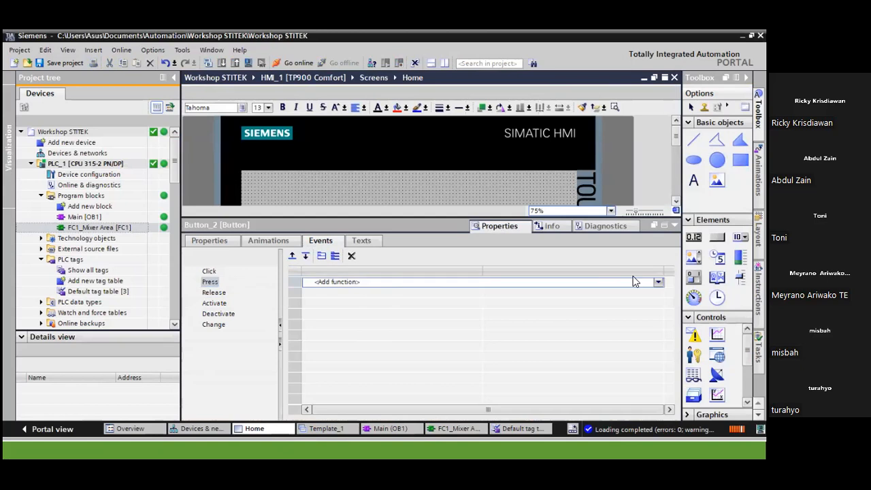
left_click(658, 282)
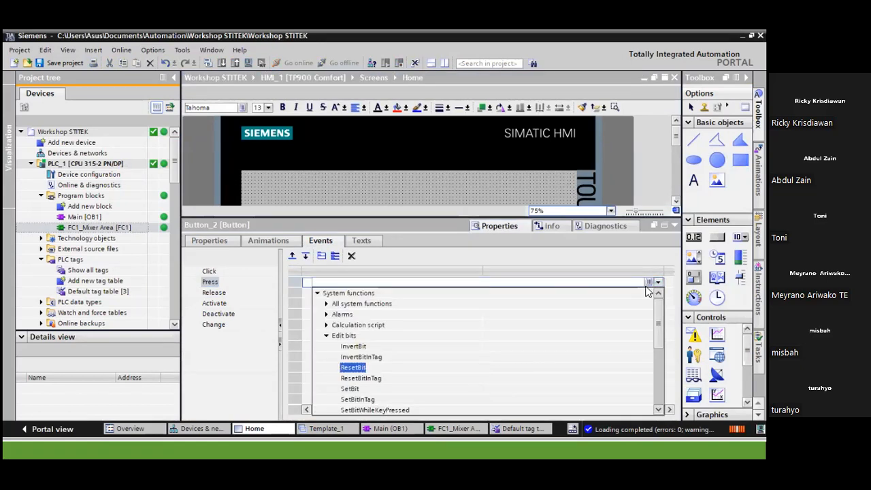
left_click(358, 389)
left_click(658, 293)
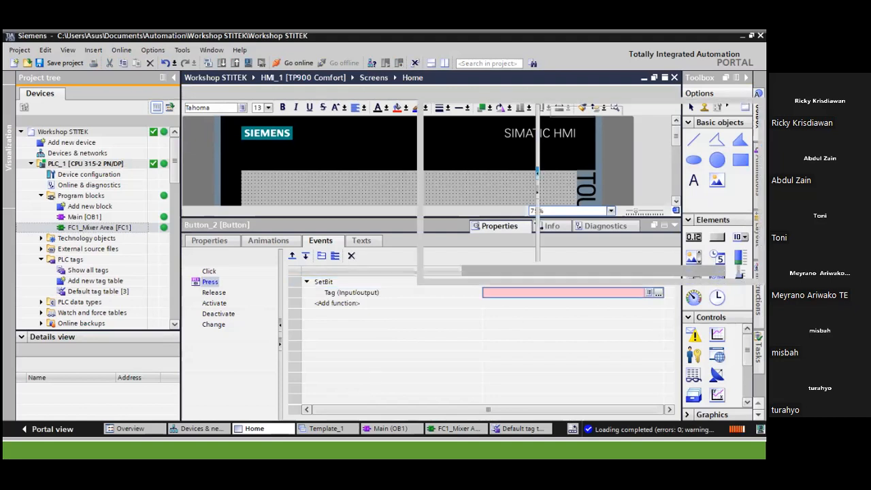
double_click(585, 157)
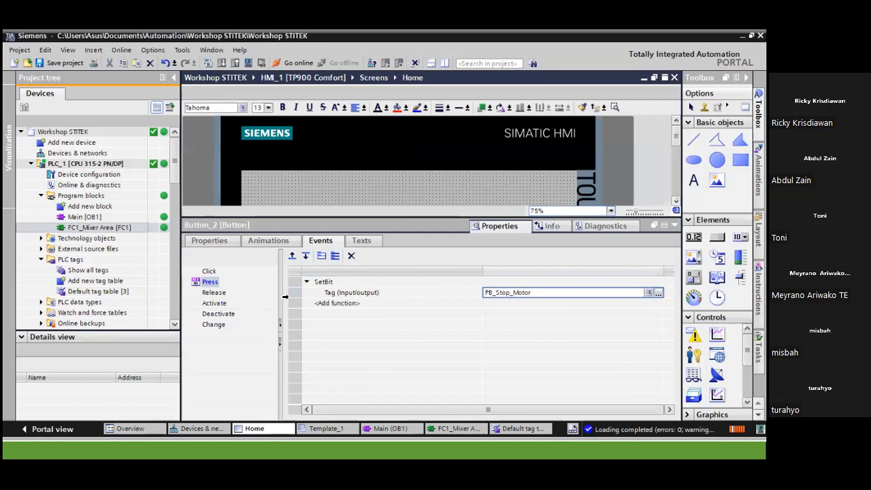
Add a ResetBit function on the PB_Stop_Motor tag to the STOP button's Release event
left_click(218, 294)
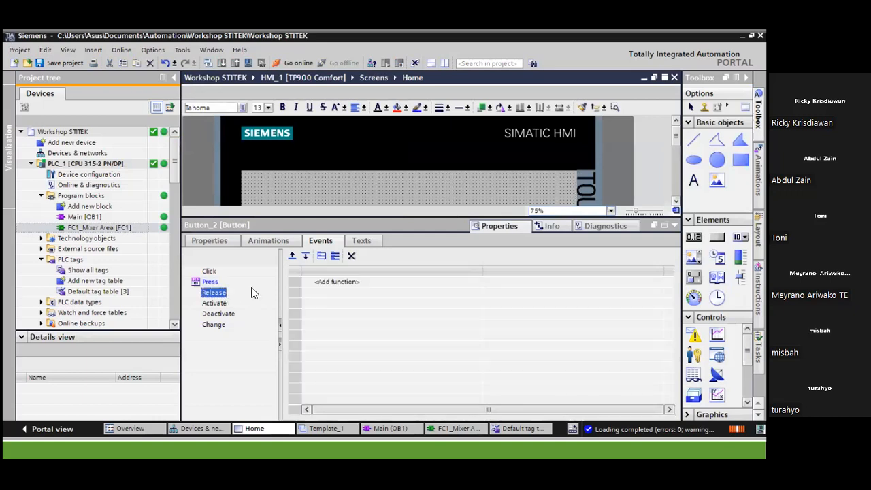
left_click(462, 286)
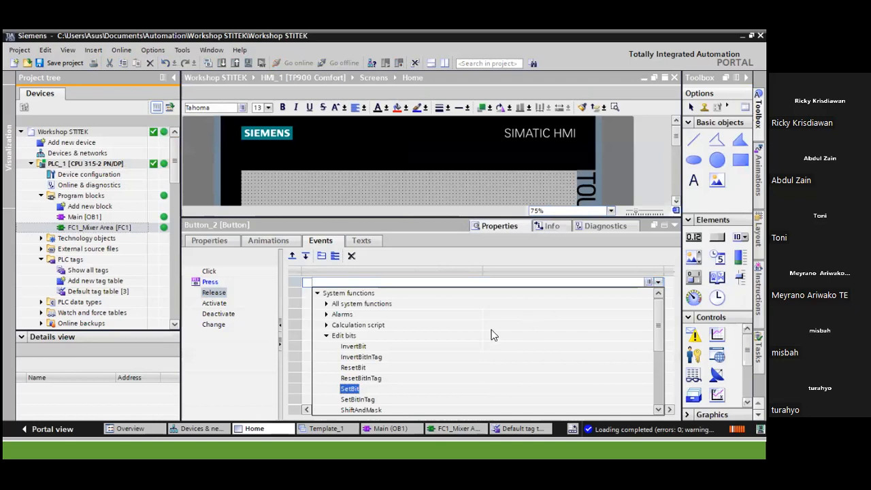
left_click(360, 368)
left_click(639, 292)
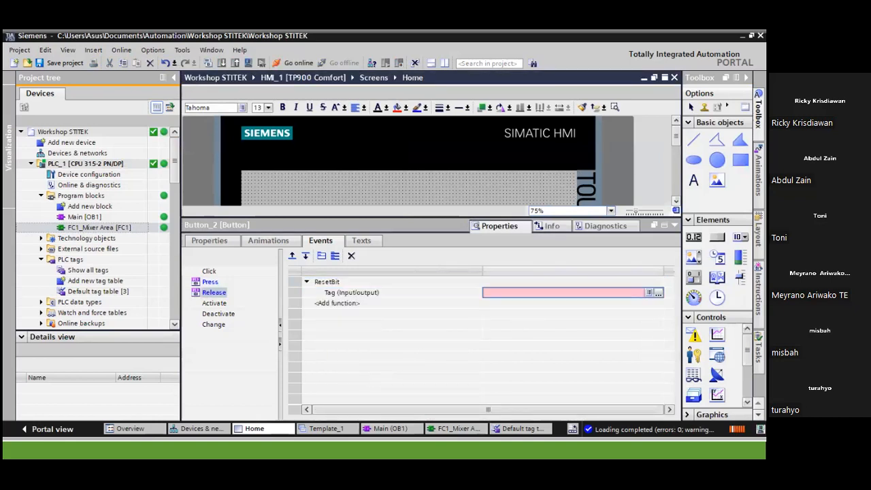
left_click(657, 292)
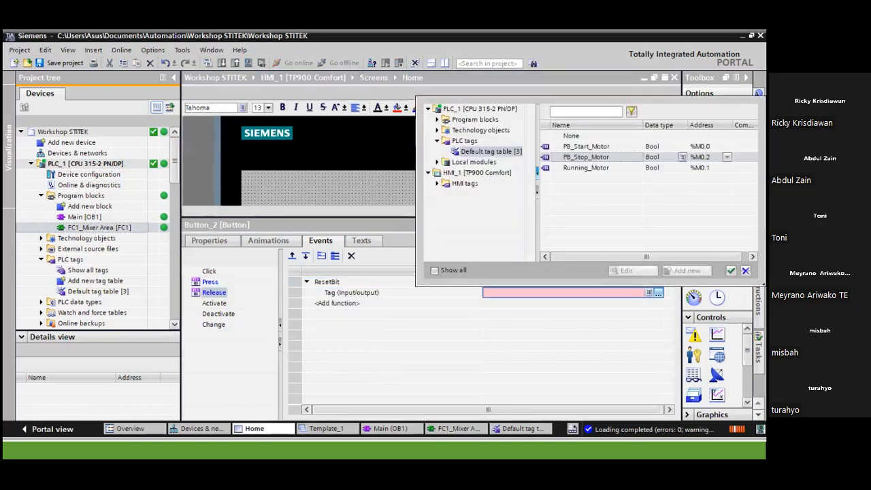
double_click(596, 158)
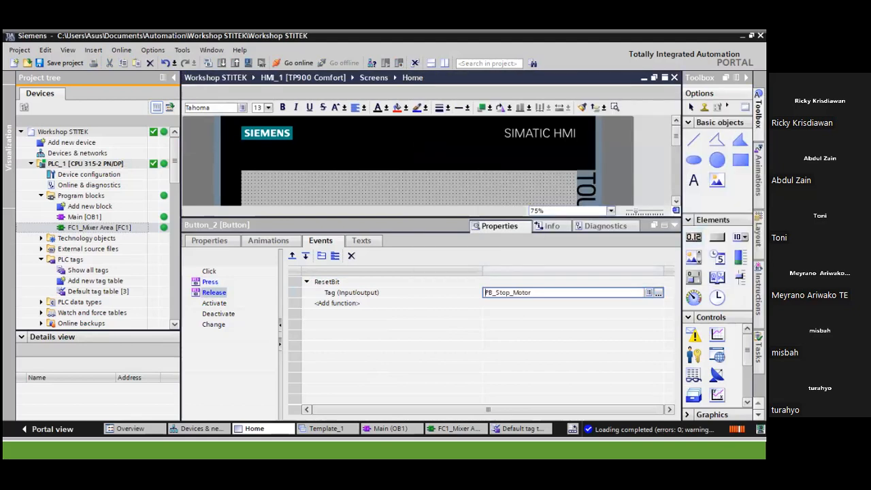
left_click(479, 228)
left_click(469, 220)
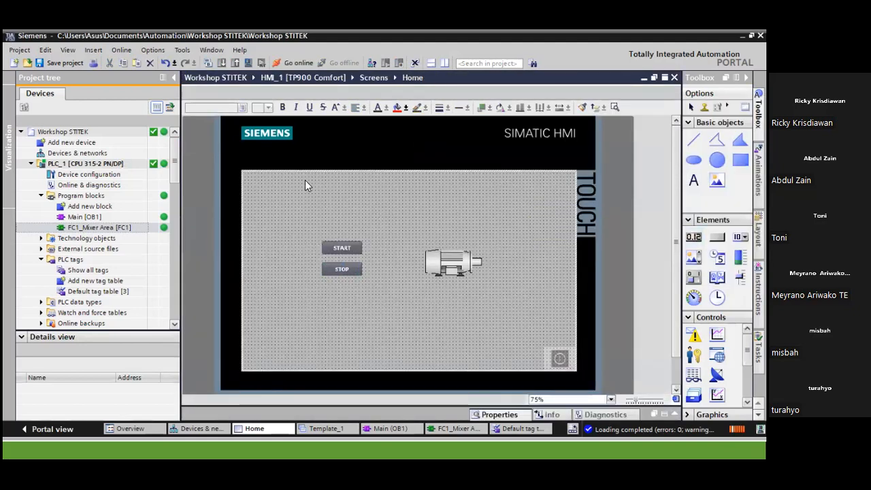
Save the project and start the HMI_1 simulation
left_click(58, 66)
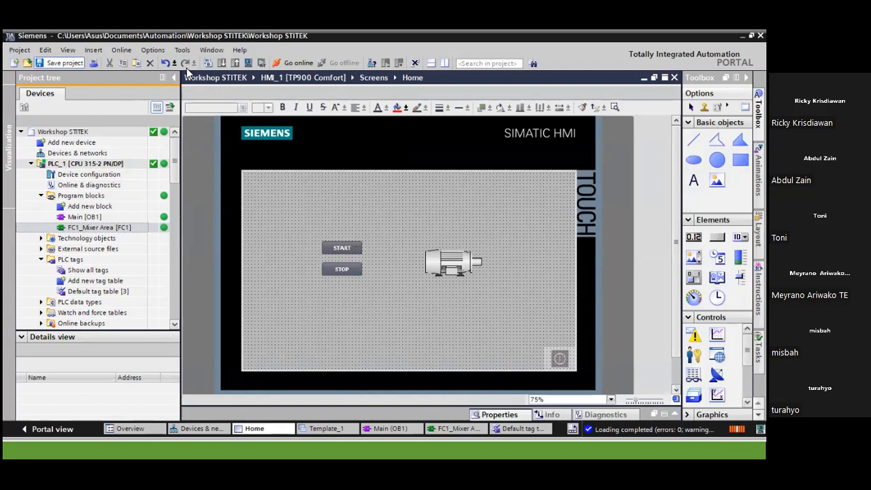
left_click(245, 63)
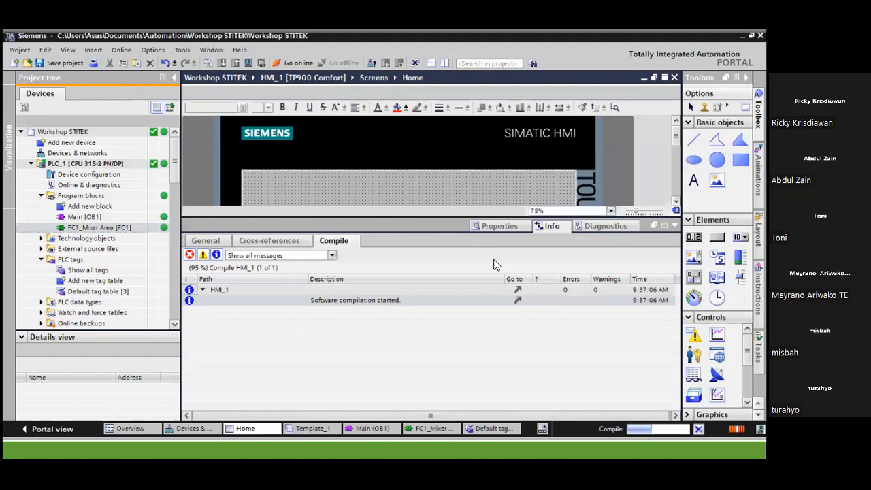
Test the self-holding logic in the HMI simulation by operating START and STOP alternately, two times each
left_click(465, 271)
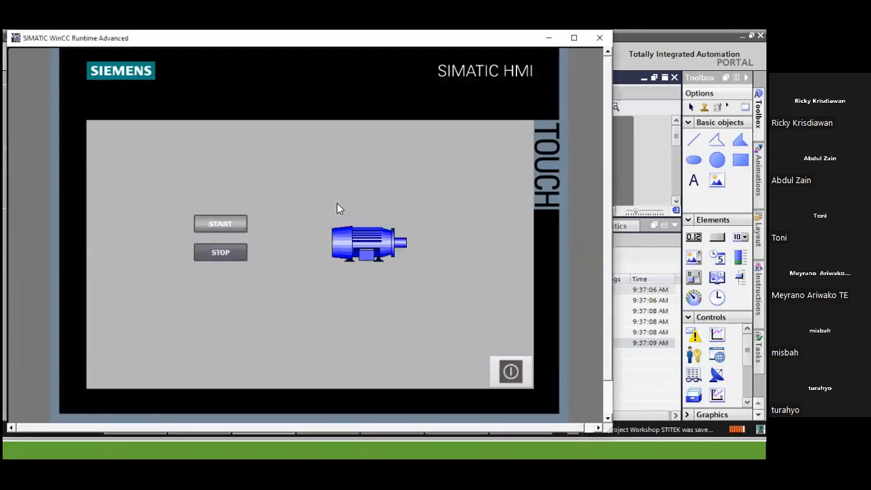
left_click(238, 229)
left_click(234, 257)
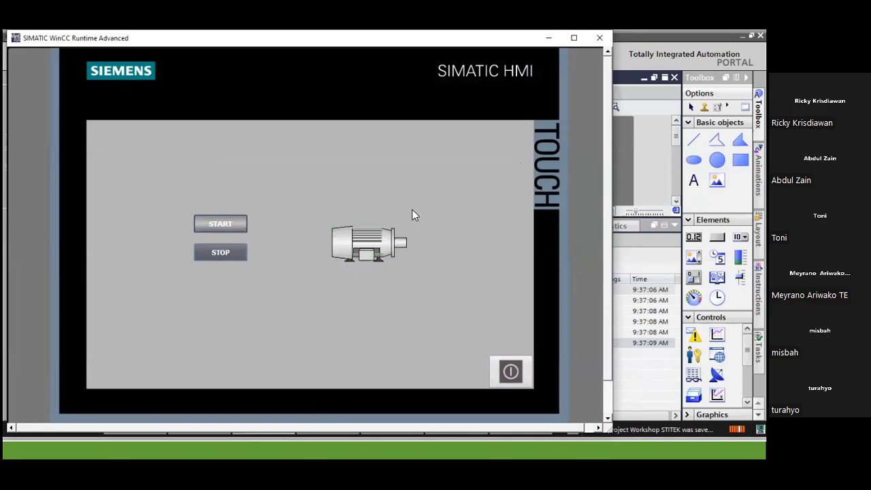
left_click(243, 225)
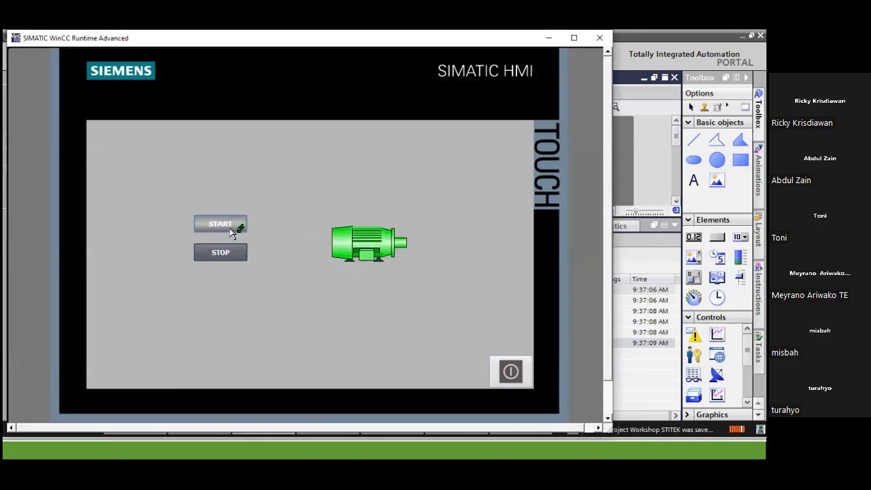
left_click(231, 256)
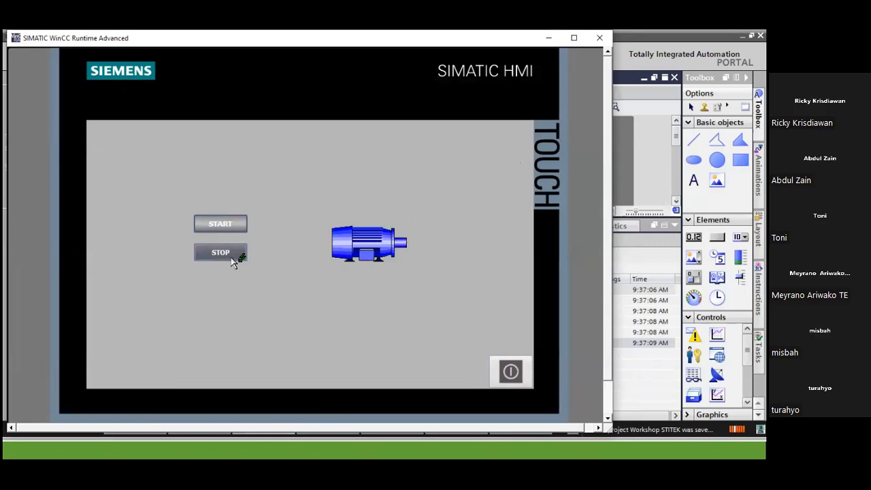
left_click(386, 277)
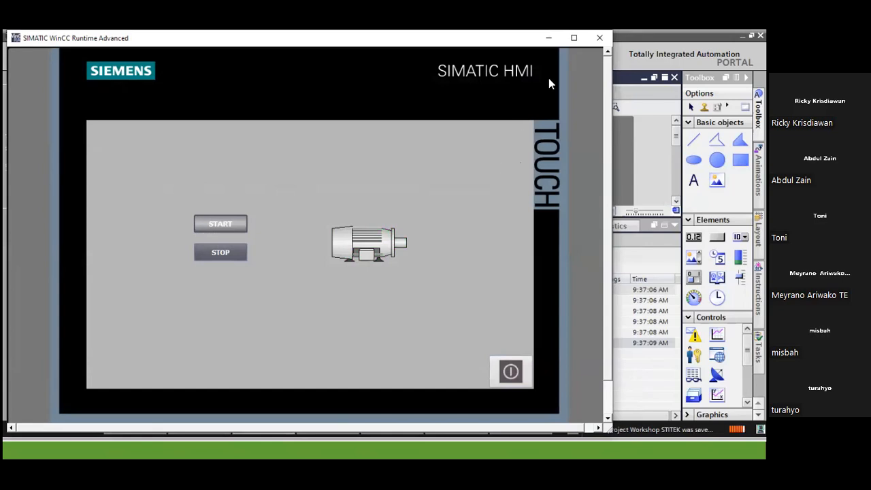
Minimize the HMI simulation, collapse the compile messages and bring up the FC1_Mixer Area block
left_click(548, 38)
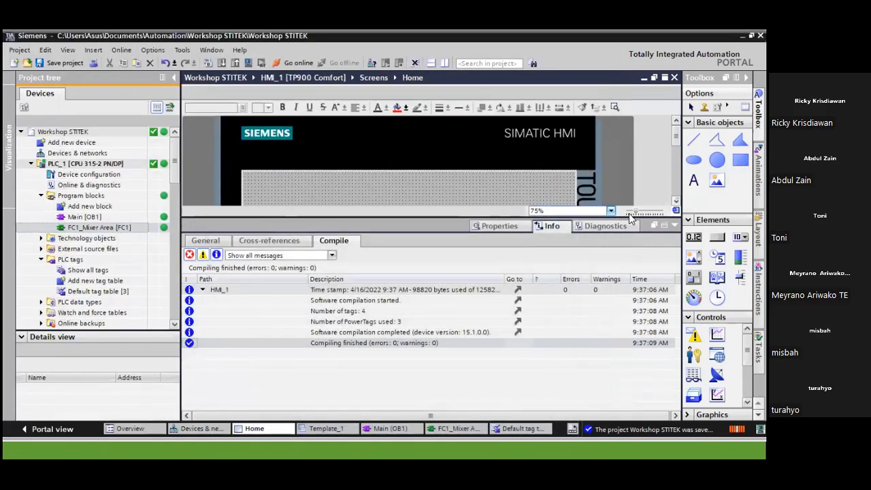
left_click(674, 225)
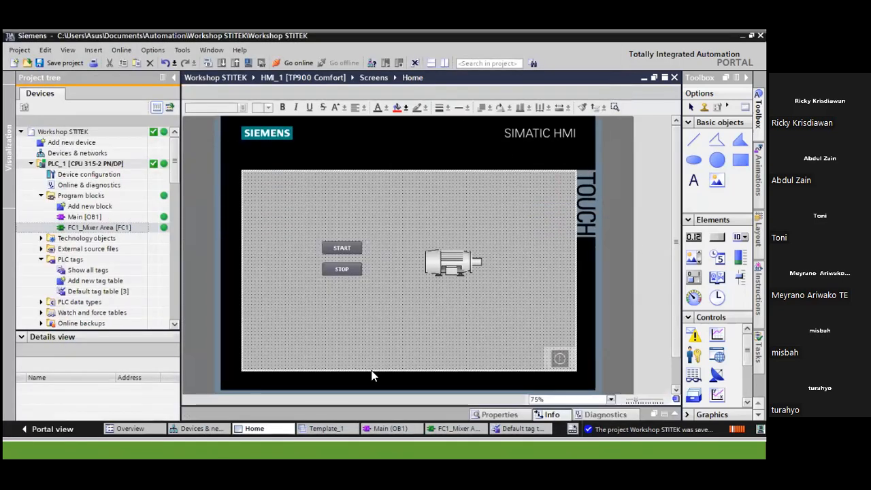
left_click(458, 429)
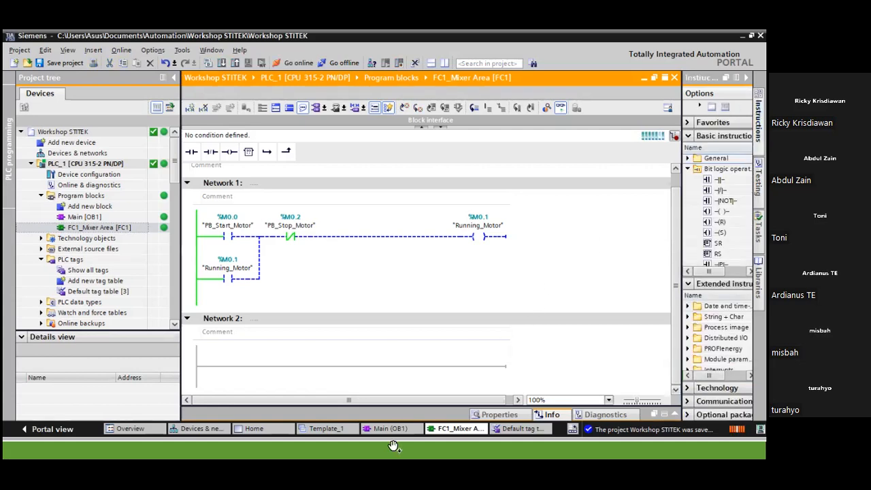
Look at the TIA Portal topic outline in the slide presentation and return to the FC1_Mixer Area block
key("alt+Tab")
key("alt+Tab")
key("alt+Tab")
key("alt+Tab")
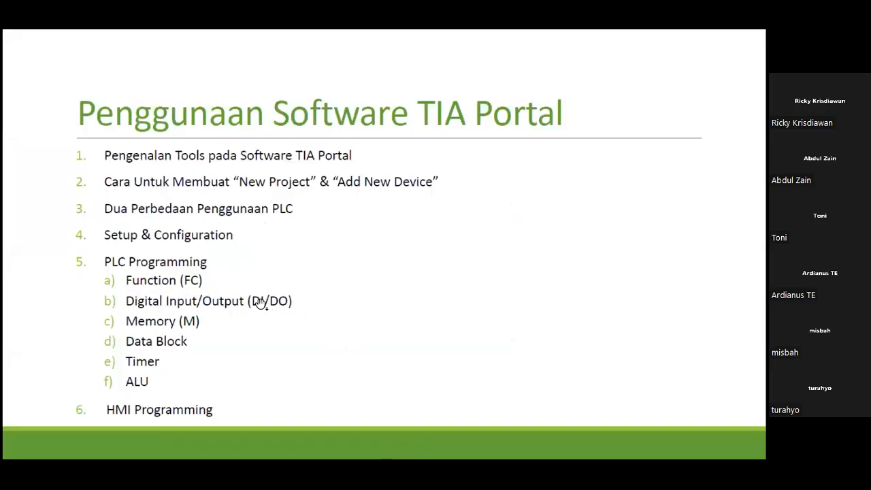
key("alt+Tab")
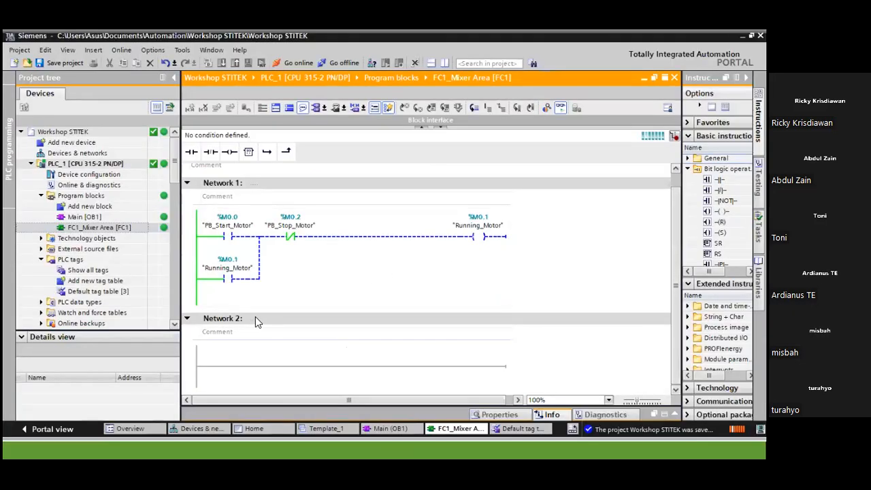
Build Network 2 of FC1_Mixer Area with a normally open contact, a TON timer with its instance data block, and an output coil
left_click(238, 362)
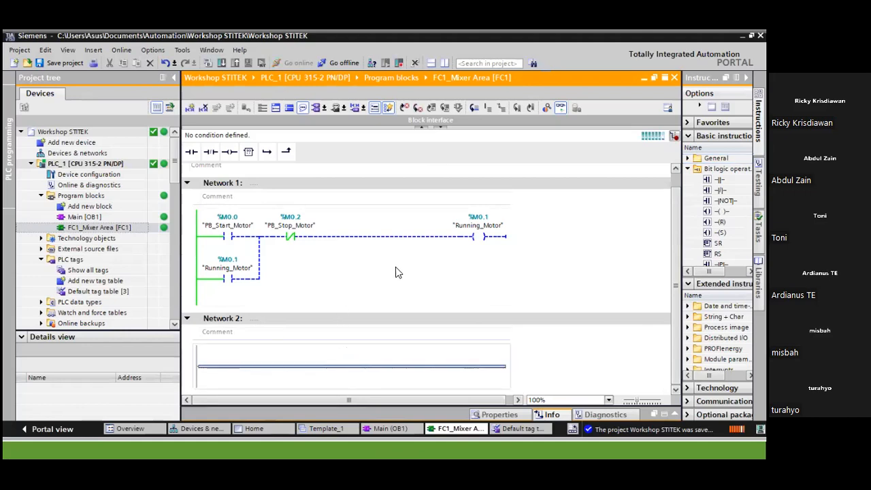
left_click(191, 151)
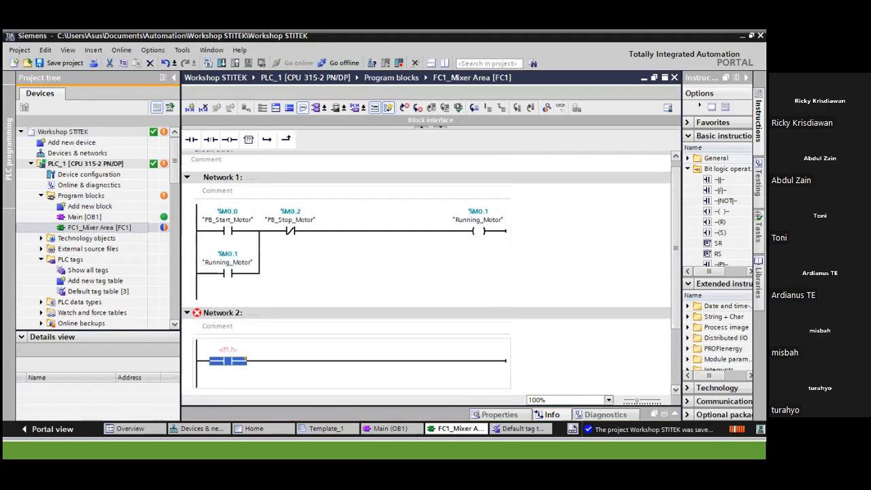
left_click(687, 169)
left_click(687, 179)
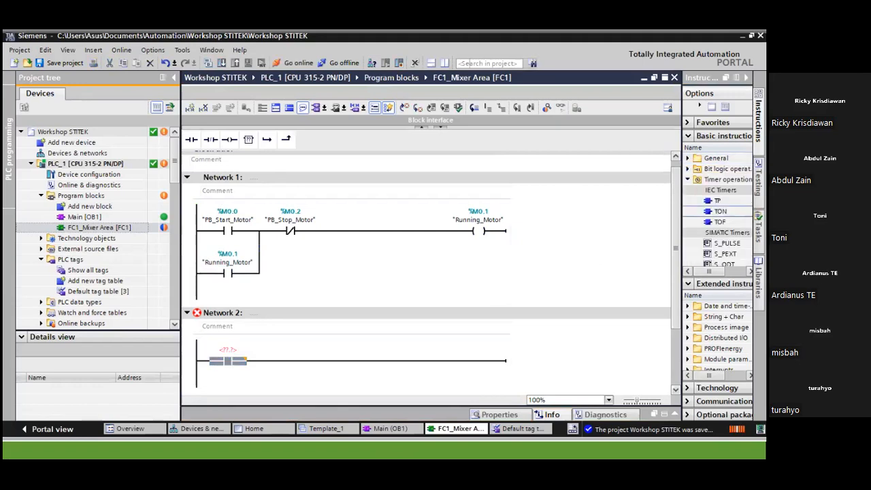
left_click_drag(720, 210, 228, 361)
left_click(442, 329)
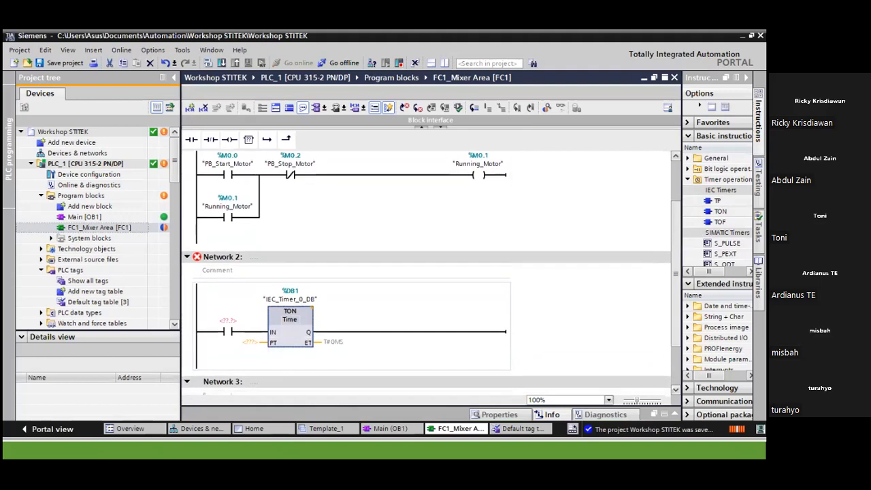
left_click(413, 331)
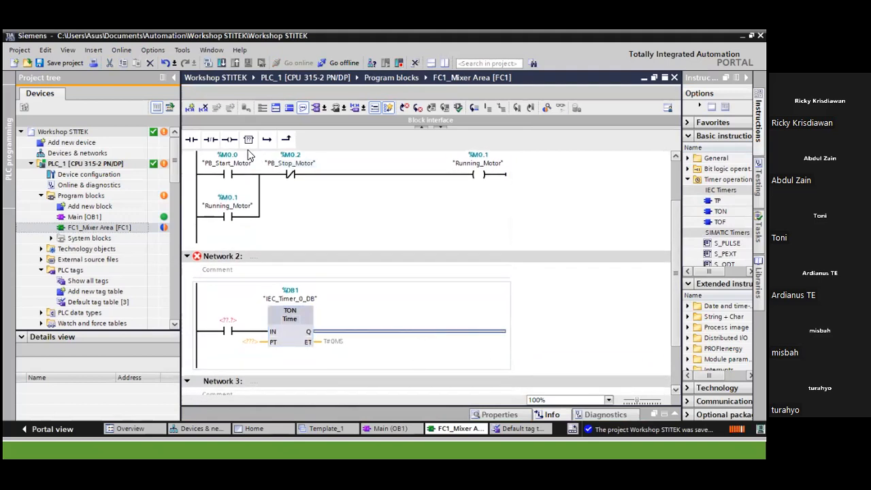
left_click(229, 138)
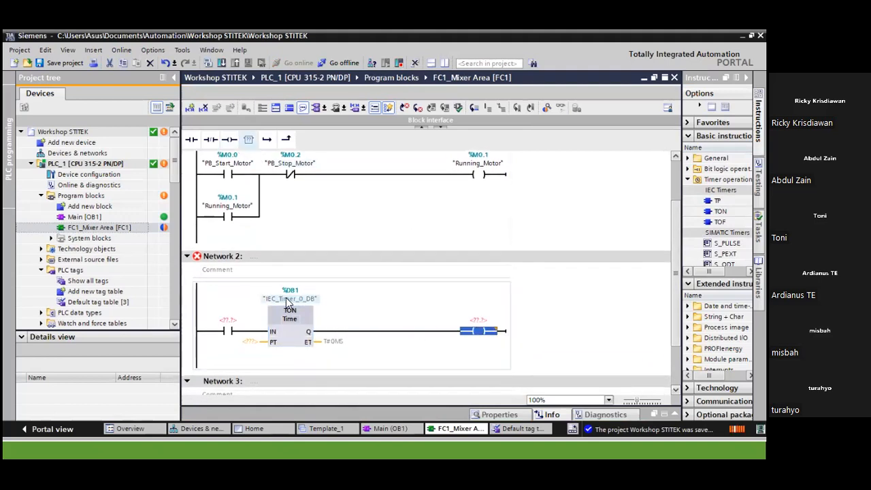
Assign %M0.3 to the contact in Network 2 and rename its tag Trigger_Timer
left_click(239, 319)
type("%m0.3")
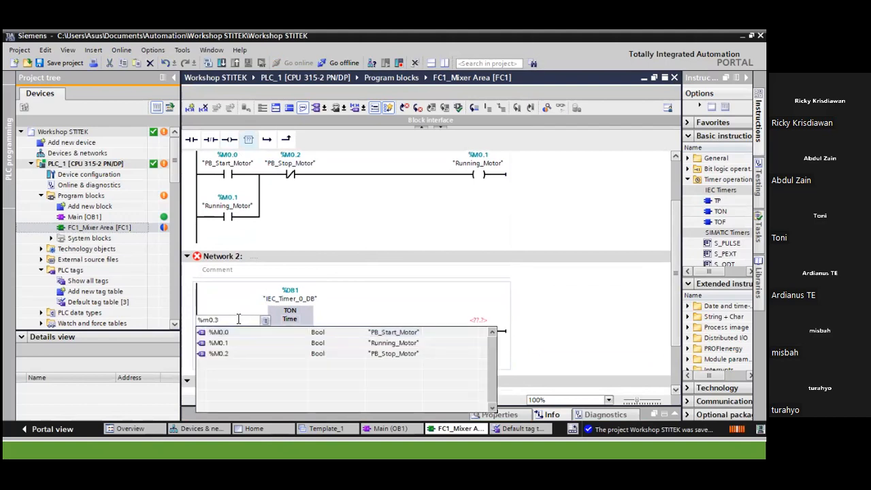
key("Return")
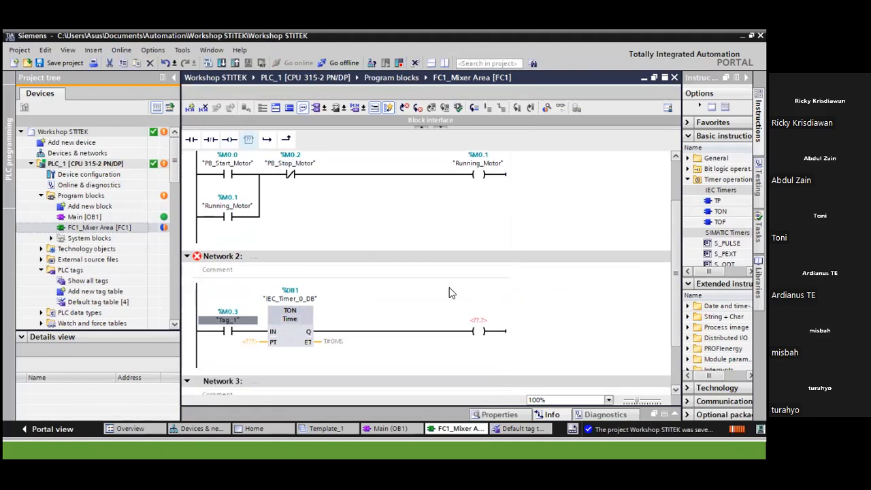
right_click(243, 323)
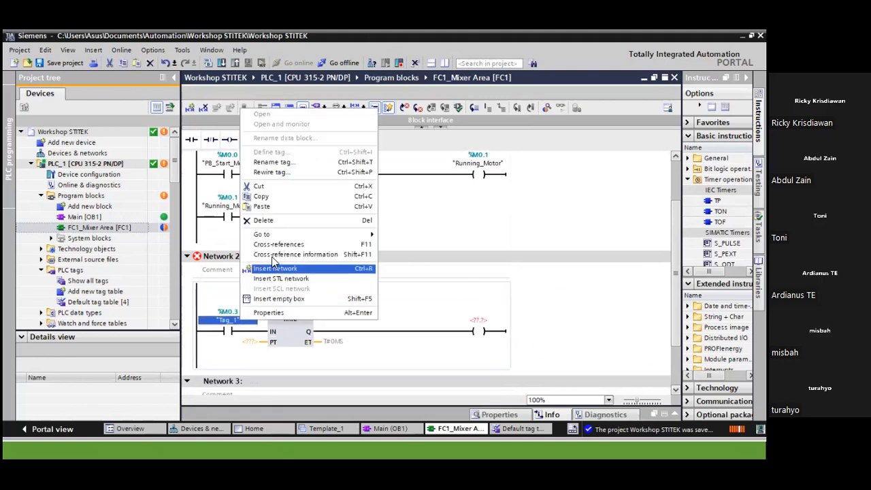
left_click(286, 162)
type("Trigger_Timer")
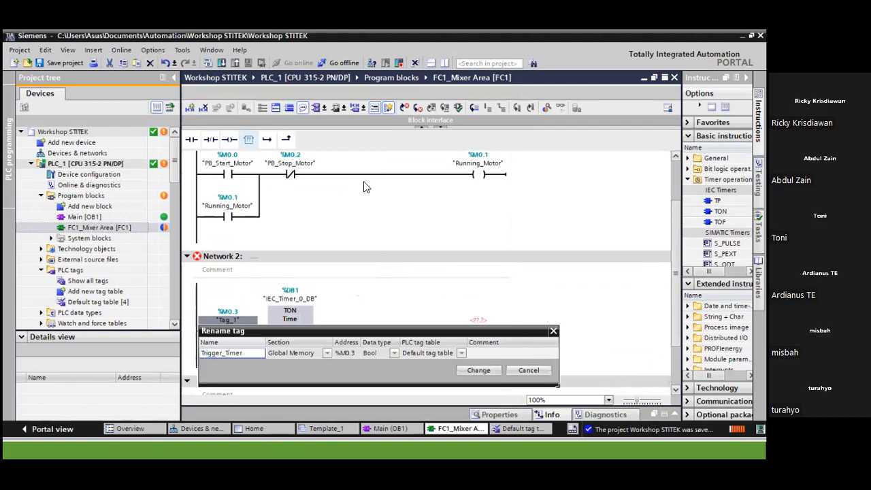
left_click(486, 369)
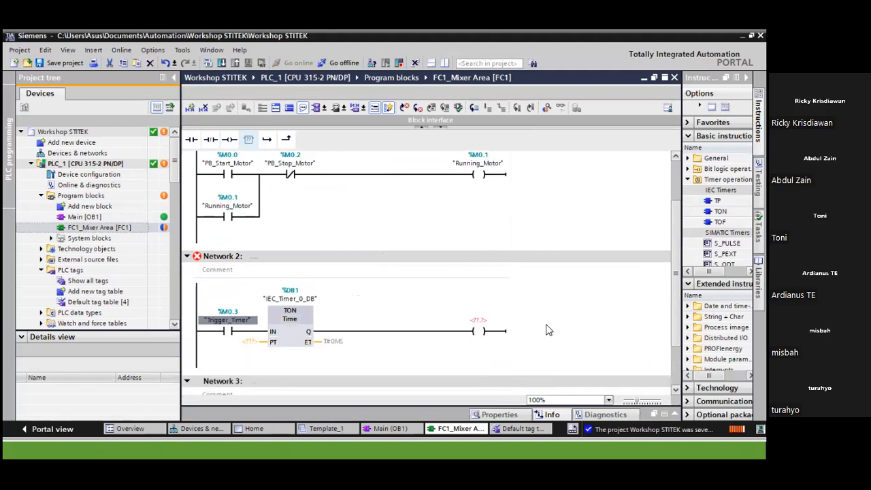
Assign the address %M0.4 to the output coil in Network 2
double_click(480, 319)
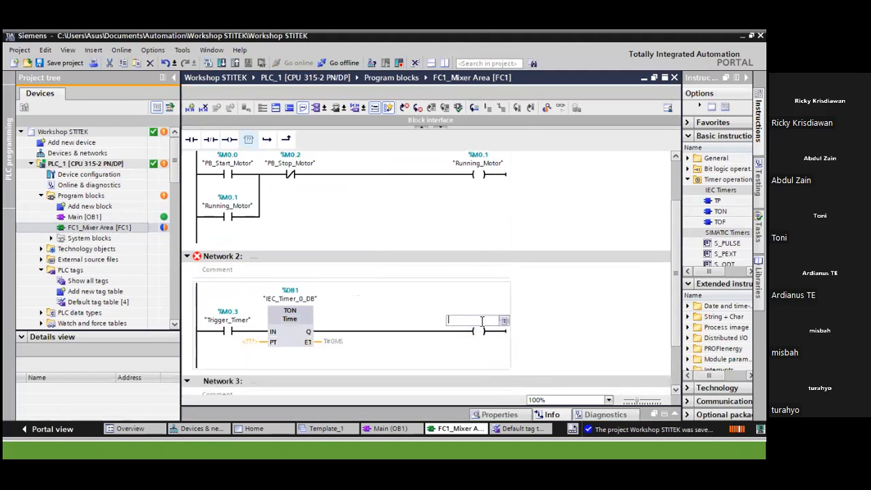
type("%M0.4")
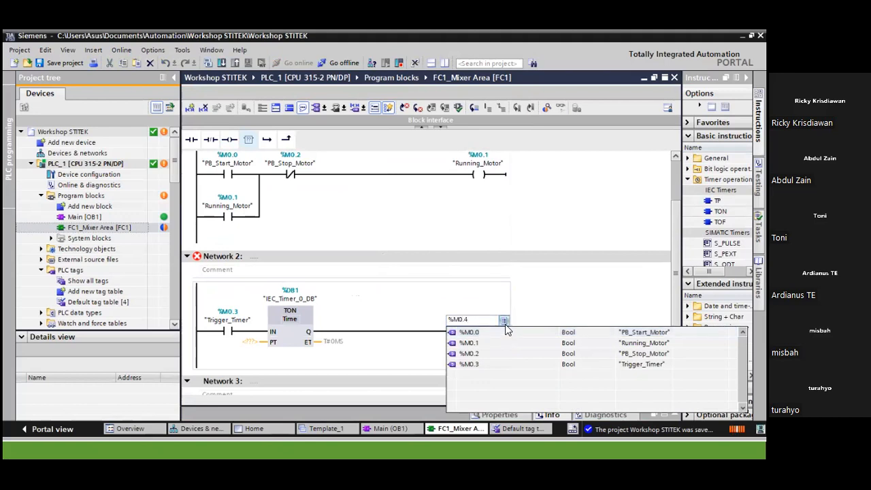